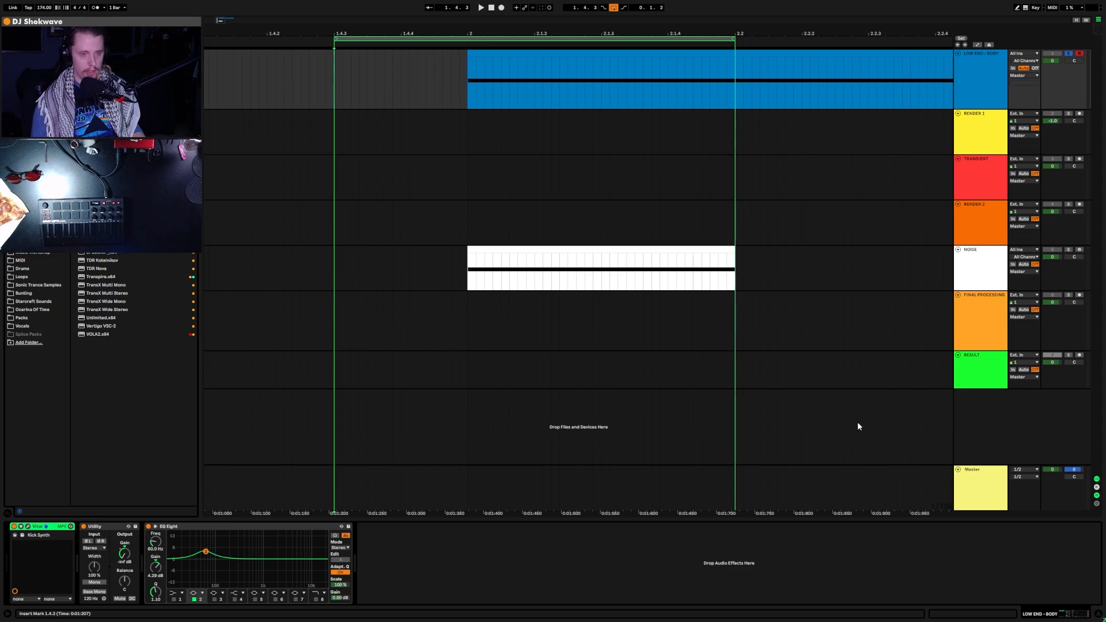
# Step: Inspect the Master track's SPAN spectrum analyser and its spectrum mode settings, then close it
pyautogui.click(959, 477)
pyautogui.click(135, 532)
pyautogui.click(103, 527)
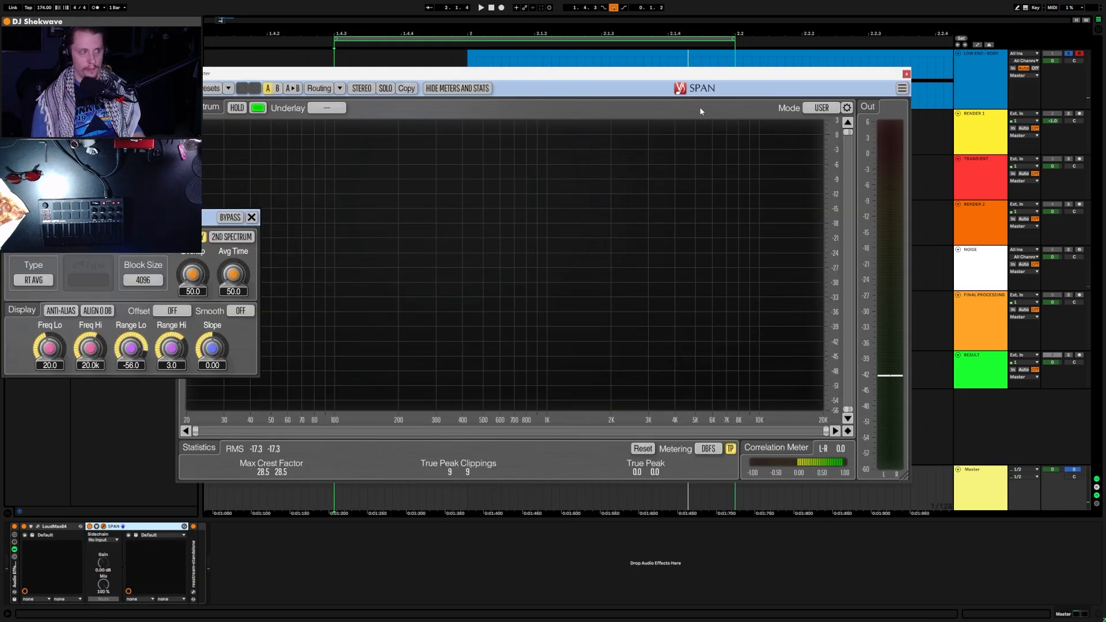
pyautogui.moveTo(158, 219); pyautogui.dragTo(602, 172)
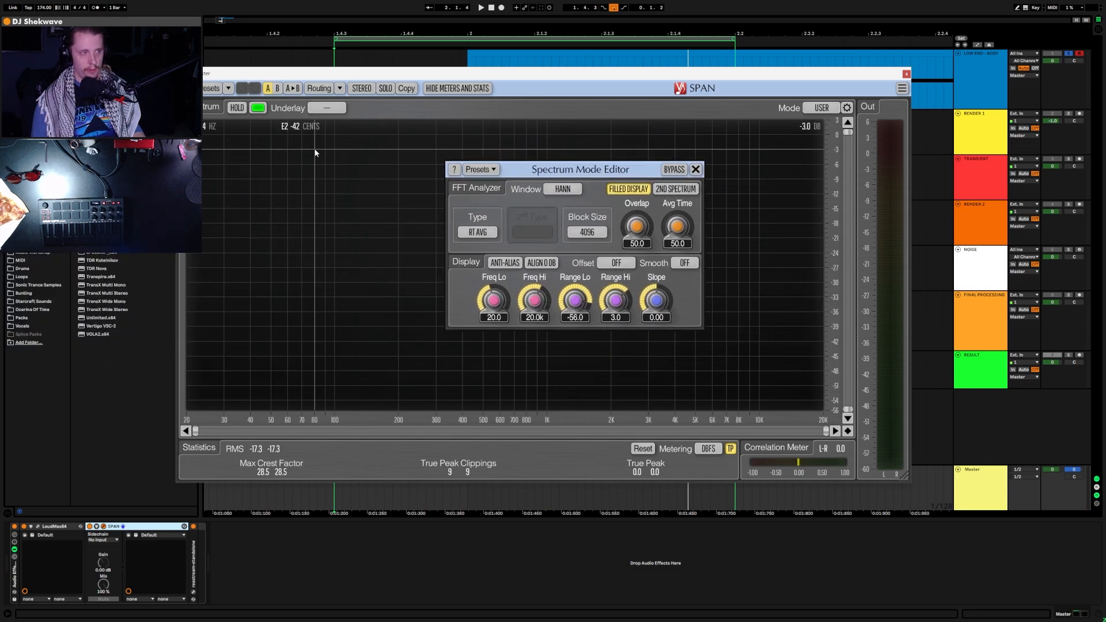
pyautogui.click(695, 169)
pyautogui.click(906, 73)
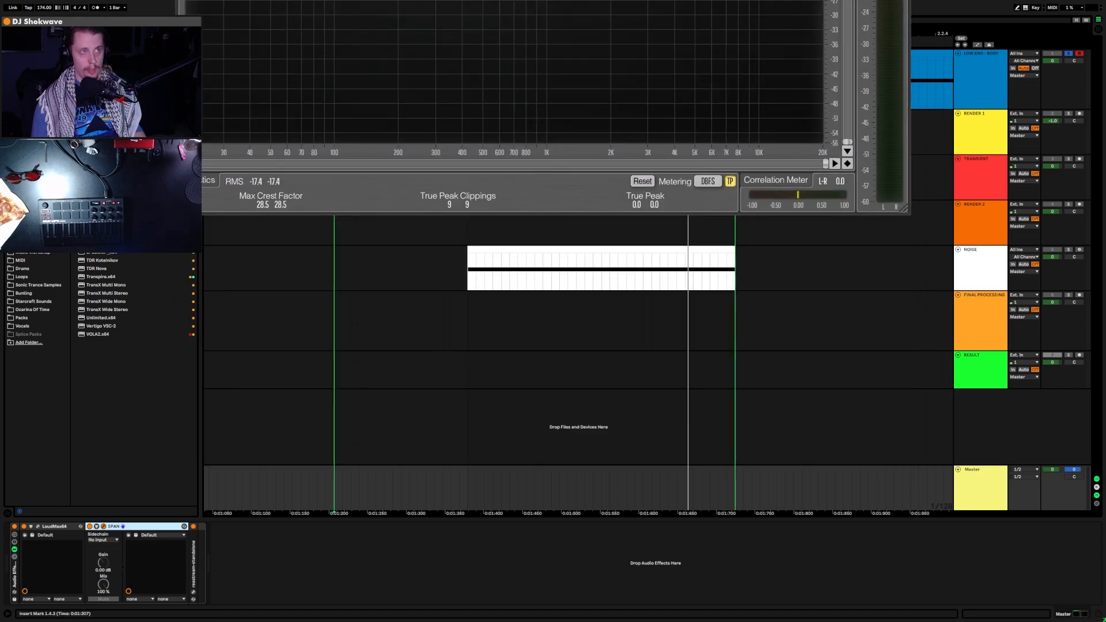
# Step: Play the kick while watching the Master track's LoudMax limiter meters
pyautogui.click(38, 527)
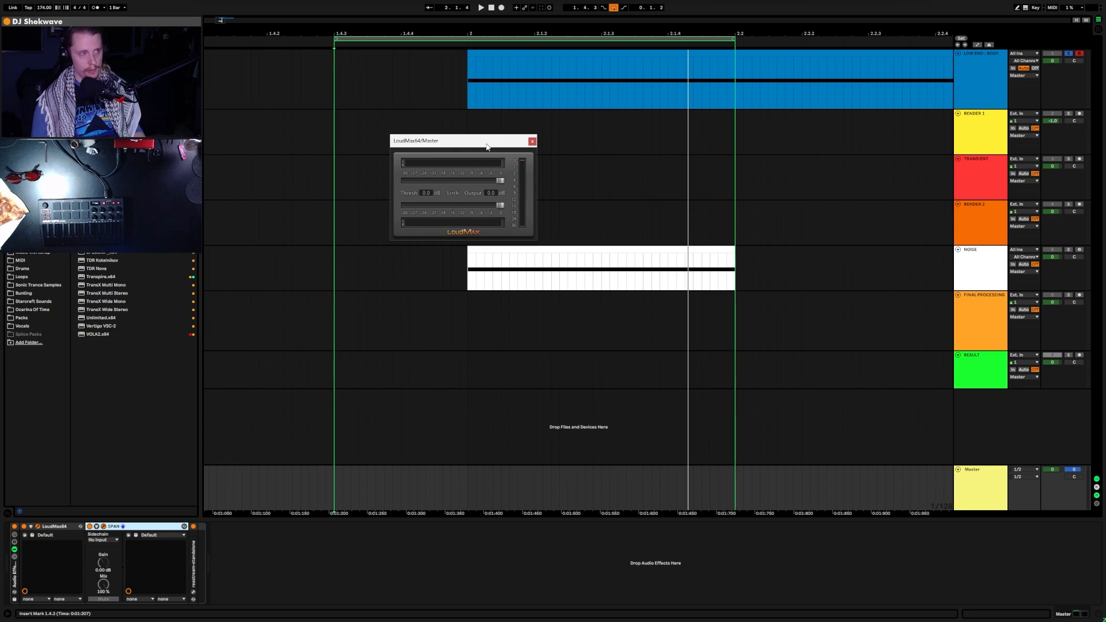
pyautogui.moveTo(487, 146); pyautogui.dragTo(484, 143)
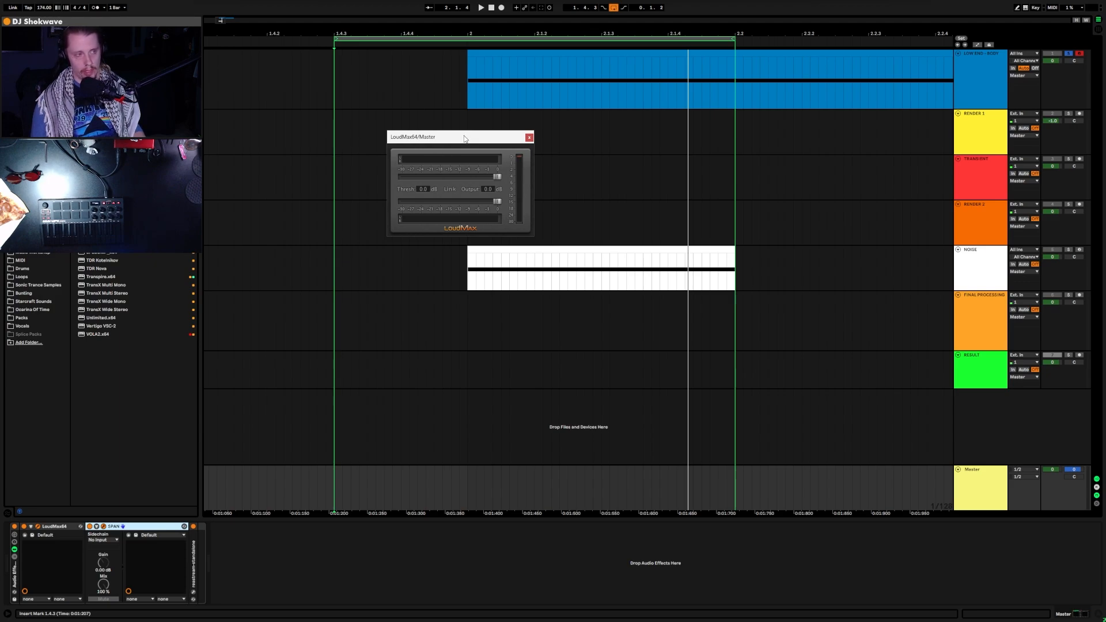
pyautogui.moveTo(464, 138); pyautogui.dragTo(466, 134)
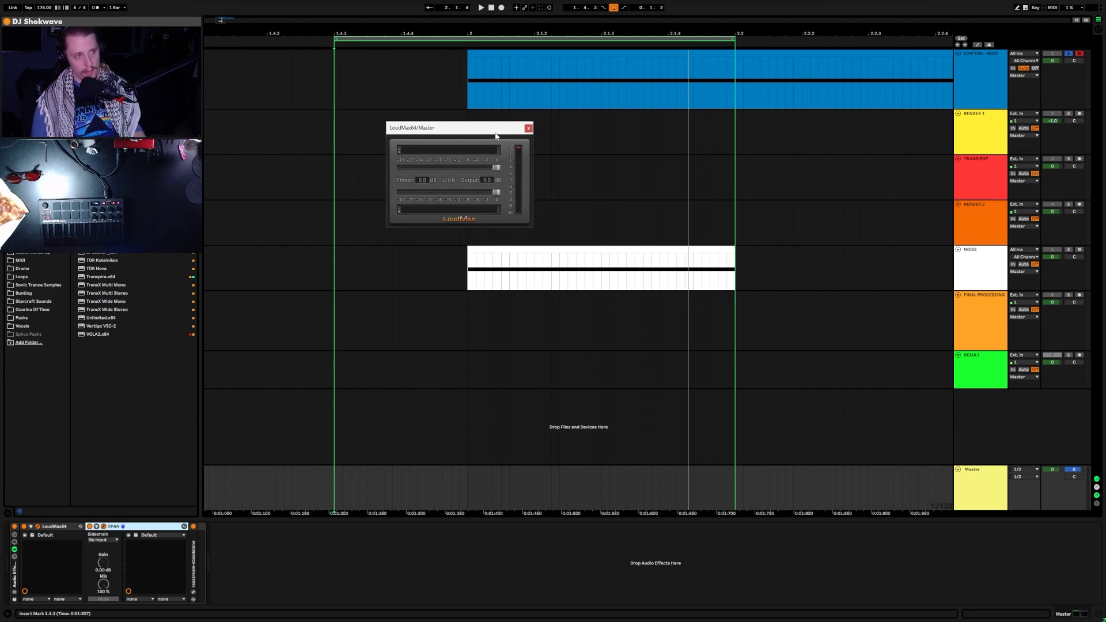
pyautogui.press('space')
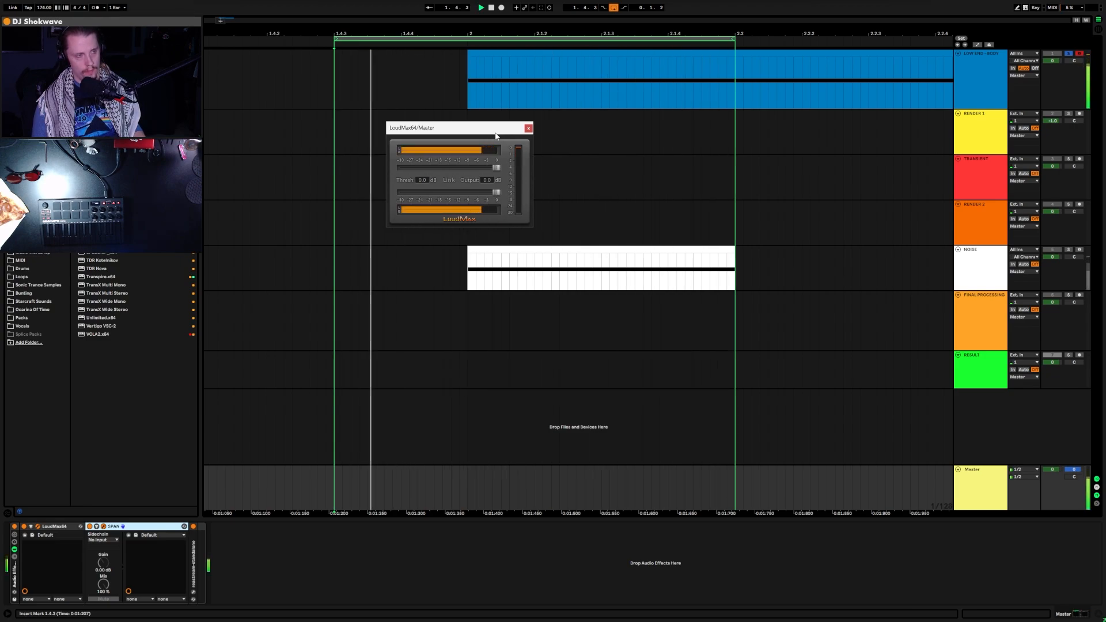
pyautogui.press('space')
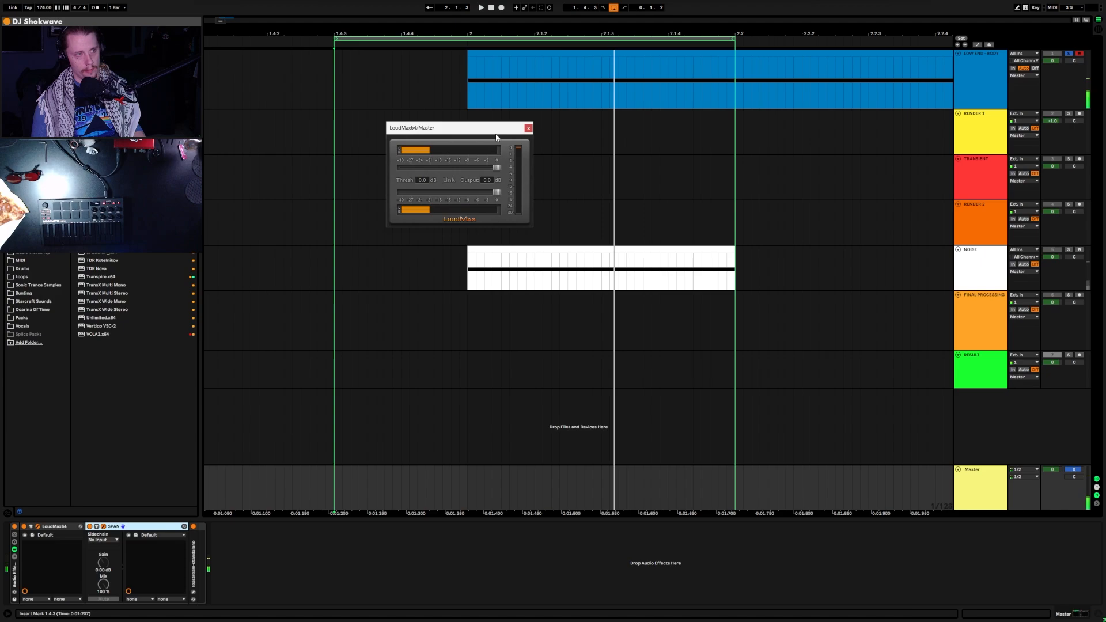
pyautogui.click(528, 129)
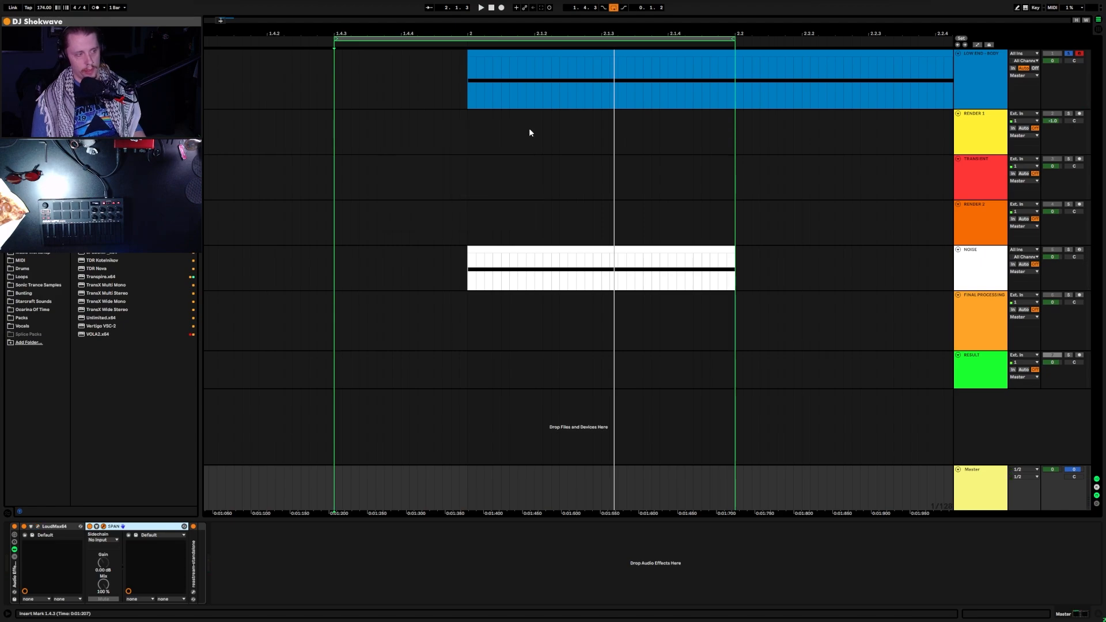
# Step: Open Vital on the LOW END - BODY track and undo the accidental Kick Synth edit
pyautogui.click(986, 71)
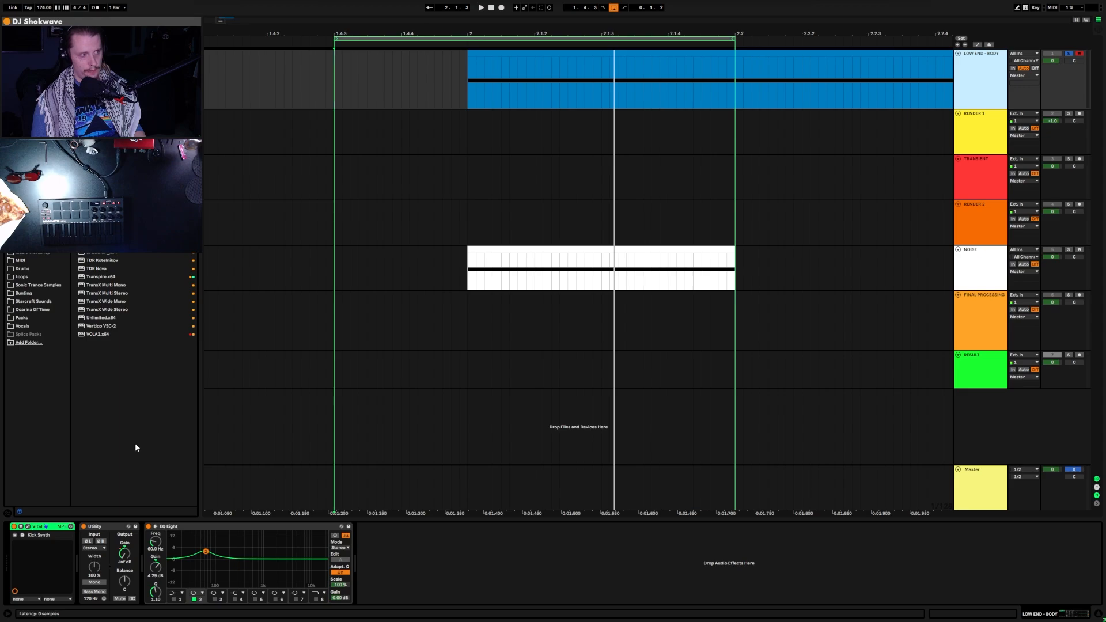
pyautogui.click(28, 526)
pyautogui.moveTo(500, 68); pyautogui.dragTo(540, 105)
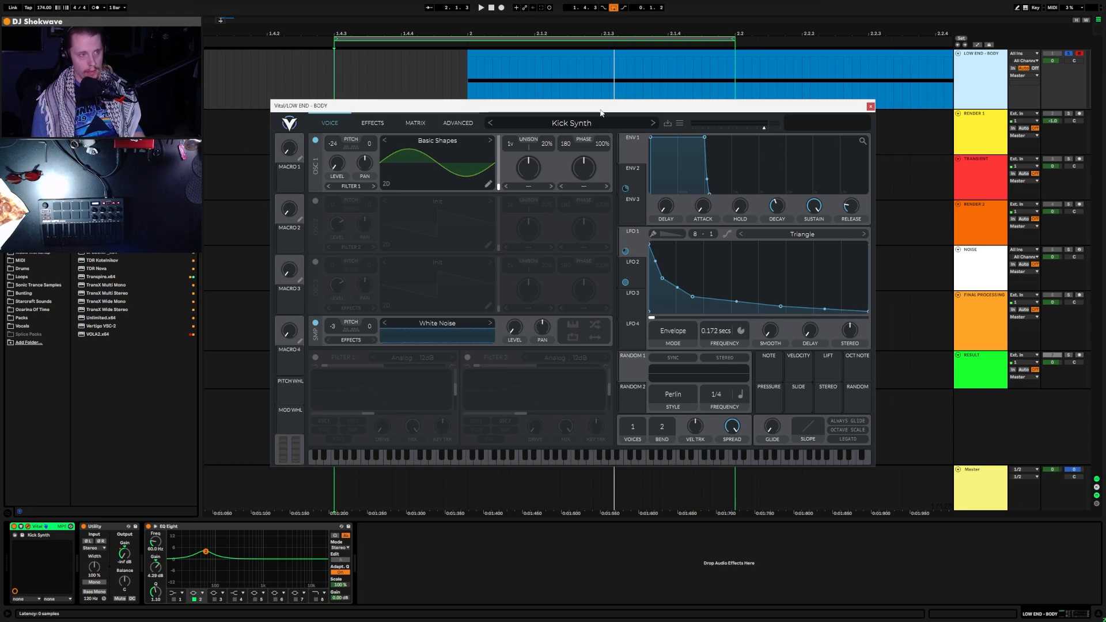
pyautogui.moveTo(601, 112); pyautogui.dragTo(489, 60)
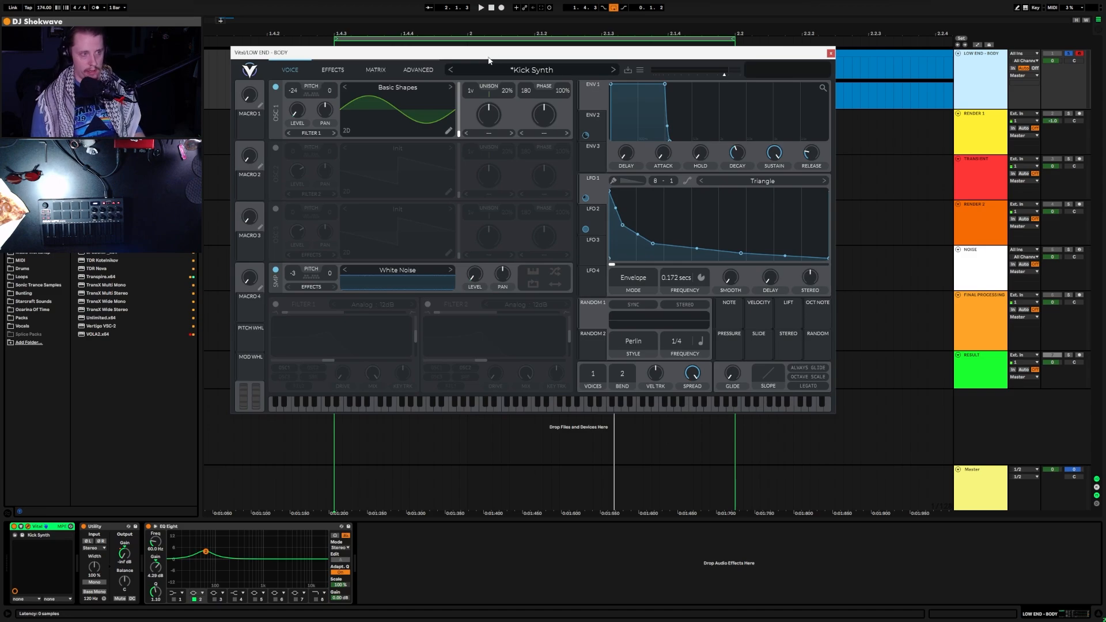
pyautogui.hotkey('ctrl', 'z')
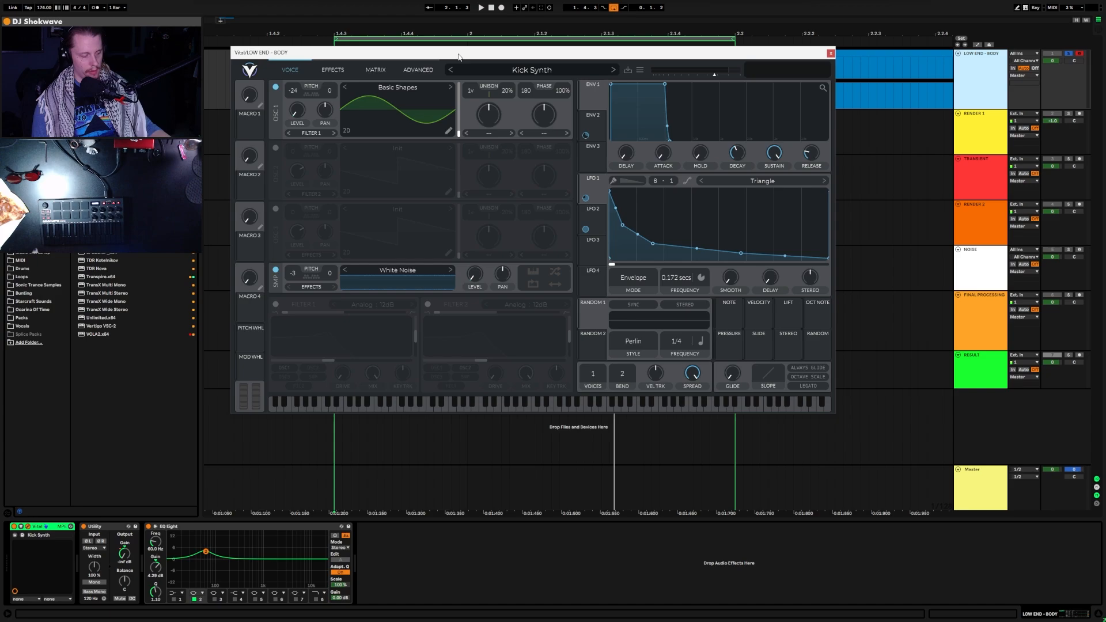
# Step: Set the insert marker near 2.1.1 and audition the Kick Synth with White Noise off, then on
pyautogui.moveTo(459, 56)
pyautogui.mouseDown()
pyautogui.moveTo(441, 90)
pyautogui.moveTo(450, 152)
pyautogui.mouseUp()
pyautogui.click(511, 64)
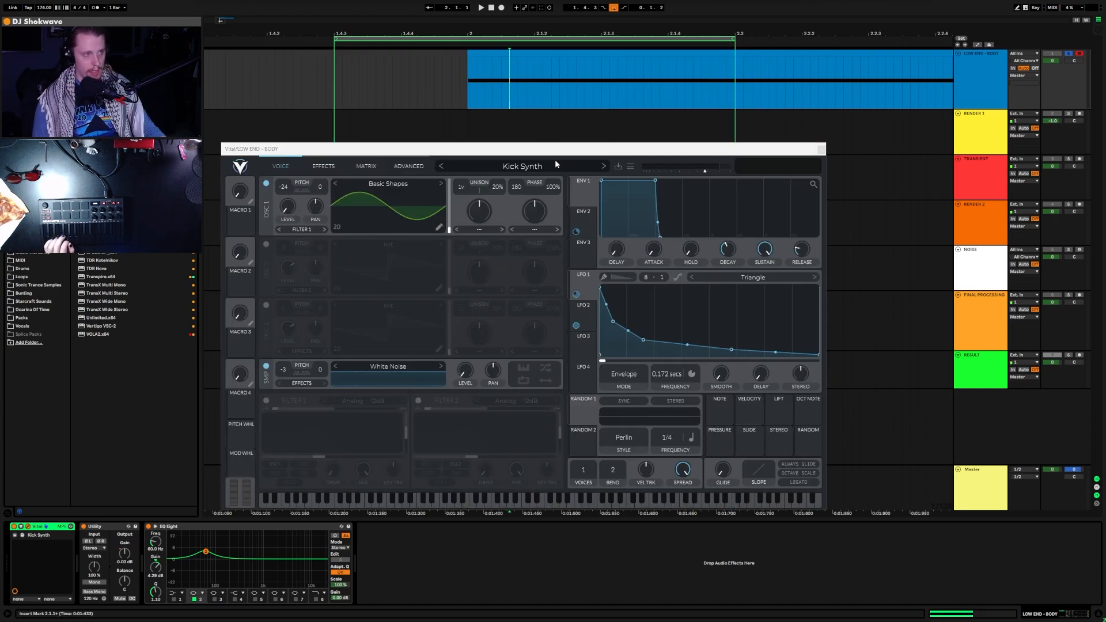
pyautogui.moveTo(555, 149); pyautogui.dragTo(606, 47)
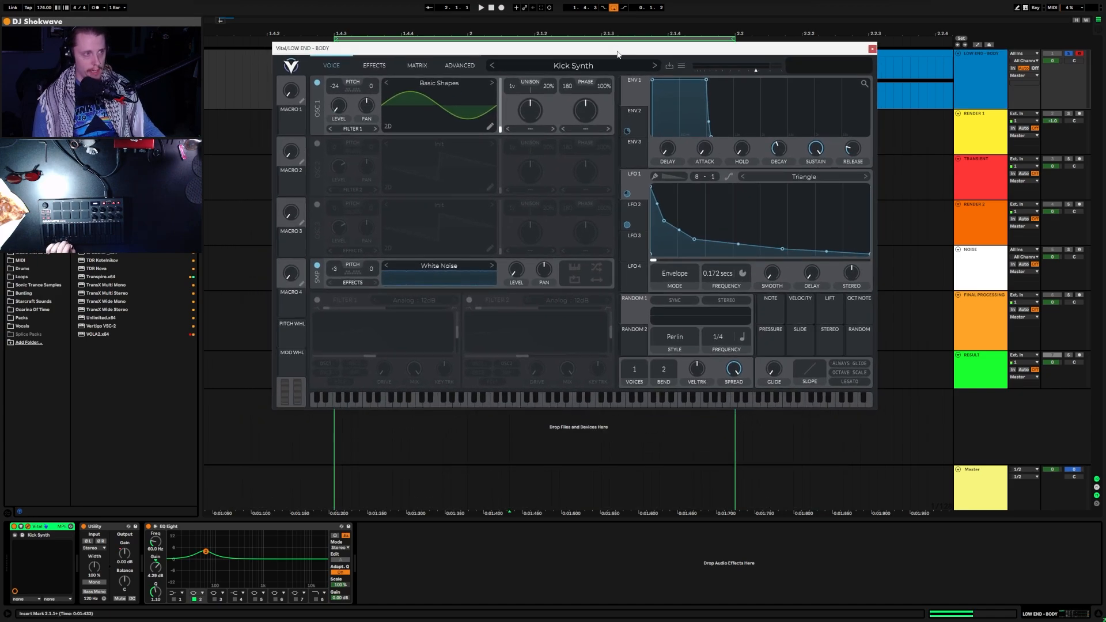
pyautogui.click(317, 266)
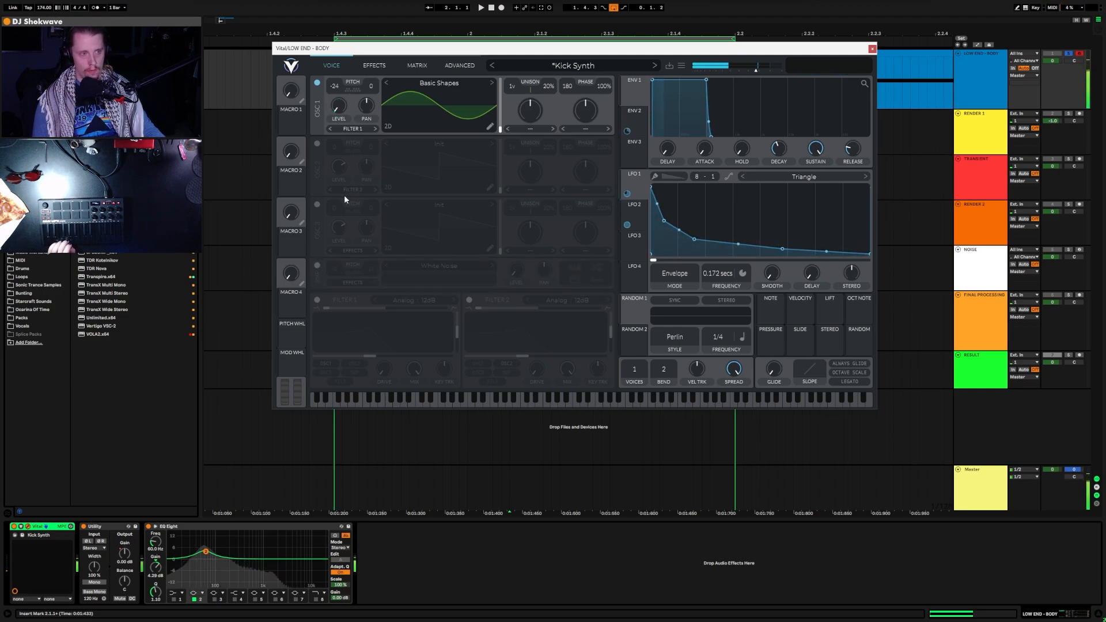
pyautogui.moveTo(495, 52); pyautogui.dragTo(480, 41)
pyautogui.click(303, 255)
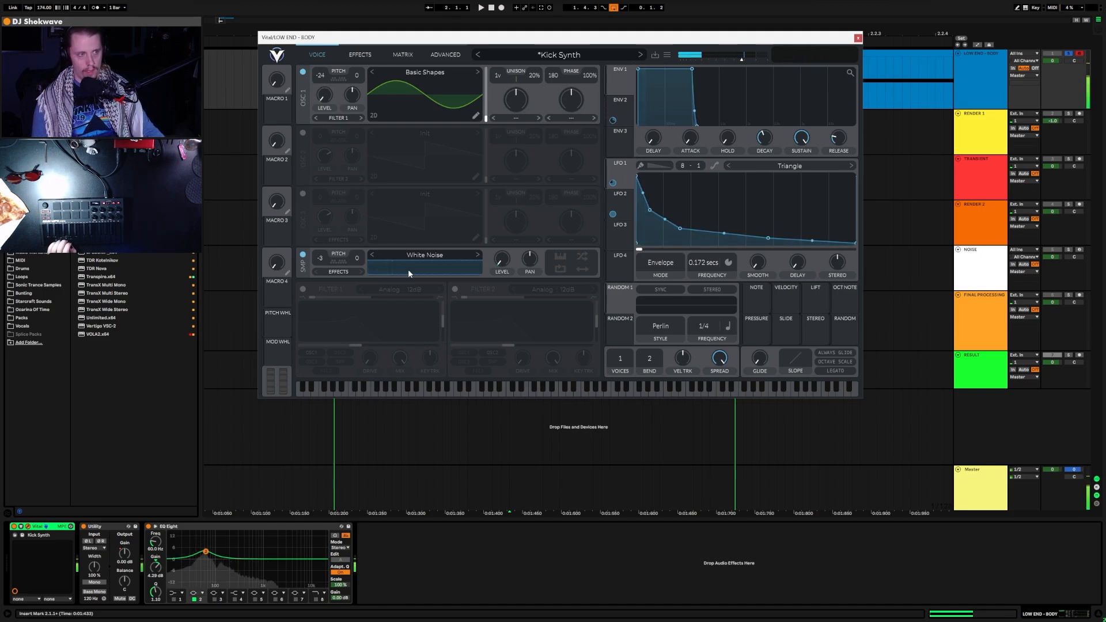
# Step: Reset Vital to its Init Preset
pyautogui.click(667, 54)
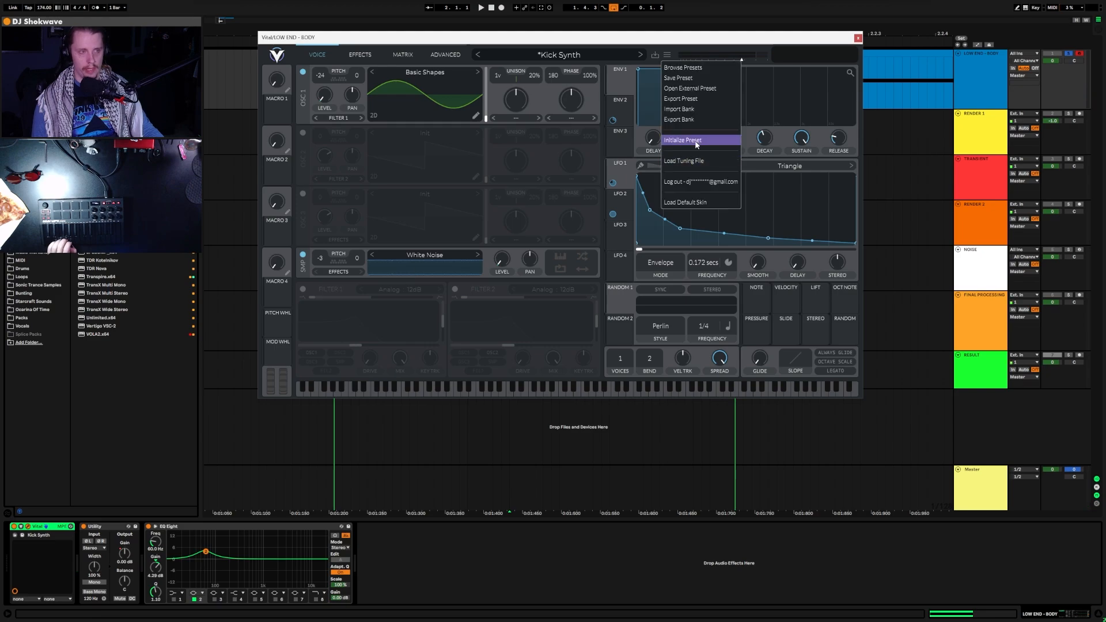
pyautogui.click(698, 143)
pyautogui.moveTo(591, 42); pyautogui.dragTo(544, 129)
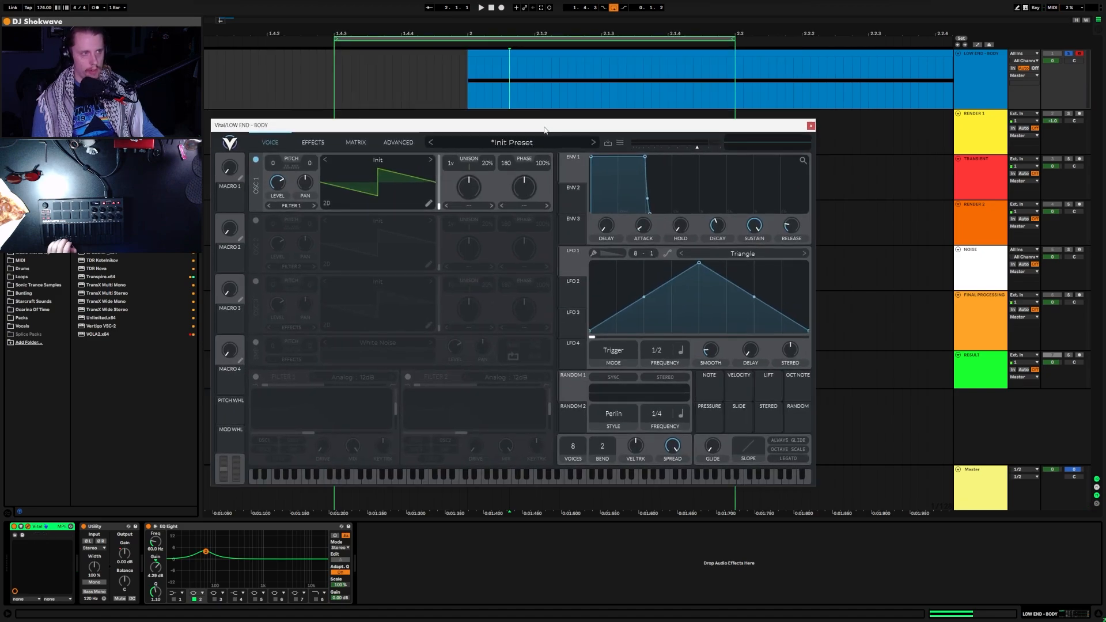
pyautogui.click(494, 94)
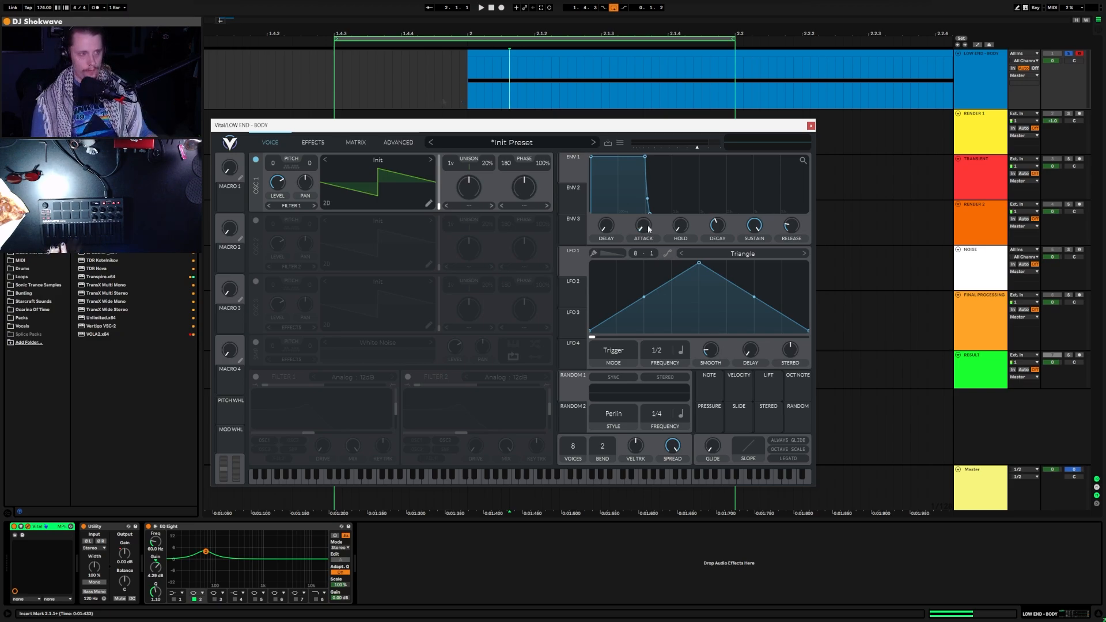
# Step: Load the Basic Shapes wavetable into oscillator 1 and morph it to frame 127 for a sine
pyautogui.click(386, 160)
pyautogui.click(527, 185)
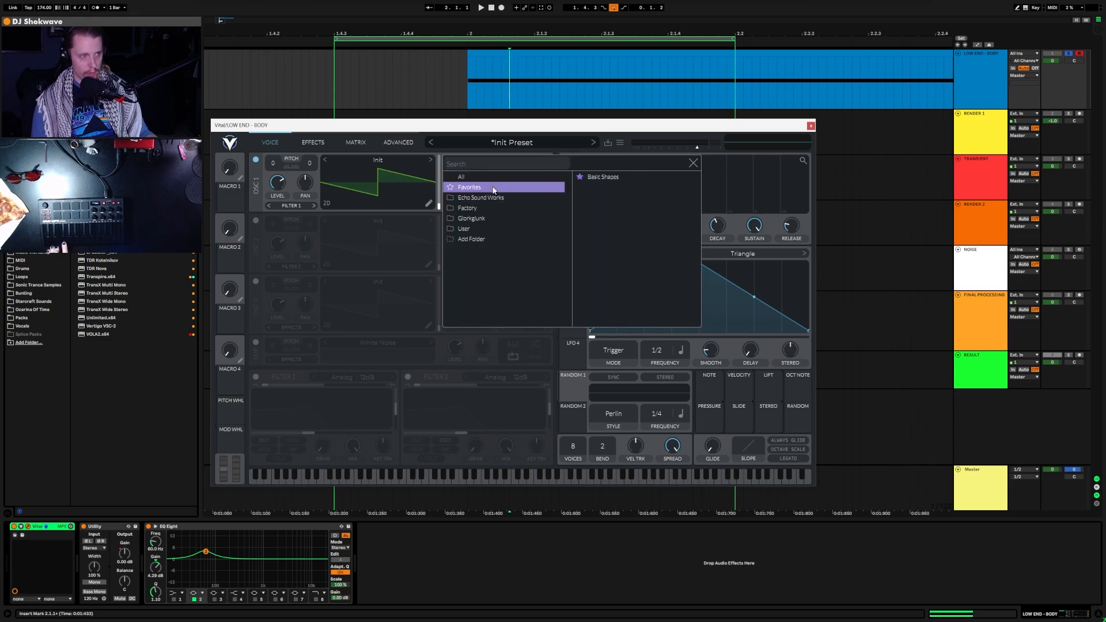
pyautogui.click(622, 179)
pyautogui.moveTo(439, 193)
pyautogui.mouseDown()
pyautogui.moveTo(439, 182)
pyautogui.moveTo(439, 205)
pyautogui.mouseUp()
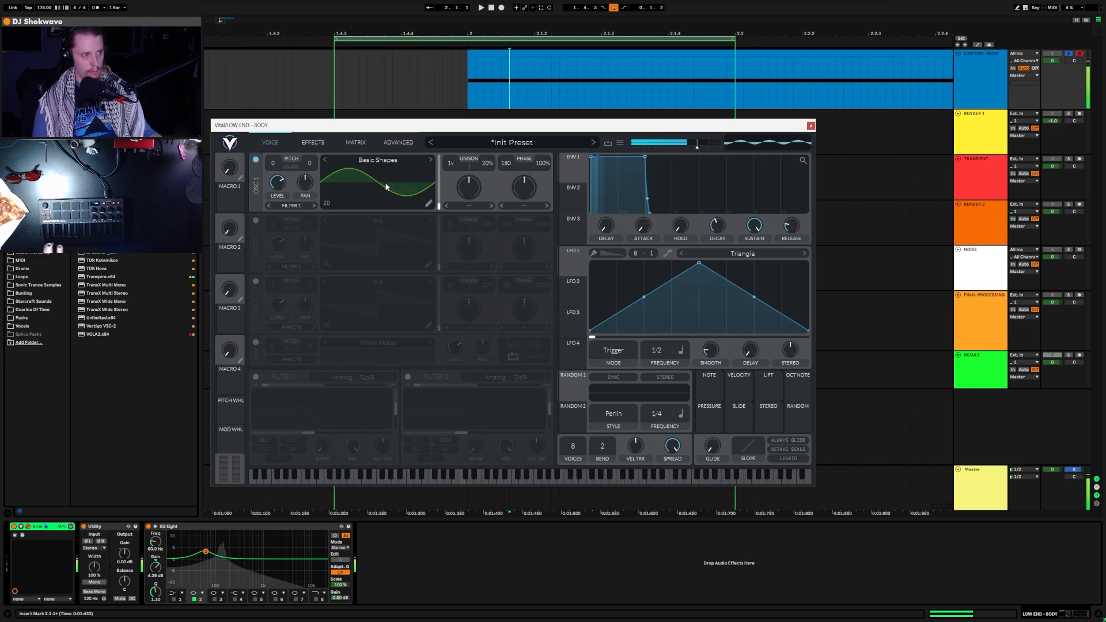
pyautogui.click(403, 143)
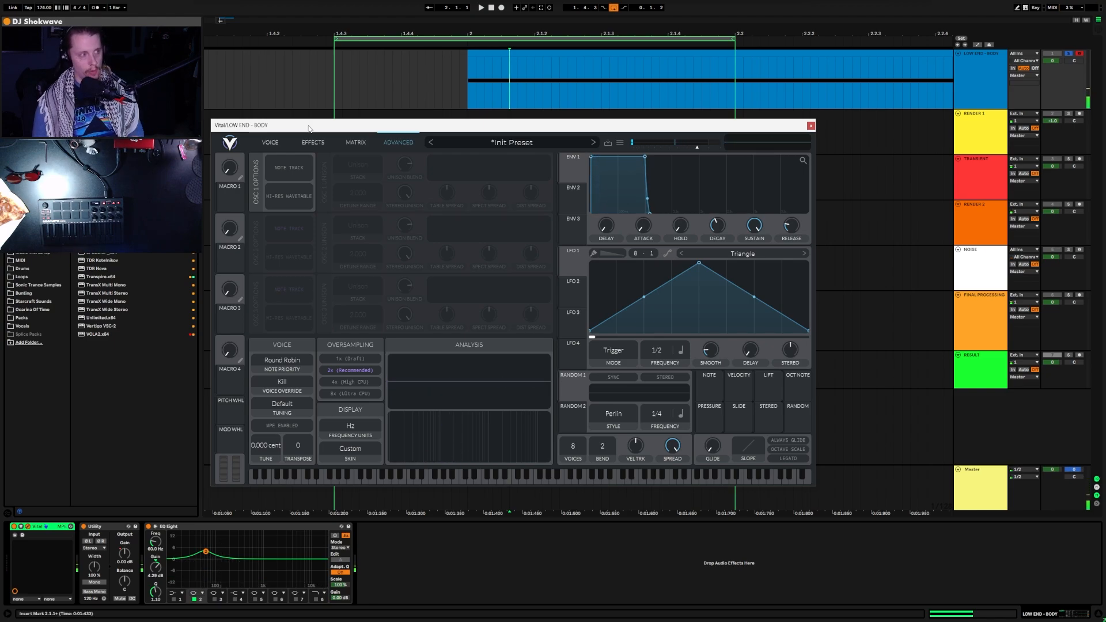
# Step: Transpose Vital's oscillator 1 down to -24 semitones
pyautogui.click(271, 143)
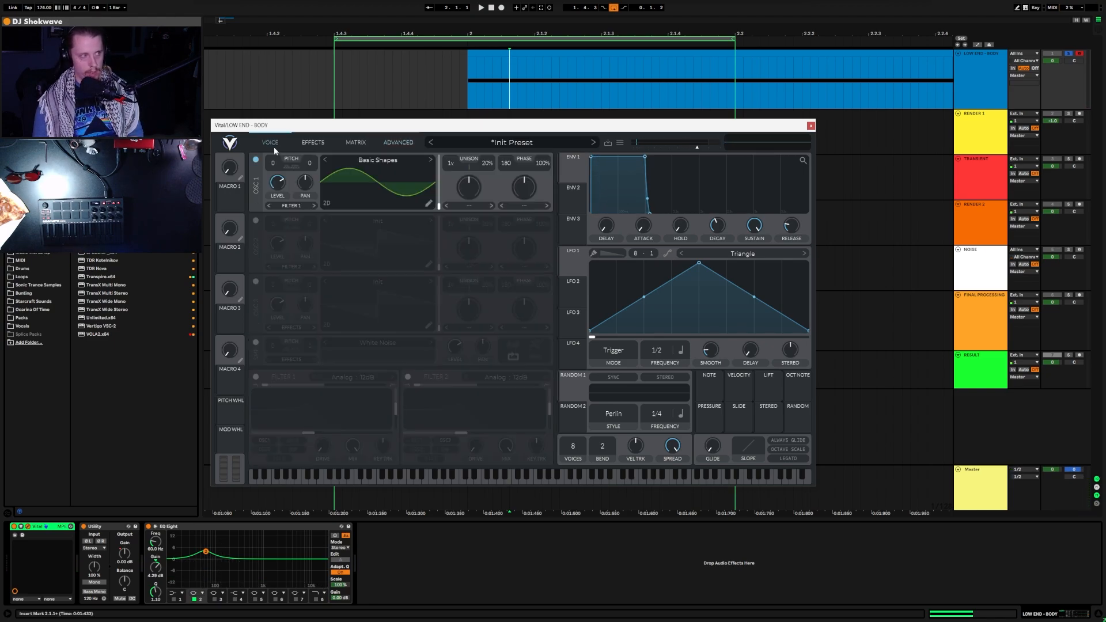
pyautogui.moveTo(273, 167); pyautogui.dragTo(270, 228)
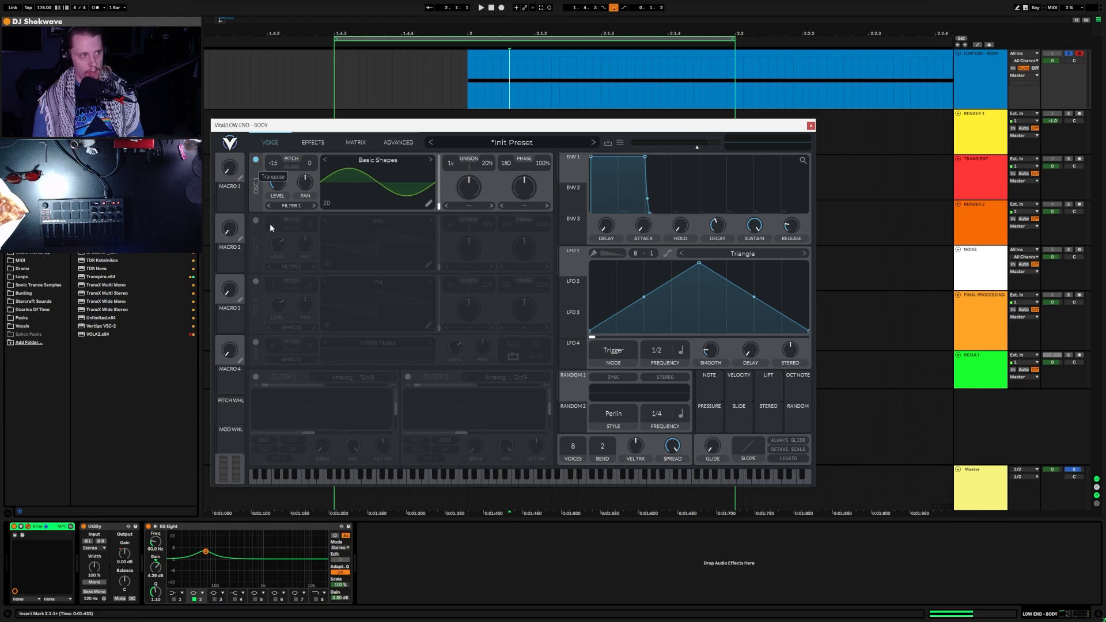
pyautogui.moveTo(274, 275); pyautogui.dragTo(274, 269)
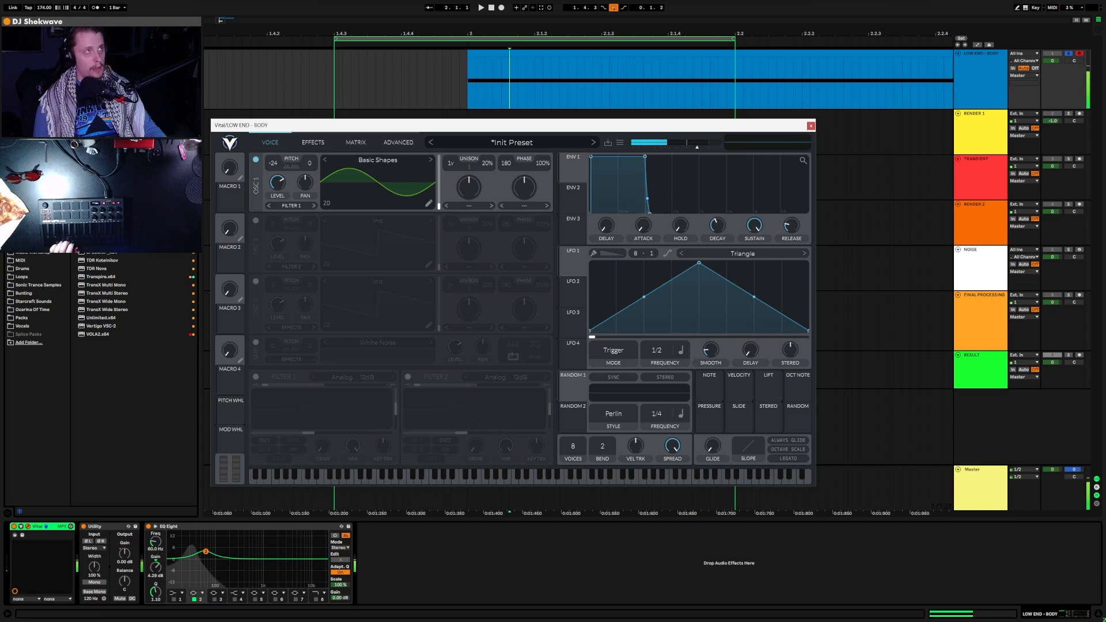
# Step: Bring the Master track's SPAN analyser into view, then move it aside
pyautogui.moveTo(462, 0); pyautogui.dragTo(462, 102)
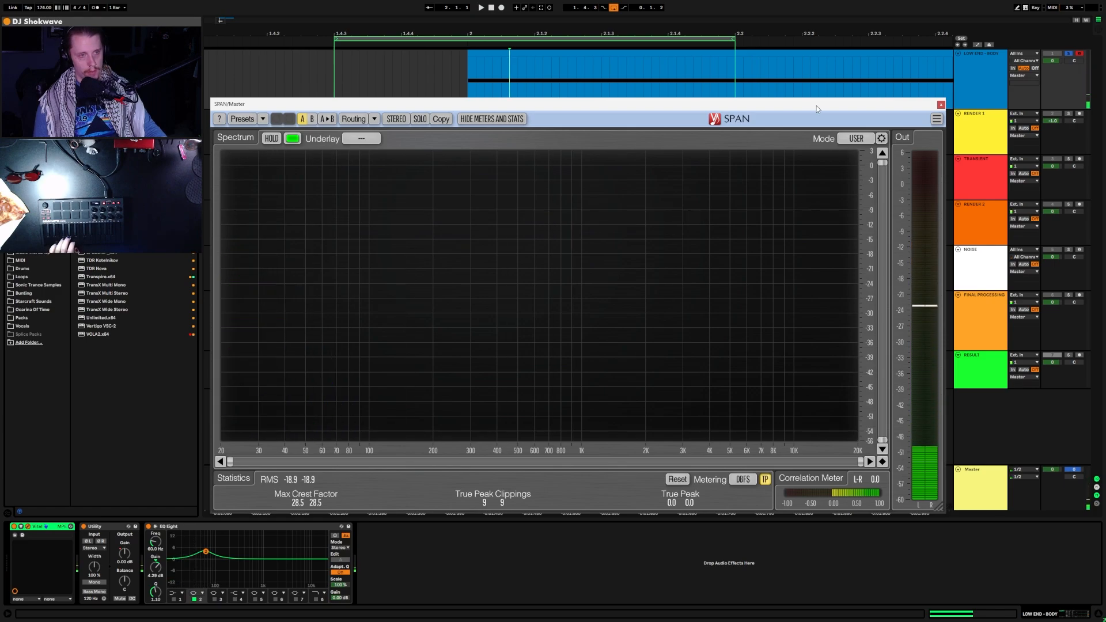
pyautogui.click(599, 115)
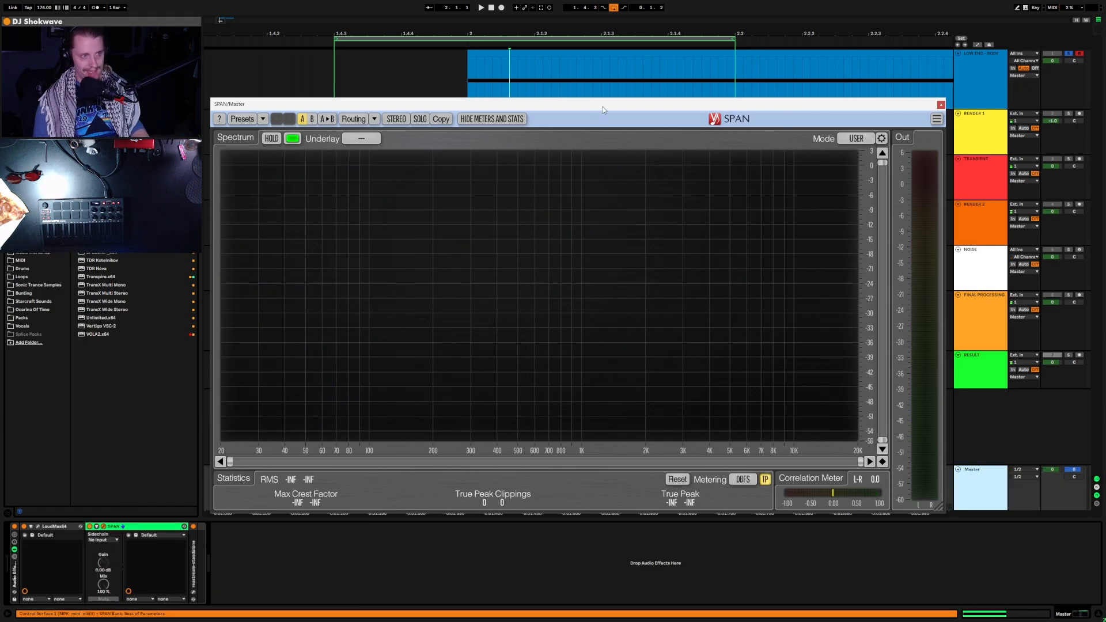
pyautogui.moveTo(602, 105); pyautogui.dragTo(623, 0)
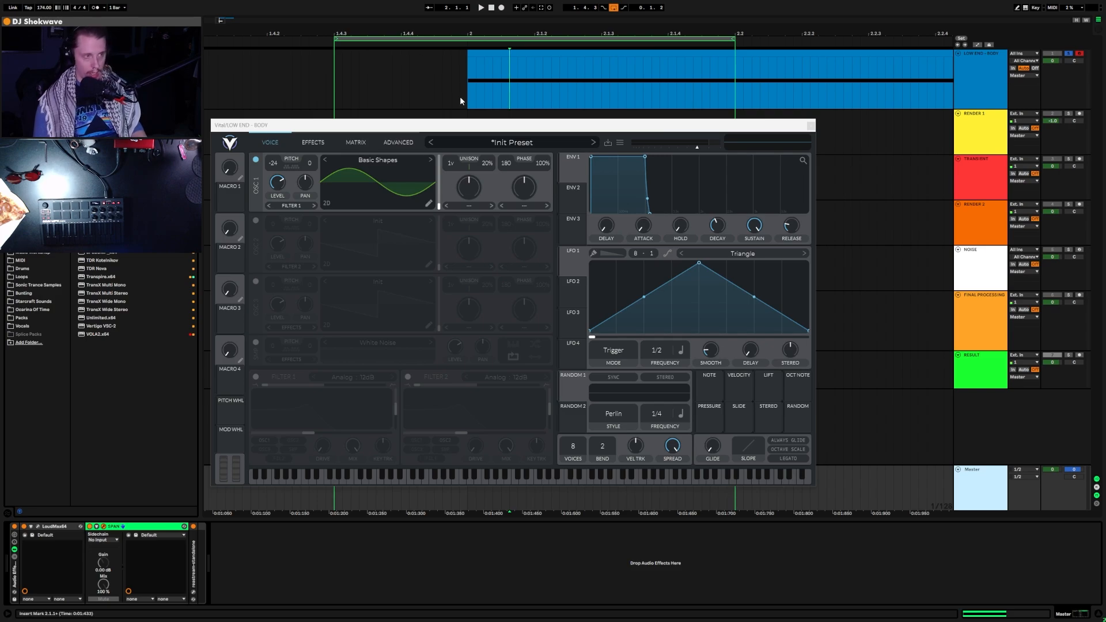
# Step: Reshape LFO 1 into a falling ramp that plays once in Envelope mode
pyautogui.click(497, 130)
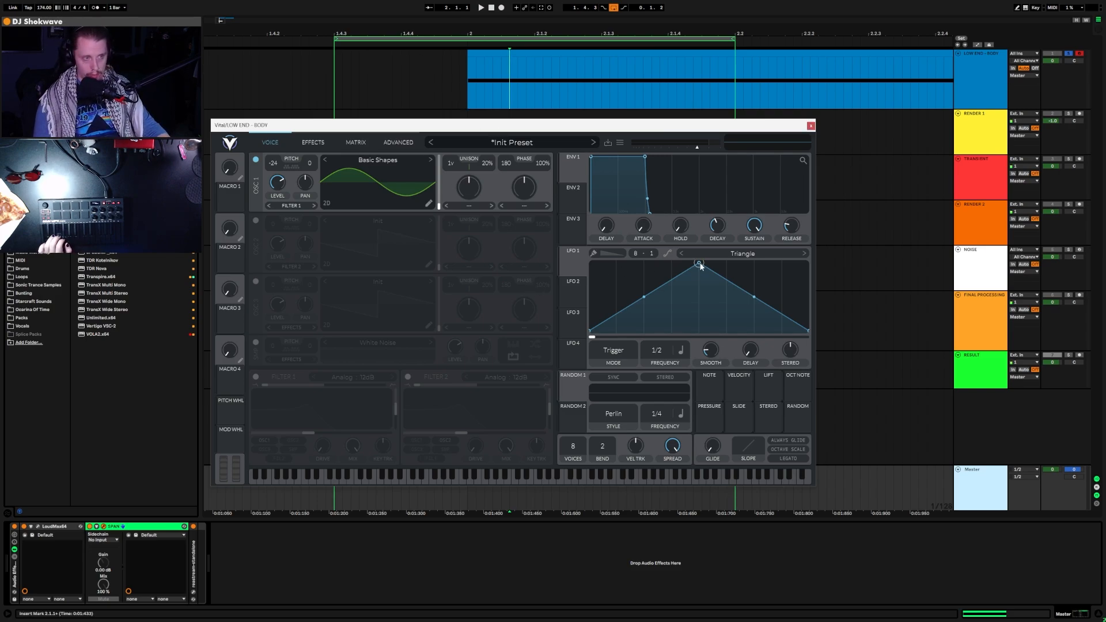
pyautogui.moveTo(700, 263); pyautogui.dragTo(588, 263)
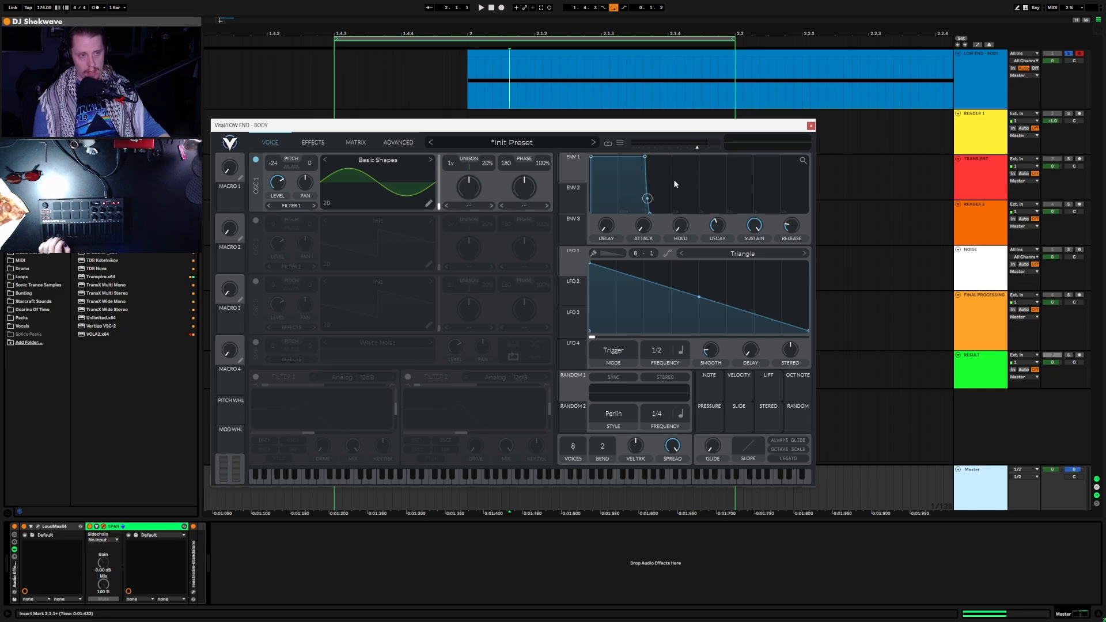
pyautogui.click(621, 356)
pyautogui.click(618, 391)
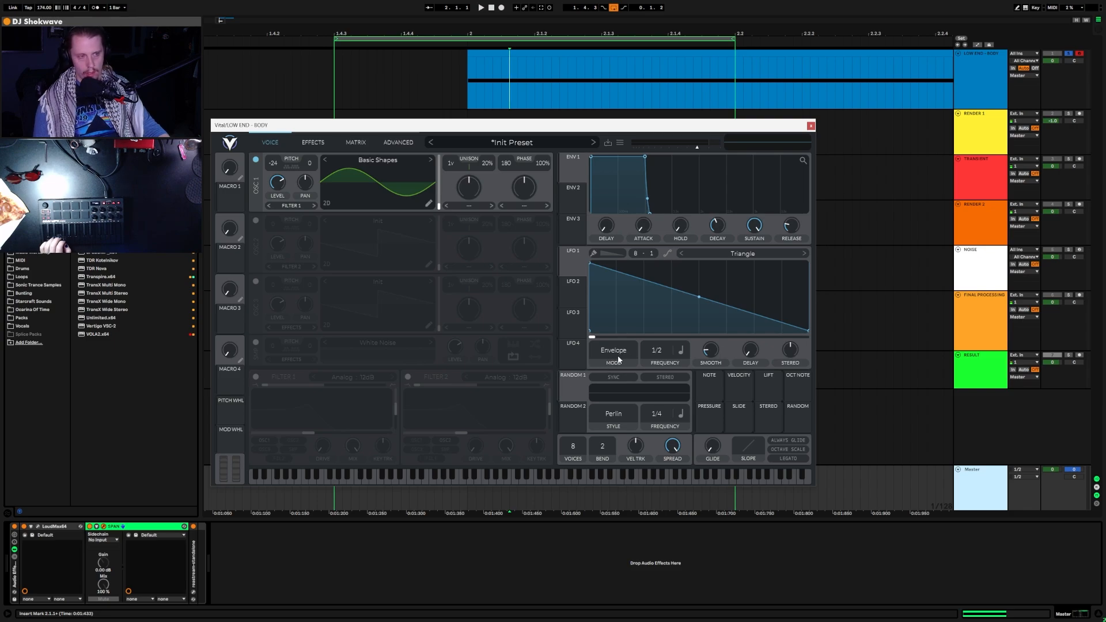
# Step: Assign LFO 1 to oscillator 1's pitch and slow its rate to 1/8
pyautogui.moveTo(573, 263); pyautogui.dragTo(275, 164)
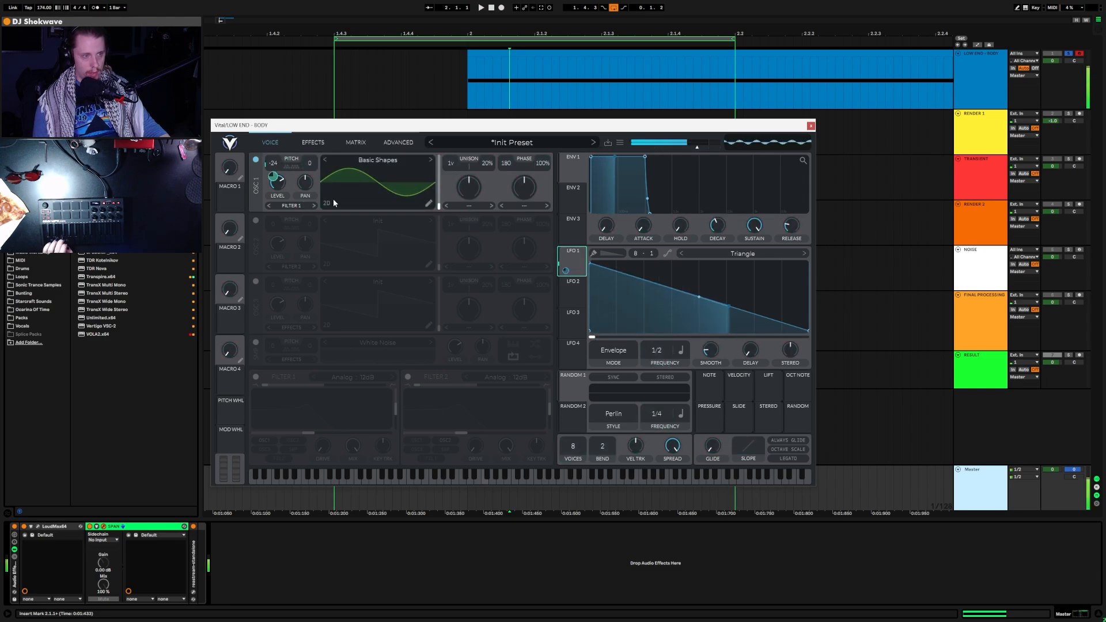
pyautogui.moveTo(608, 0); pyautogui.dragTo(617, 99)
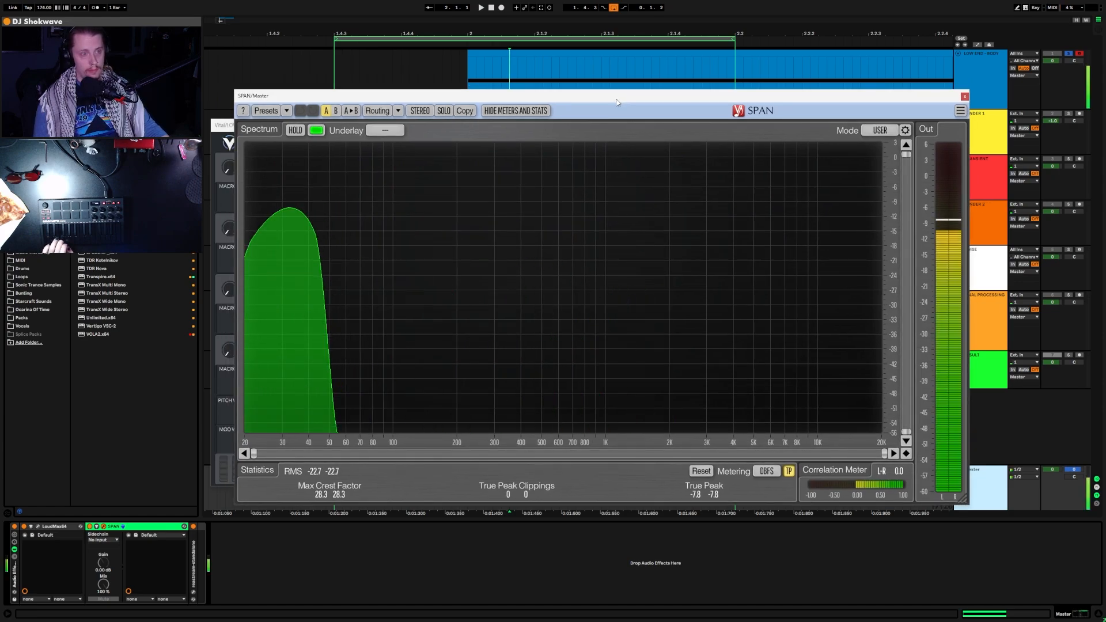
pyautogui.click(964, 97)
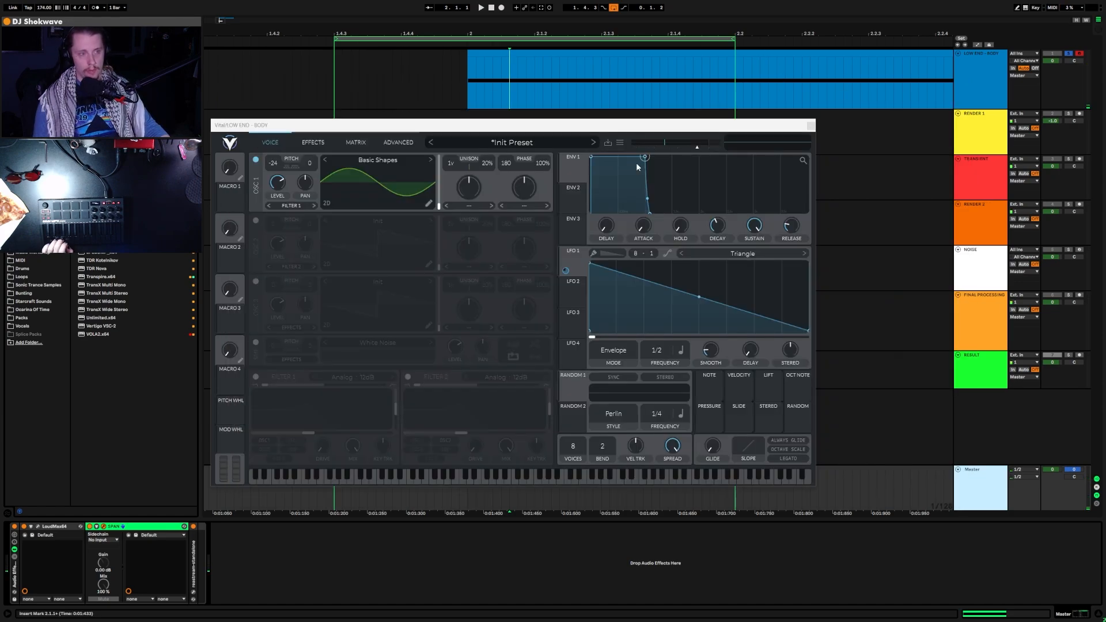
pyautogui.moveTo(655, 351); pyautogui.dragTo(673, 325)
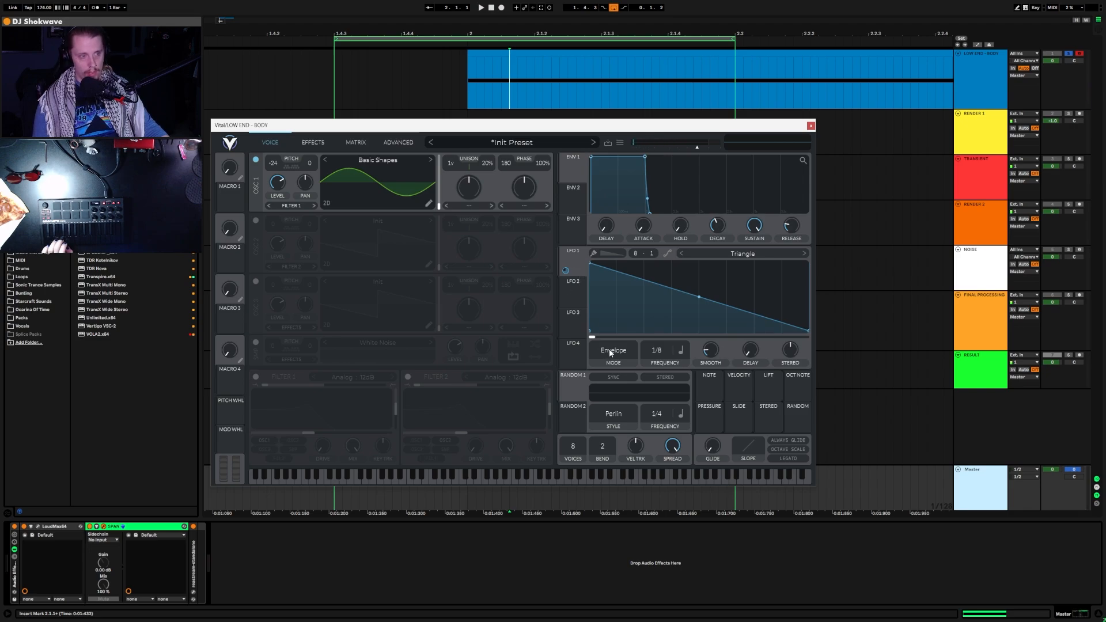
pyautogui.click(681, 350)
# Step: Switch LFO 1's rate to seconds and set its frequency to 0.205 secs
pyautogui.click(697, 367)
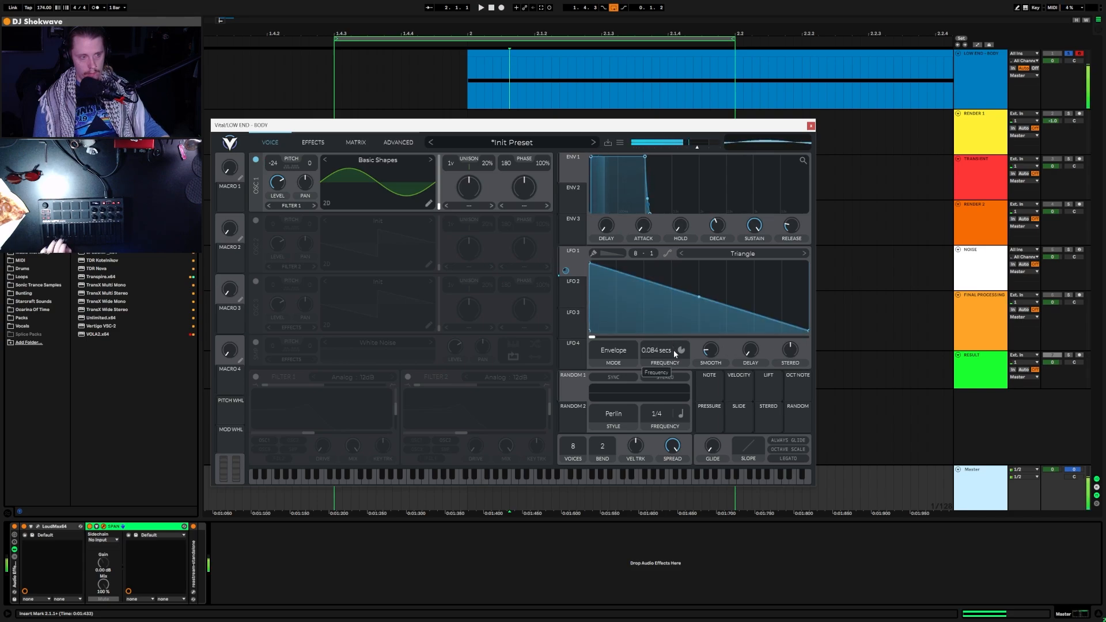
pyautogui.moveTo(673, 347); pyautogui.dragTo(670, 350)
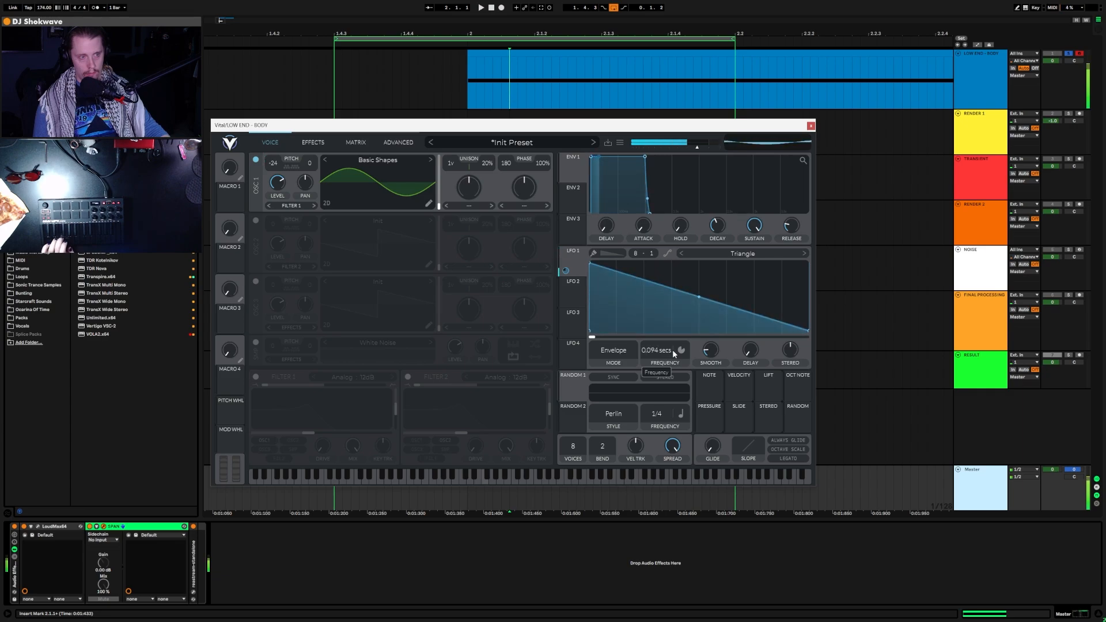
pyautogui.moveTo(670, 352); pyautogui.dragTo(667, 351)
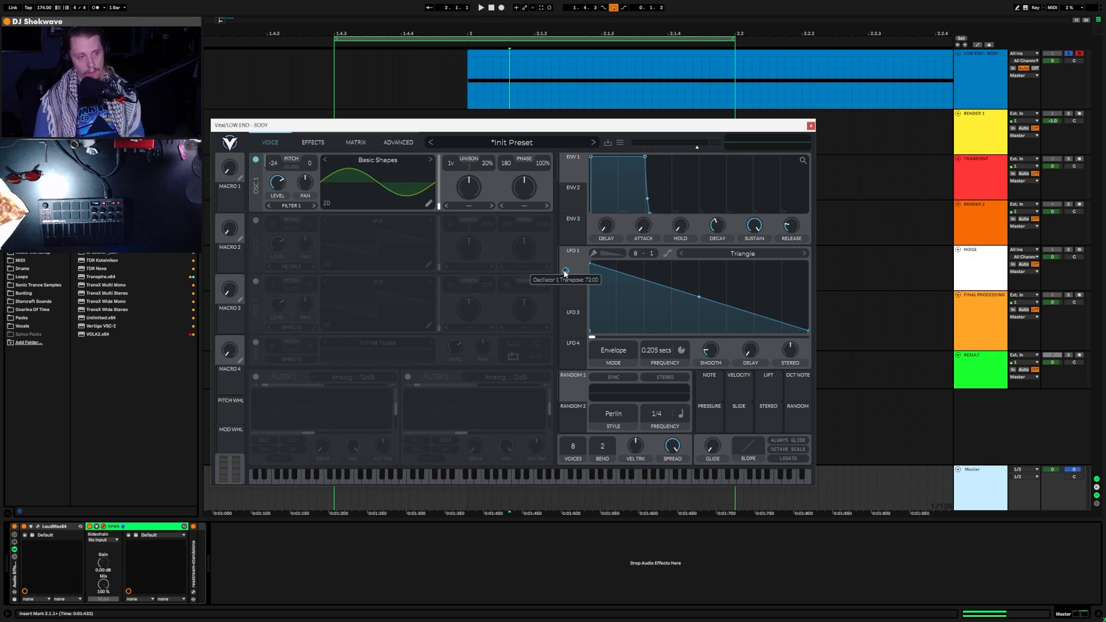
# Step: Set LFO 1's modulation amount on oscillator 1's transpose to 48
pyautogui.rightClick(565, 271)
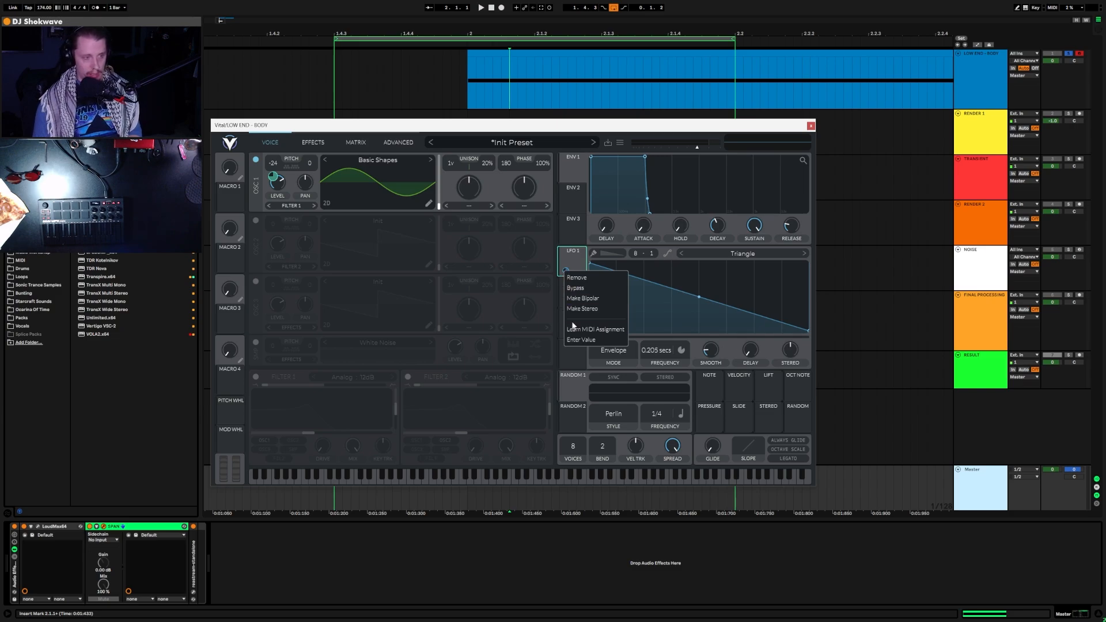
pyautogui.click(578, 339)
pyautogui.write('48')
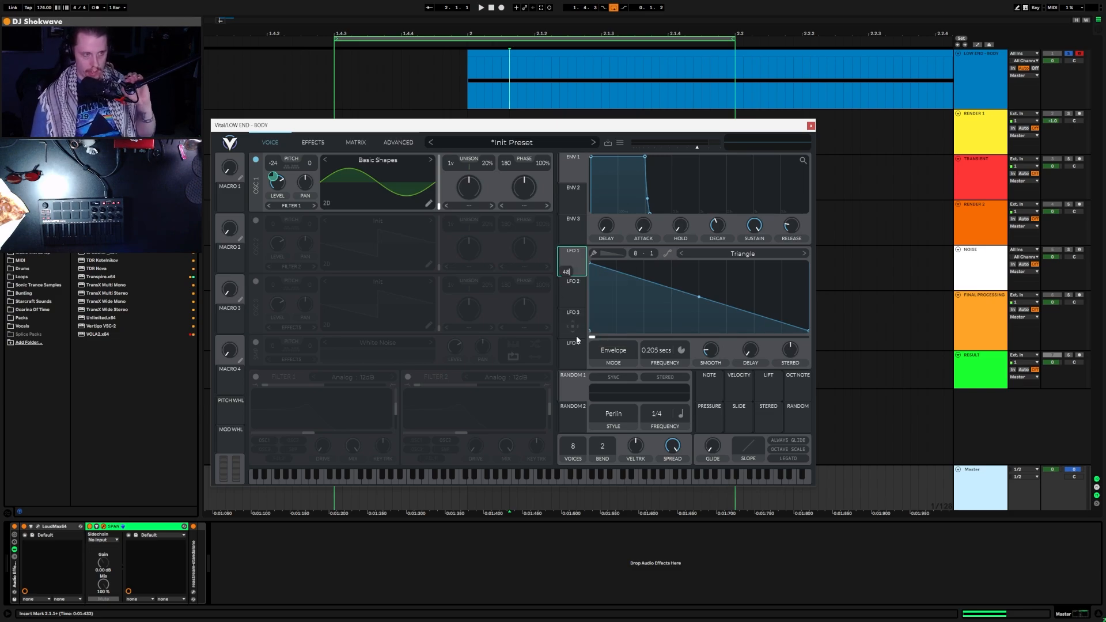
pyautogui.press('Return')
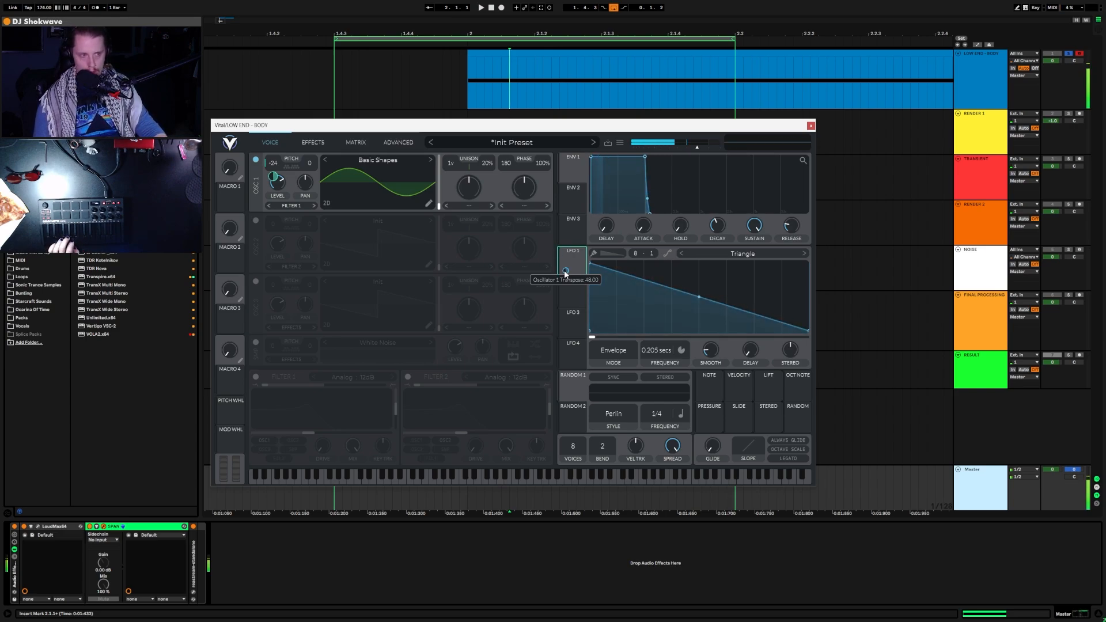
# Step: Bend the LFO 1 ramp into a steep exponential drop by adding and moving curve points
pyautogui.moveTo(699, 297); pyautogui.dragTo(717, 311)
pyautogui.doubleClick(629, 309)
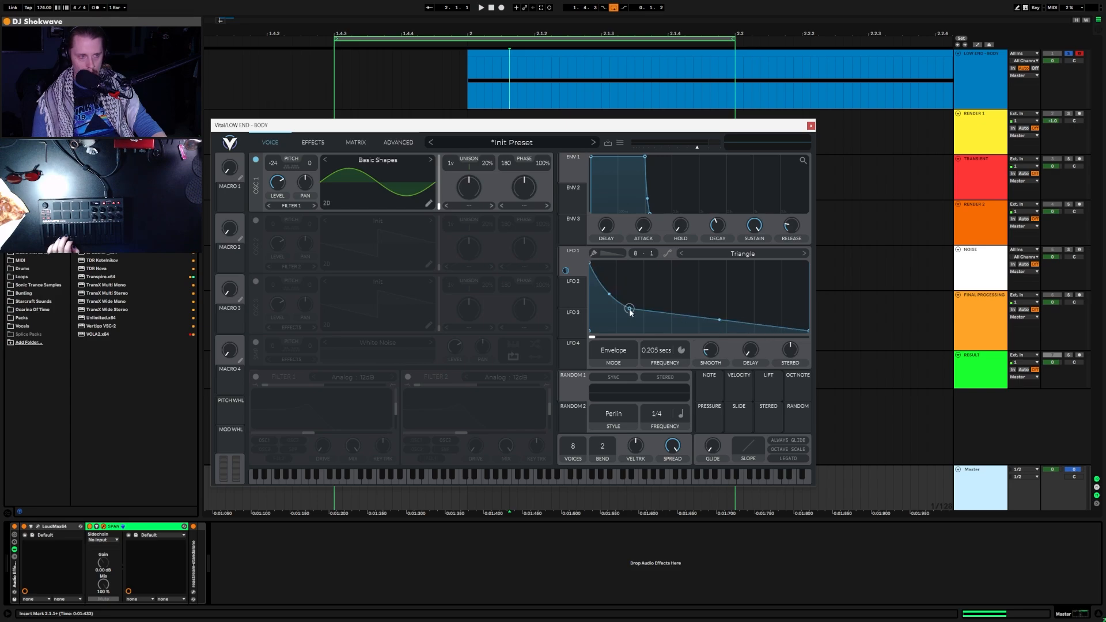
pyautogui.moveTo(629, 309); pyautogui.dragTo(609, 291)
pyautogui.moveTo(599, 281); pyautogui.dragTo(600, 277)
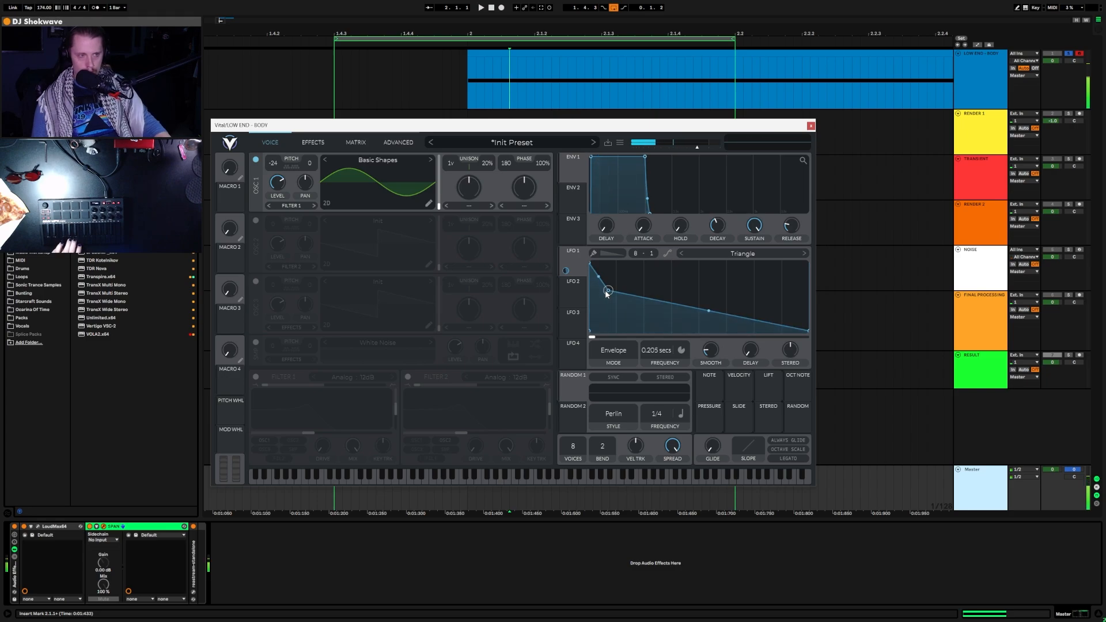
pyautogui.moveTo(606, 294); pyautogui.dragTo(589, 280)
pyautogui.doubleClick(638, 306)
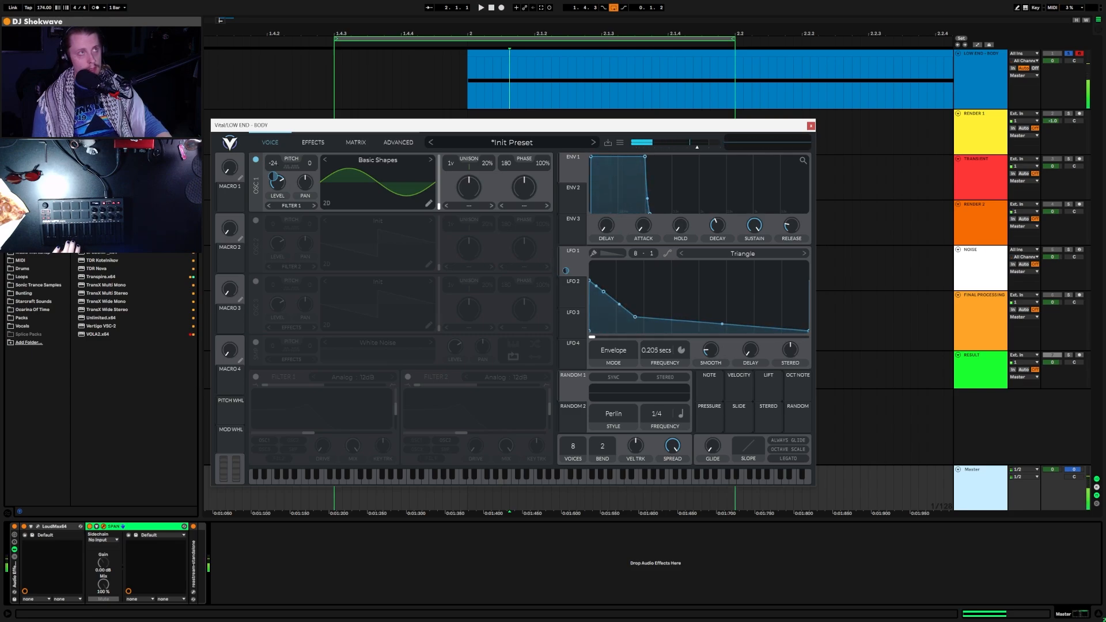
pyautogui.moveTo(611, 0); pyautogui.dragTo(606, 99)
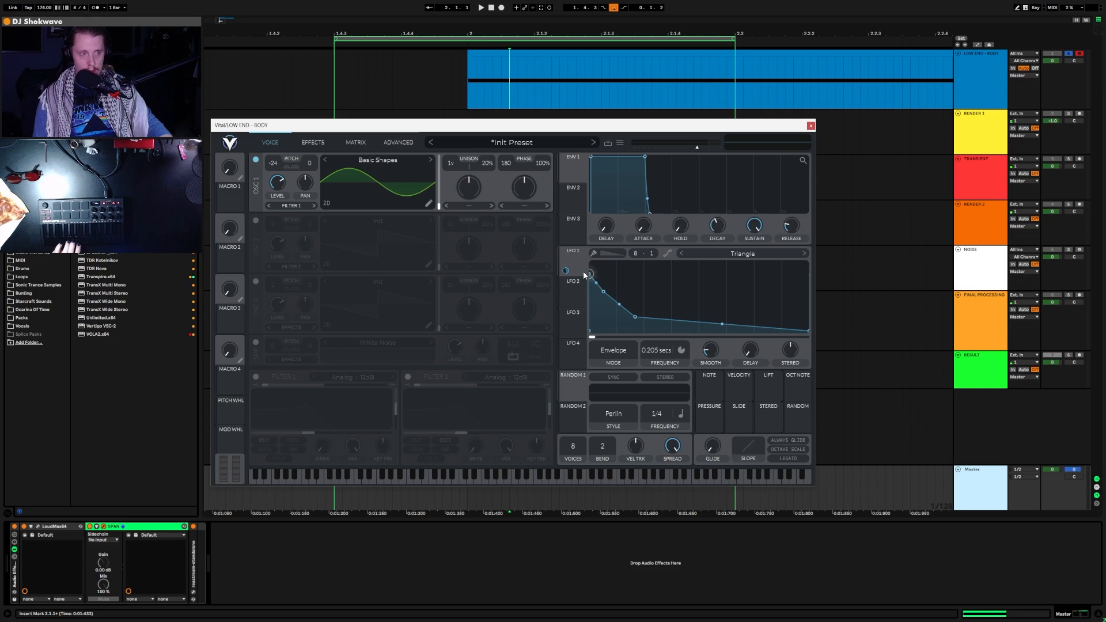
# Step: Set the LFO 1 grid to 16 divisions and reposition the first and second curve points
pyautogui.moveTo(652, 253); pyautogui.dragTo(652, 170)
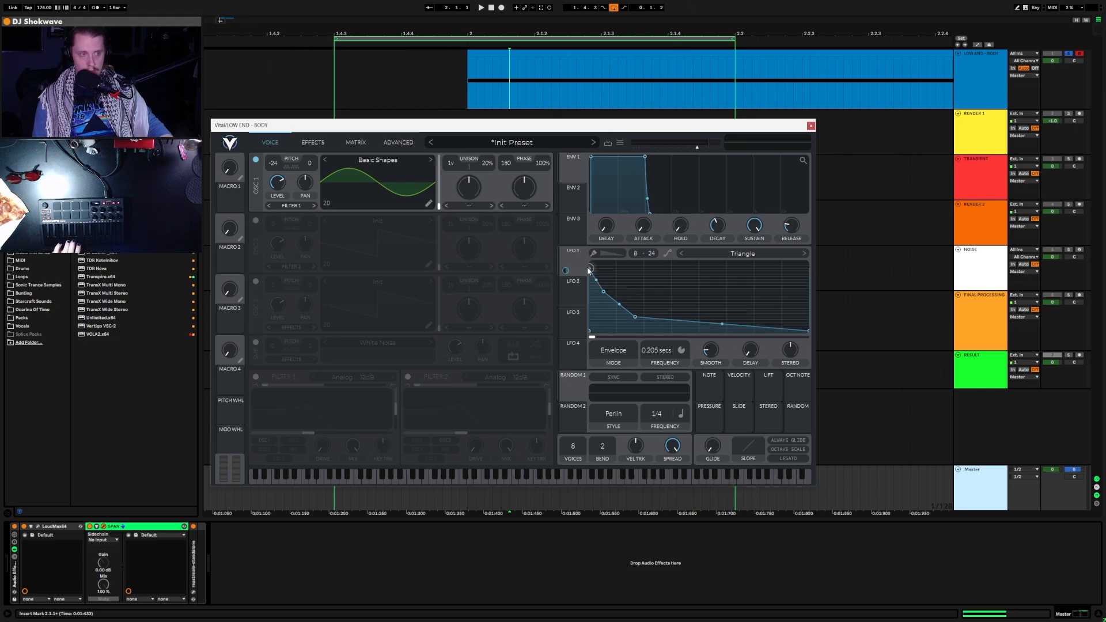
pyautogui.moveTo(652, 253); pyautogui.dragTo(640, 449)
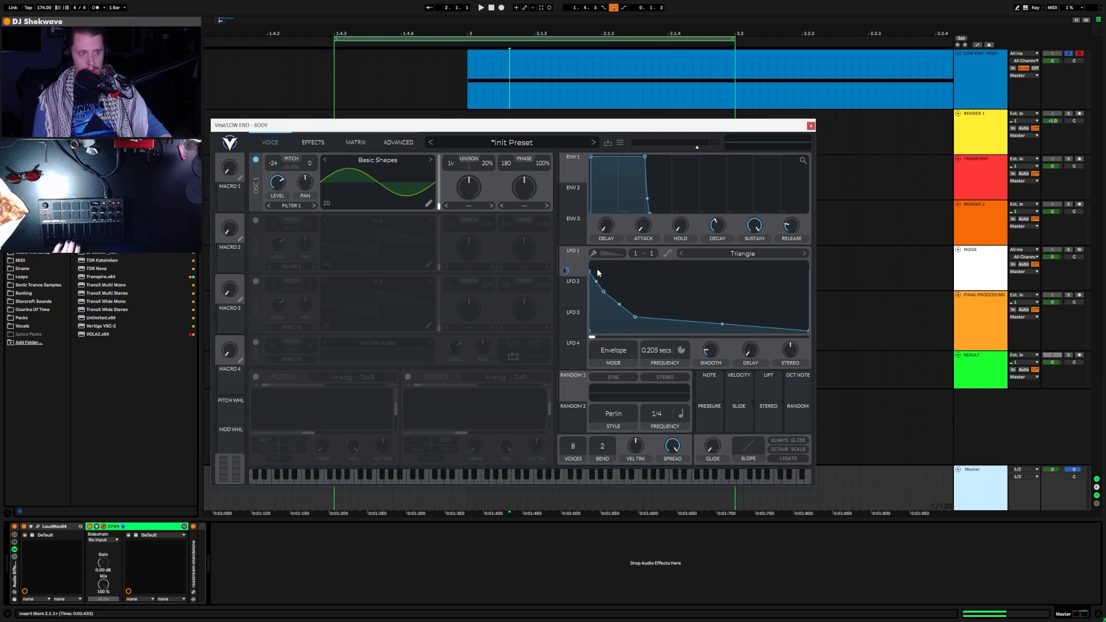
pyautogui.moveTo(592, 272); pyautogui.dragTo(582, 265)
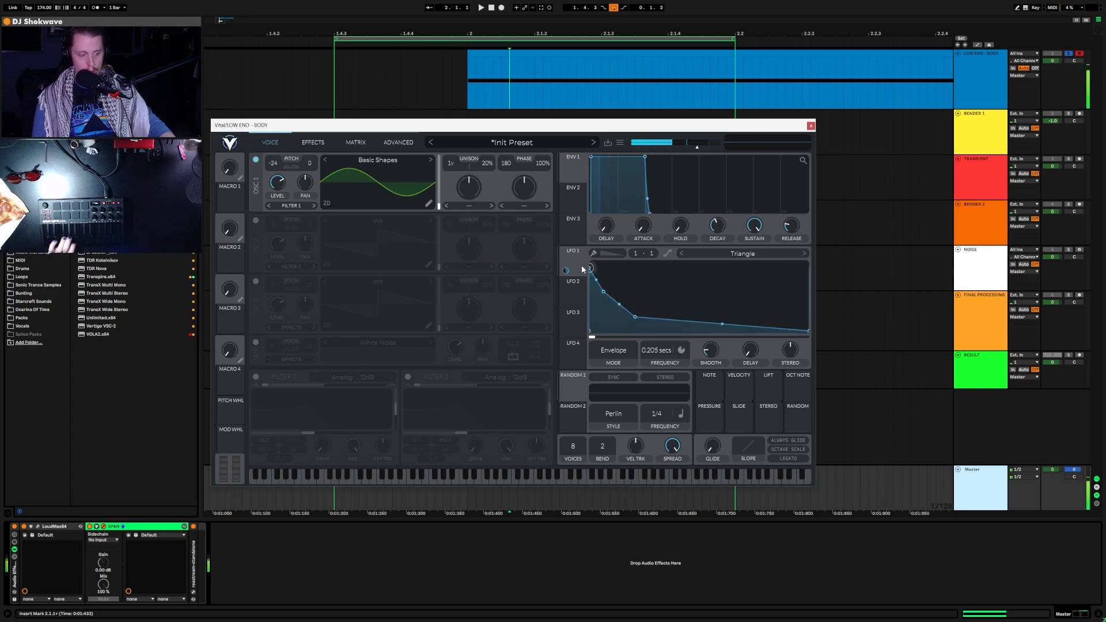
pyautogui.moveTo(582, 265); pyautogui.dragTo(555, 374)
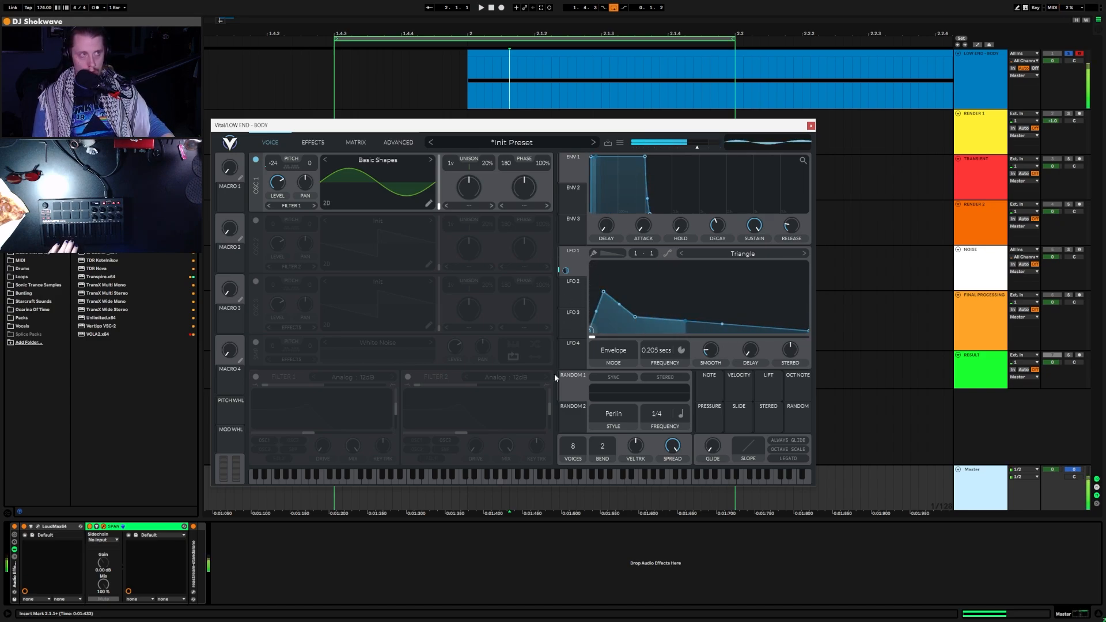
pyautogui.moveTo(554, 374); pyautogui.dragTo(526, 272)
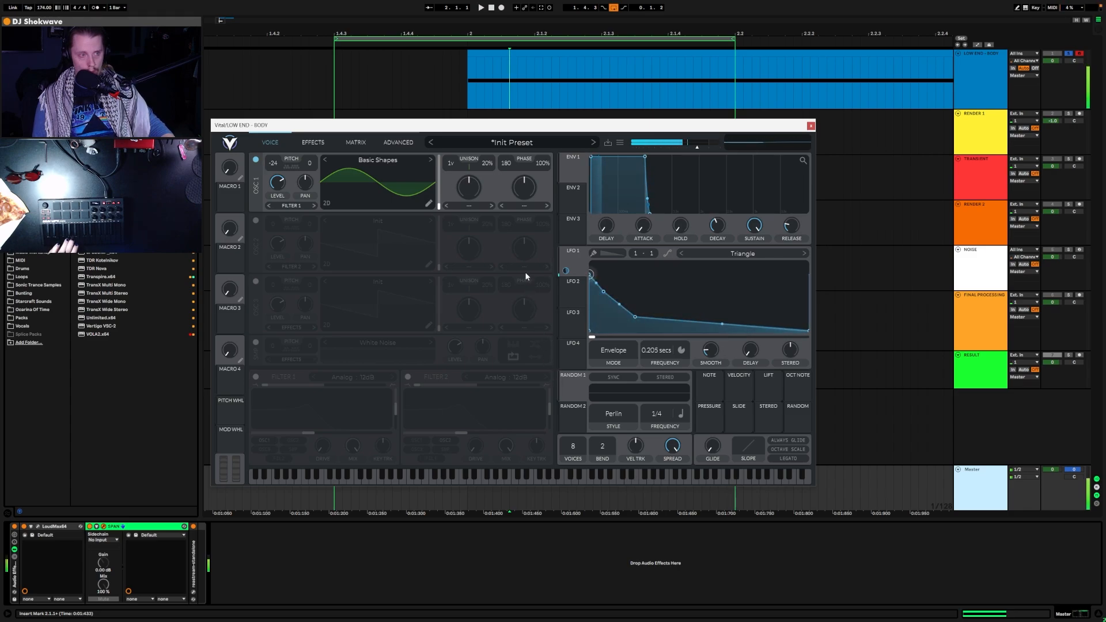
pyautogui.moveTo(604, 292); pyautogui.dragTo(627, 314)
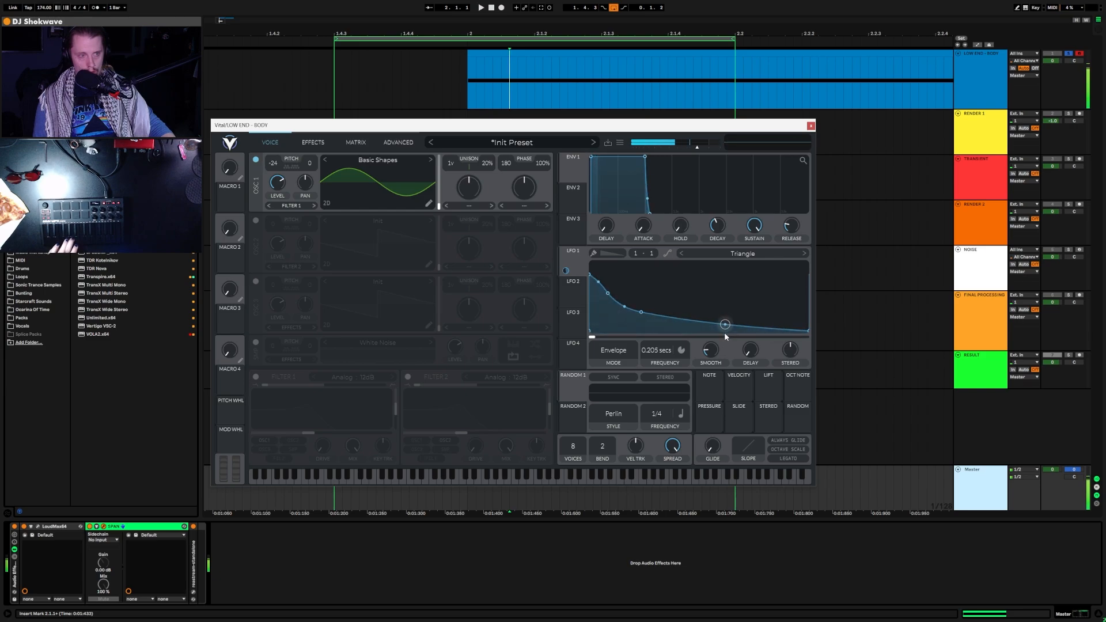
# Step: Show the automation lanes for the LOW END - BODY track
pyautogui.click(986, 76)
pyautogui.press('a')
pyautogui.moveTo(599, 129); pyautogui.dragTo(608, 185)
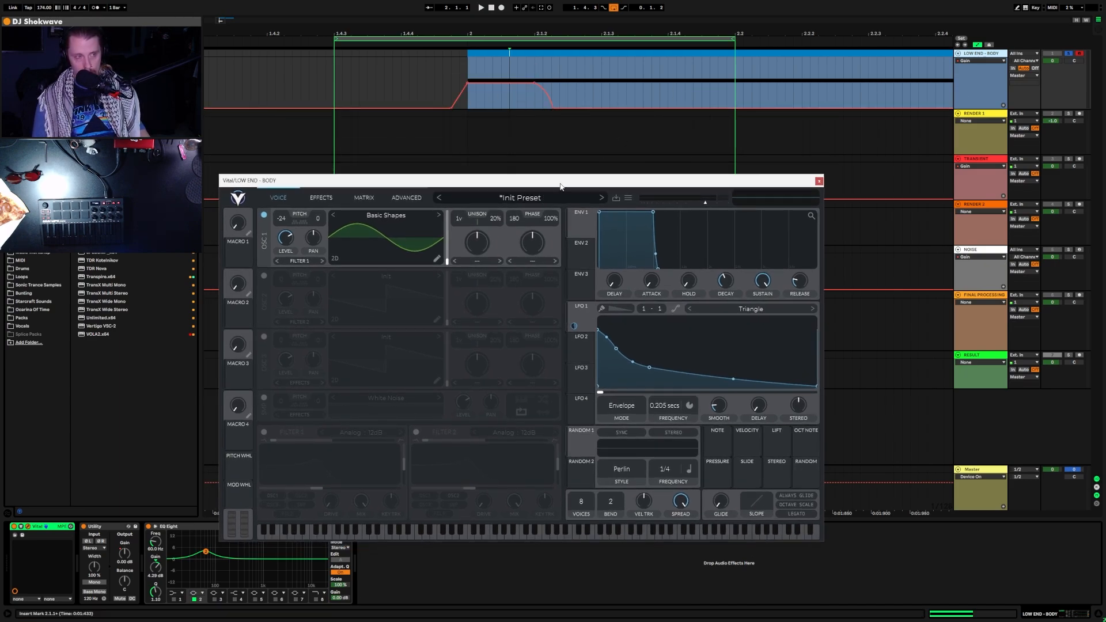
pyautogui.moveTo(560, 186); pyautogui.dragTo(568, 129)
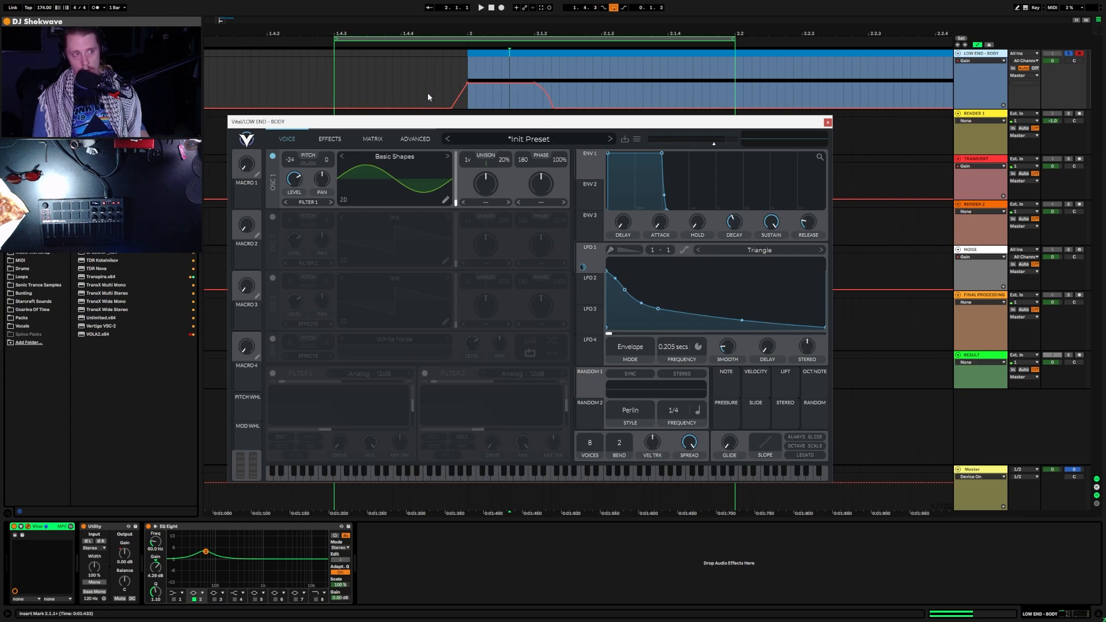
# Step: Play the kick from 1.4.3 while trying LFO 1 times around 0.3 seconds
pyautogui.click(367, 87)
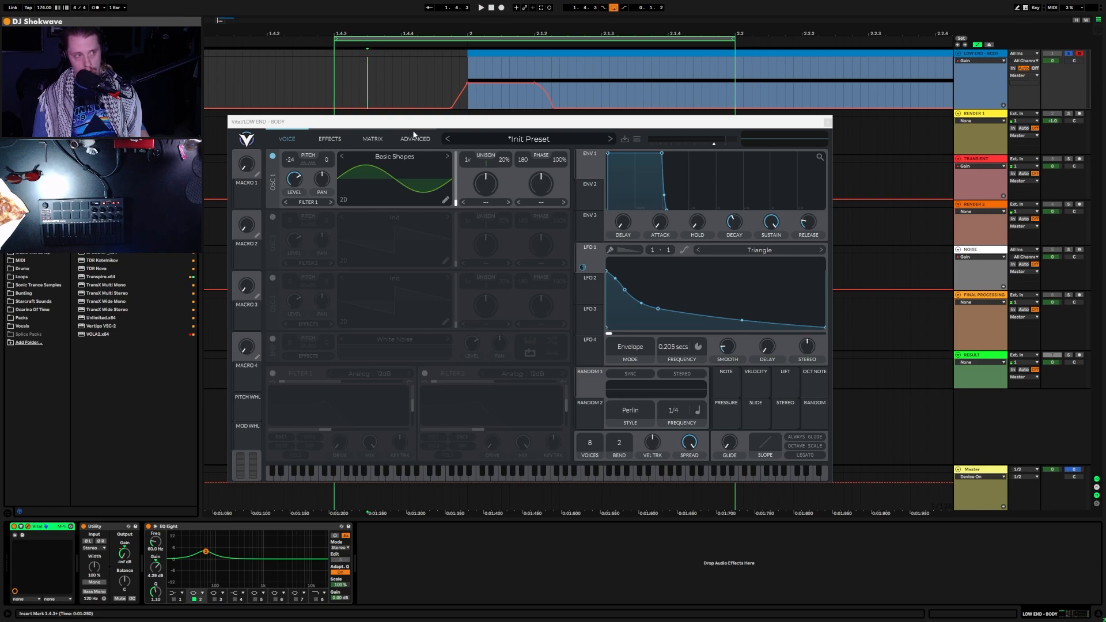
pyautogui.press('space')
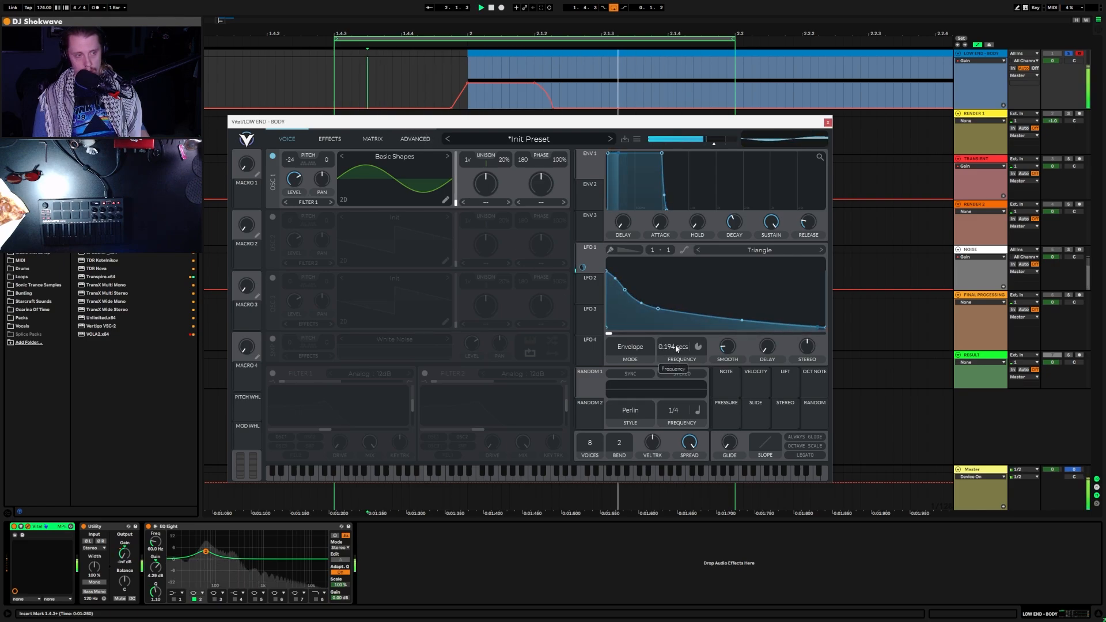
pyautogui.moveTo(674, 347); pyautogui.dragTo(681, 355)
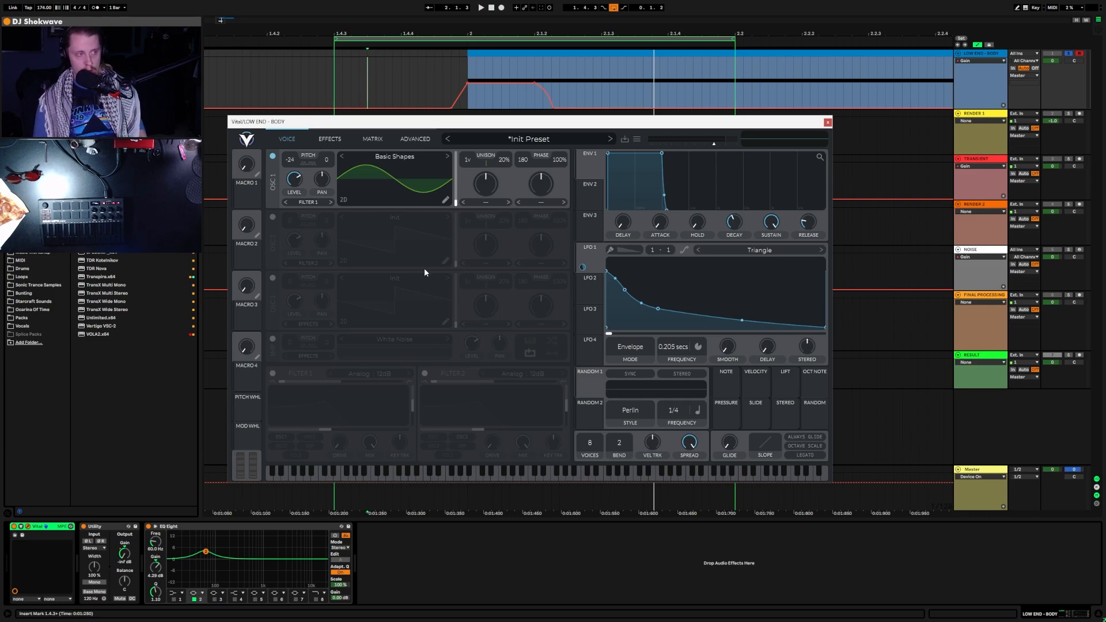
pyautogui.press('space')
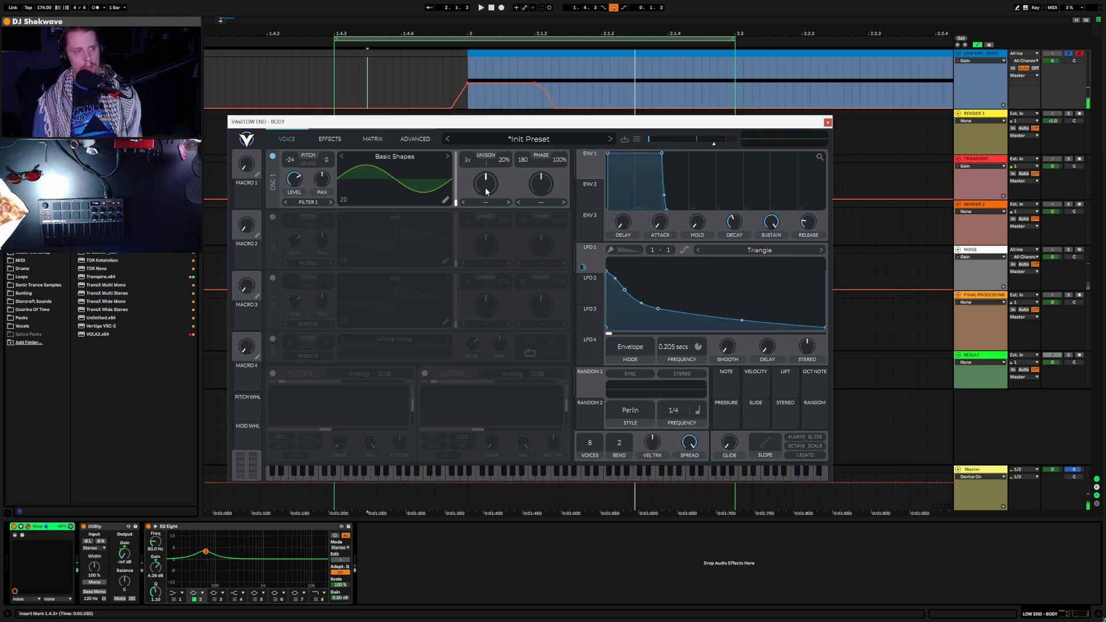
pyautogui.moveTo(492, 127)
pyautogui.mouseDown()
pyautogui.moveTo(452, 168)
pyautogui.moveTo(495, 129)
pyautogui.mouseUp()
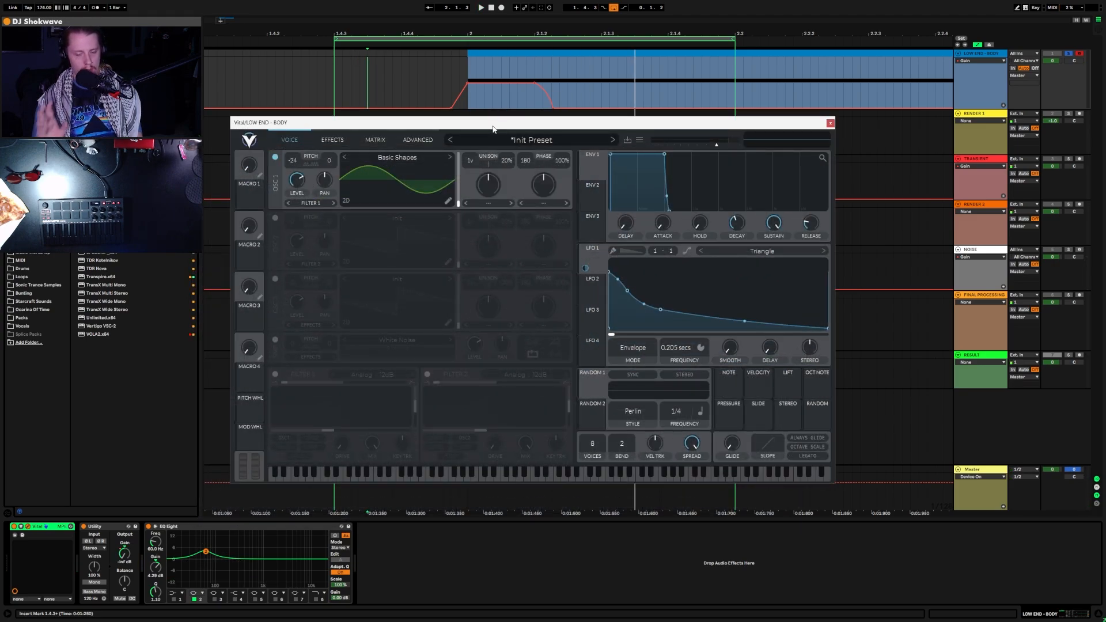
# Step: Move Vital's Eq to the top of the effects chain and switch it on
pyautogui.click(332, 140)
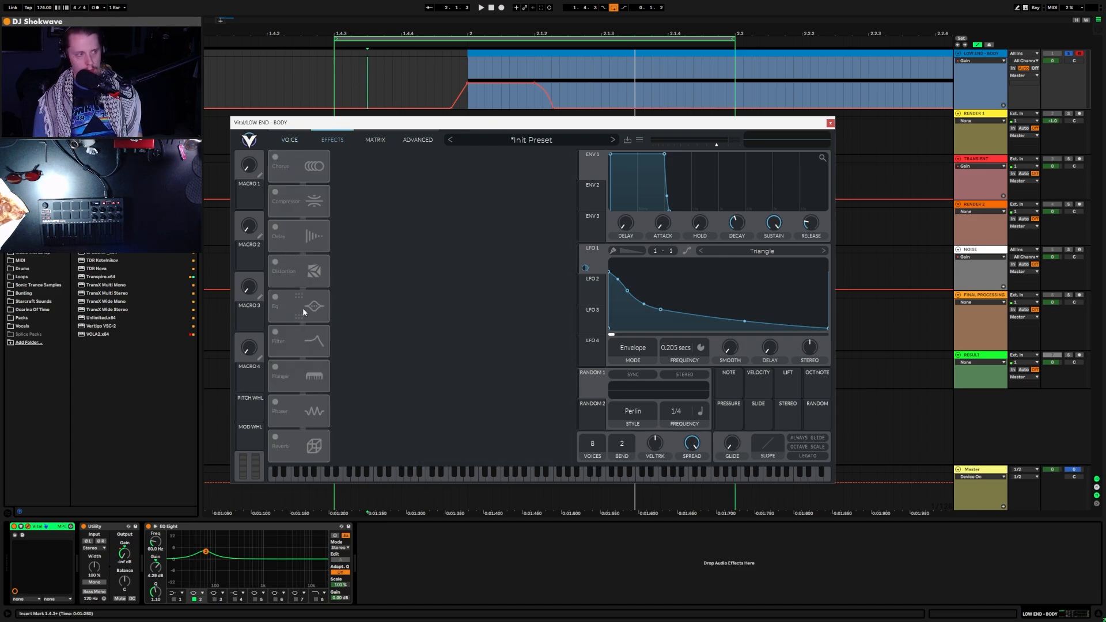
pyautogui.moveTo(304, 311); pyautogui.dragTo(297, 167)
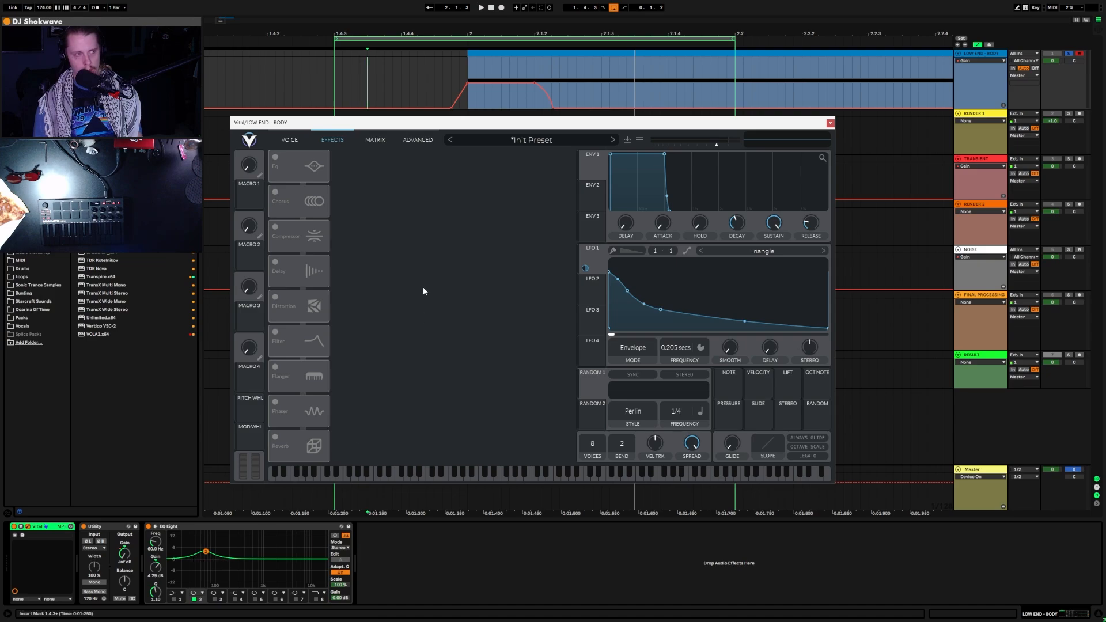
pyautogui.click(276, 157)
pyautogui.press('space')
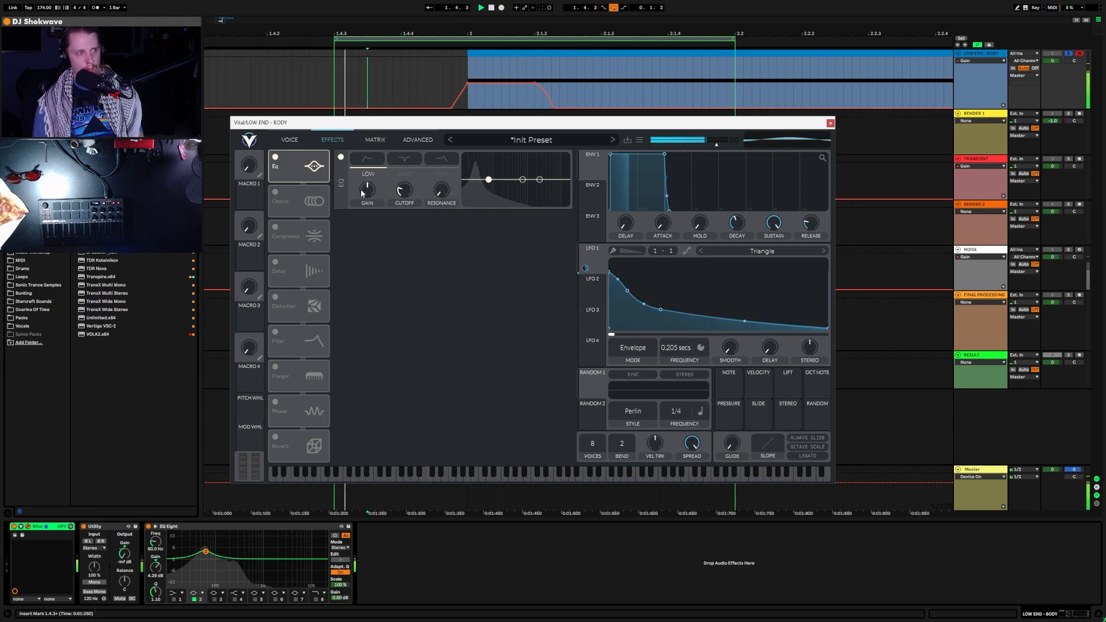
# Step: Turn the EQ low section into a high-pass with its cutoff near 99 Hz
pyautogui.moveTo(363, 193); pyautogui.dragTo(355, 340)
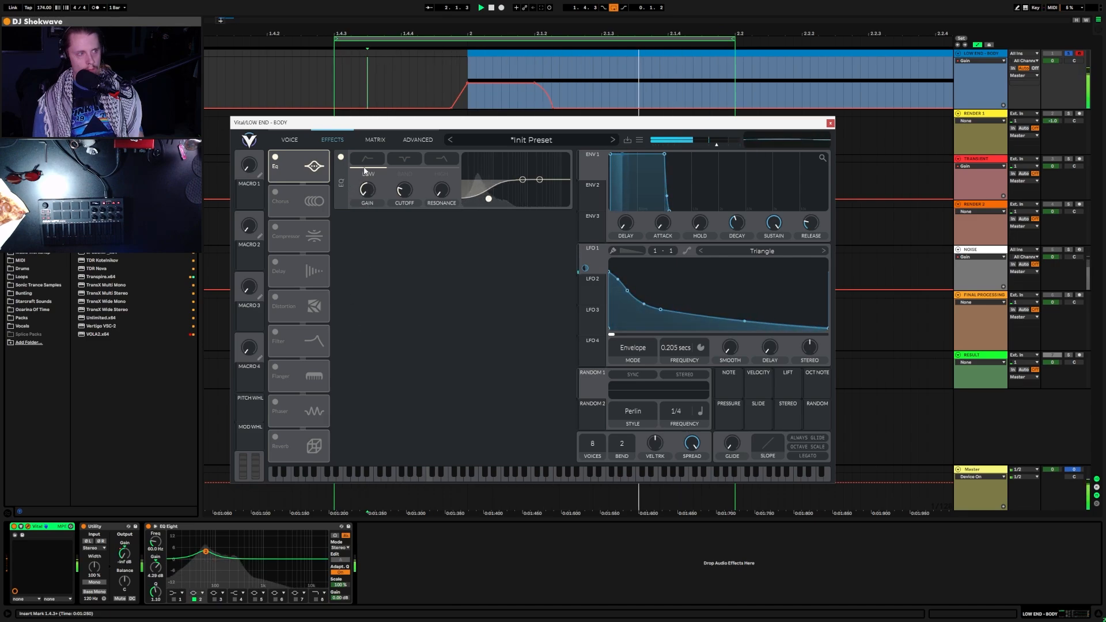
pyautogui.click(366, 164)
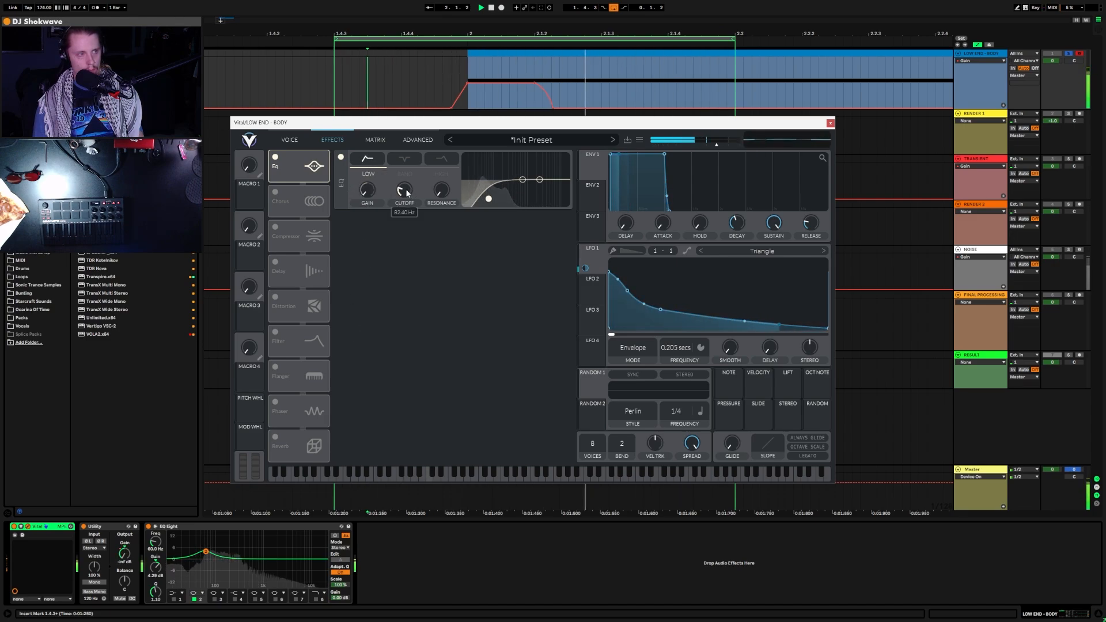
pyautogui.moveTo(407, 192)
pyautogui.mouseDown()
pyautogui.moveTo(417, 236)
pyautogui.moveTo(405, 187)
pyautogui.mouseUp()
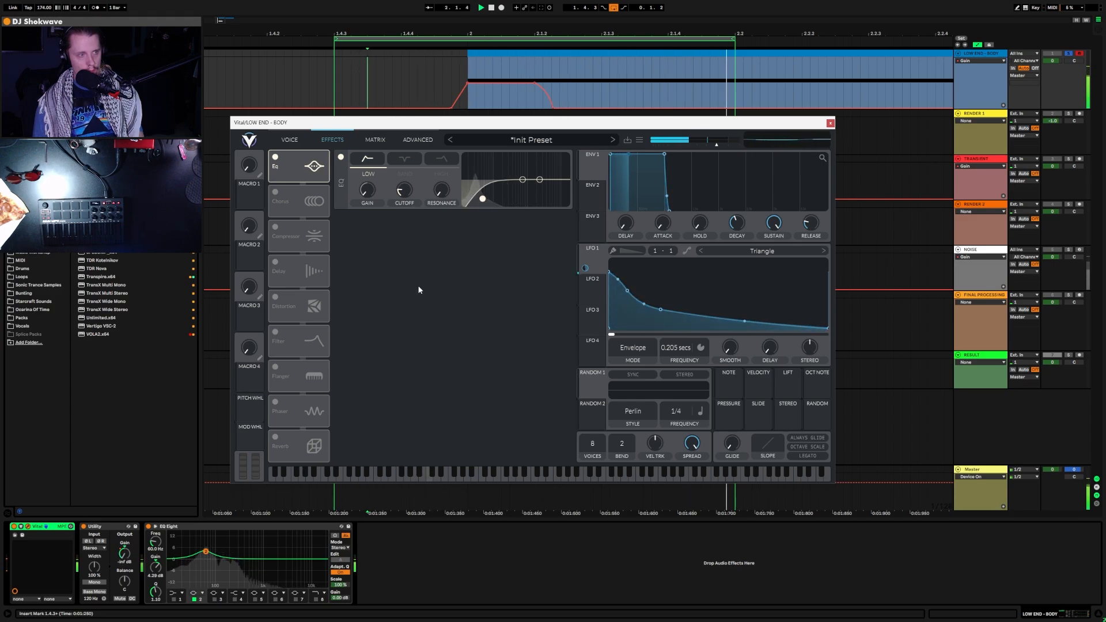
pyautogui.moveTo(405, 189); pyautogui.dragTo(404, 194)
# Step: Enter an 80 Hz cutoff and switch the low EQ section to a band shape
pyautogui.rightClick(405, 195)
pyautogui.click(416, 217)
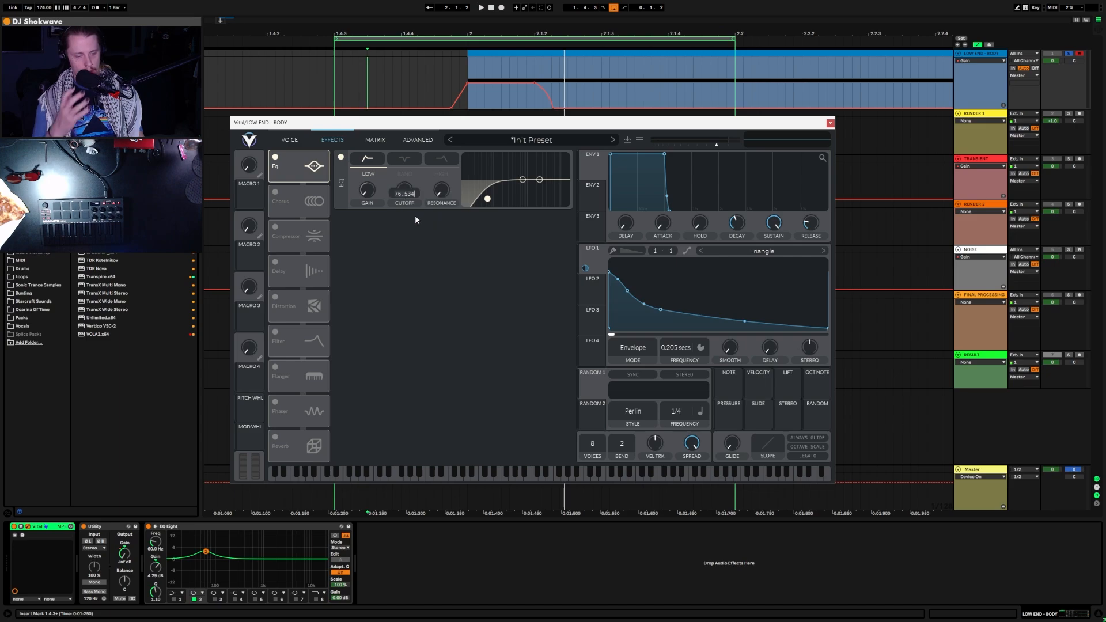
pyautogui.write('8')
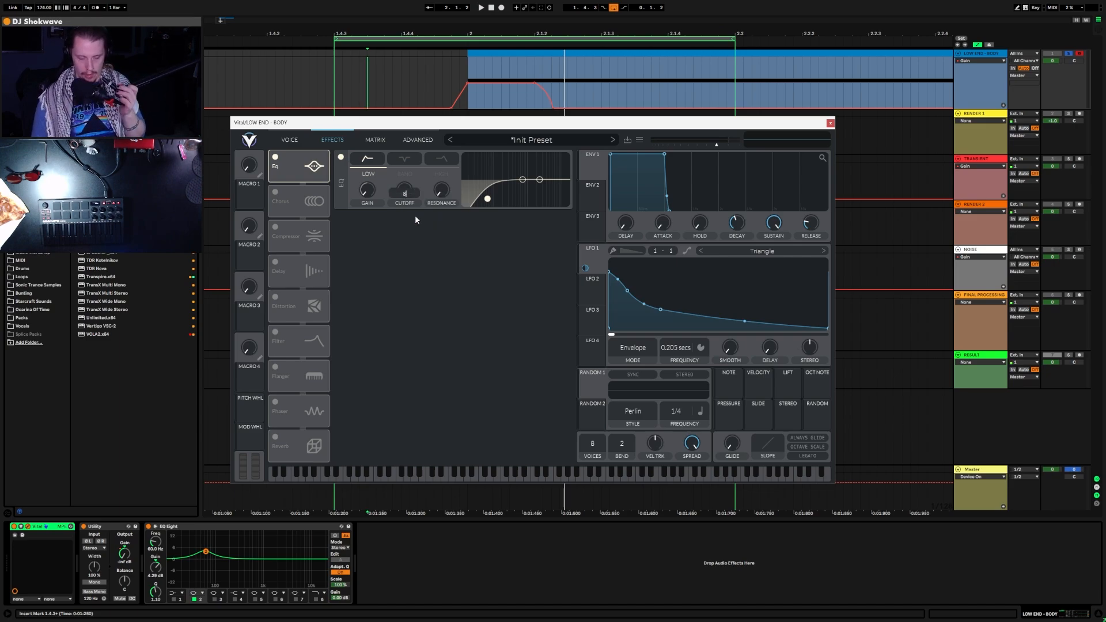
pyautogui.write('0')
pyautogui.press('Return')
pyautogui.click(406, 174)
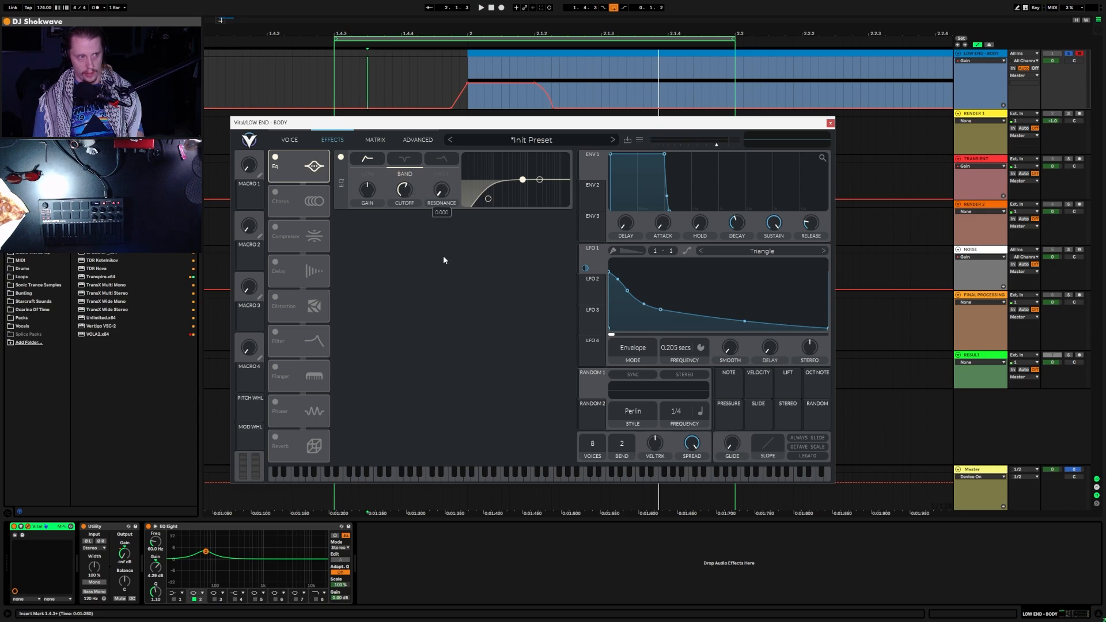
pyautogui.moveTo(443, 255); pyautogui.dragTo(443, 215)
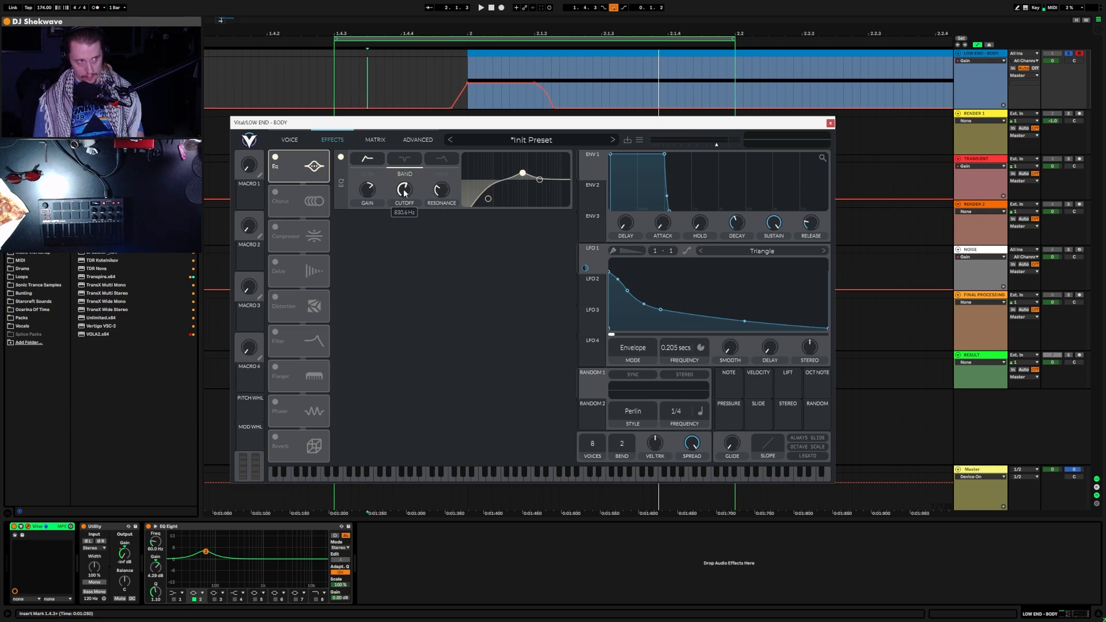
# Step: Set the band to 80 Hz with 0 resonance and a 9.45 dB gain boost
pyautogui.rightClick(405, 193)
pyautogui.click(414, 217)
pyautogui.write('80')
pyautogui.press('Return')
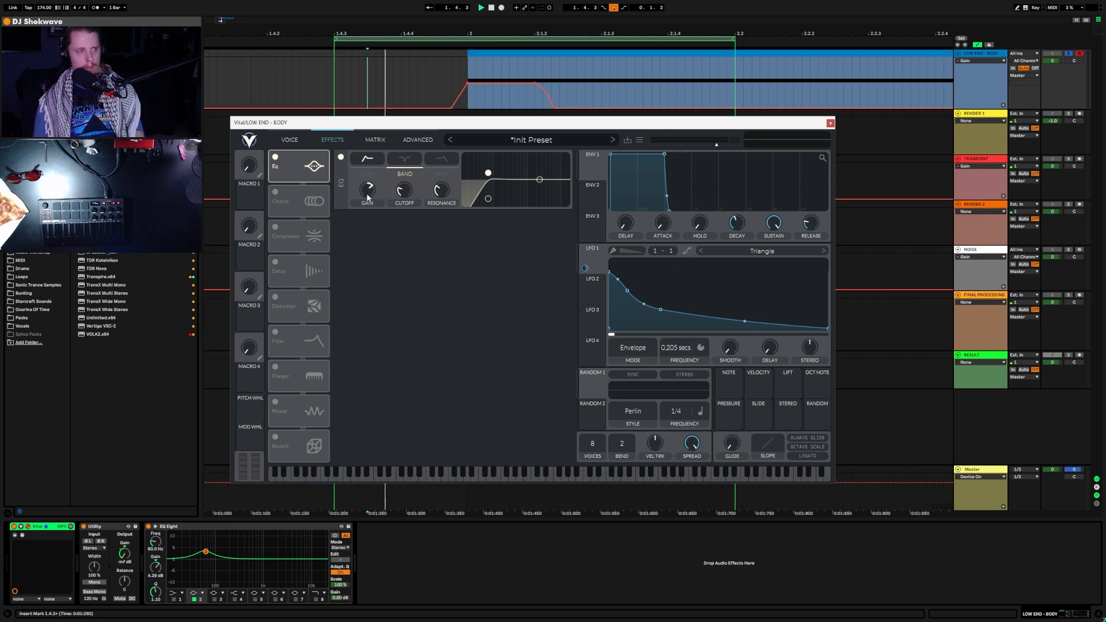
pyautogui.moveTo(441, 191); pyautogui.dragTo(444, 240)
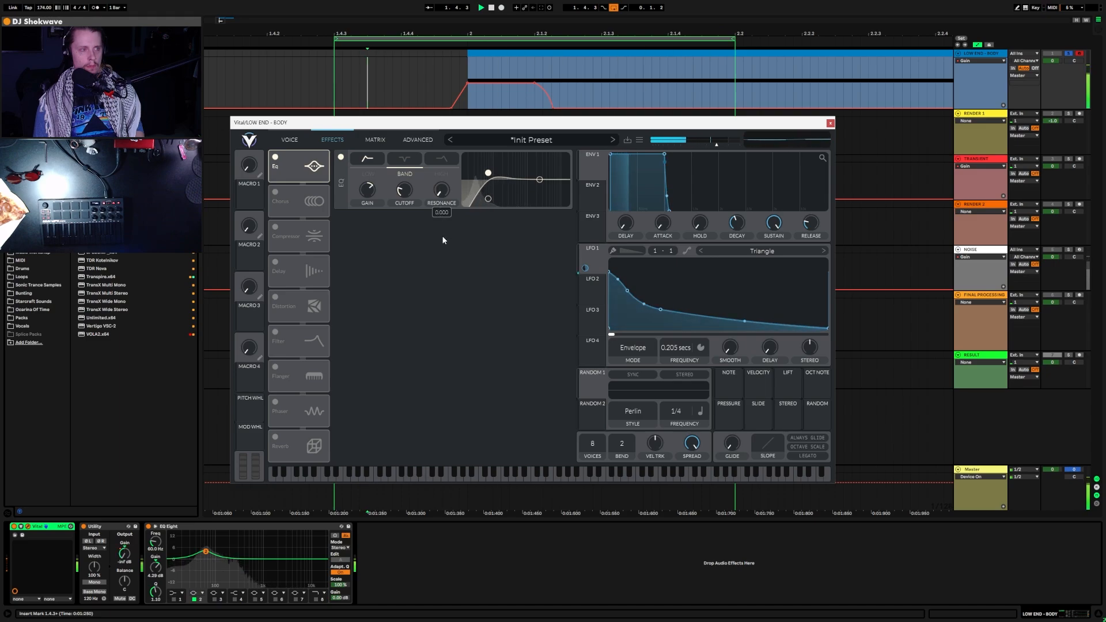
pyautogui.moveTo(369, 194)
pyautogui.mouseDown()
pyautogui.moveTo(382, 170)
pyautogui.moveTo(379, 200)
pyautogui.mouseUp()
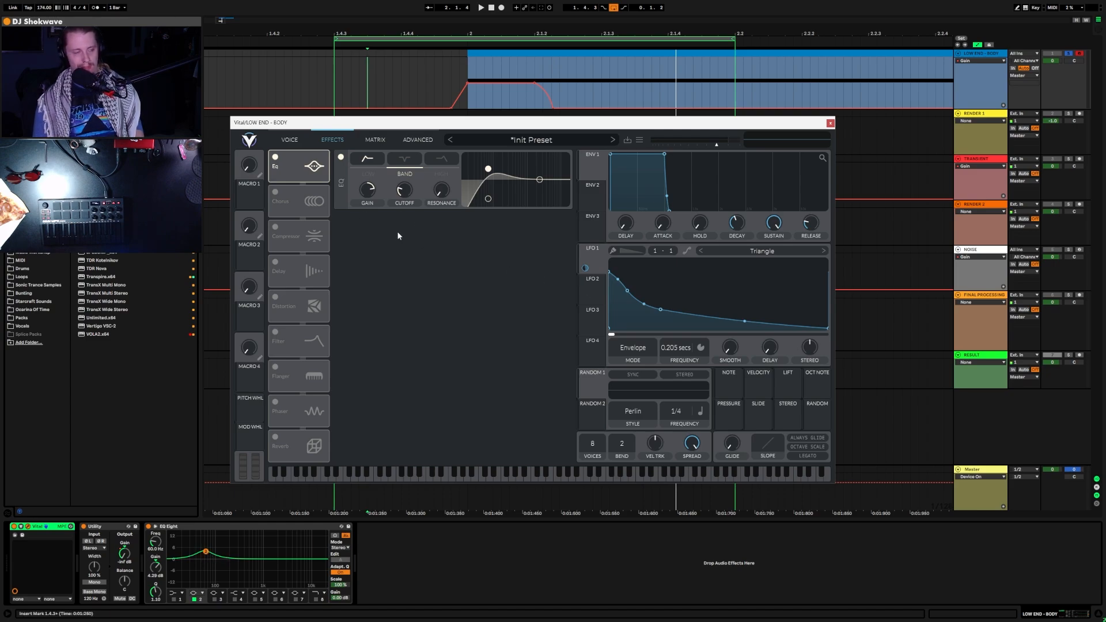
# Step: Switch on Vital's Compressor in Single Band mode and audition the kick
pyautogui.click(275, 228)
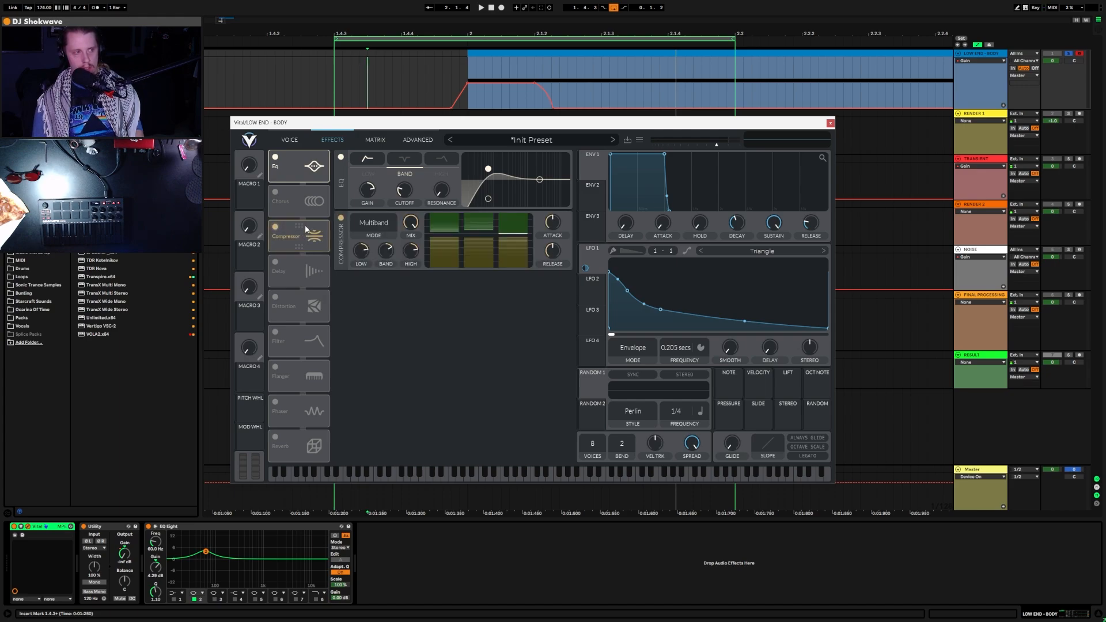
pyautogui.click(388, 232)
pyautogui.click(381, 276)
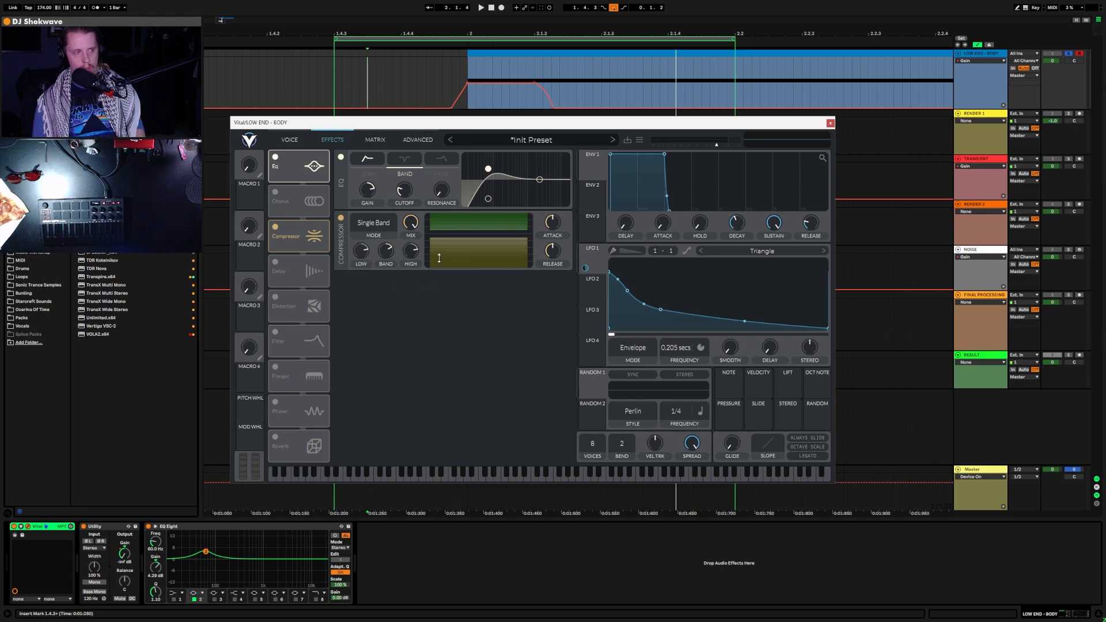
pyautogui.press('space')
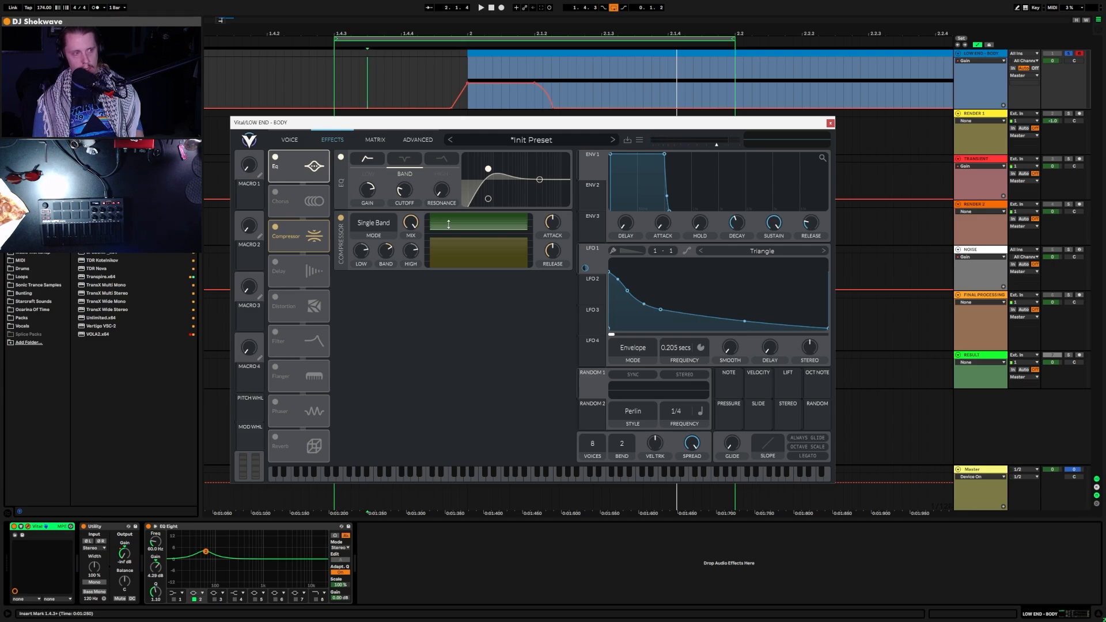
pyautogui.press('space')
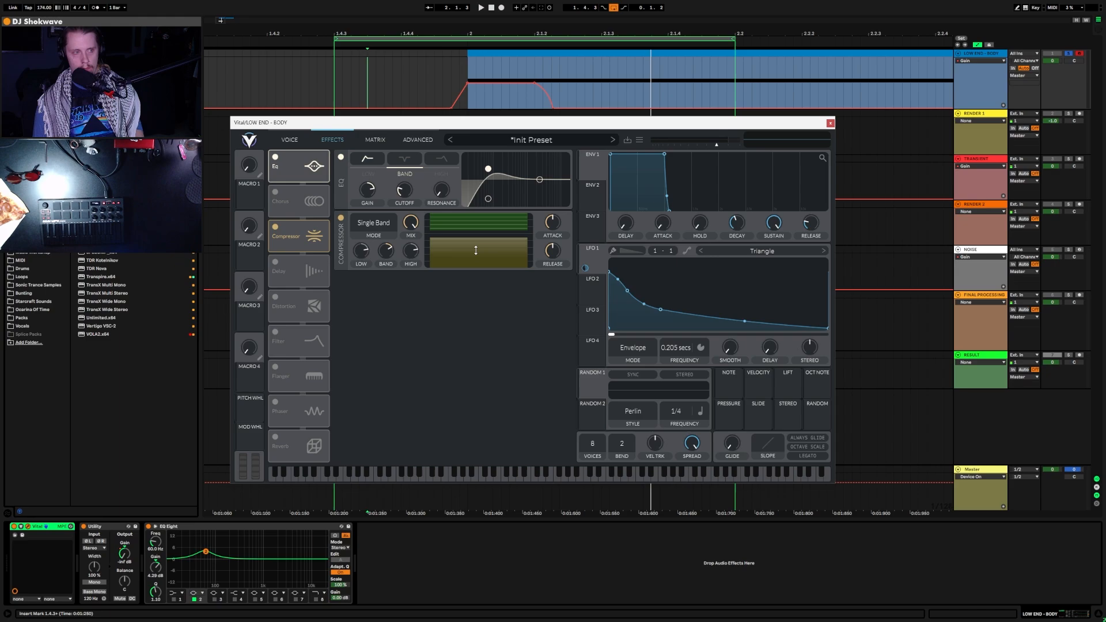
pyautogui.press('space')
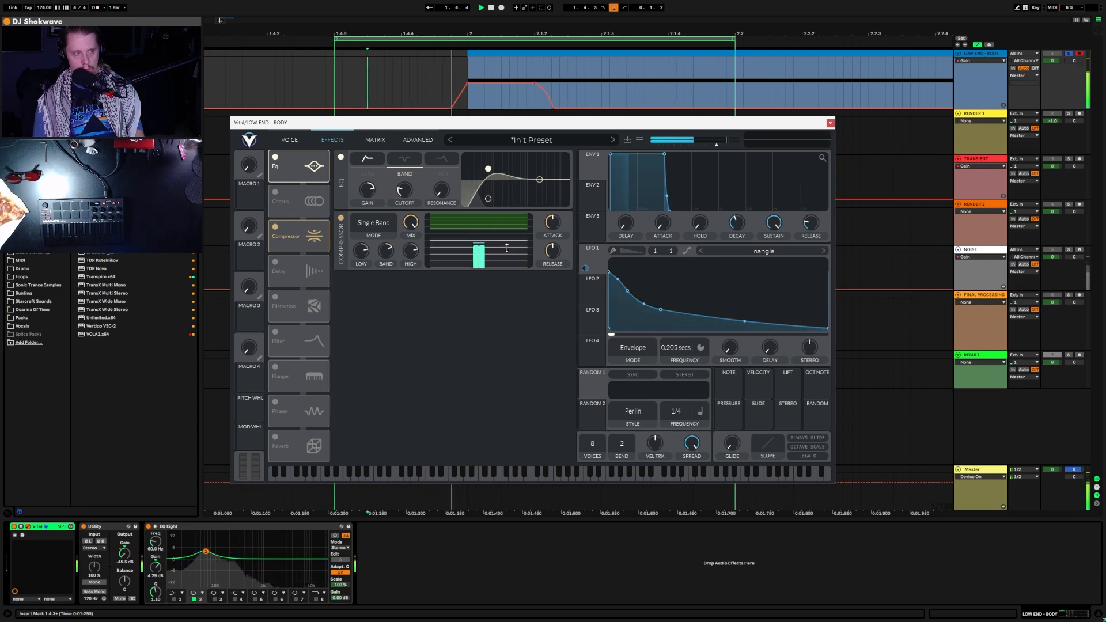
# Step: Adjust the compressor threshold, then set release to 21% and attack to 67.5%
pyautogui.moveTo(502, 248); pyautogui.dragTo(511, 256)
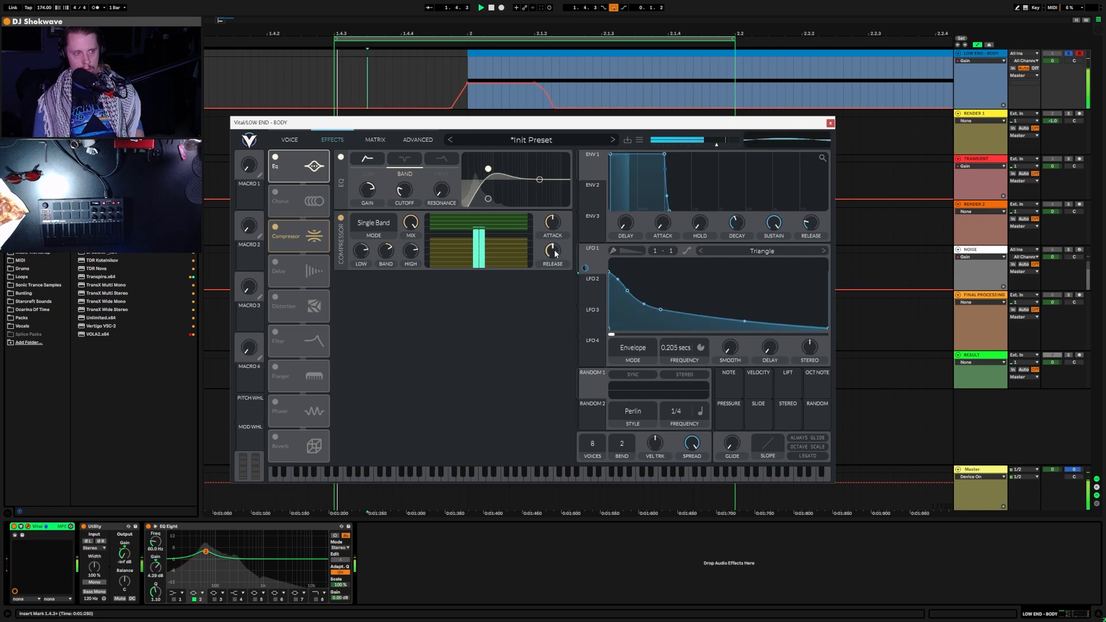
pyautogui.press('space')
pyautogui.moveTo(557, 246); pyautogui.dragTo(558, 272)
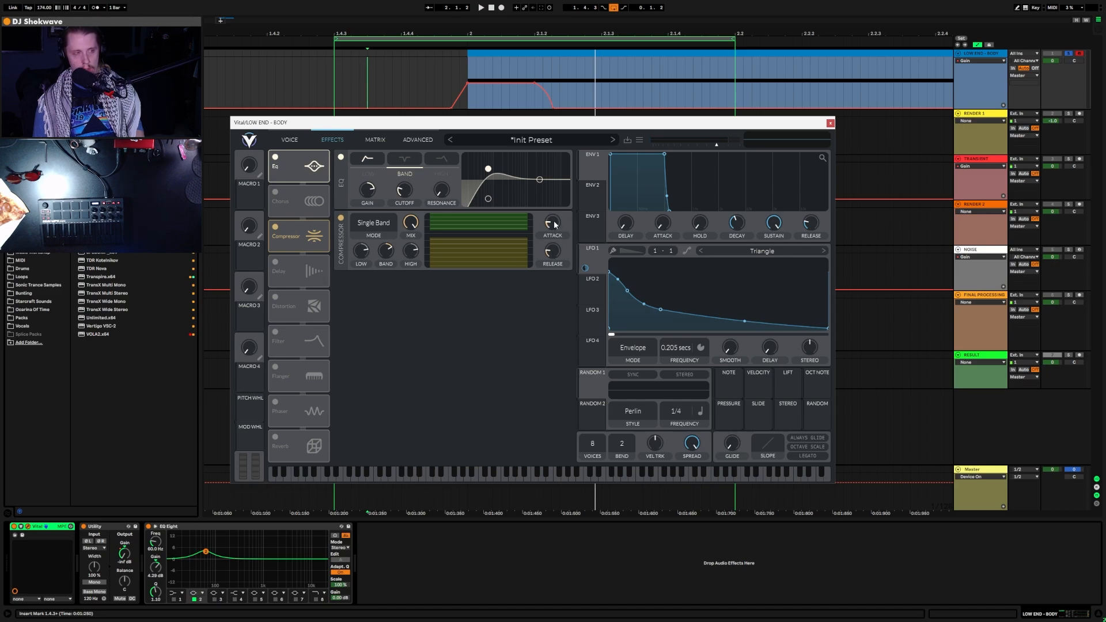
pyautogui.press('space')
pyautogui.moveTo(555, 223)
pyautogui.mouseDown()
pyautogui.moveTo(577, 199)
pyautogui.moveTo(551, 288)
pyautogui.moveTo(548, 268)
pyautogui.moveTo(574, 230)
pyautogui.moveTo(567, 240)
pyautogui.mouseUp()
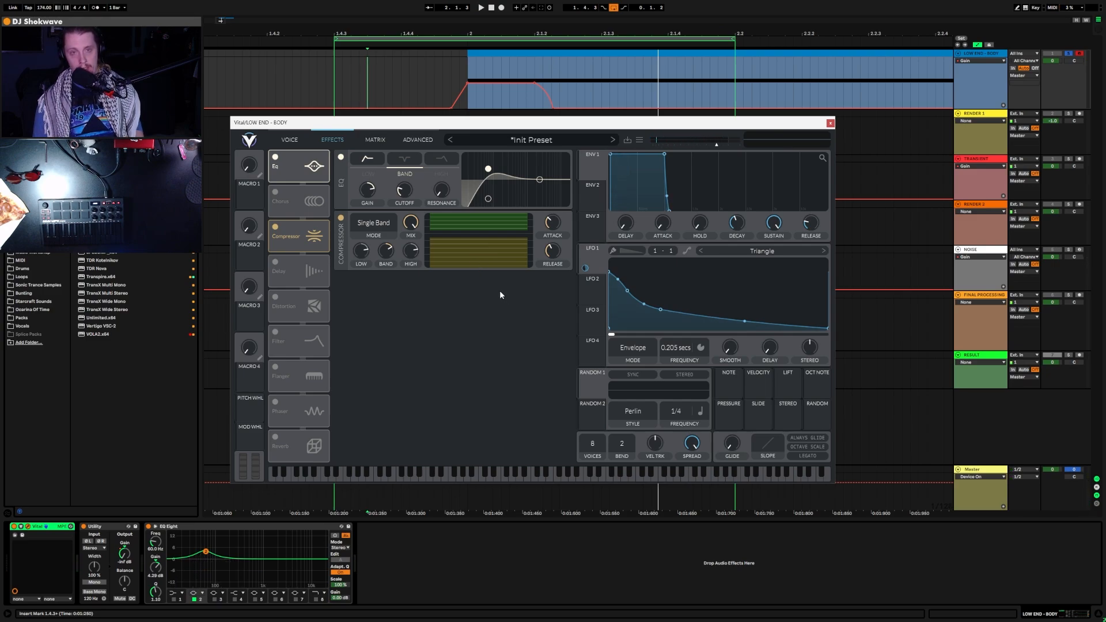
# Step: Switch on Vital's Distortion with a Post filter, more drive and mix fully up
pyautogui.click(275, 297)
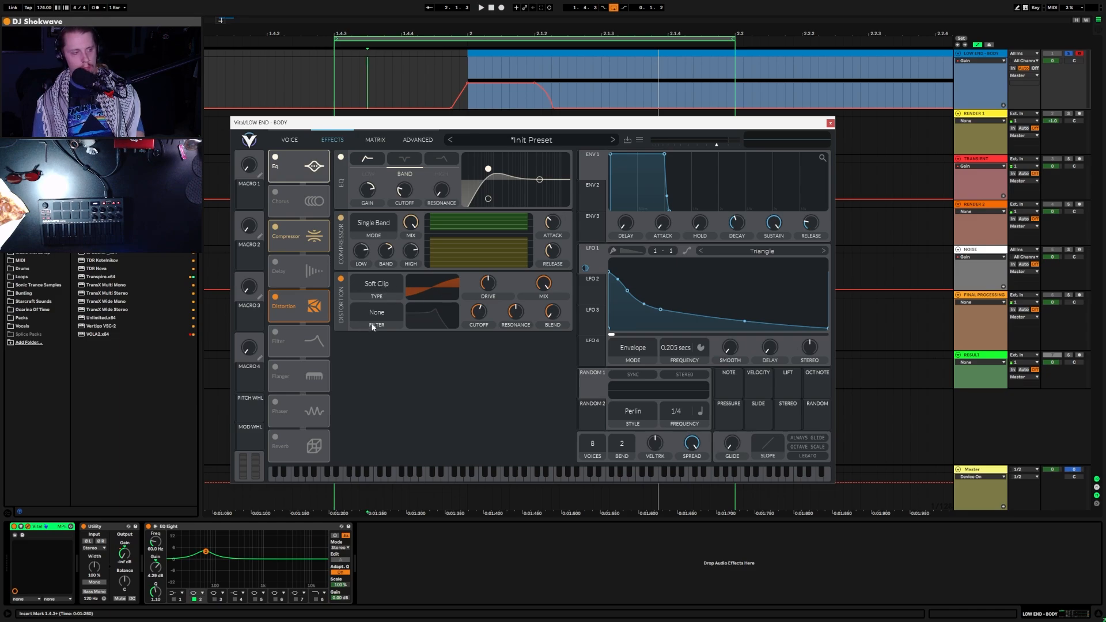
pyautogui.click(388, 316)
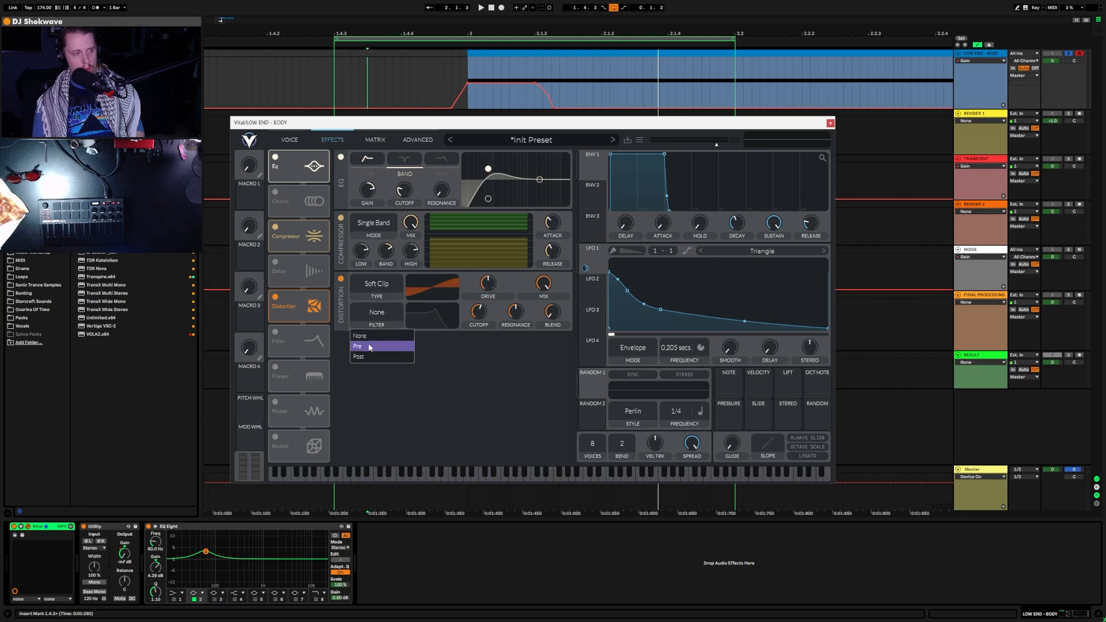
pyautogui.click(371, 356)
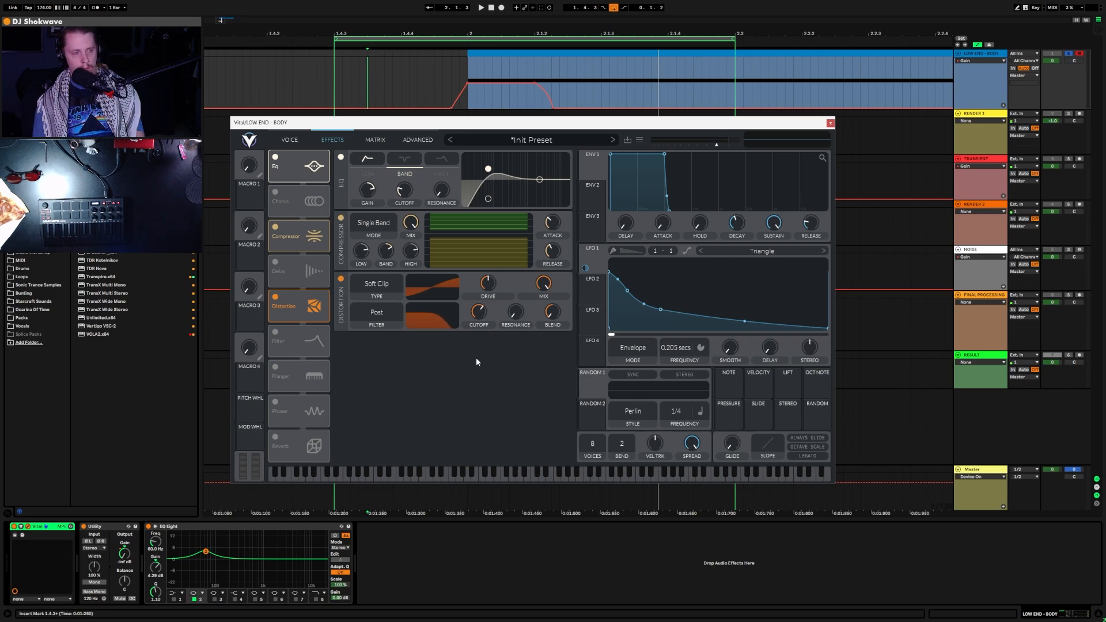
pyautogui.press('space')
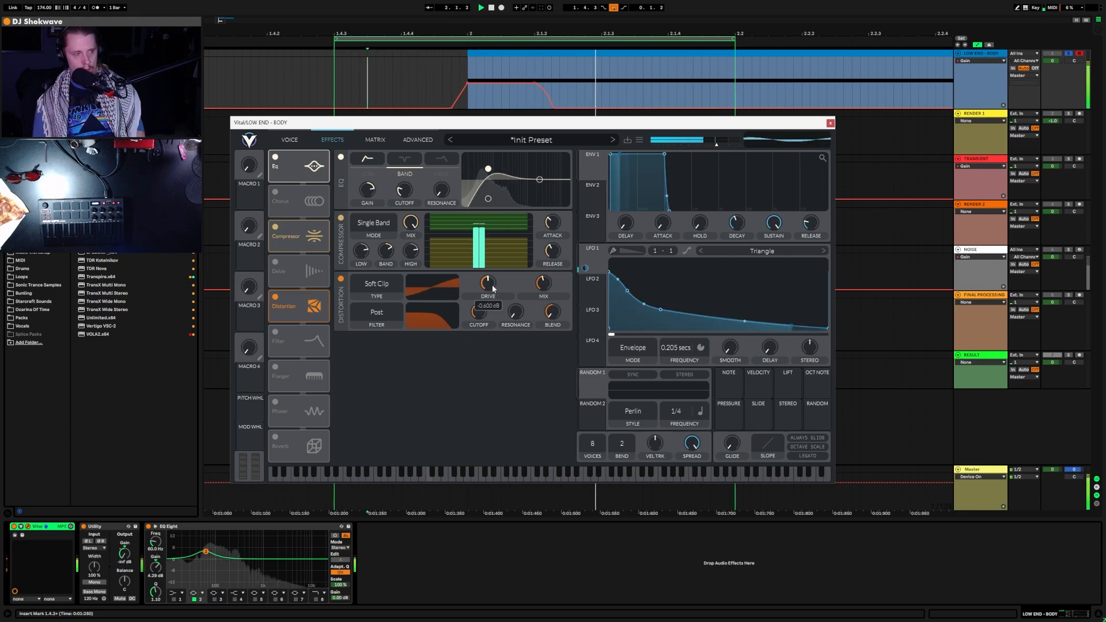
pyautogui.moveTo(492, 285); pyautogui.dragTo(515, 283)
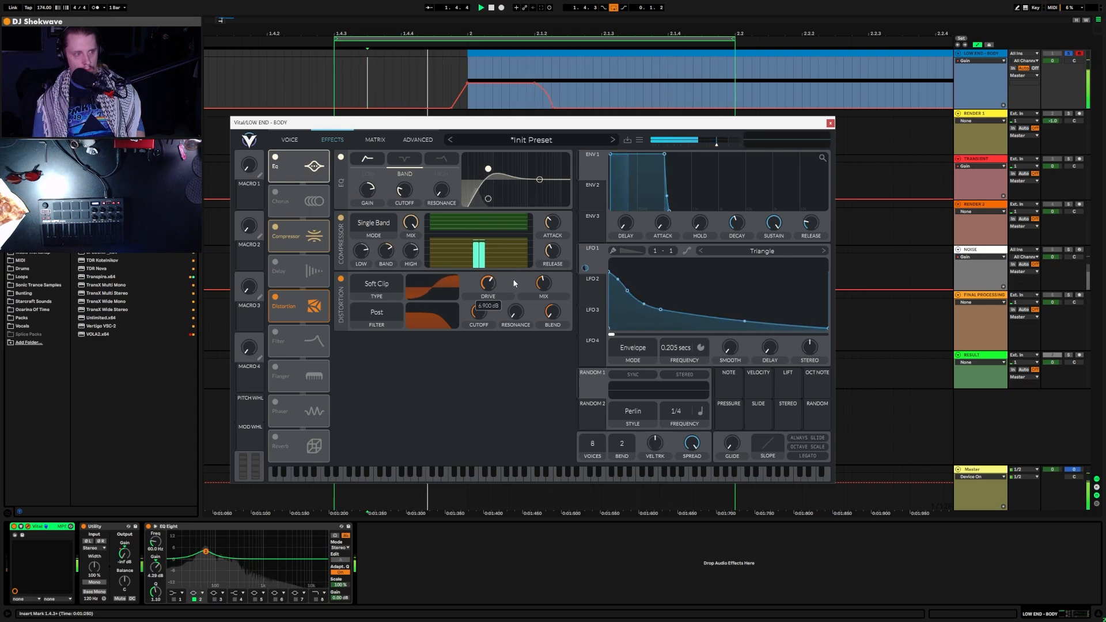
pyautogui.moveTo(528, 365); pyautogui.dragTo(555, 307)
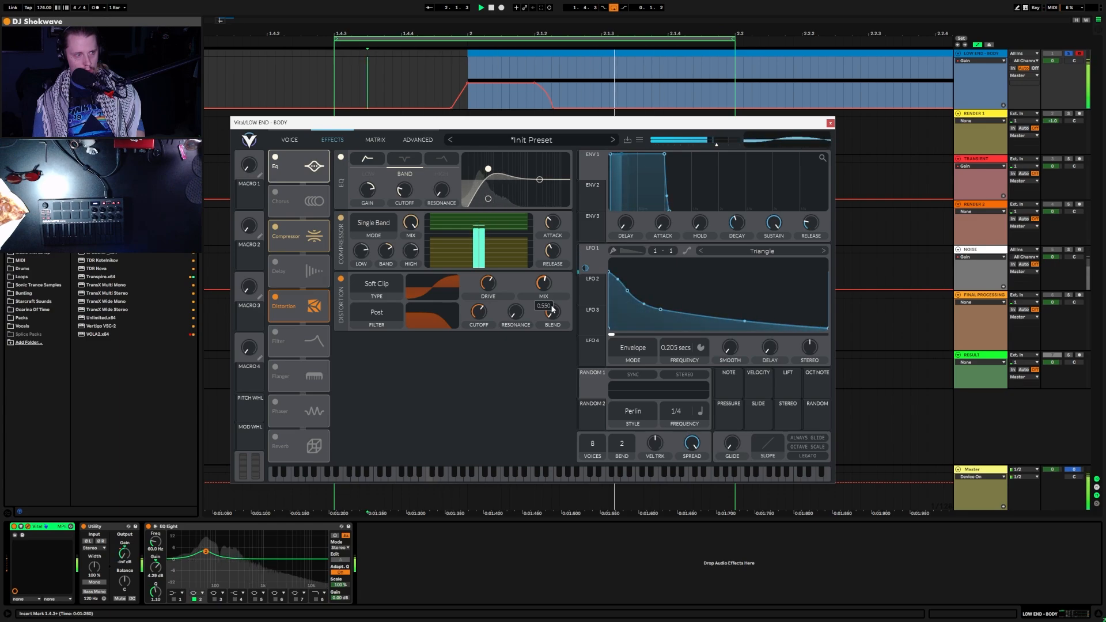
# Step: Compare filter options, settle the distortion filter on None, and bring SPAN into view
pyautogui.click(384, 315)
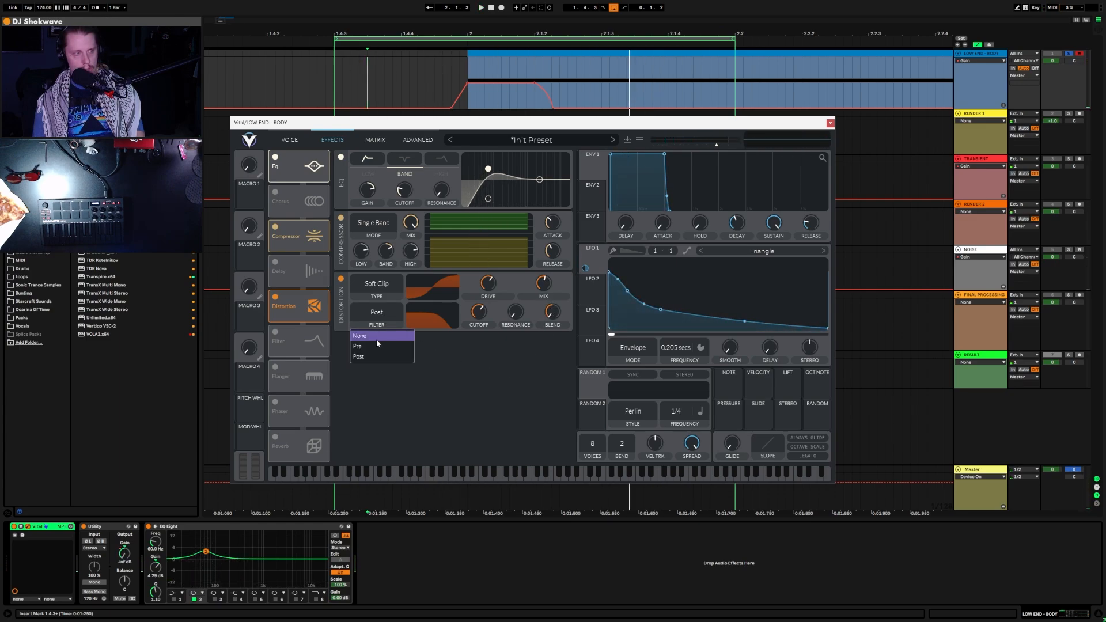
pyautogui.click(376, 339)
pyautogui.press('space')
pyautogui.click(384, 316)
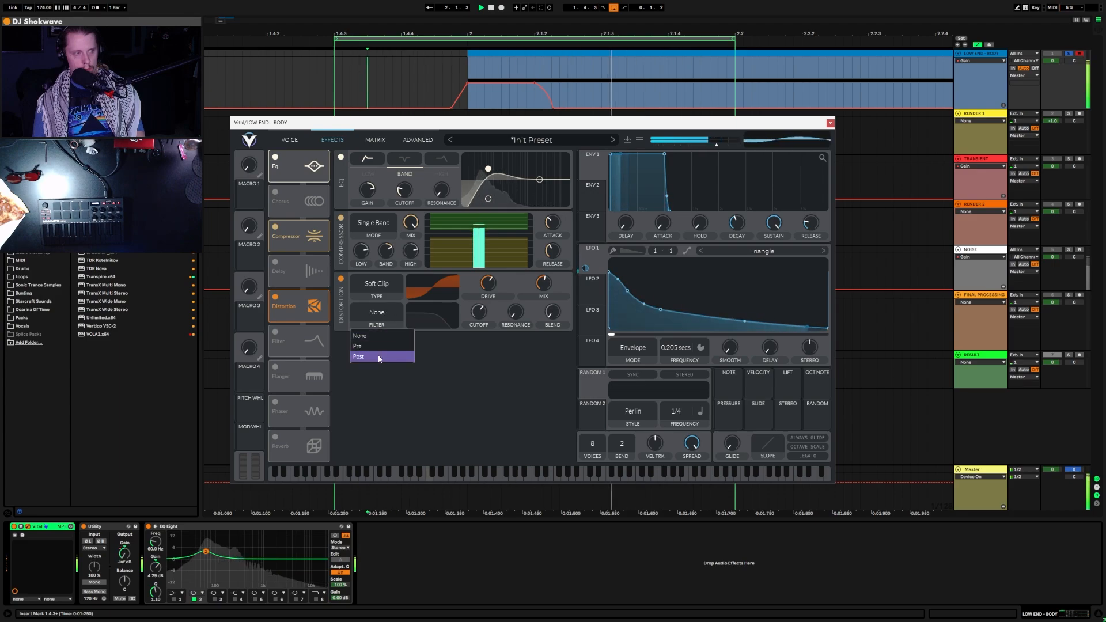
pyautogui.click(378, 355)
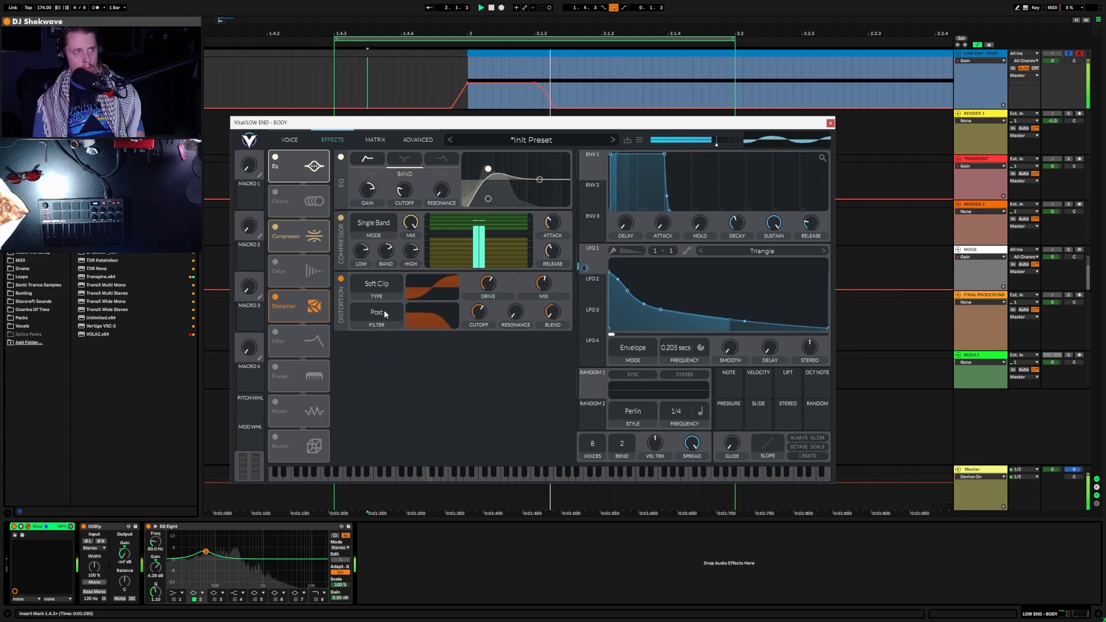
pyautogui.click(377, 313)
pyautogui.click(378, 337)
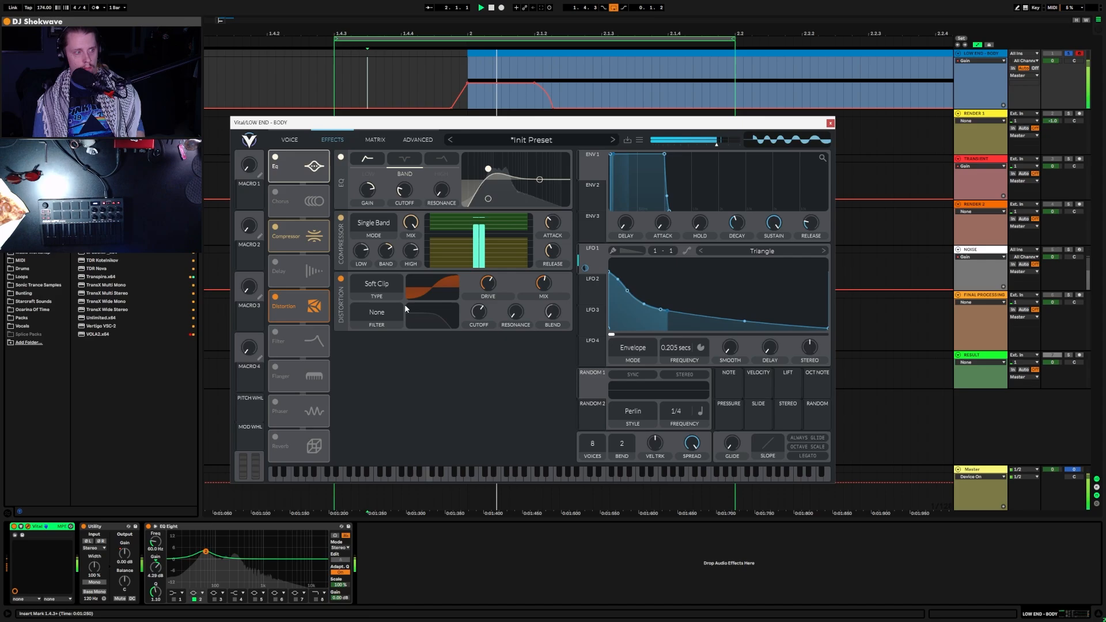
pyautogui.moveTo(576, 142); pyautogui.dragTo(639, 134)
# Step: Arrange the Vital and SPAN windows and set the distortion filter to Post
pyautogui.click(468, 120)
pyautogui.moveTo(469, 123); pyautogui.dragTo(284, 201)
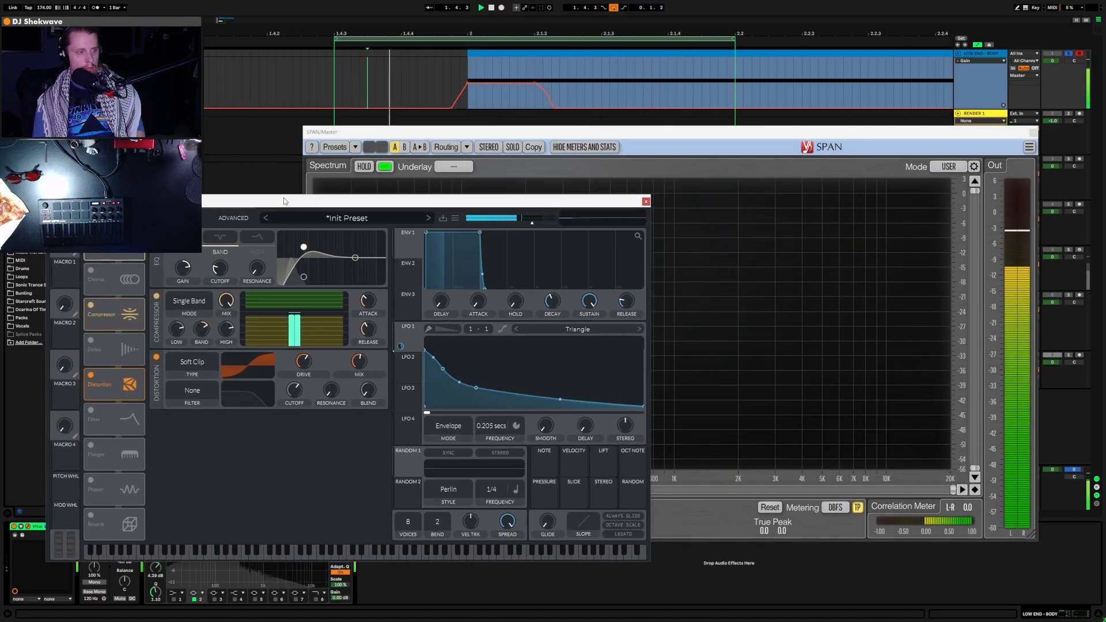
pyautogui.moveTo(642, 134); pyautogui.dragTo(708, 15)
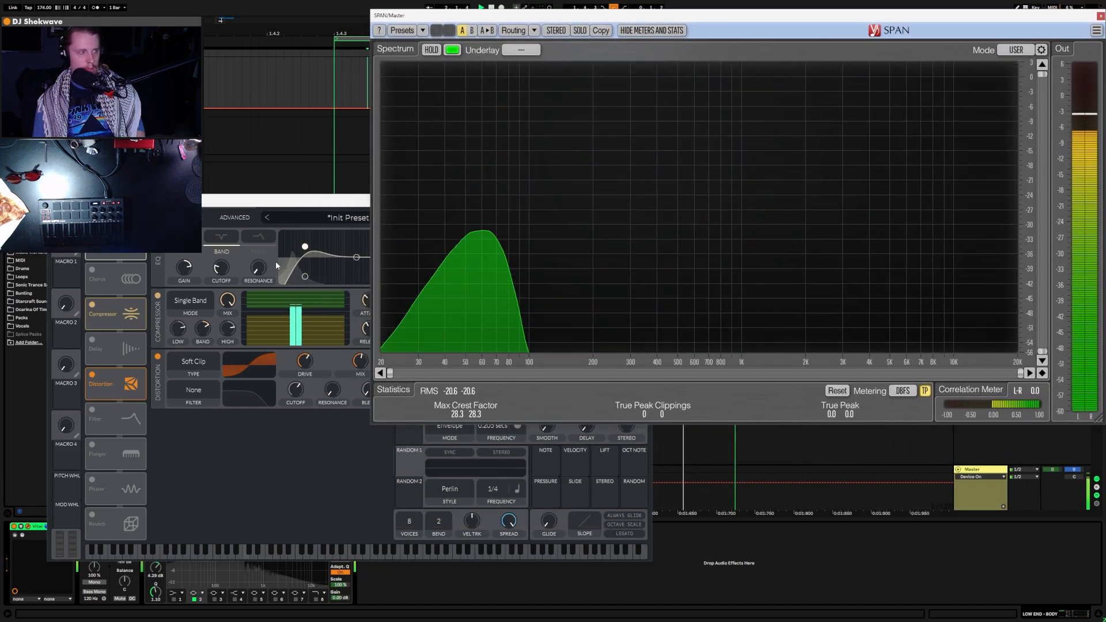
pyautogui.moveTo(305, 208); pyautogui.dragTo(289, 399)
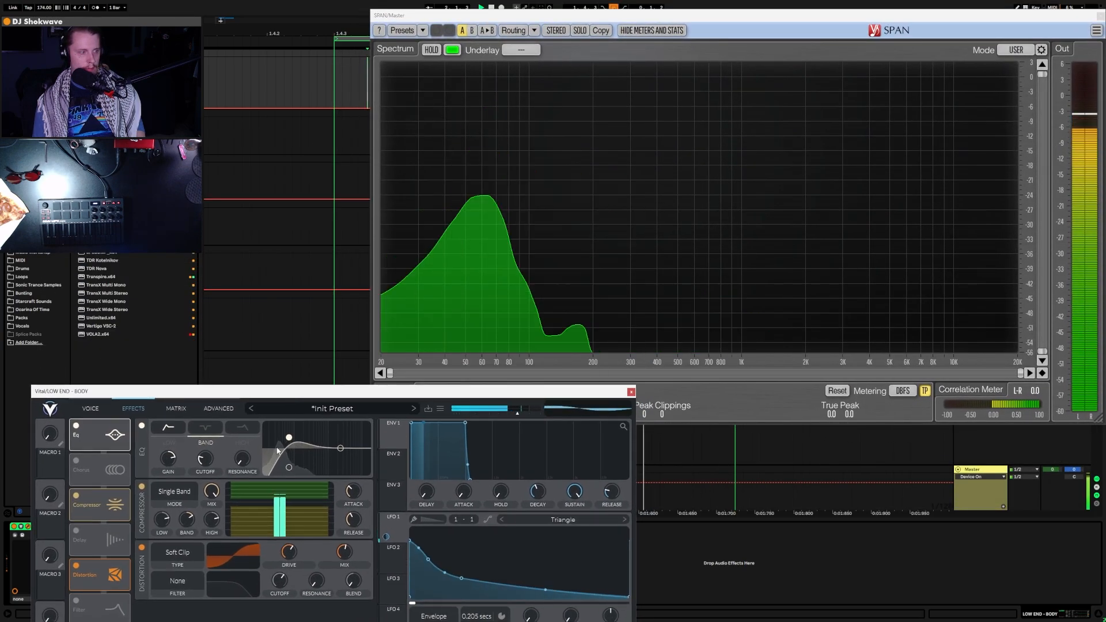
pyautogui.click(190, 581)
pyautogui.click(173, 621)
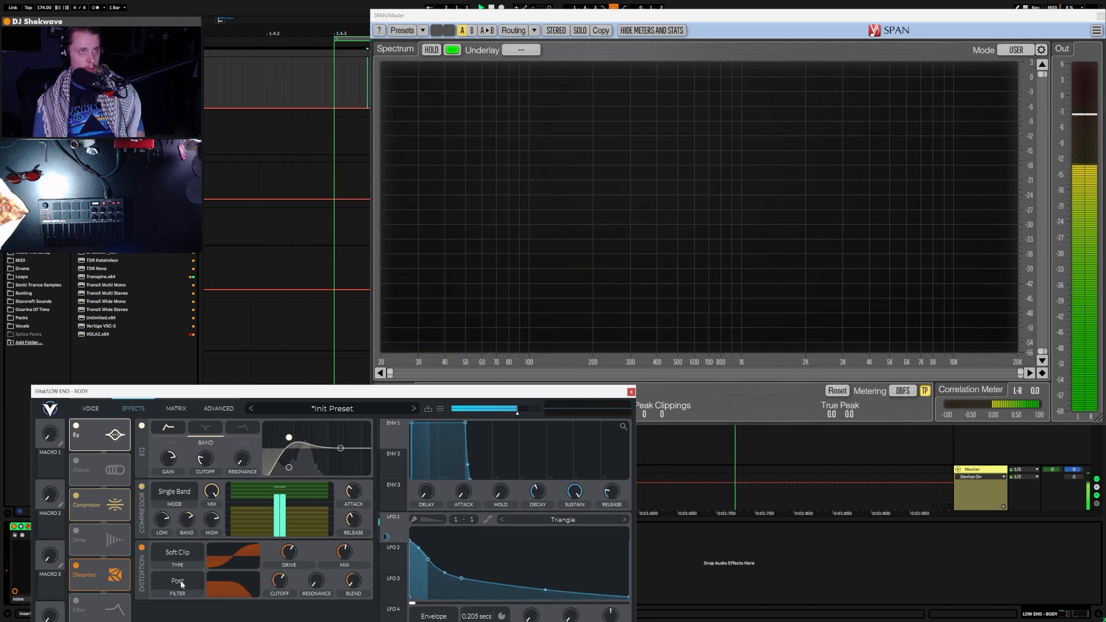
# Step: Lower the distortion drive to 8.4 dB and raise mix to 0.690
pyautogui.moveTo(341, 399); pyautogui.dragTo(344, 76)
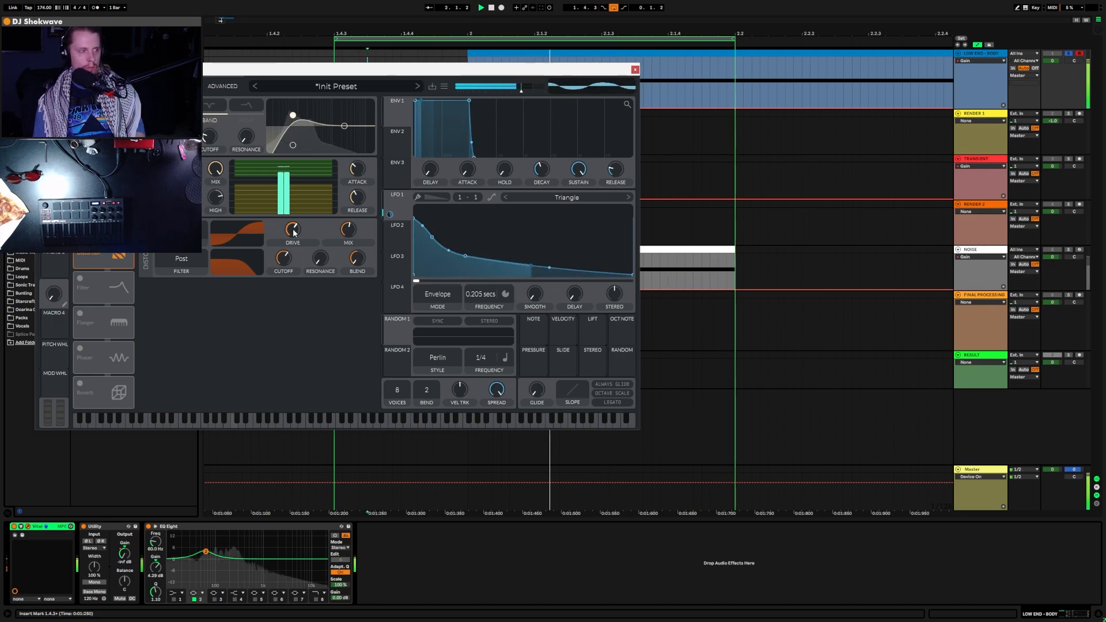
pyautogui.moveTo(300, 228)
pyautogui.moveTo(300, 228); pyautogui.dragTo(294, 231)
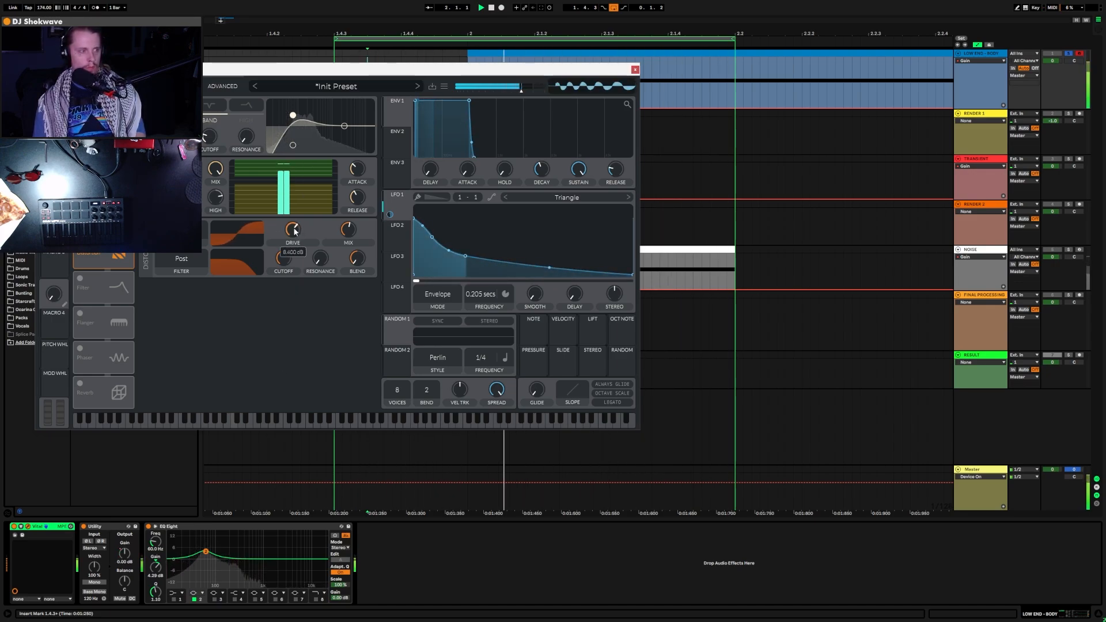
pyautogui.moveTo(347, 232)
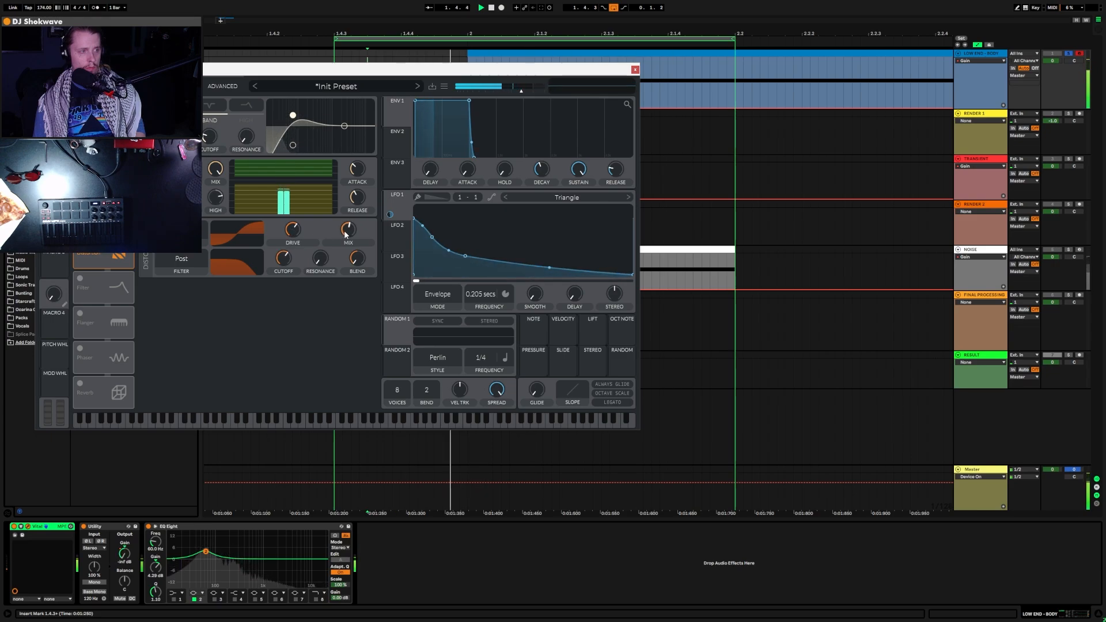
pyautogui.moveTo(346, 232); pyautogui.dragTo(292, 351)
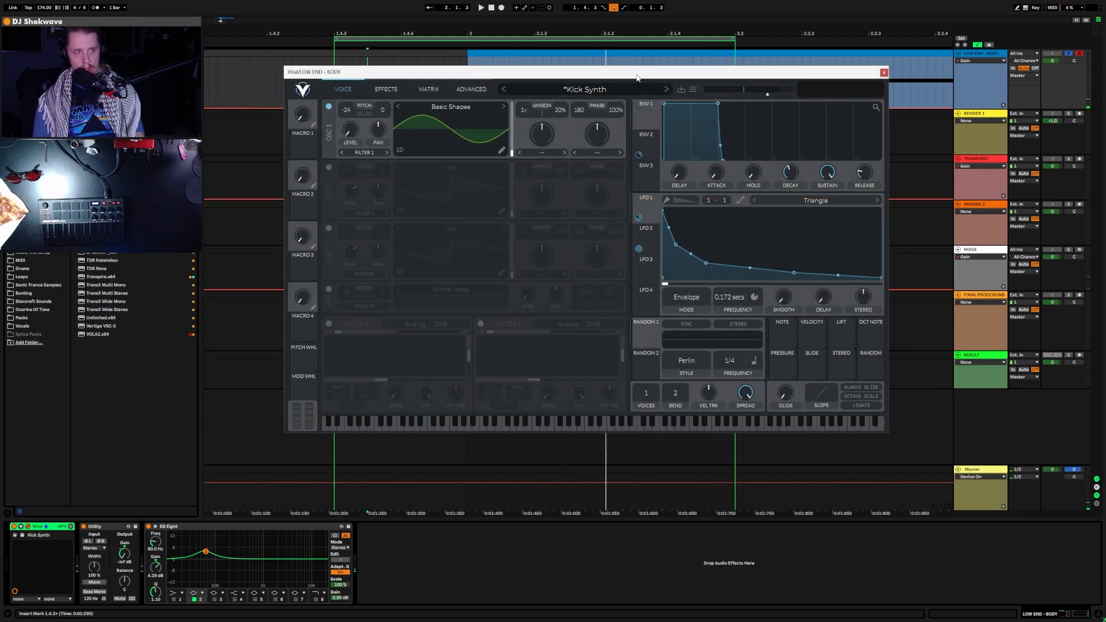
# Step: Check the Kick Synth patch's effects, hide the Vital window, and play from 1.4.4
pyautogui.moveTo(637, 78); pyautogui.dragTo(567, 81)
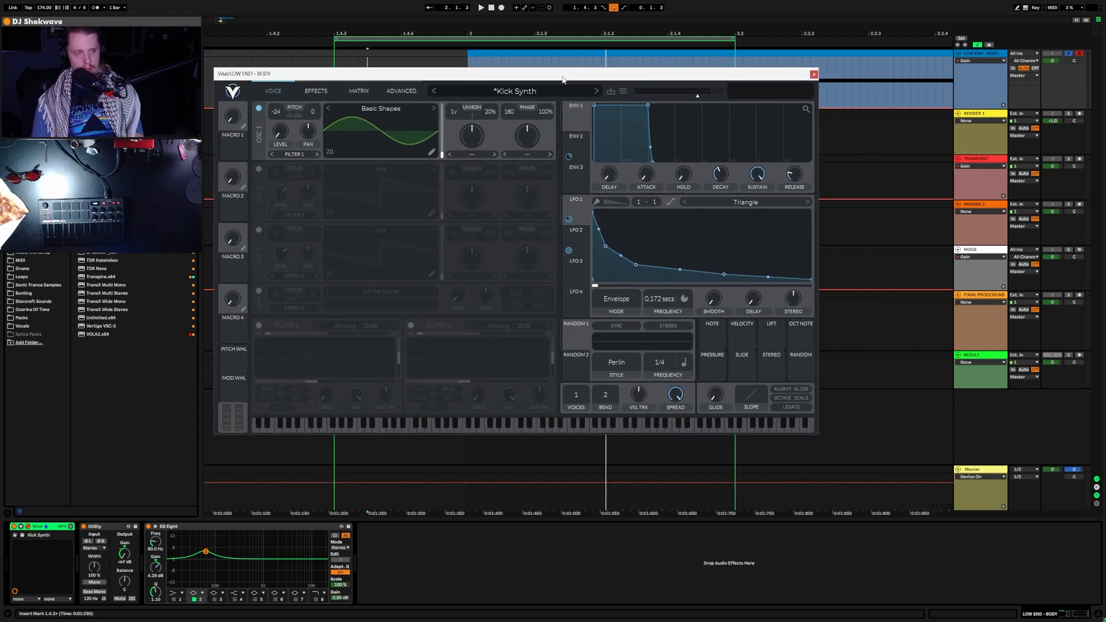
pyautogui.click(316, 90)
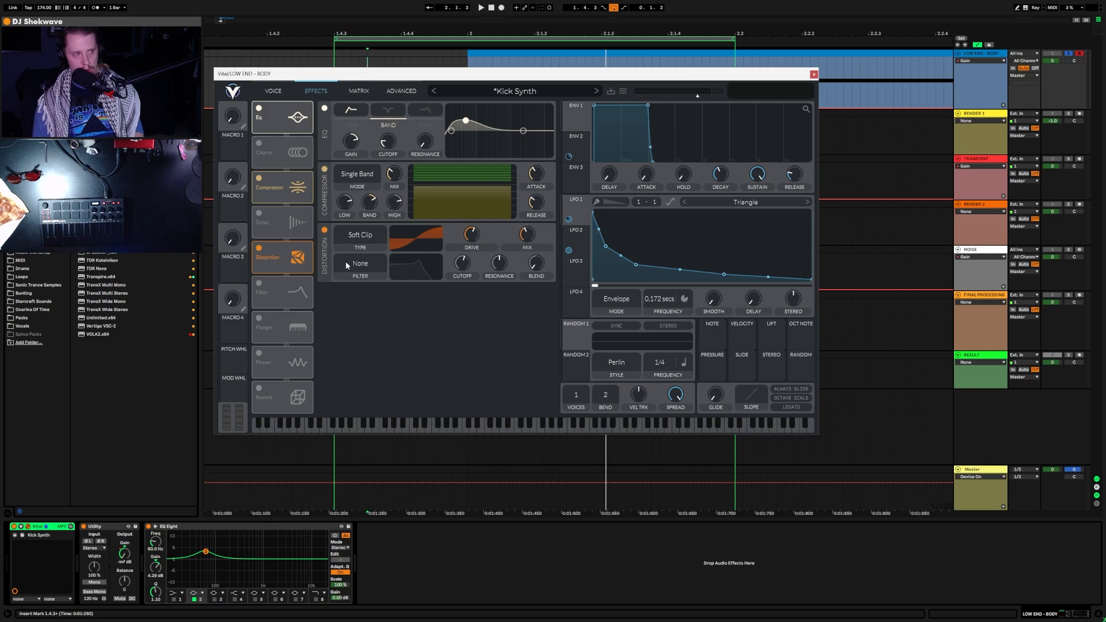
pyautogui.hotkey('ctrl', 'alt', 'p')
pyautogui.press('space')
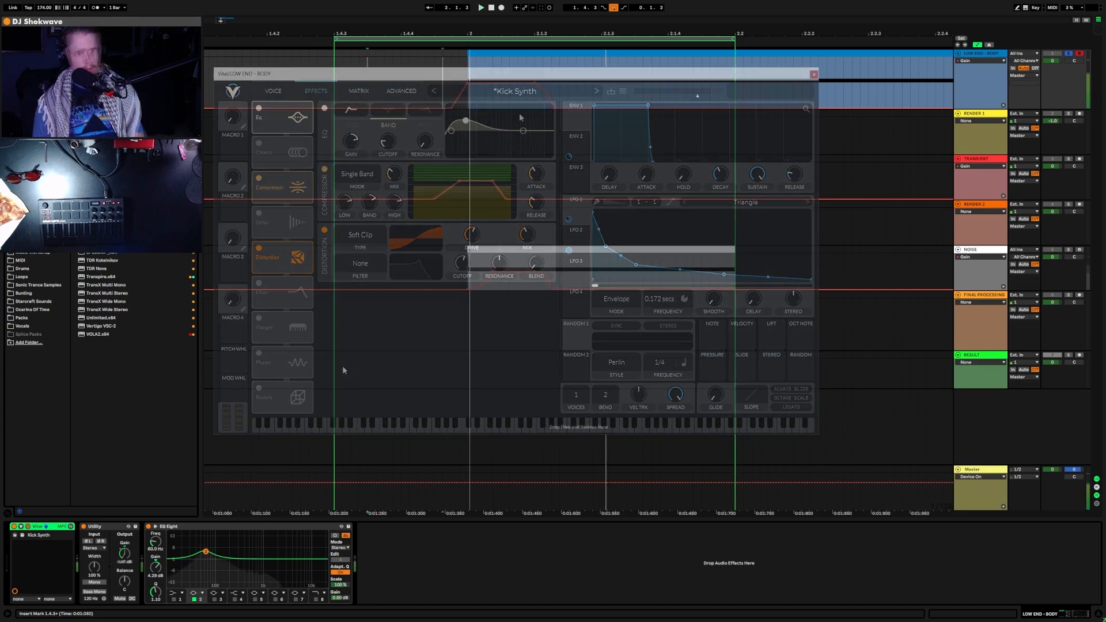
pyautogui.click(443, 95)
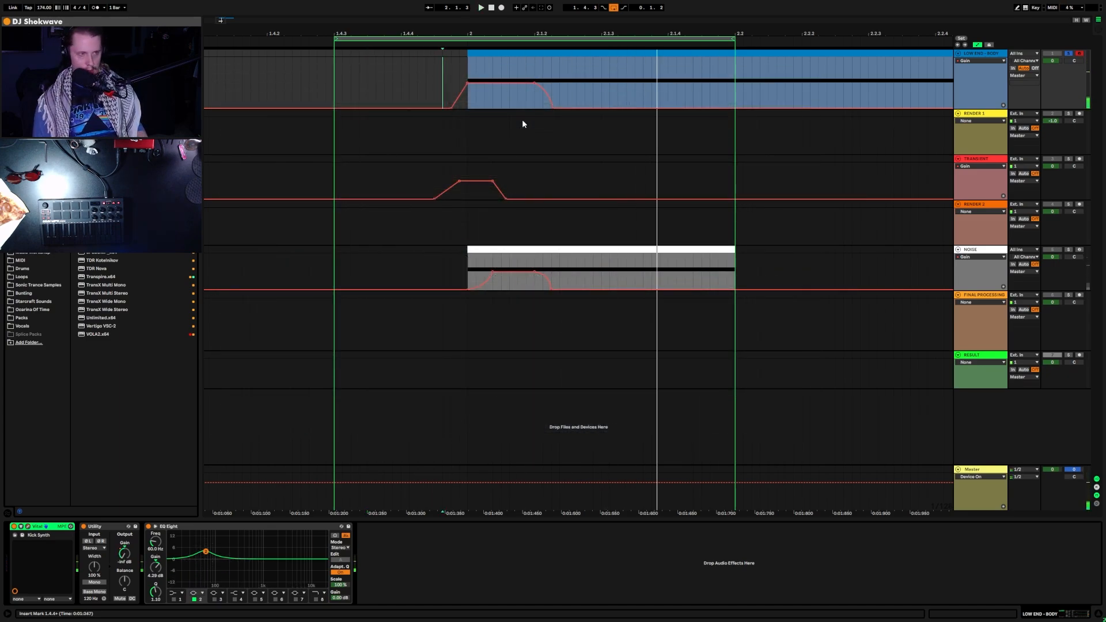
# Step: Drop the rendered DnB_Kick_06_v1 Body clip on RENDER 1 at bar 2 and solo it
pyautogui.moveTo(454, 128); pyautogui.dragTo(560, 131)
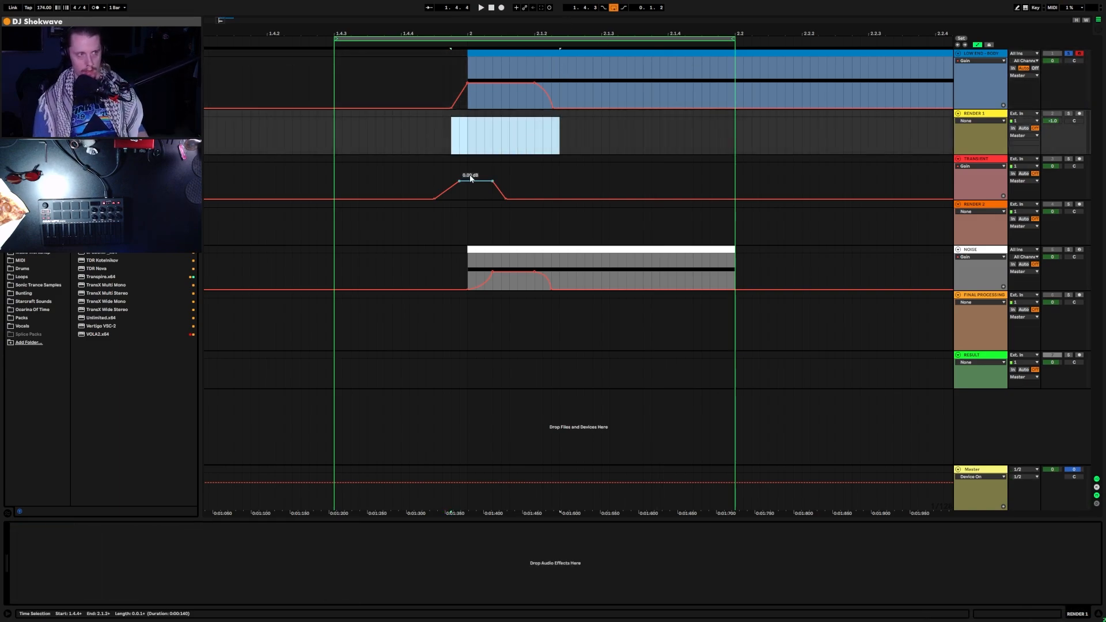
pyautogui.click(460, 141)
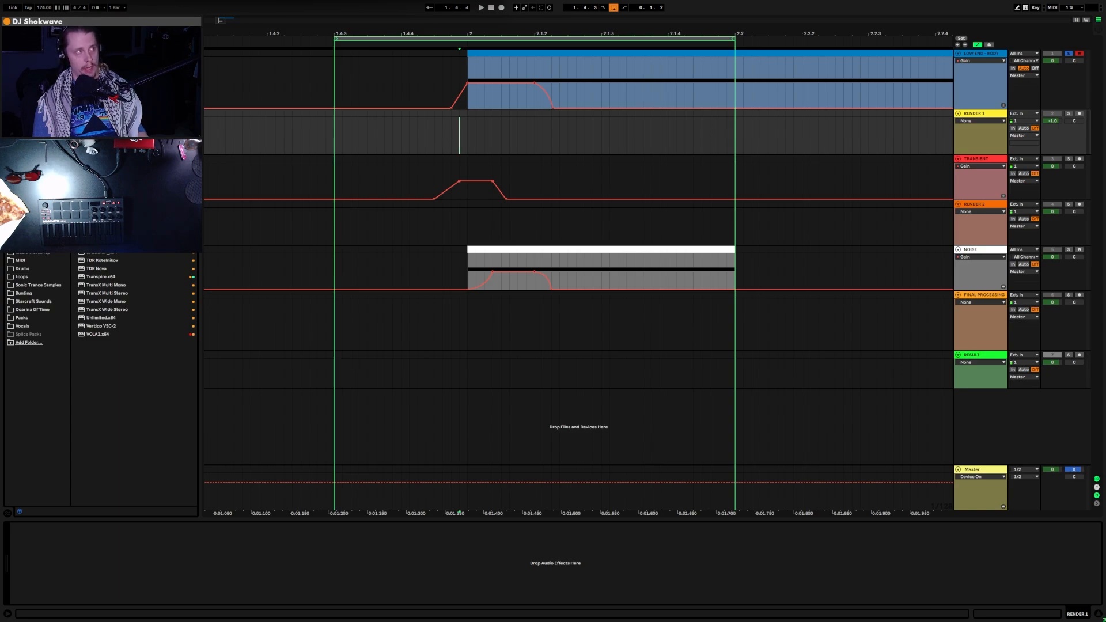
pyautogui.moveTo(396, 180); pyautogui.dragTo(454, 144)
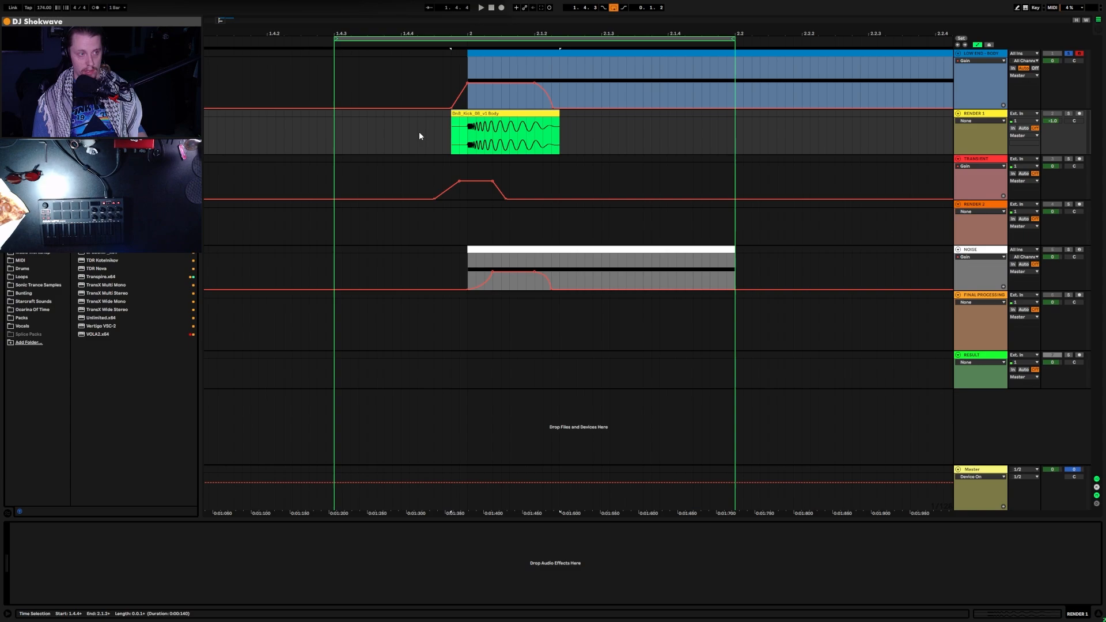
pyautogui.click(1068, 114)
pyautogui.press('space')
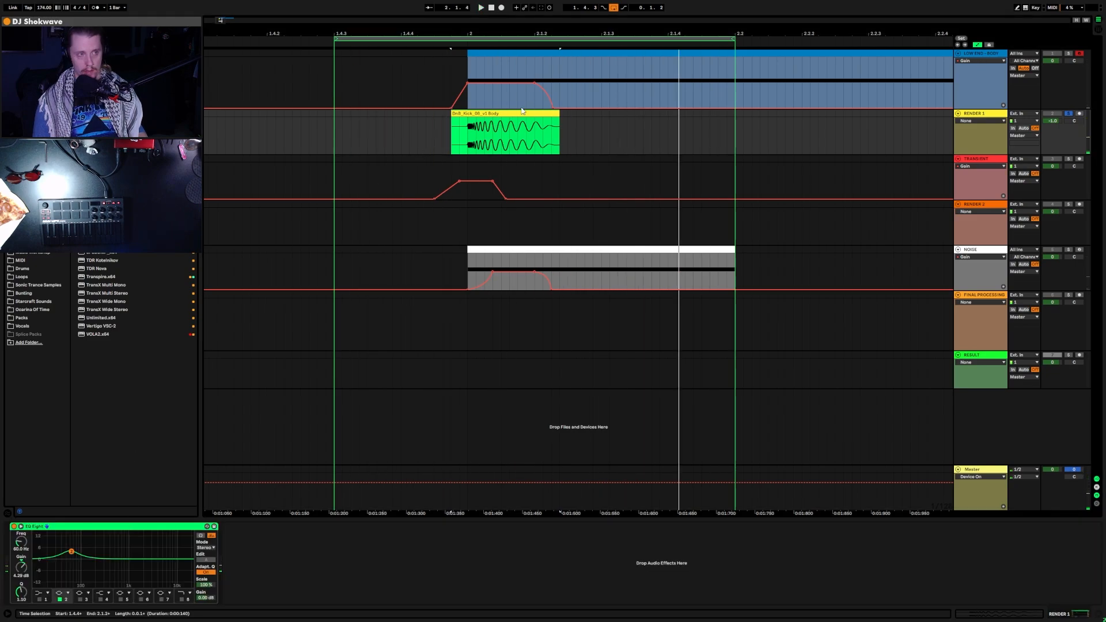
# Step: Loop the clip's start and set an EQ Eight band to 60 Hz with a gain boost
pyautogui.click(468, 129)
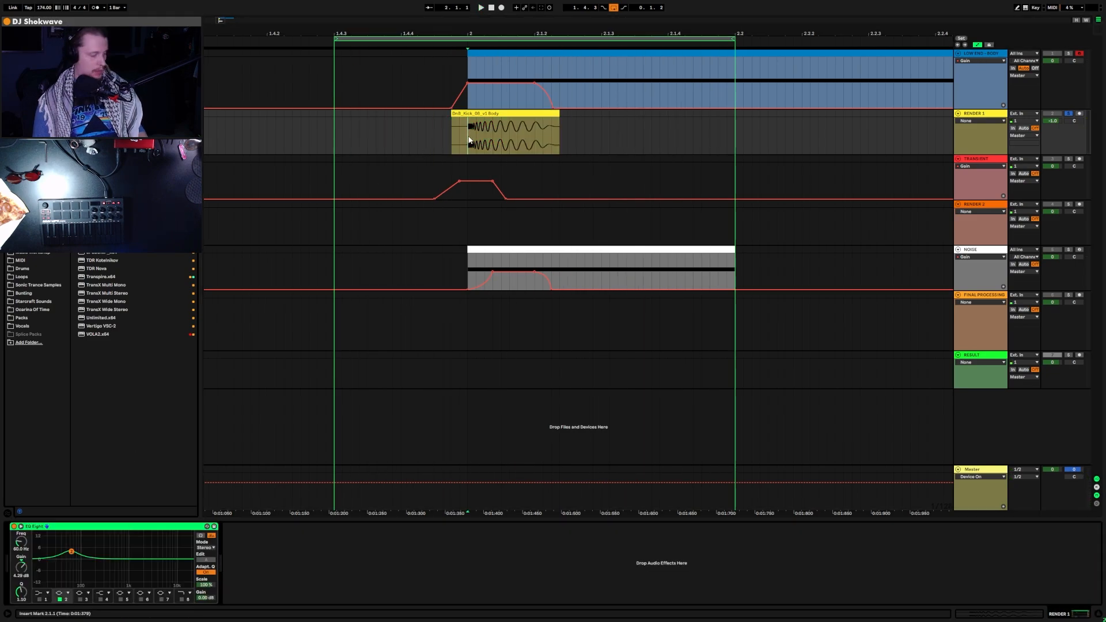
pyautogui.moveTo(469, 140); pyautogui.dragTo(452, 138)
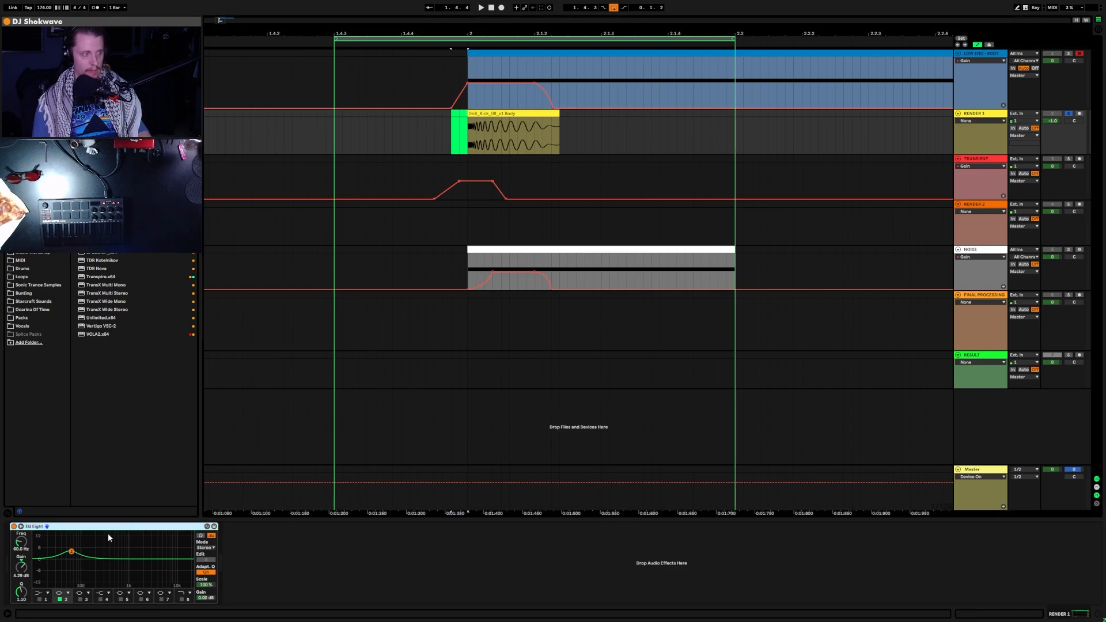
pyautogui.press('space')
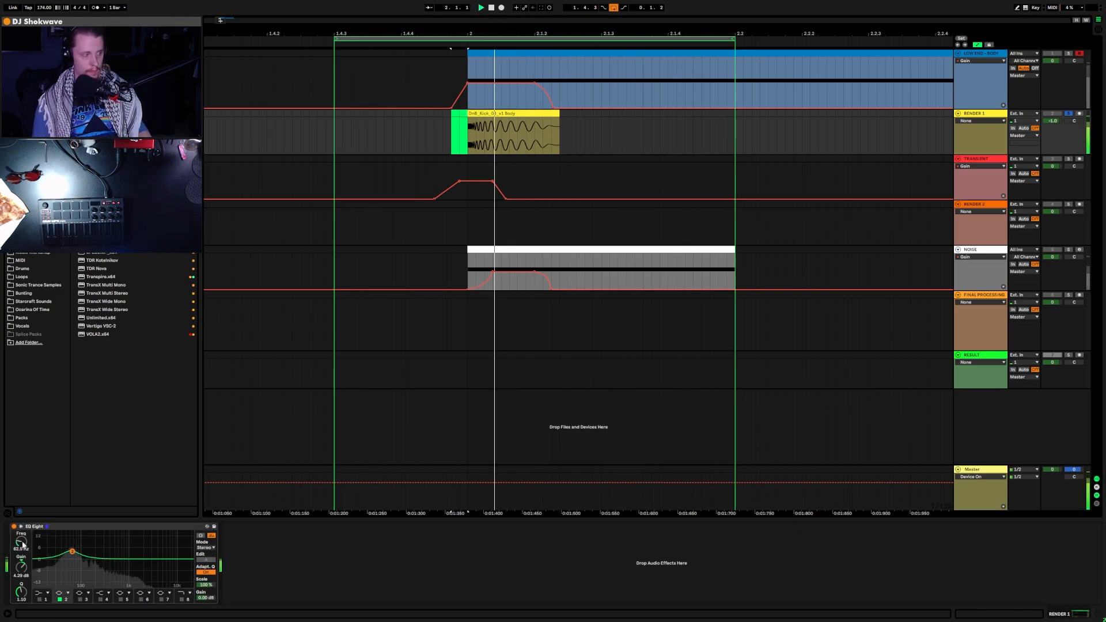
pyautogui.click(22, 546)
pyautogui.write('60')
pyautogui.press('Return')
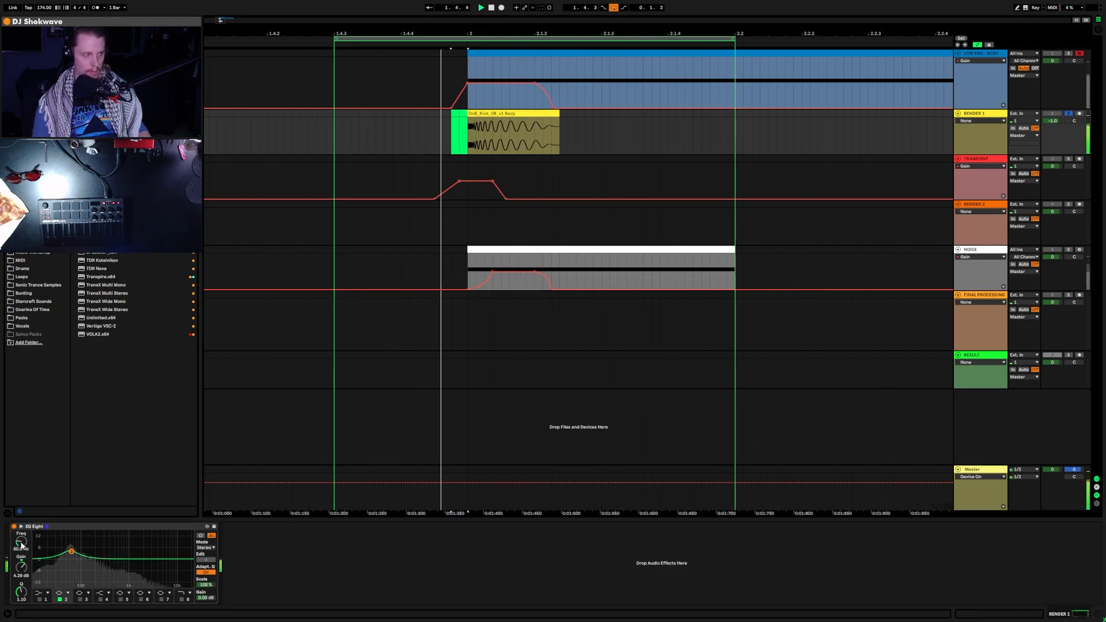
pyautogui.moveTo(22, 569)
pyautogui.mouseDown()
pyautogui.moveTo(22, 530)
pyautogui.moveTo(22, 574)
pyautogui.mouseUp()
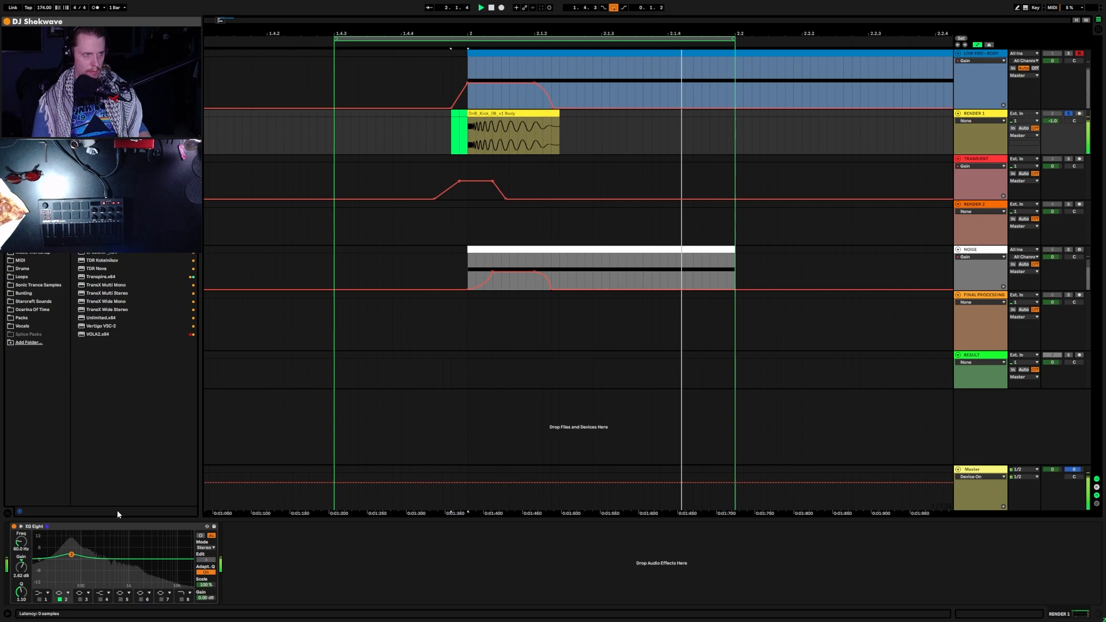
pyautogui.click(42, 303)
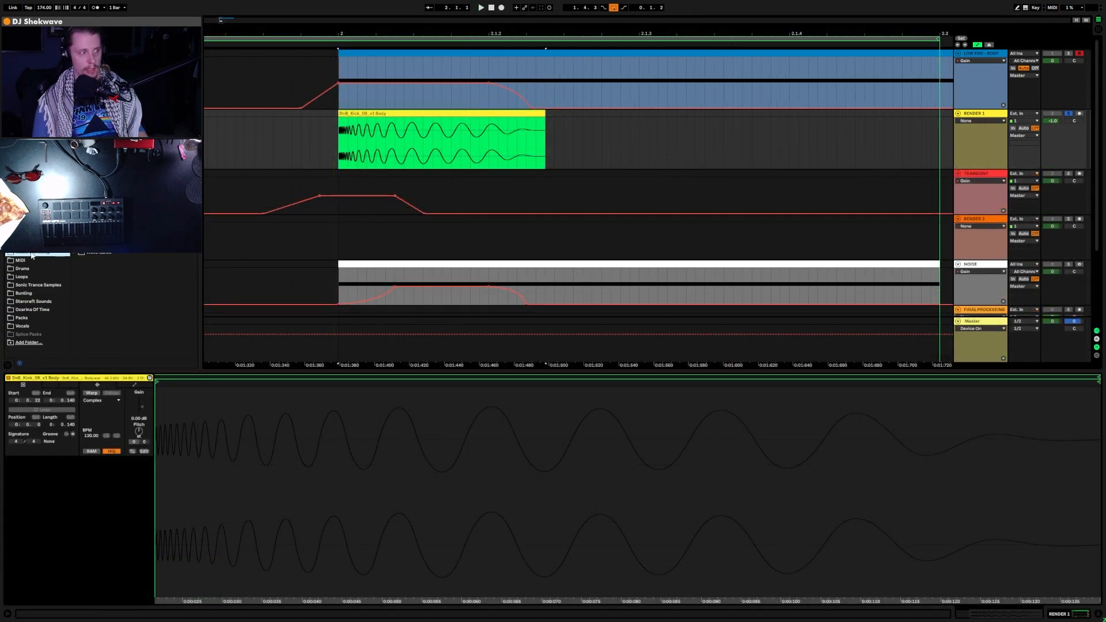
# Step: Drop LDNB_Kick_Juicy_FRK.wav from the sample folders onto TRANSIENT at bar 2
pyautogui.click(33, 286)
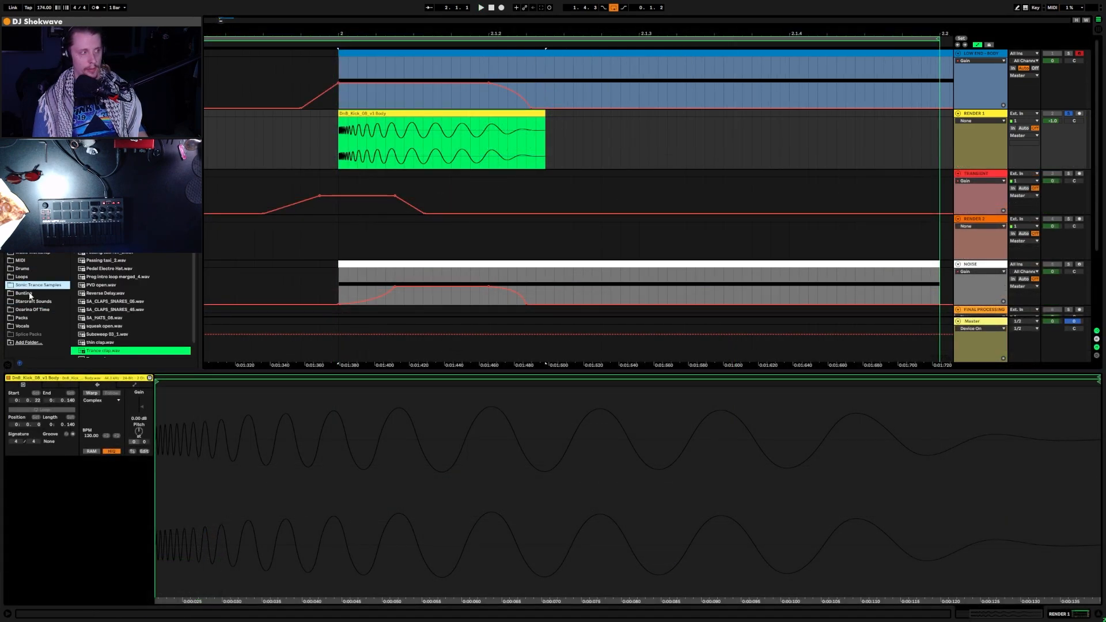
pyautogui.click(37, 274)
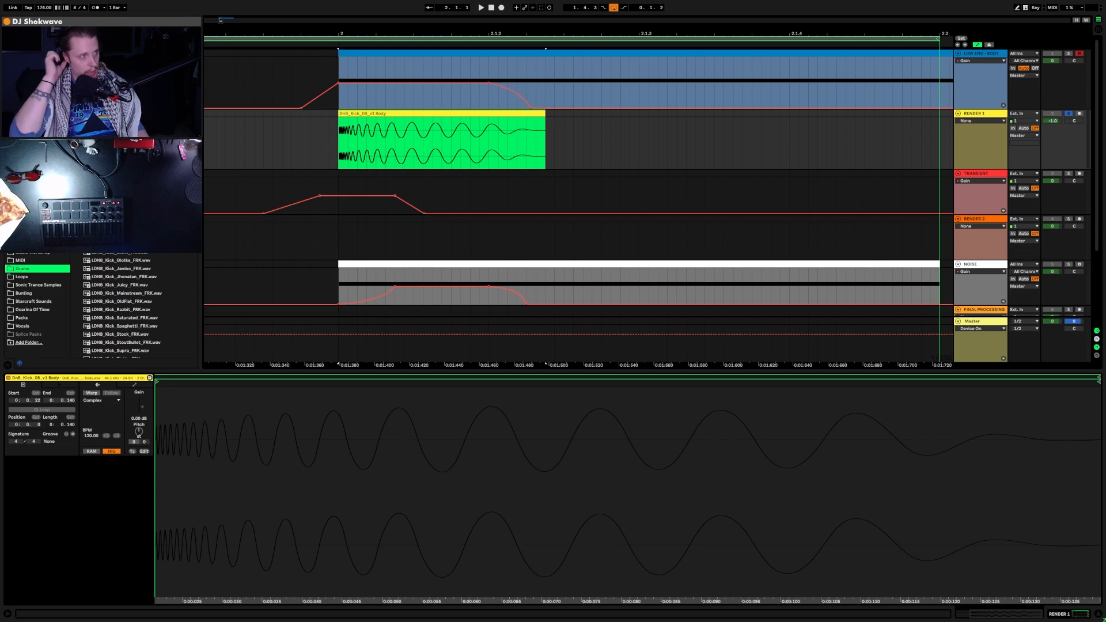
pyautogui.scroll(-2, 135, 305)
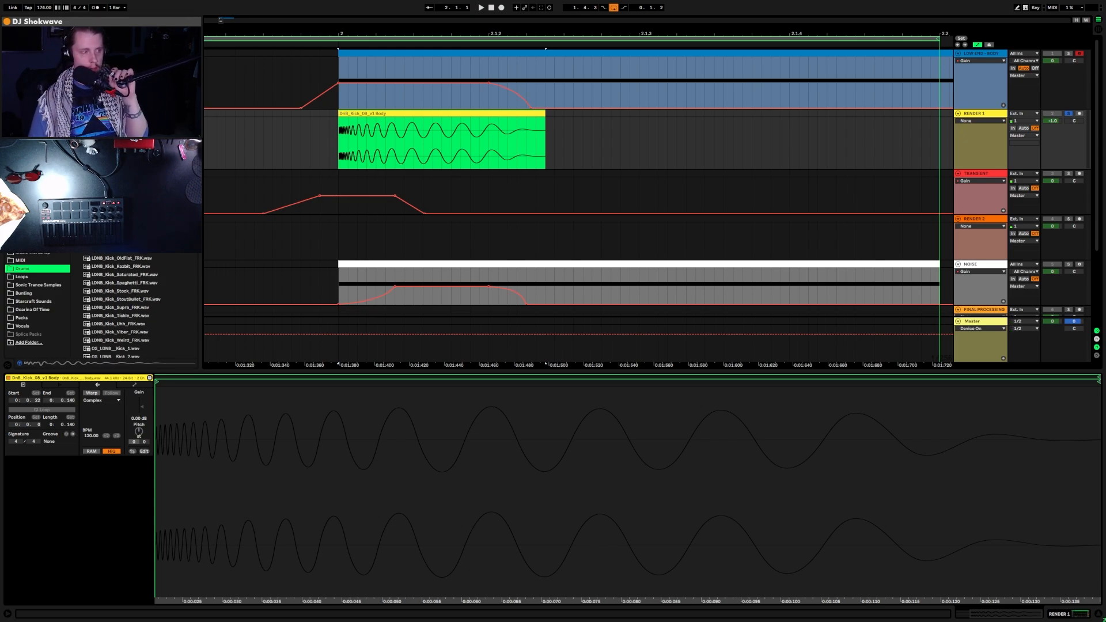
pyautogui.moveTo(120, 242); pyautogui.dragTo(340, 202)
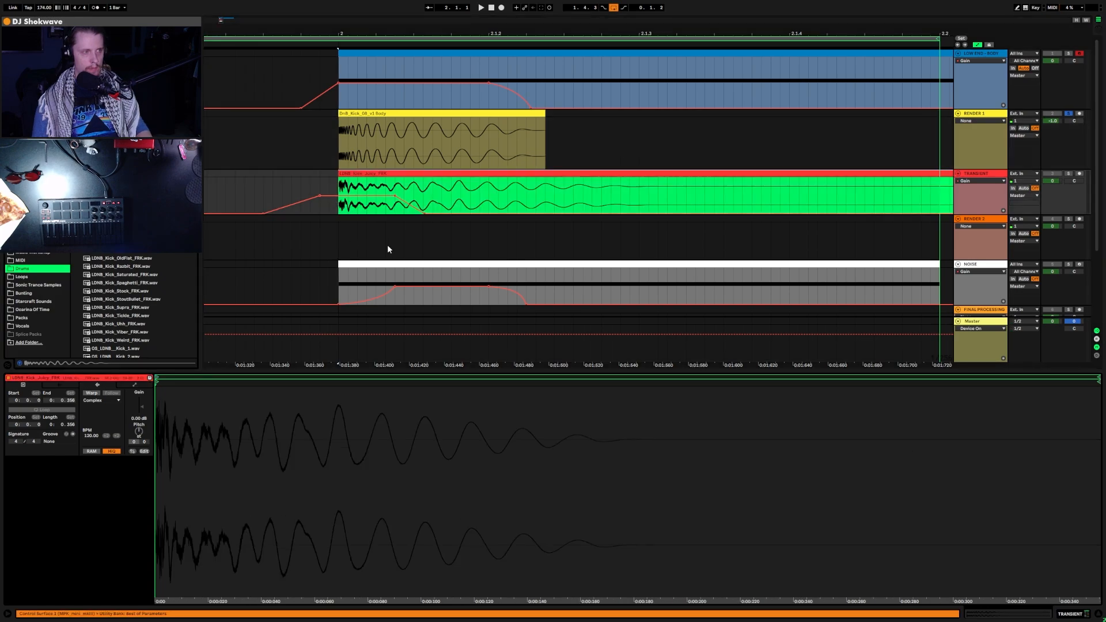
pyautogui.press('space')
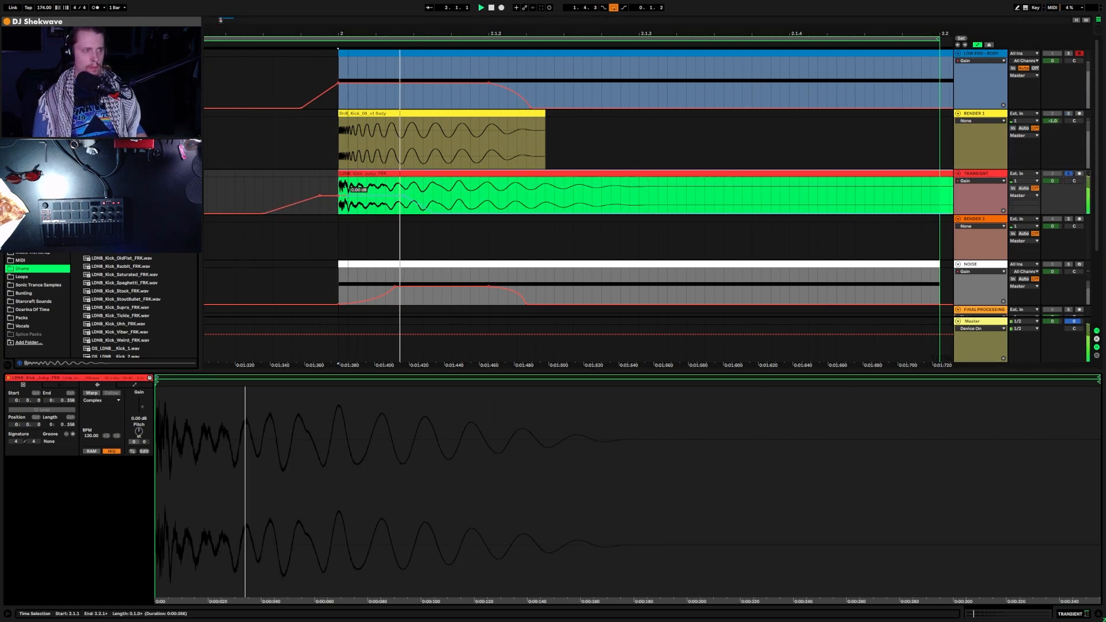
# Step: Delay the TRANSIENT gain ramp and move the playback start to 1.4.4
pyautogui.moveTo(396, 195)
pyautogui.mouseDown()
pyautogui.moveTo(432, 195)
pyautogui.moveTo(404, 196)
pyautogui.mouseUp()
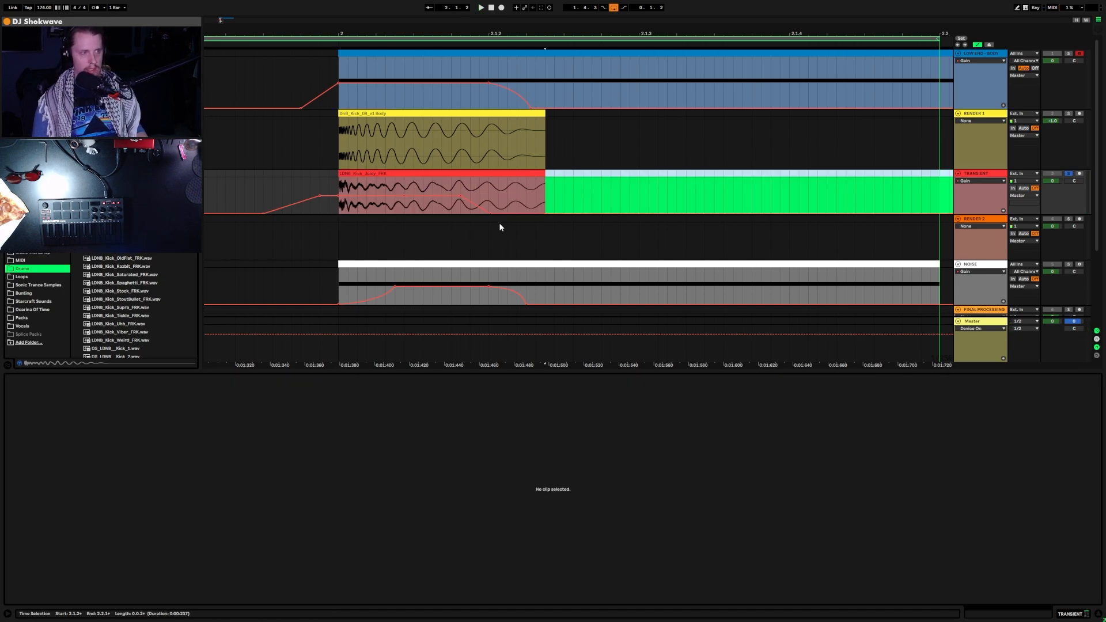
pyautogui.click(531, 184)
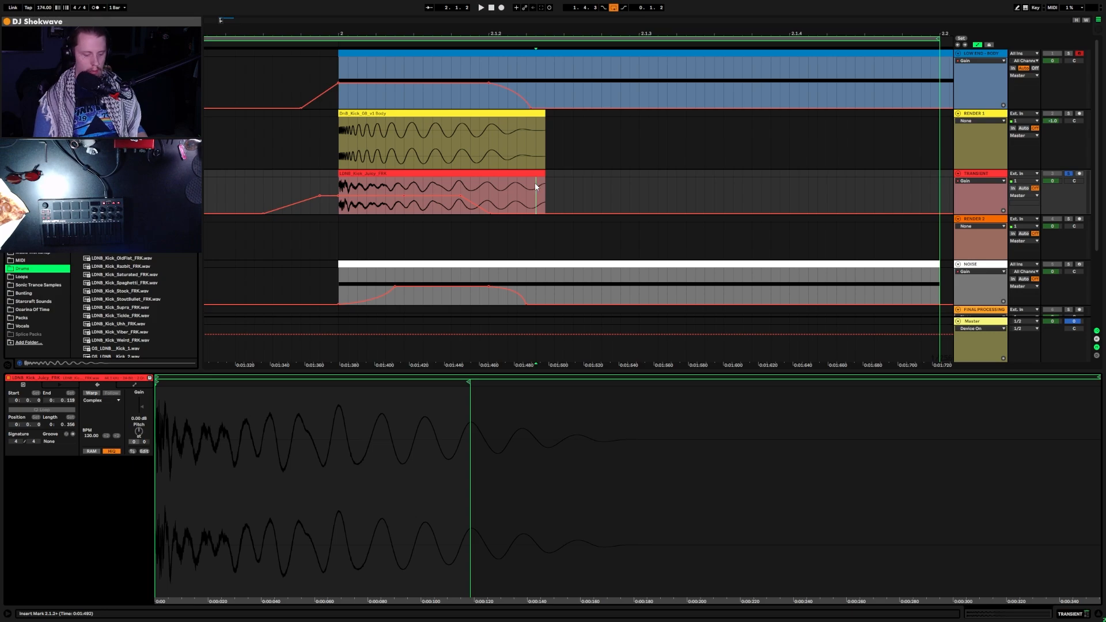
pyautogui.click(601, 143)
pyautogui.click(316, 162)
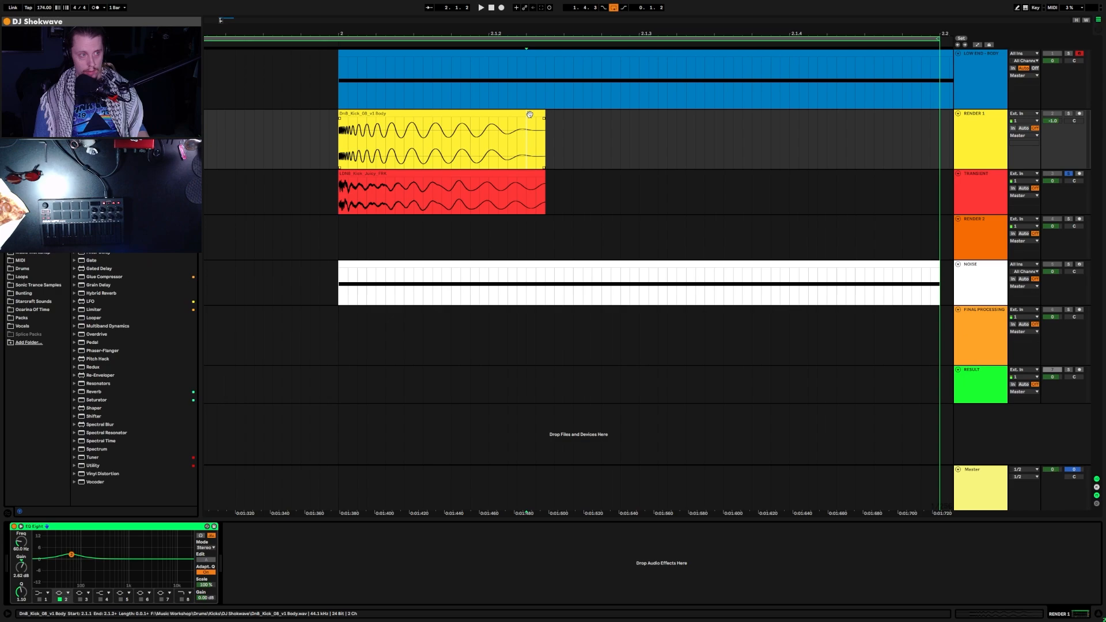
pyautogui.click(518, 149)
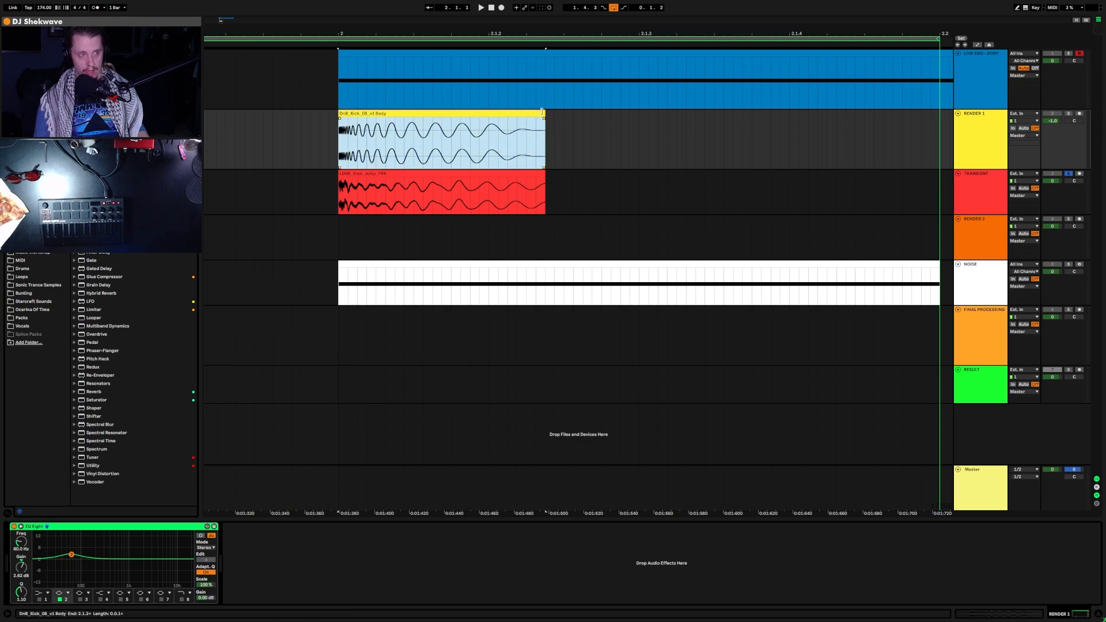
# Step: Give the RENDER 1 body clip a short fade-out
pyautogui.moveTo(546, 123); pyautogui.dragTo(537, 121)
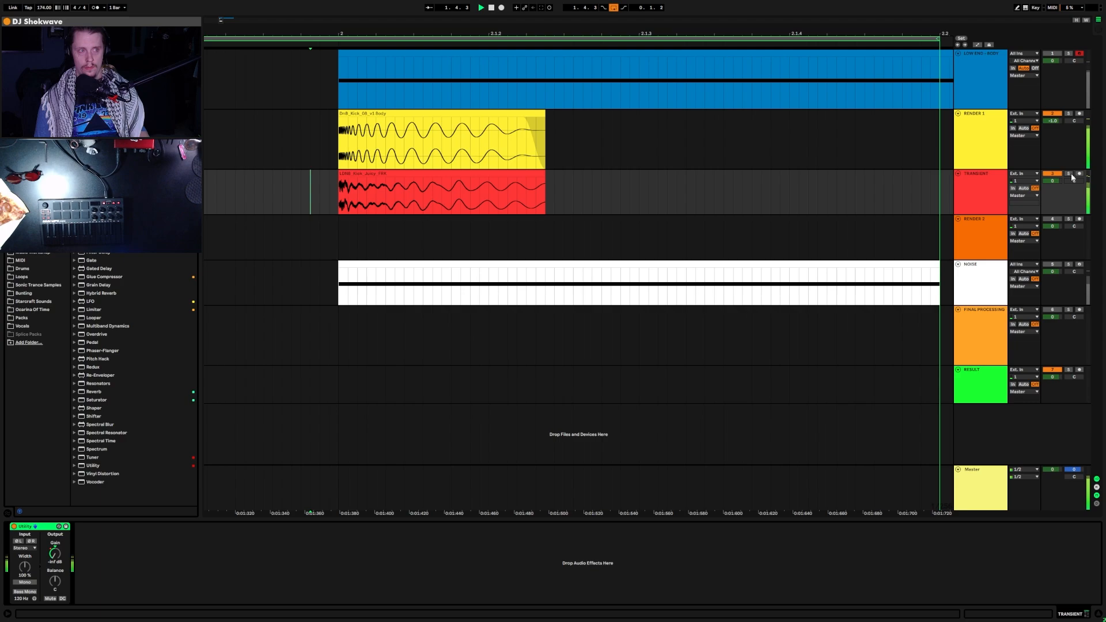
pyautogui.press('a')
pyautogui.click(347, 195)
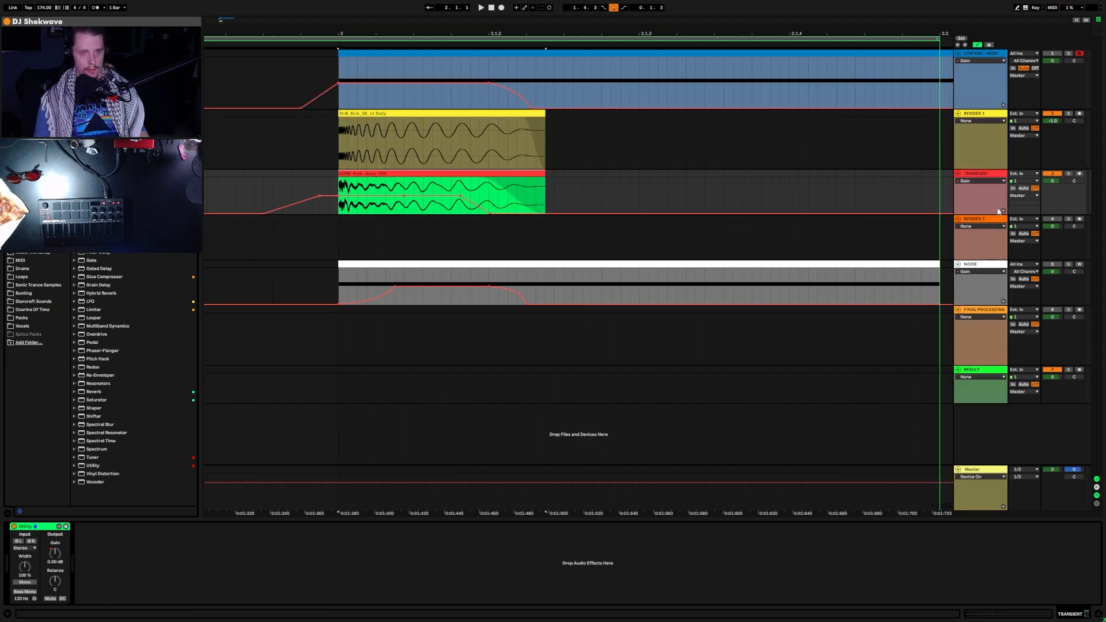
pyautogui.click(742, 193)
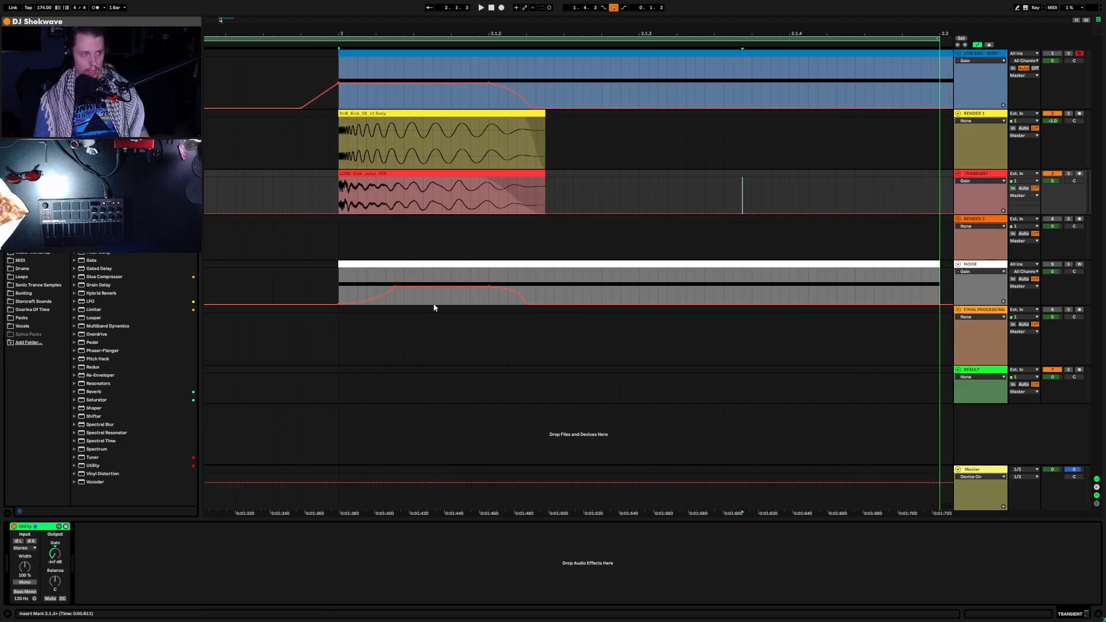
pyautogui.press('a')
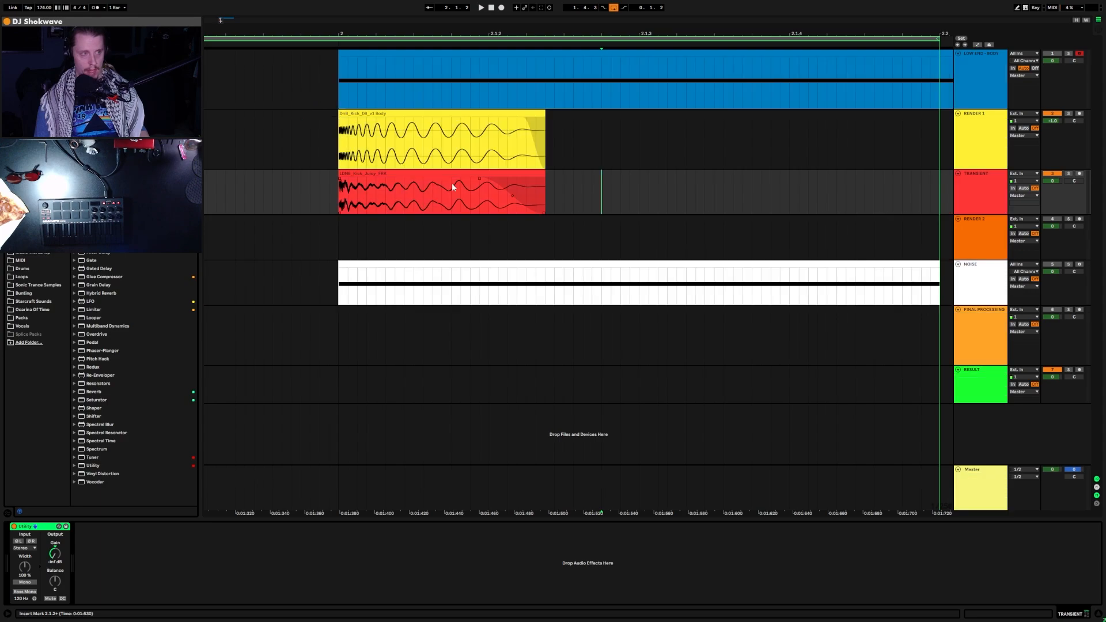
pyautogui.click(511, 173)
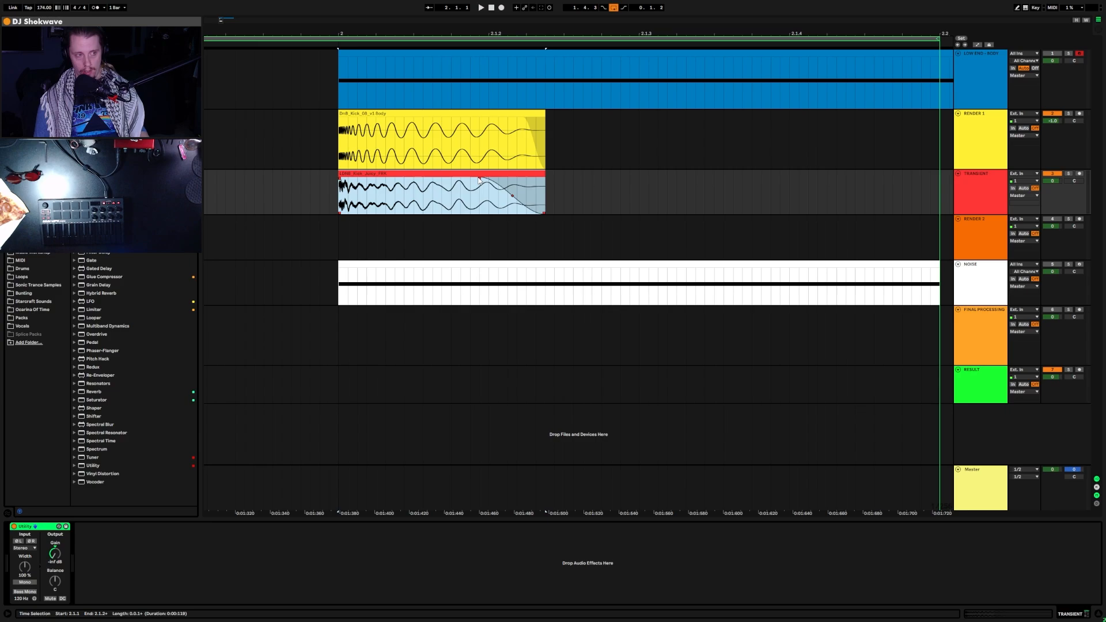
# Step: Try a longer fade-out on the transient clip, undo it, and solo TRANSIENT
pyautogui.moveTo(480, 180); pyautogui.dragTo(425, 183)
pyautogui.press('space')
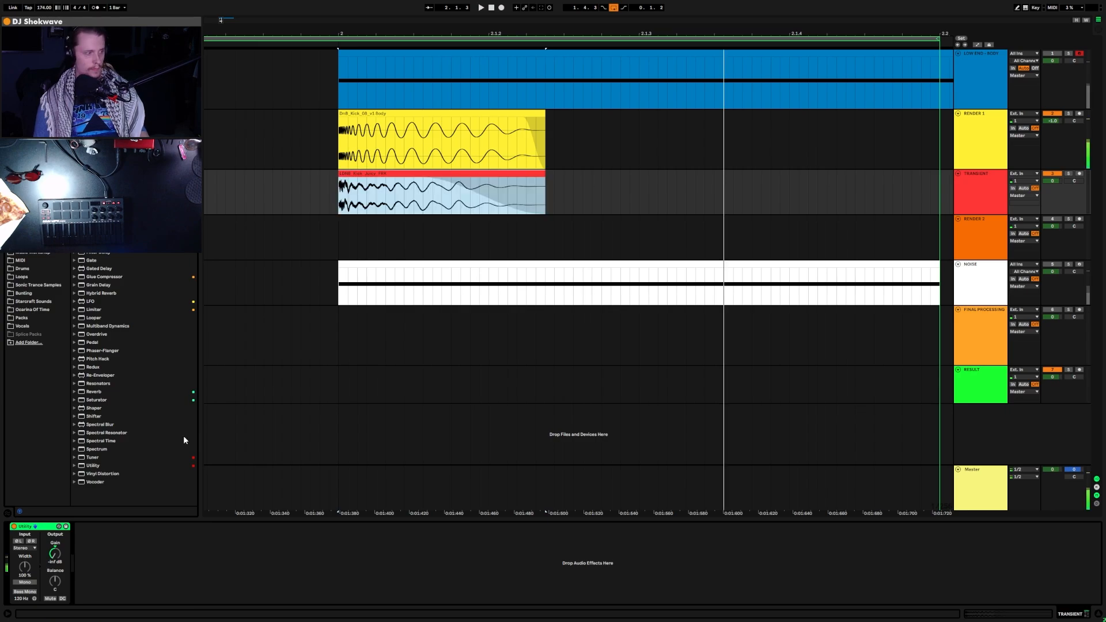
pyautogui.hotkey('ctrl', 'z')
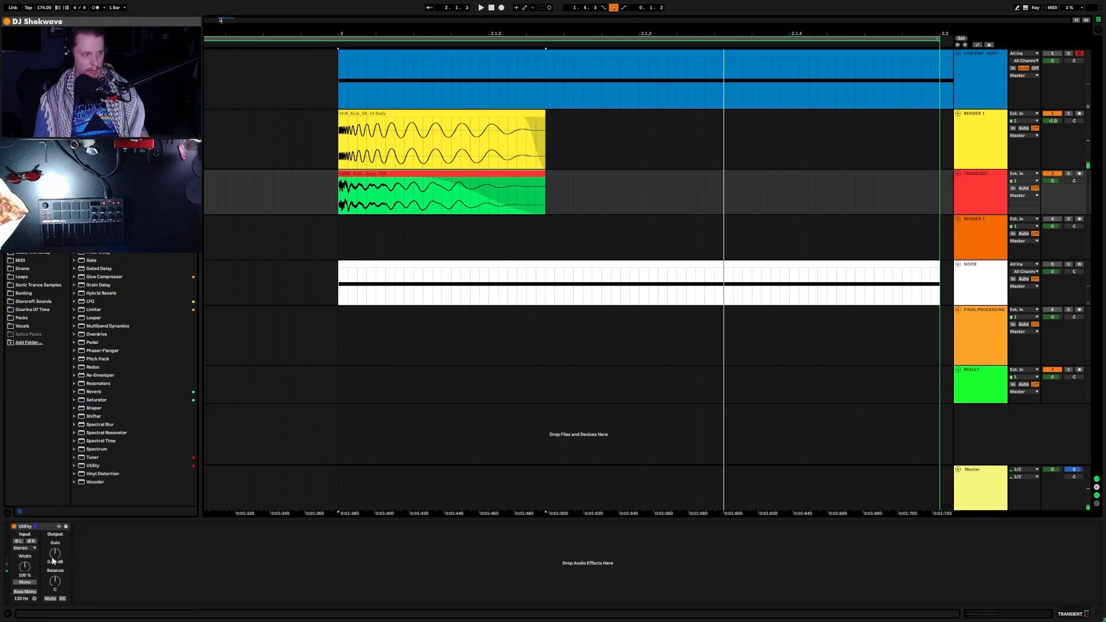
pyautogui.click(426, 175)
pyautogui.press('space')
pyautogui.press('s')
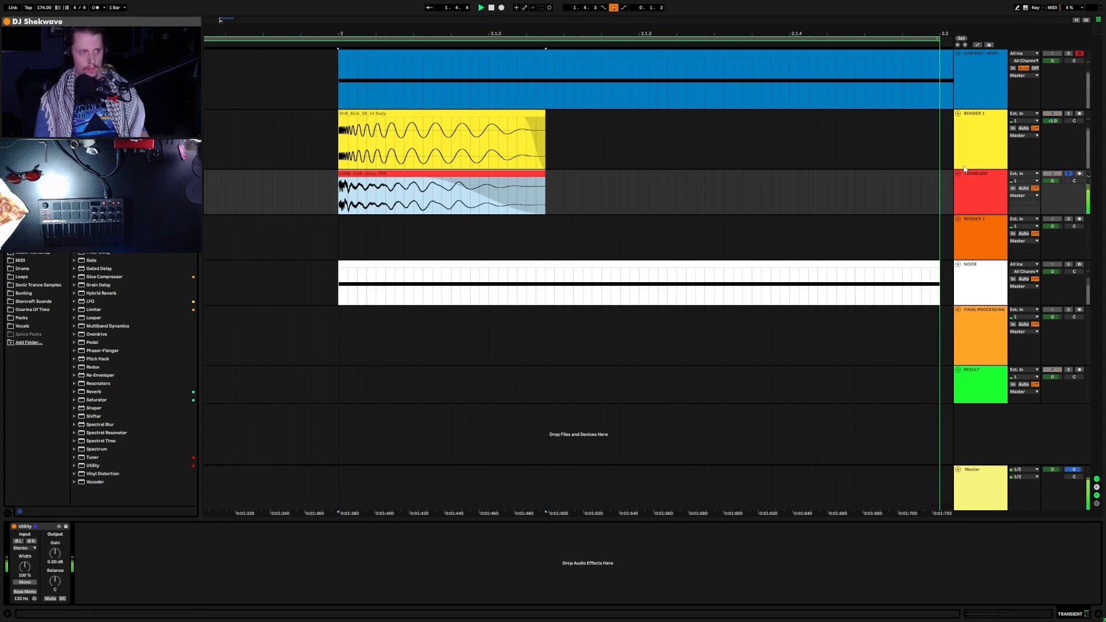
# Step: Shorten the transient fade-out with a steeper curve, comparing with TRANSIENT switched off
pyautogui.moveTo(424, 181); pyautogui.dragTo(313, 160)
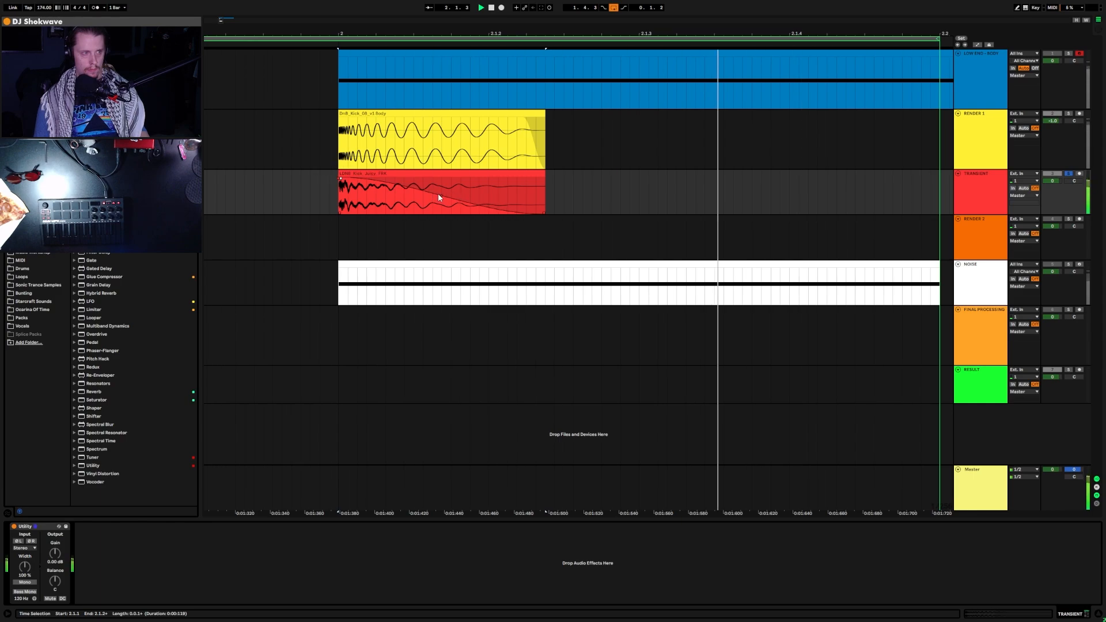
pyautogui.moveTo(441, 203); pyautogui.dragTo(381, 266)
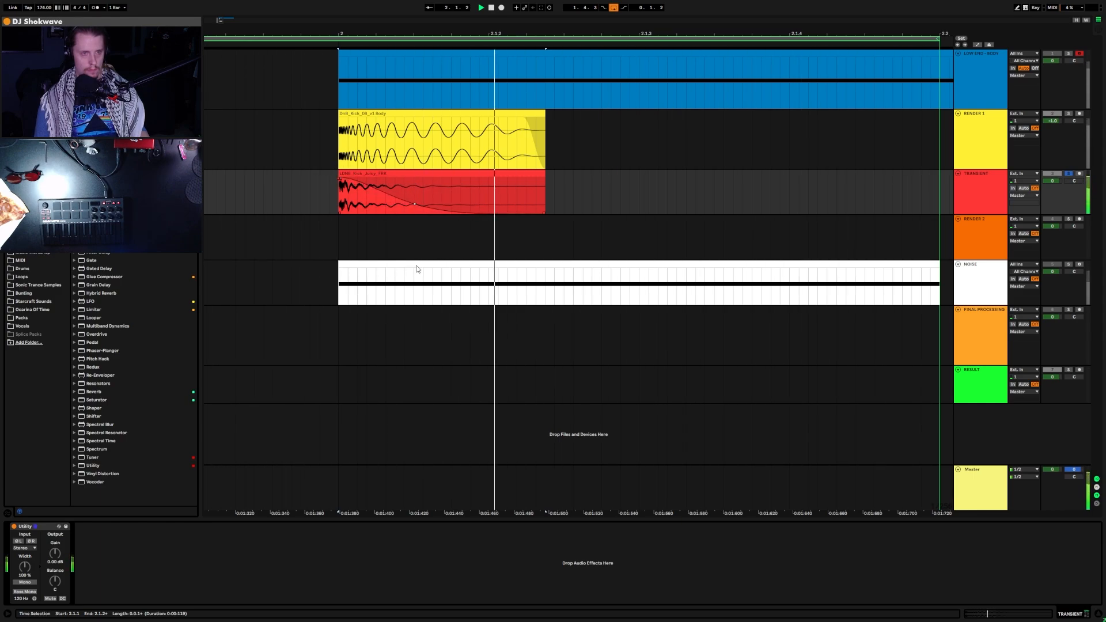
pyautogui.moveTo(417, 270); pyautogui.dragTo(421, 263)
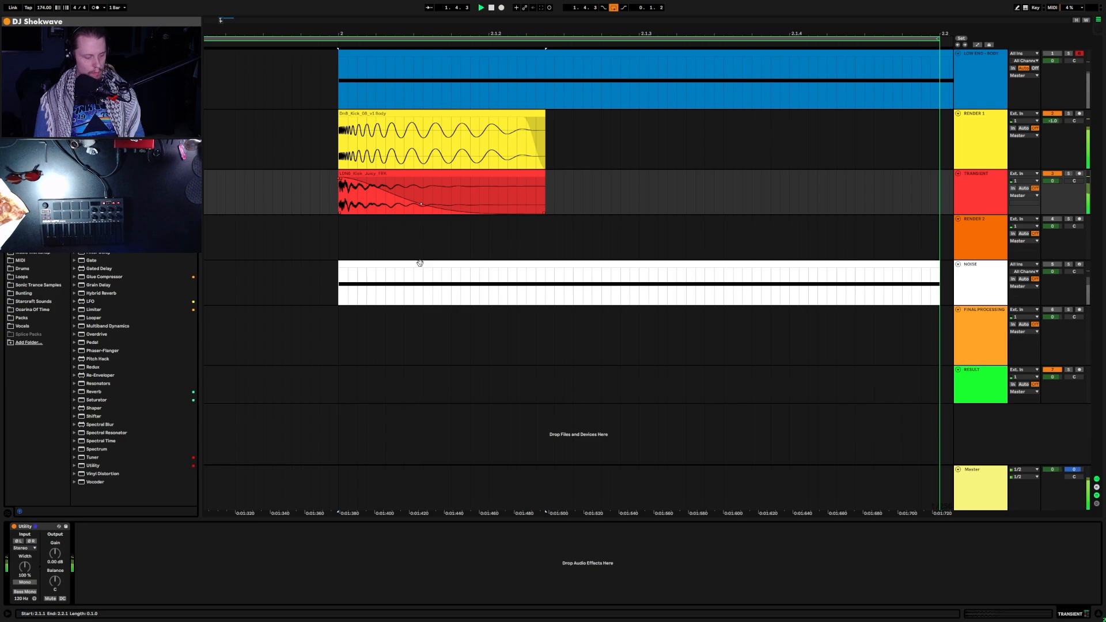
pyautogui.click(585, 189)
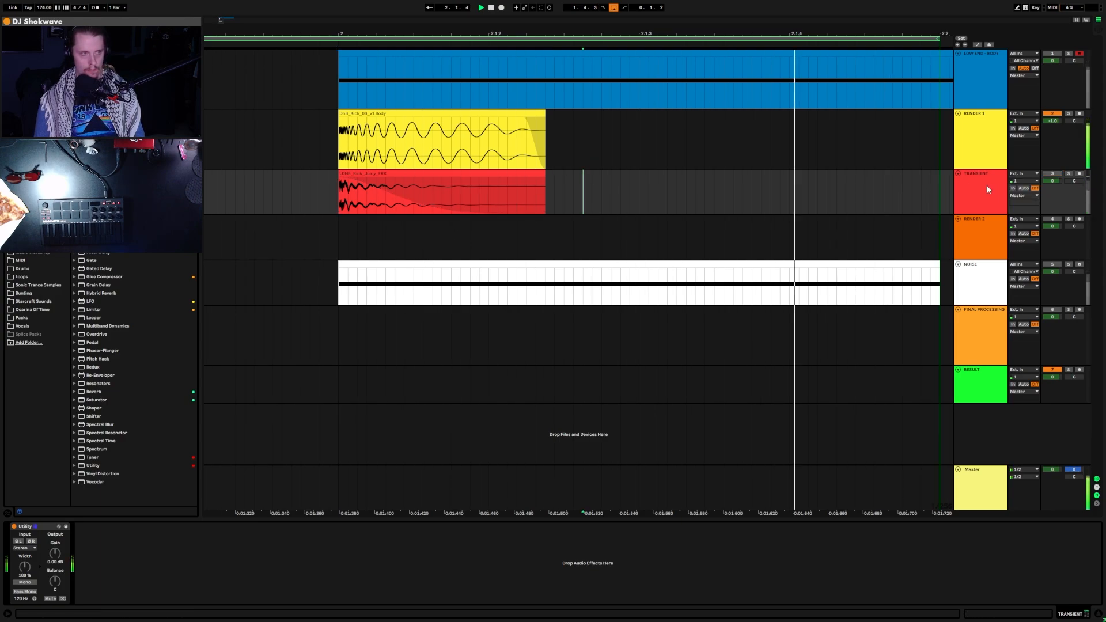
pyautogui.press('F3')
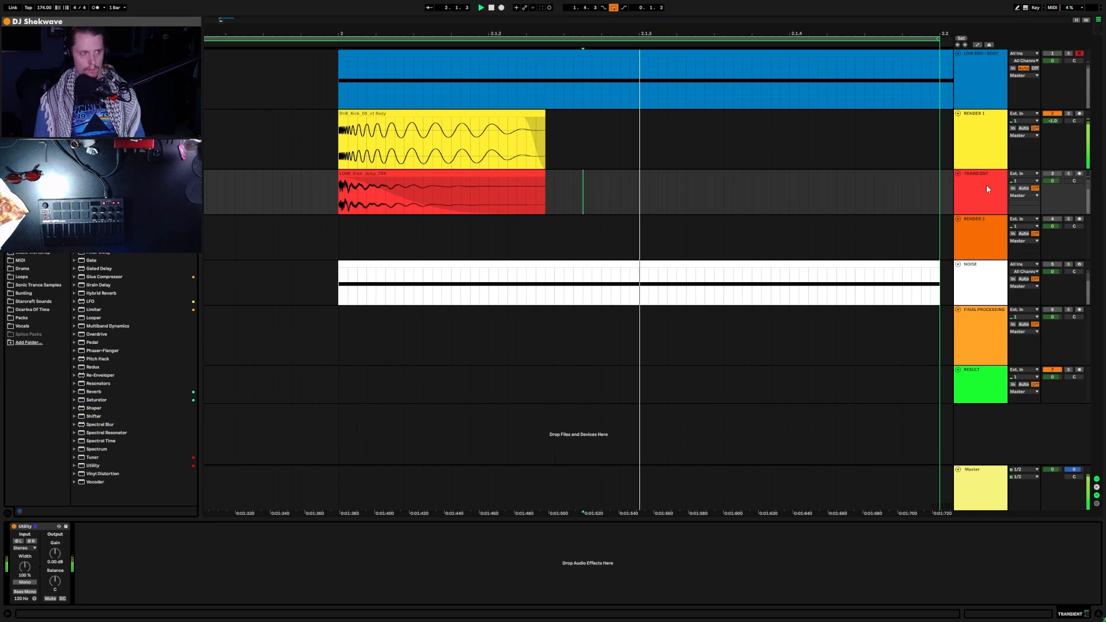
pyautogui.press('F3')
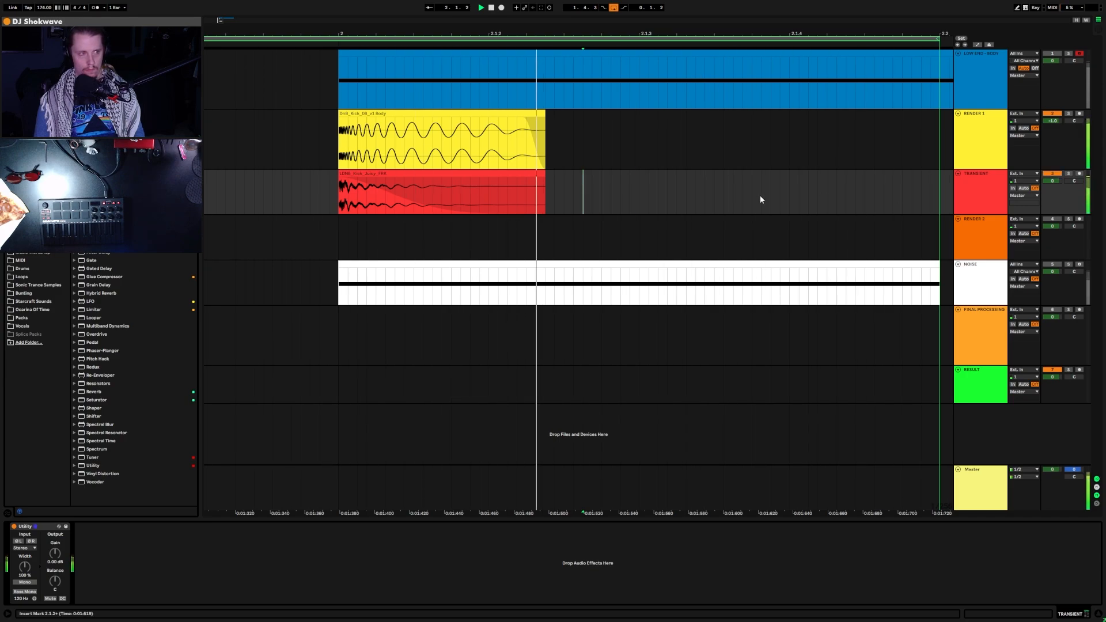
# Step: Trim the LDNB_Kick_Juicy_FRK clip's end shorter and view the kick in SPAN
pyautogui.moveTo(545, 178); pyautogui.dragTo(445, 182)
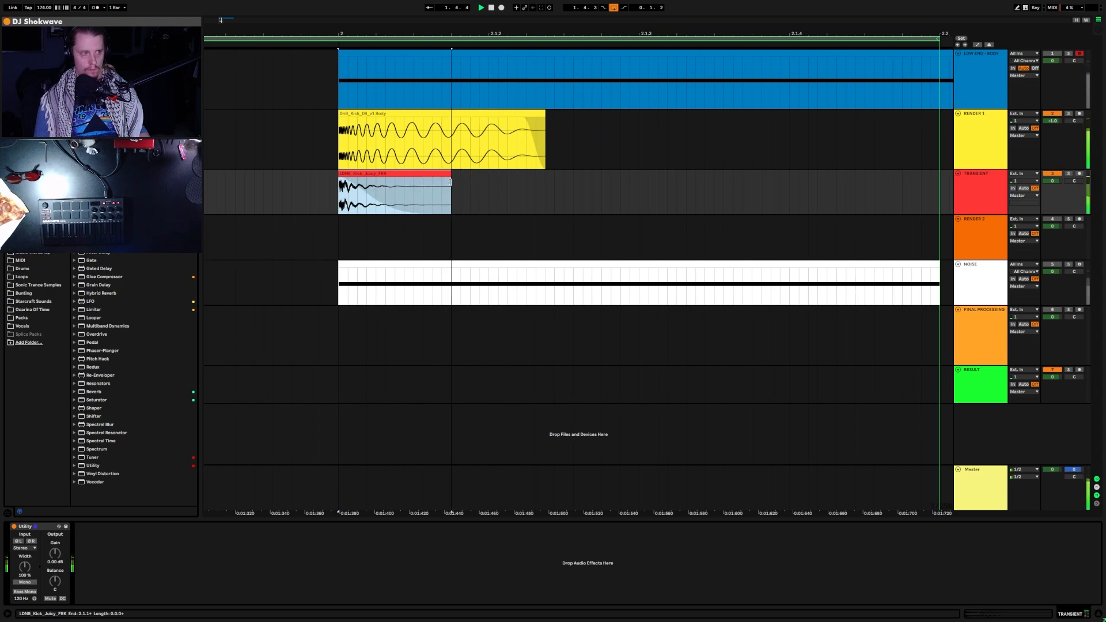
pyautogui.moveTo(450, 182); pyautogui.dragTo(459, 185)
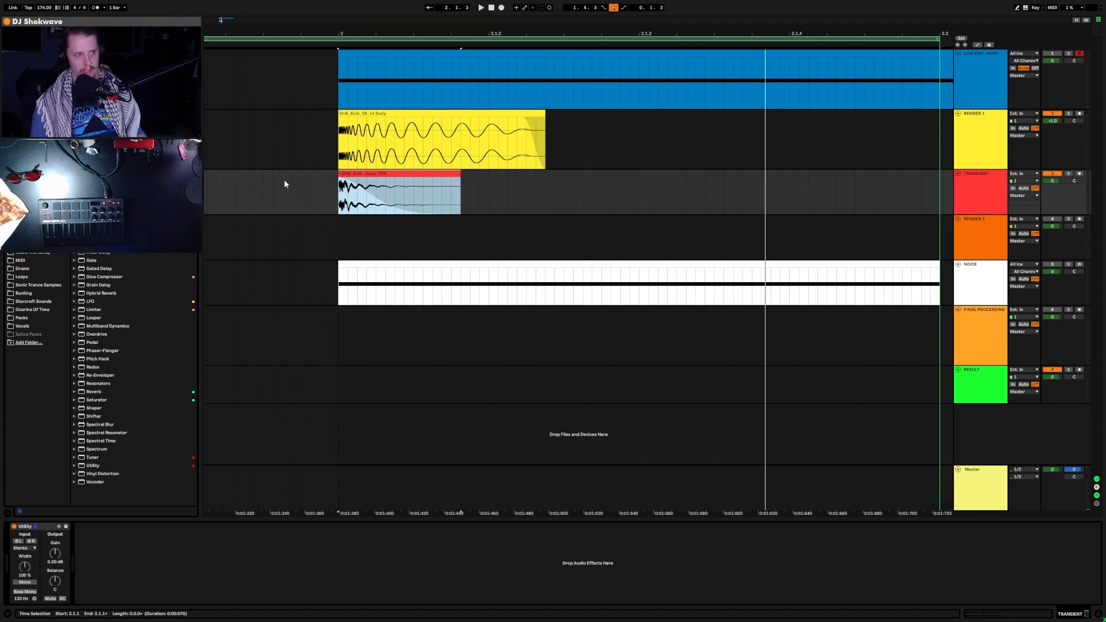
pyautogui.click(315, 179)
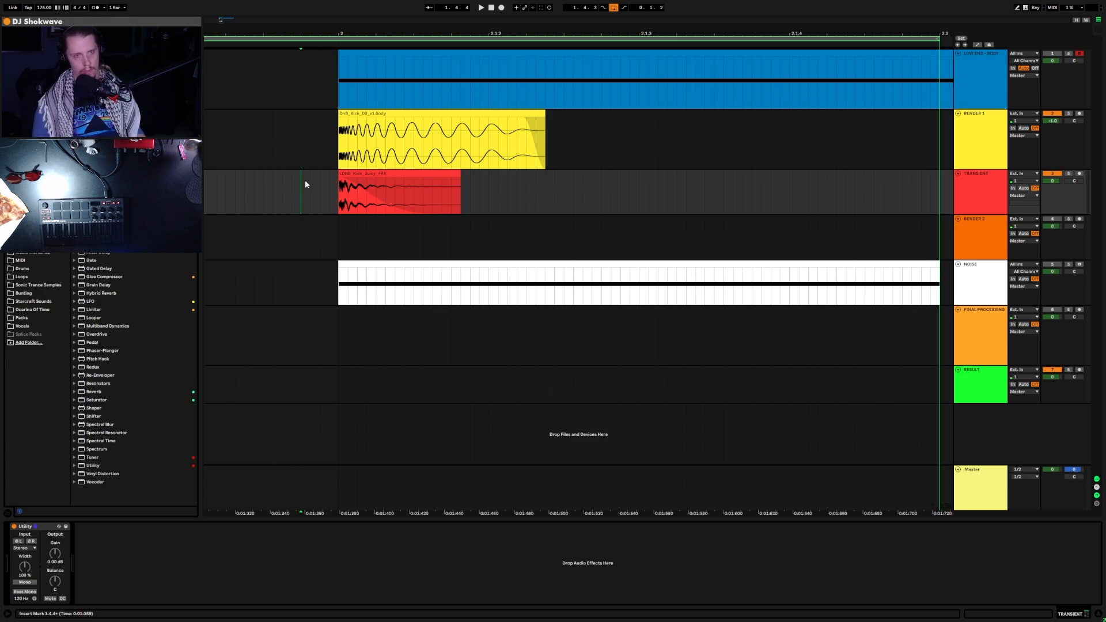
pyautogui.press('space')
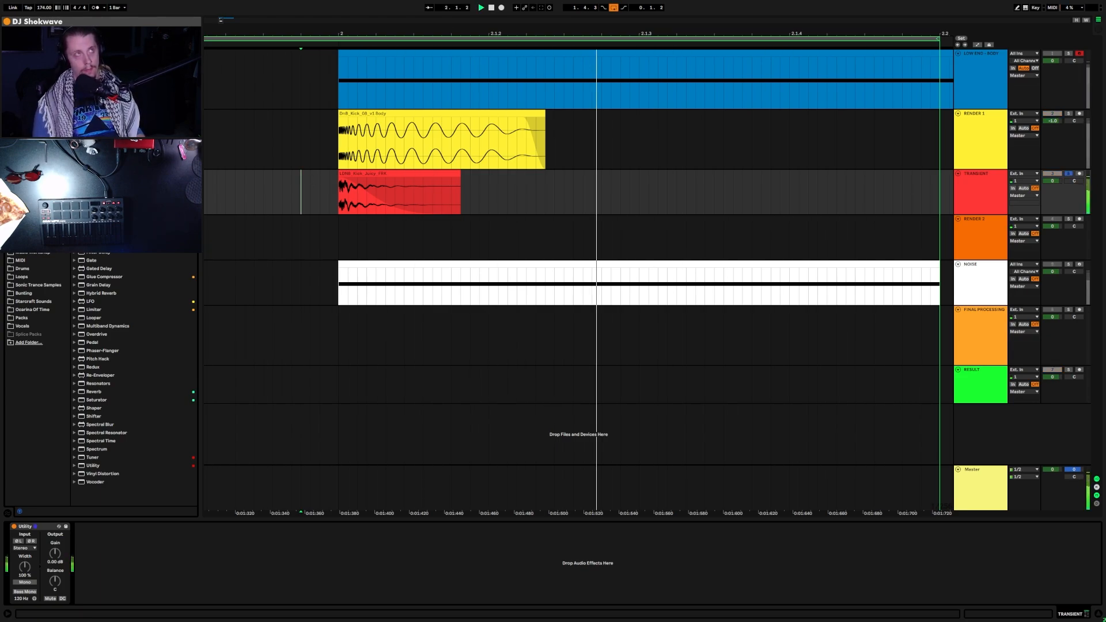
pyautogui.moveTo(641, 0); pyautogui.dragTo(644, 60)
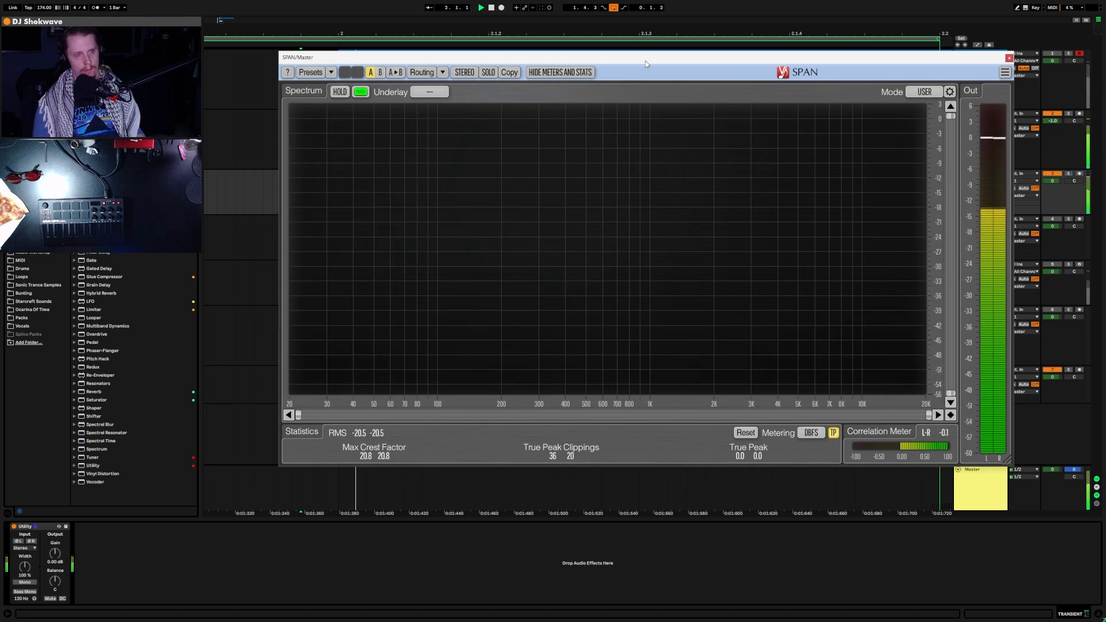
# Step: Compare the spectrum with TRANSIENT off and on, then close SPAN
pyautogui.click(1056, 176)
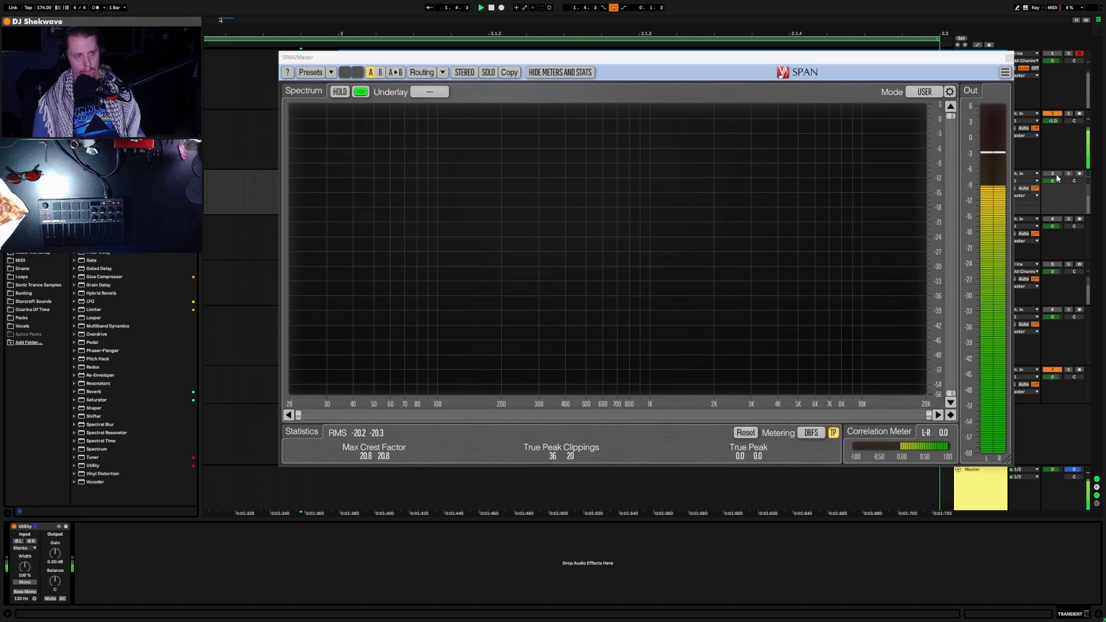
pyautogui.click(1056, 177)
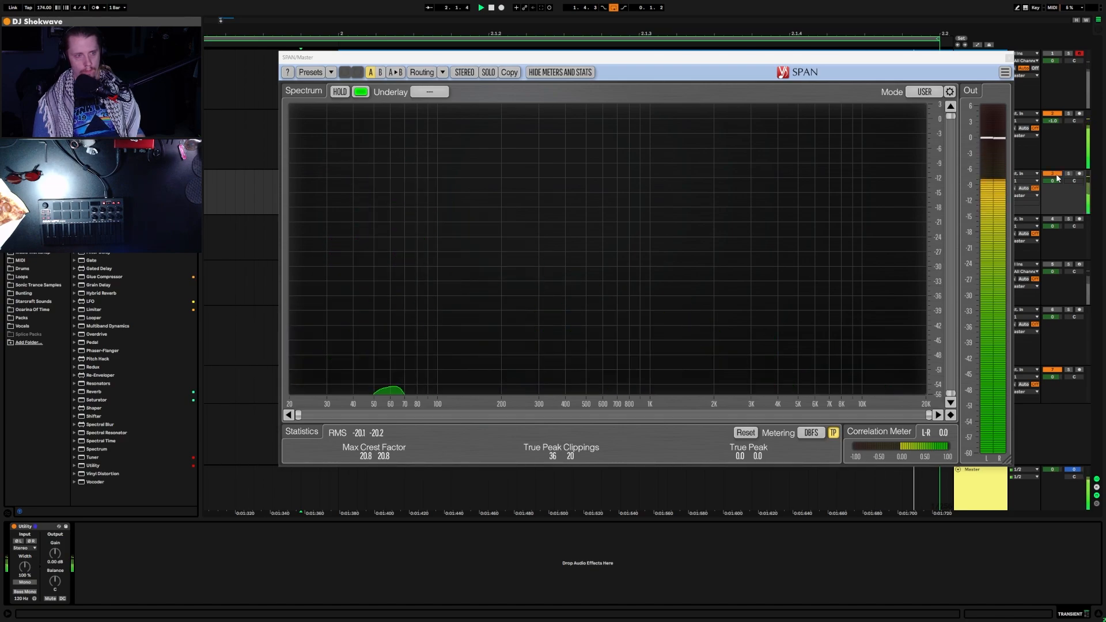
pyautogui.press('space')
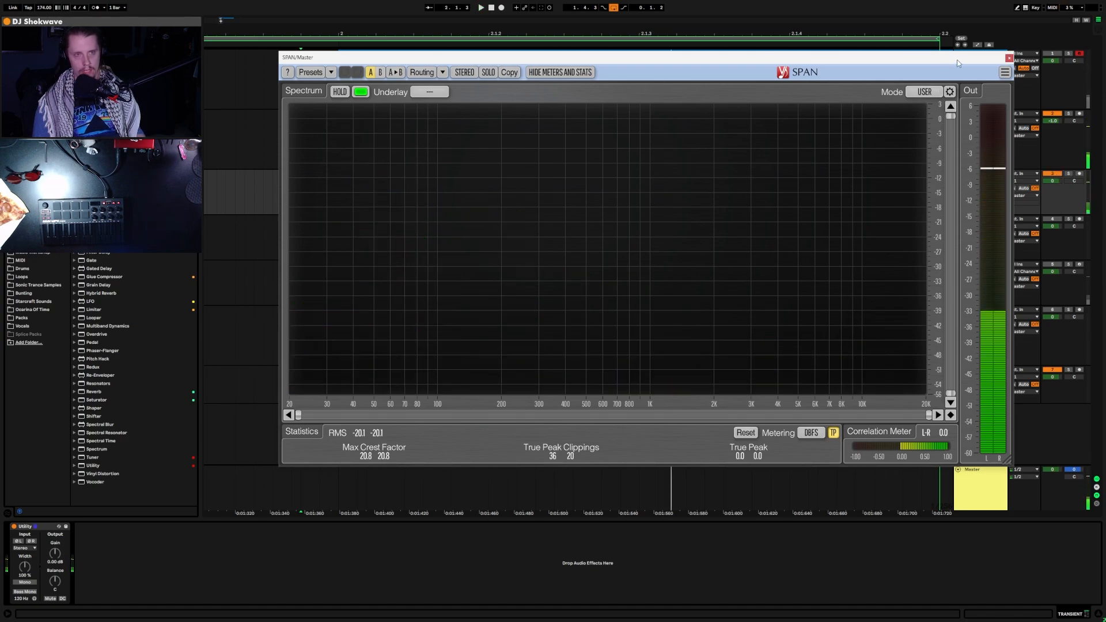
pyautogui.moveTo(995, 58); pyautogui.dragTo(933, 65)
pyautogui.click(947, 64)
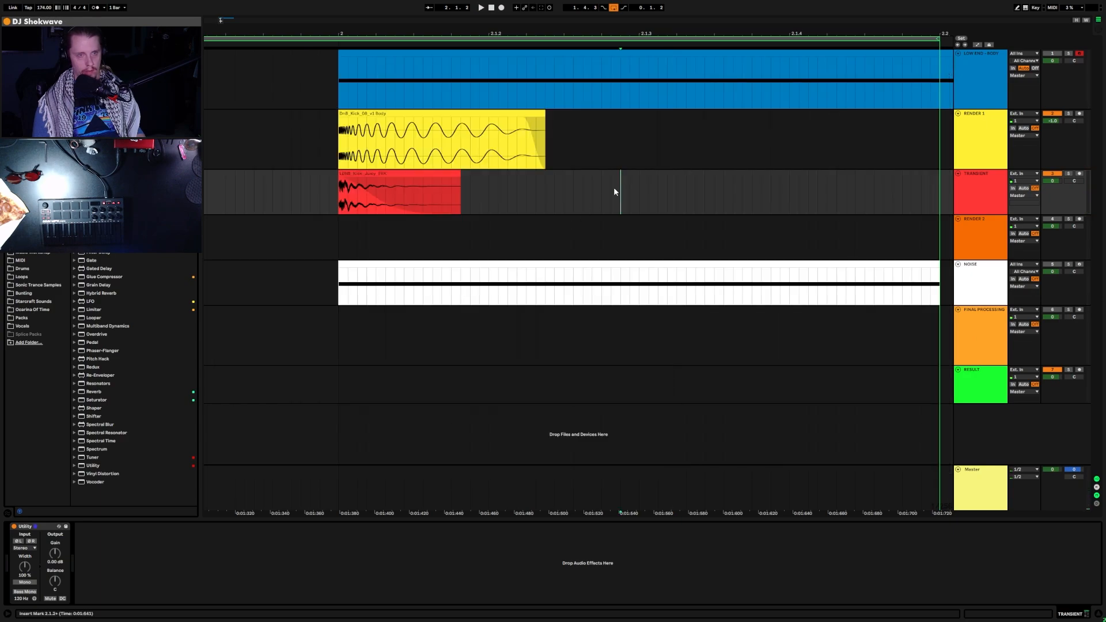
# Step: Select the kick clips' time range and open Export Audio/Video at 44100 Hz, 24-bit
pyautogui.rightClick(604, 190)
pyautogui.click(573, 197)
pyautogui.click(527, 194)
pyautogui.press('a')
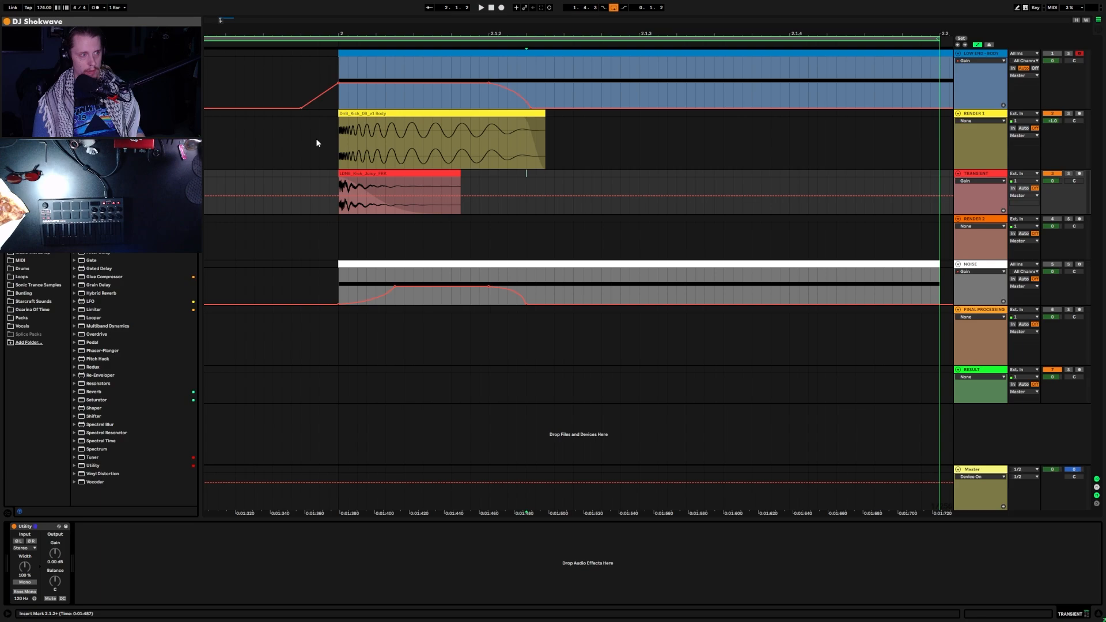
pyautogui.press('a')
pyautogui.moveTo(329, 160); pyautogui.dragTo(545, 190)
pyautogui.hotkey('ctrl', 'shift', 'r')
pyautogui.press('Return')
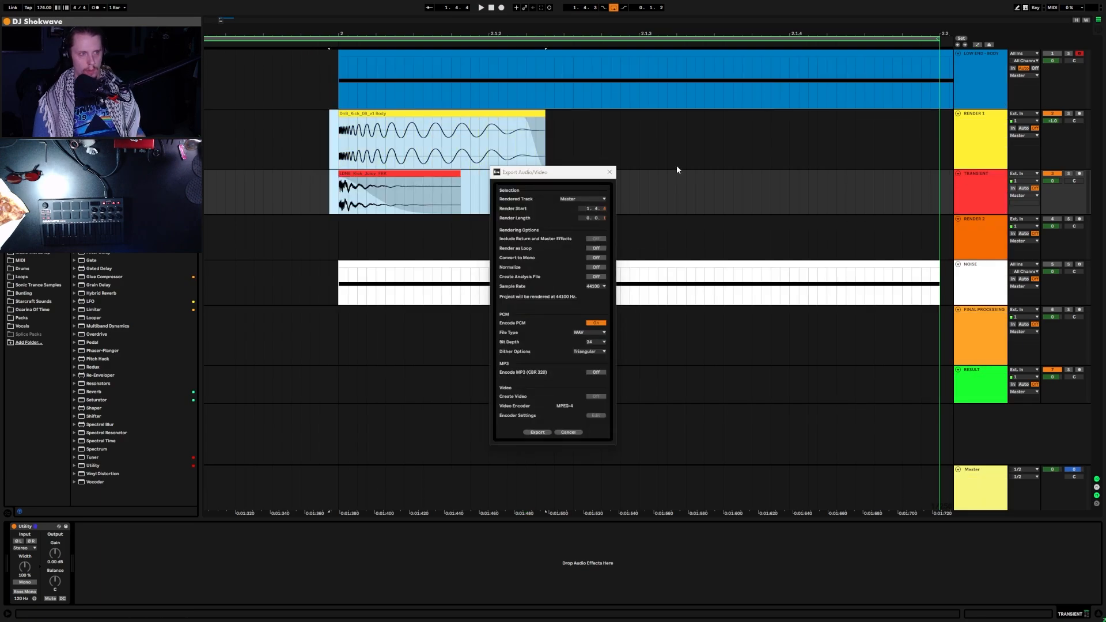
# Step: Cancel the export, select the transient clip's time range, and reopen export settings
pyautogui.click(568, 432)
pyautogui.click(611, 167)
pyautogui.click(991, 188)
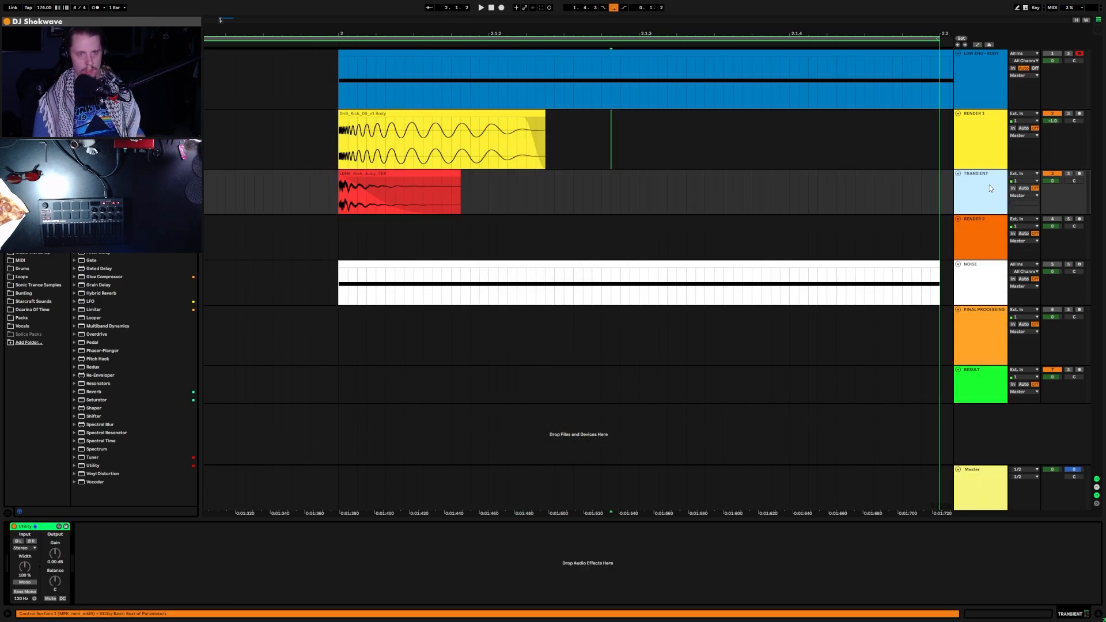
pyautogui.moveTo(489, 191); pyautogui.dragTo(330, 192)
pyautogui.hotkey('ctrl', 'shift', 'r')
pyautogui.press('Return')
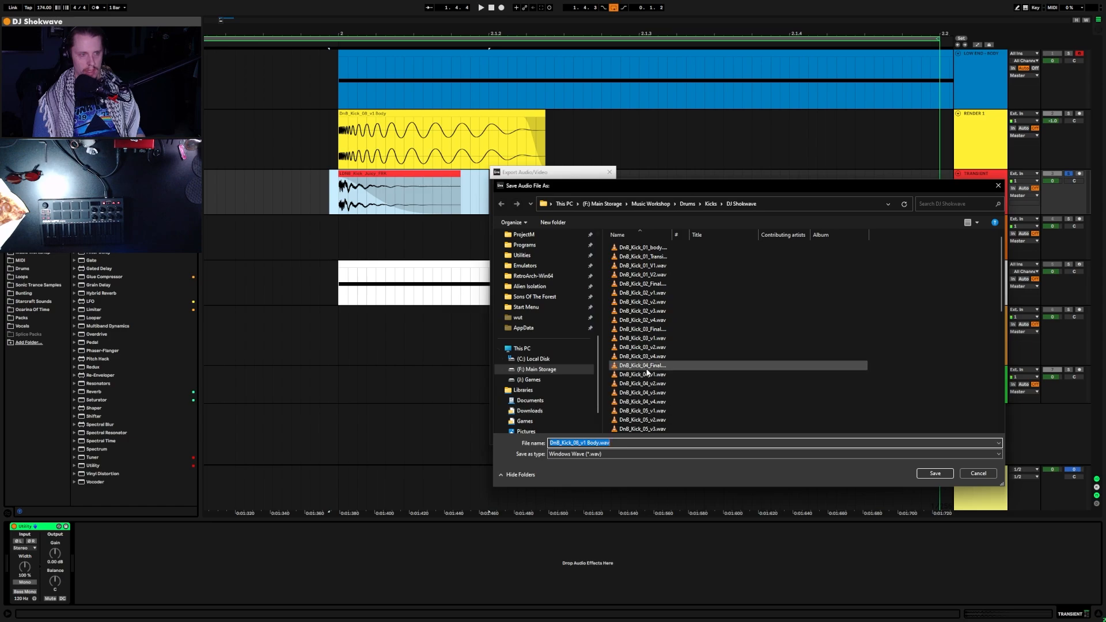
# Step: Replace 'Body' in the export file name with 'Transien' and render the file
pyautogui.press('End')
pyautogui.press('BackSpace')
pyautogui.press('BackSpace')
pyautogui.press('BackSpace')
pyautogui.press('BackSpace')
pyautogui.press('BackSpace')
pyautogui.press('BackSpace')
pyautogui.press('BackSpace')
pyautogui.press('BackSpace')
pyautogui.write('Transien')
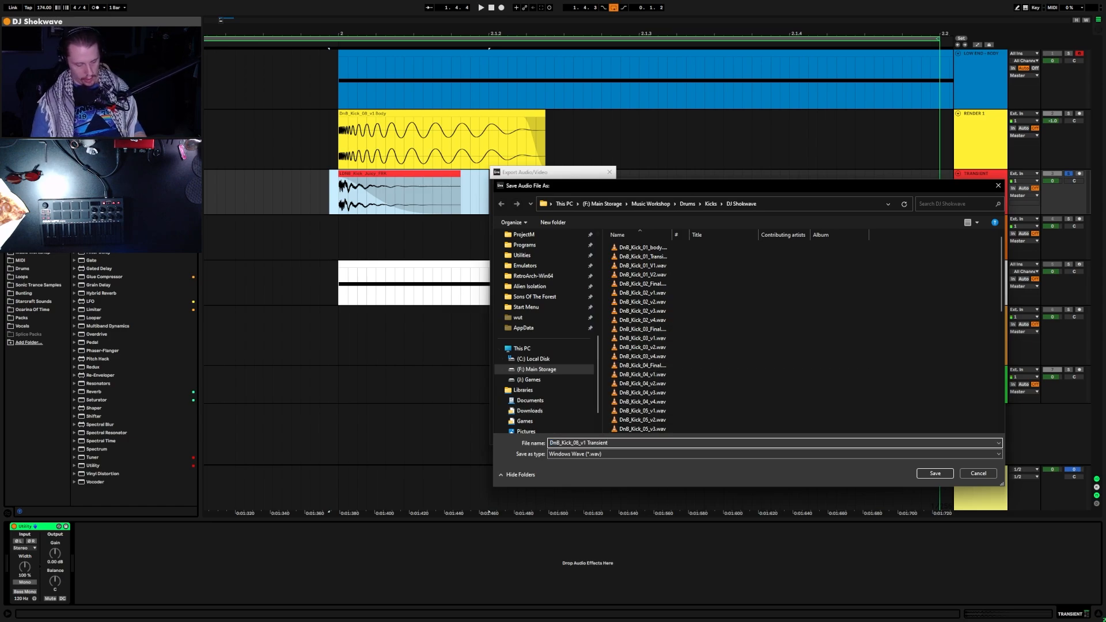
pyautogui.press('Return')
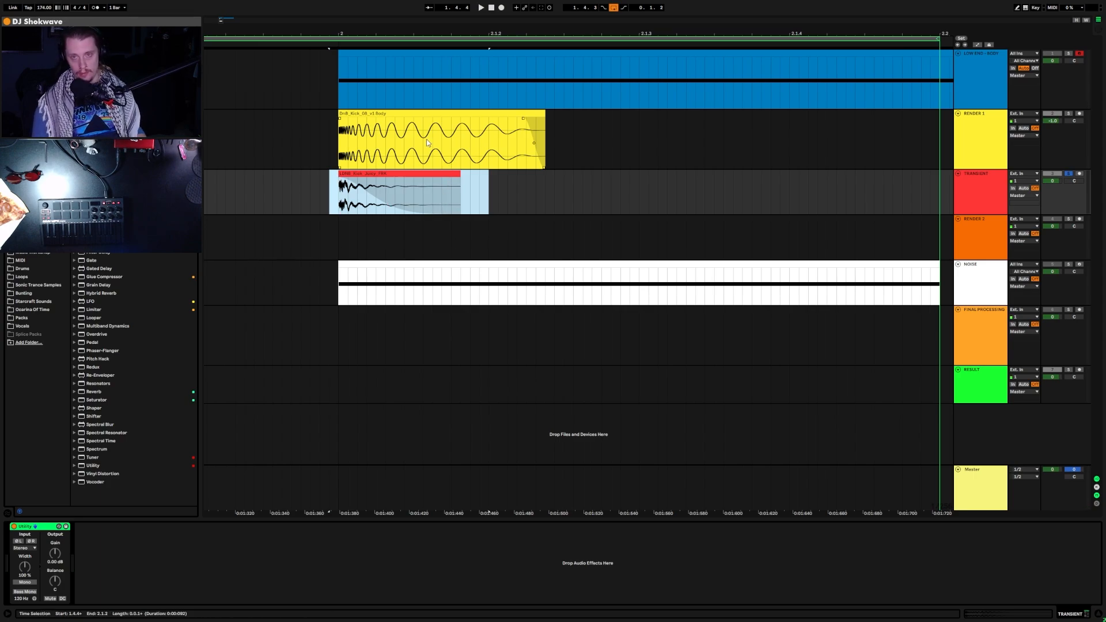
pyautogui.click(536, 208)
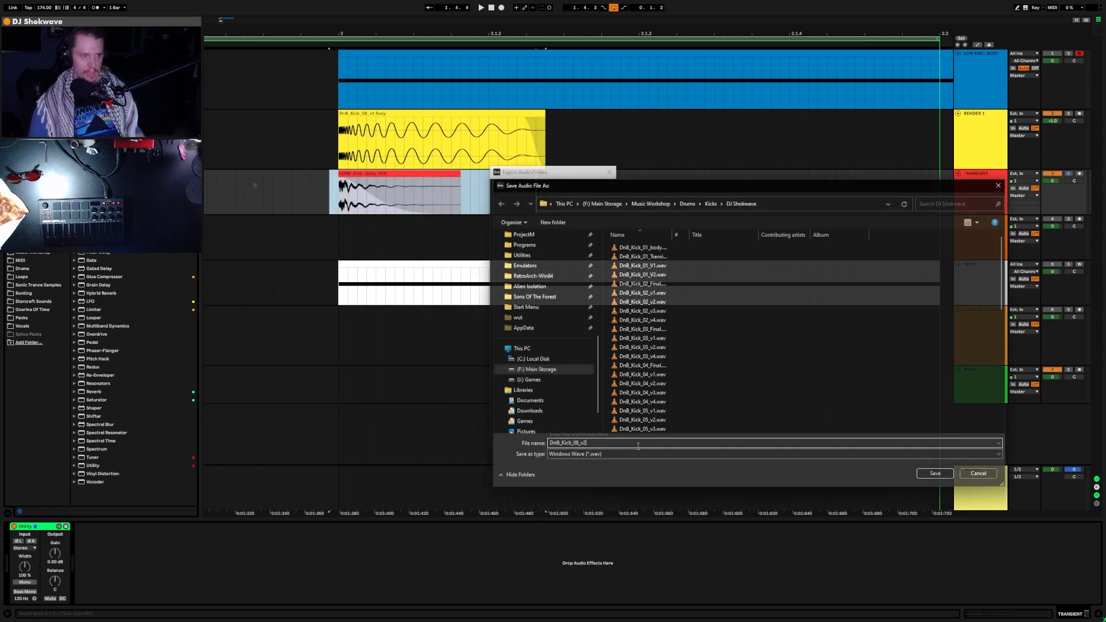
pyautogui.press('Return')
# Step: Play the layered kick from just before bar 2 with RENDER 2 soloed
pyautogui.click(311, 240)
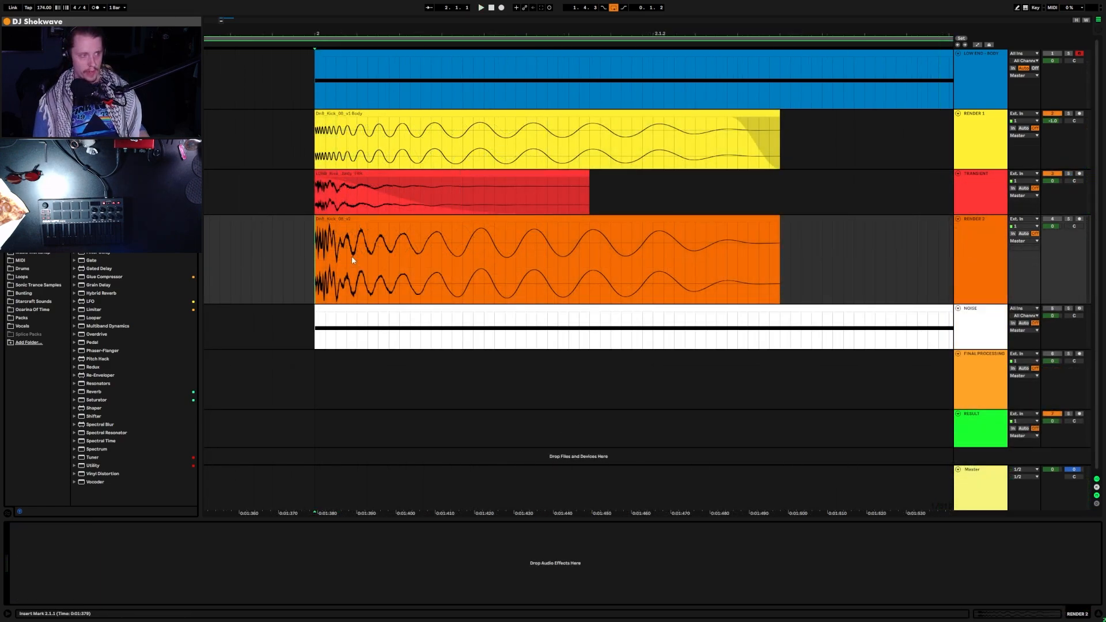
pyautogui.scroll(3, 352, 255)
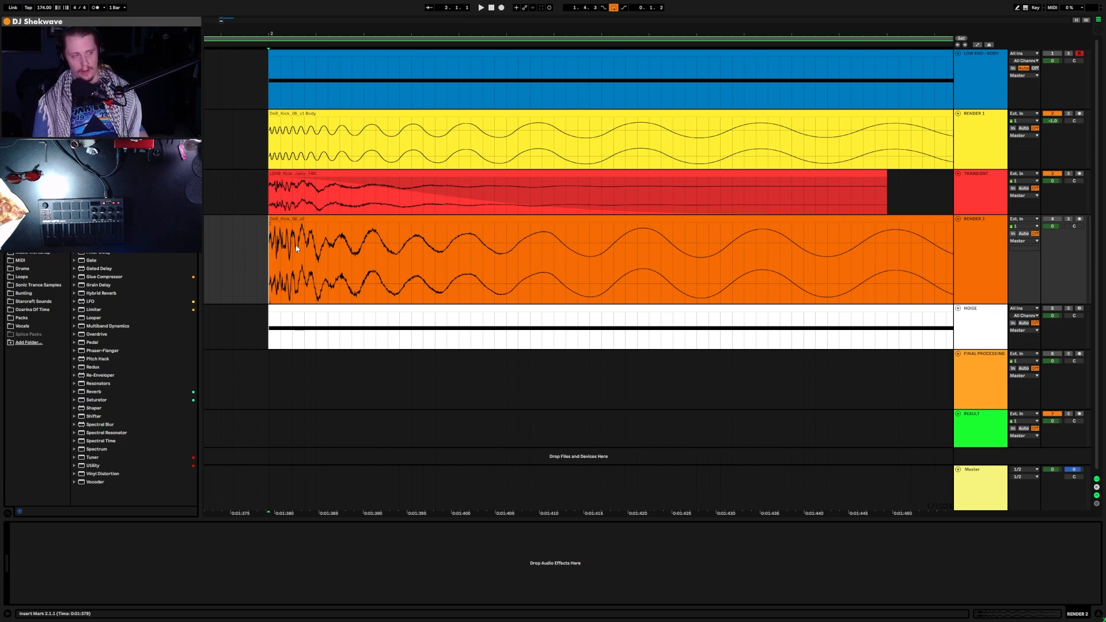
pyautogui.scroll(-2, 246, 241)
pyautogui.scroll(-4, 246, 240)
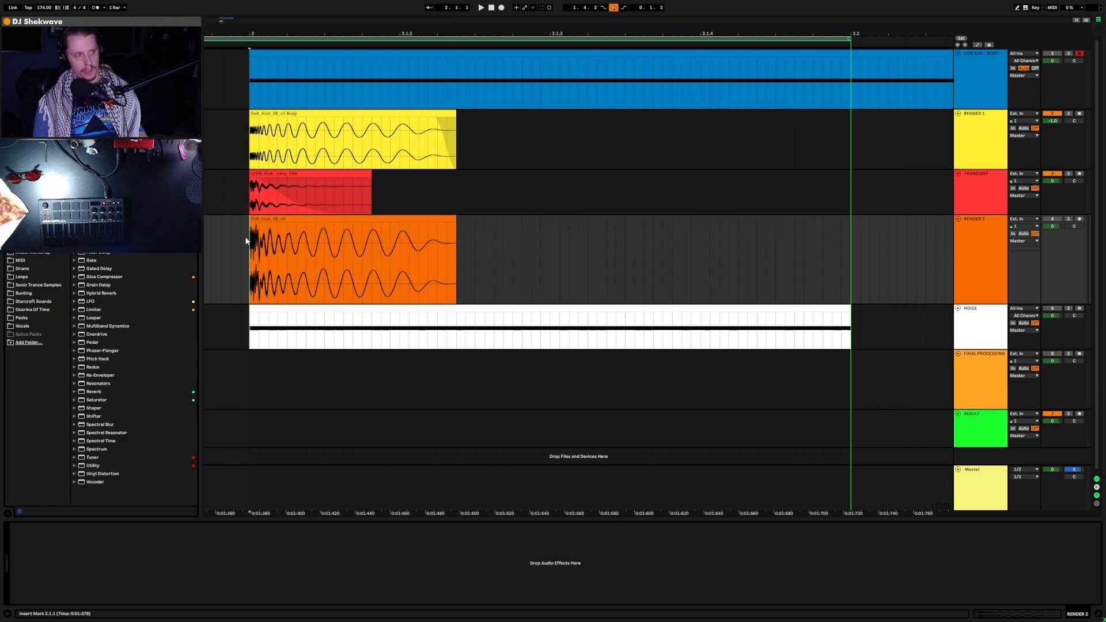
pyautogui.click(233, 230)
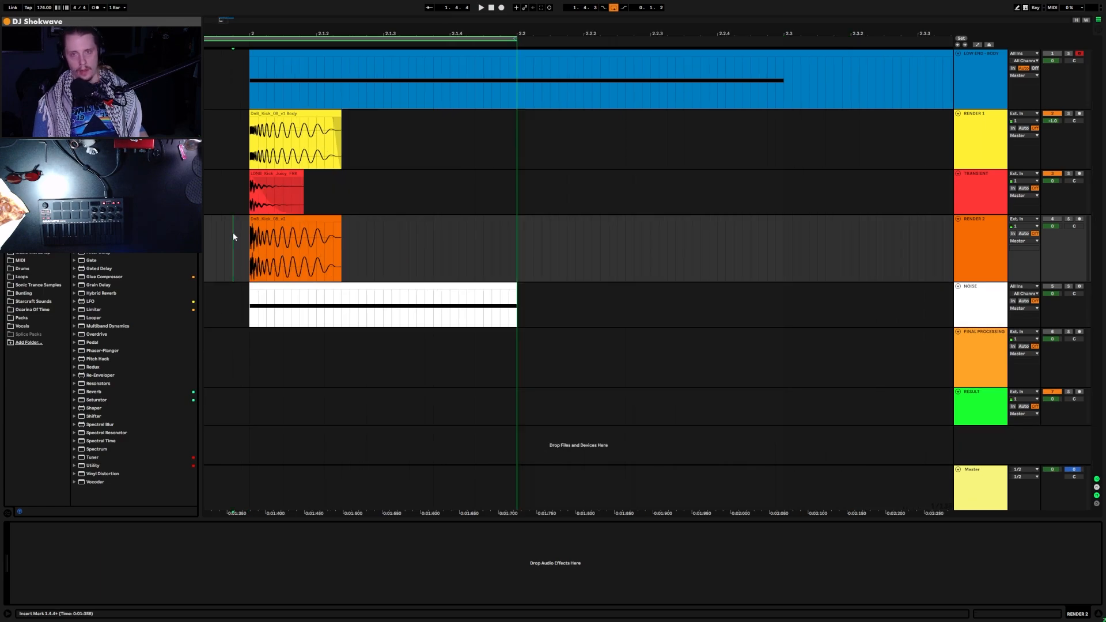
pyautogui.press('space')
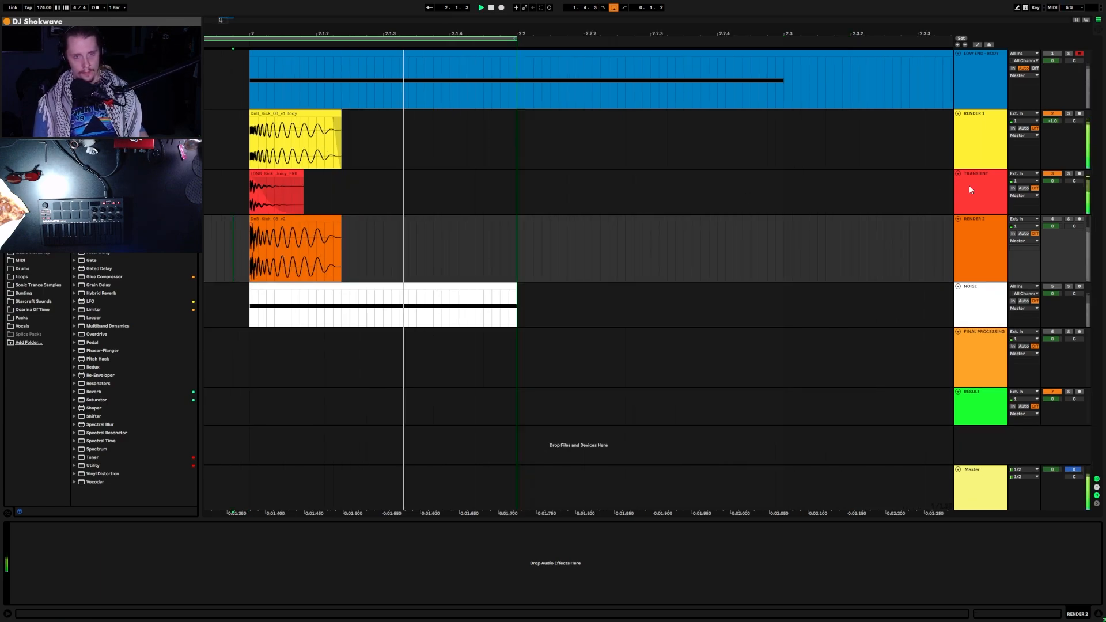
pyautogui.press('s')
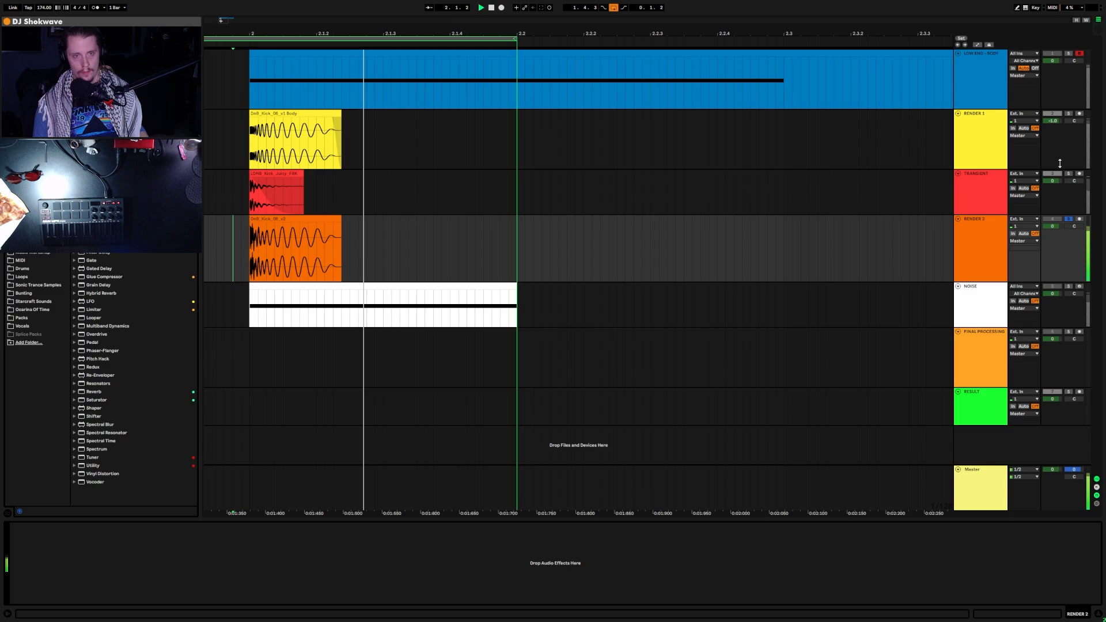
pyautogui.click(1052, 220)
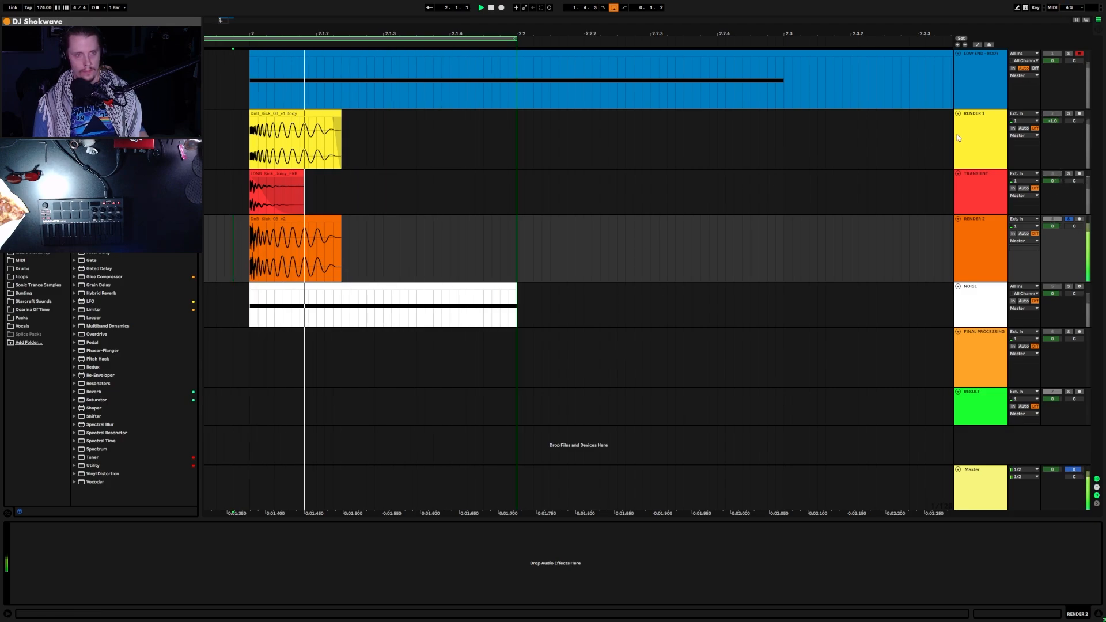
pyautogui.scroll(-1, 983, 124)
pyautogui.scroll(-2, 983, 123)
pyautogui.scroll(-2, 980, 173)
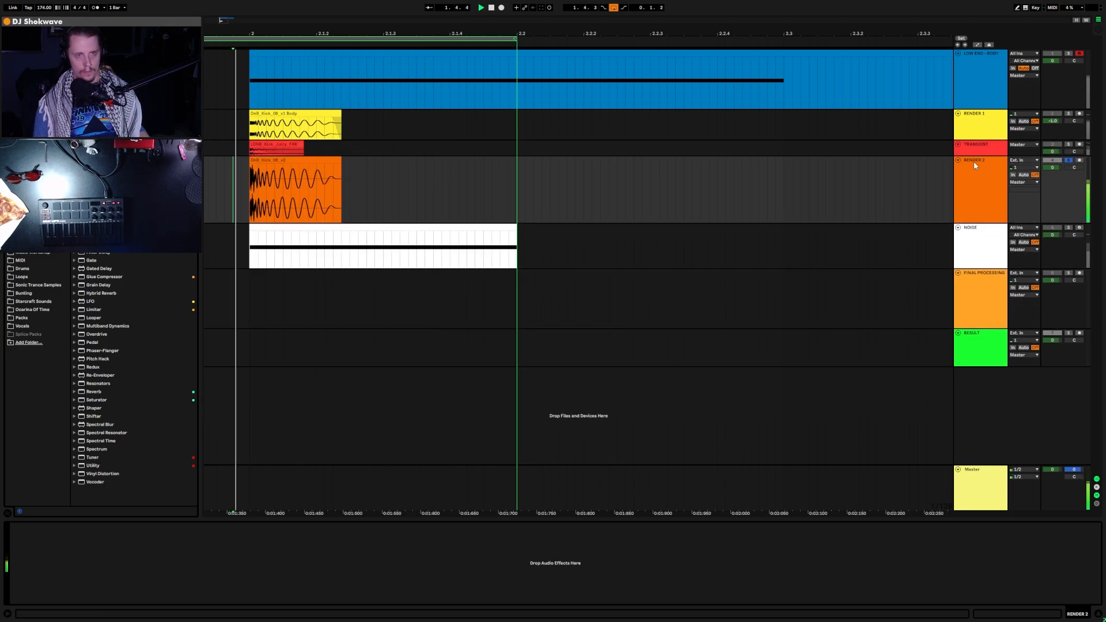
pyautogui.scroll(1, 982, 149)
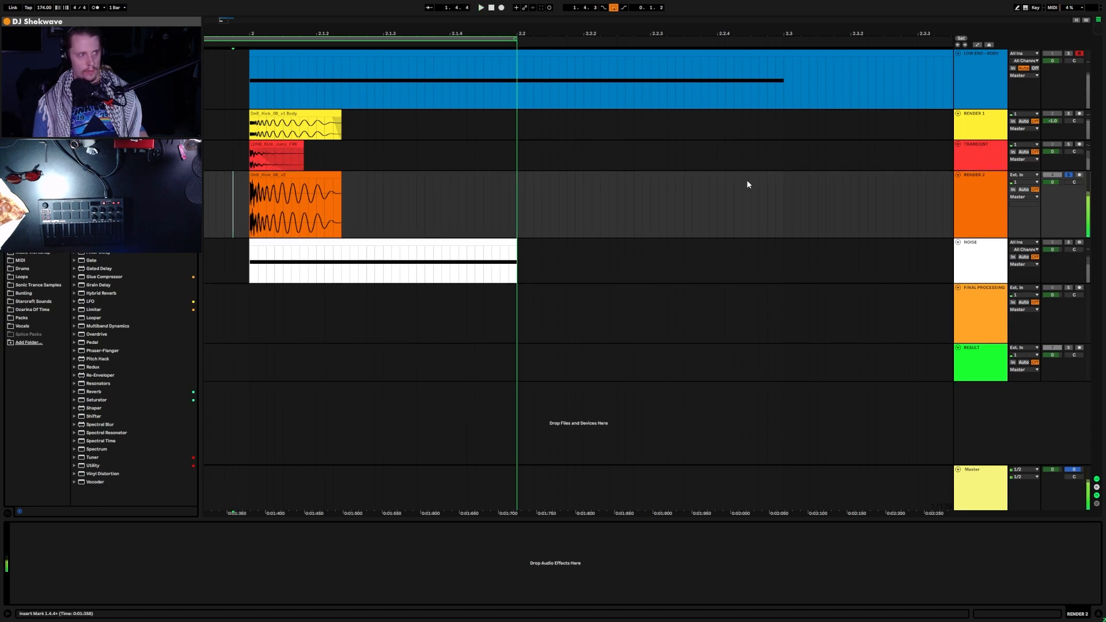
# Step: Insert a new 4 Audio track below TRANSIENT and make it shorter
pyautogui.click(563, 162)
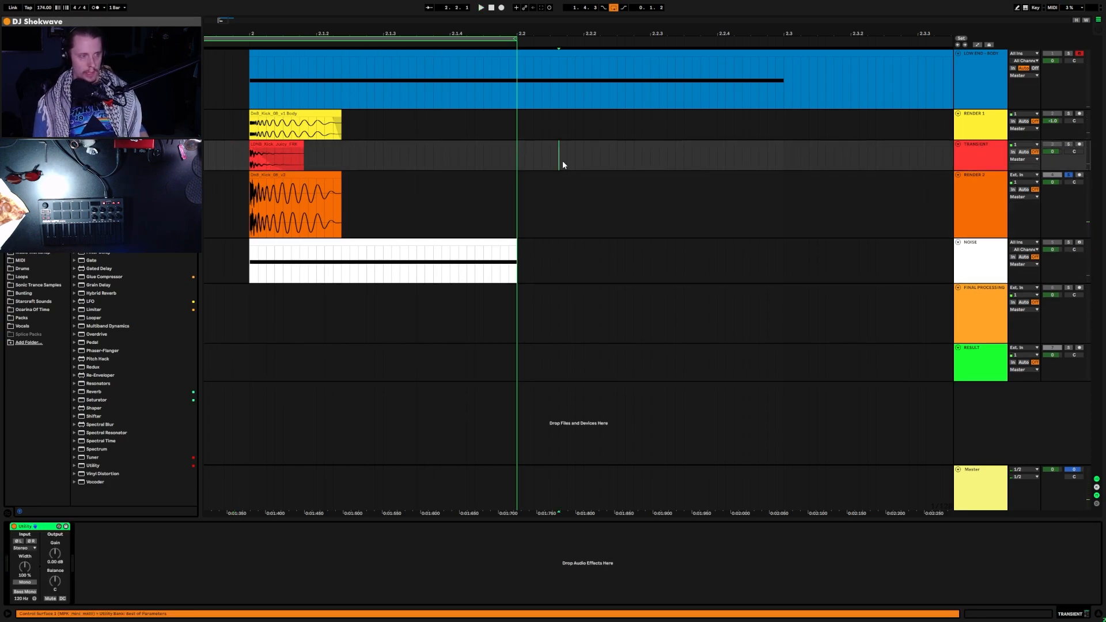
pyautogui.hotkey('ctrl', 't')
pyautogui.click(450, 196)
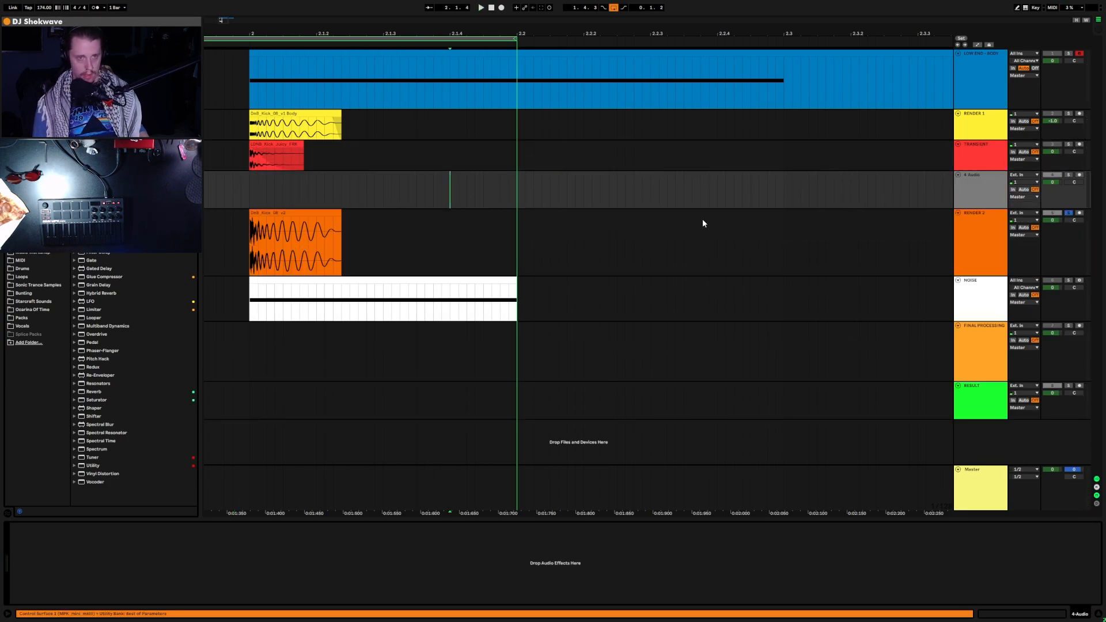
pyautogui.click(970, 204)
pyautogui.moveTo(970, 206); pyautogui.dragTo(970, 200)
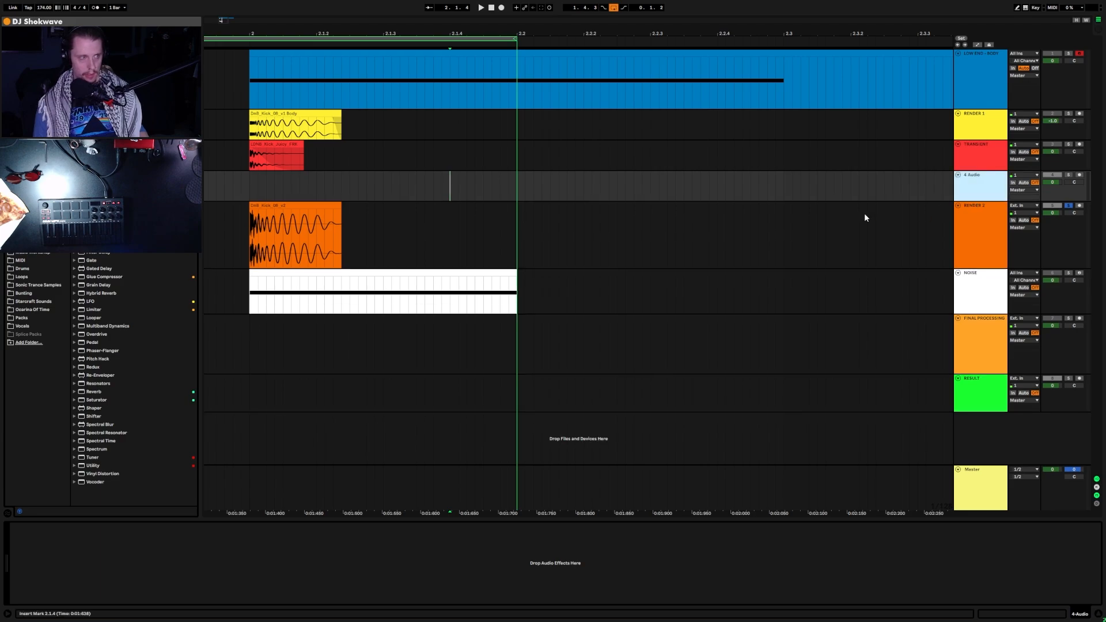
pyautogui.click(217, 218)
pyautogui.press('space')
# Step: Show automation lanes on all tracks and open the NOISE track's Vital editor
pyautogui.click(319, 285)
pyautogui.press('a')
pyautogui.press('space')
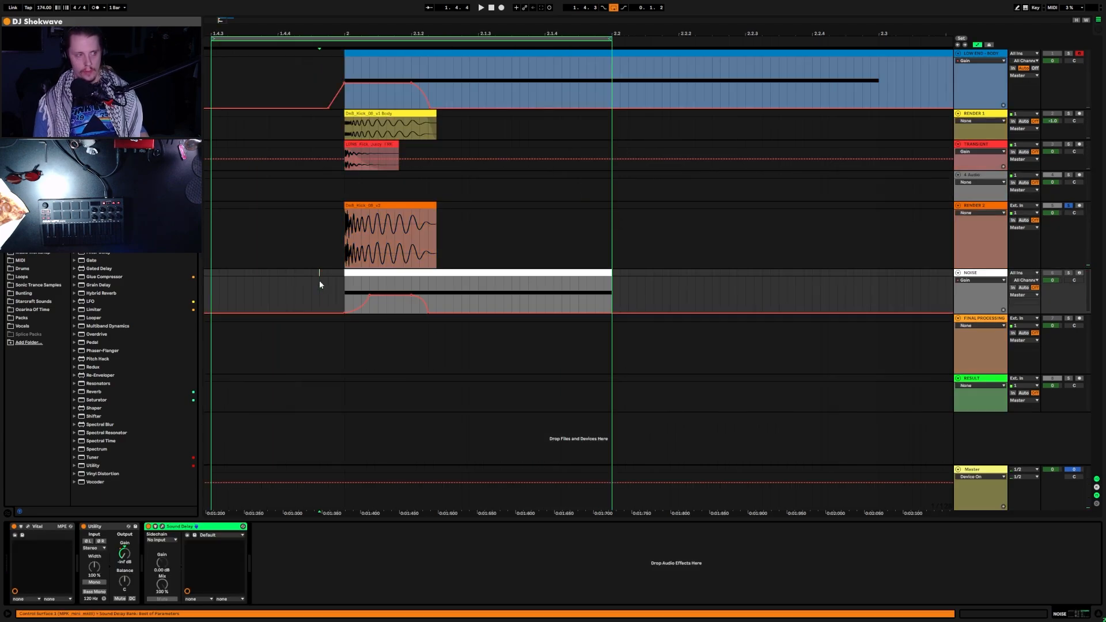
pyautogui.click(435, 273)
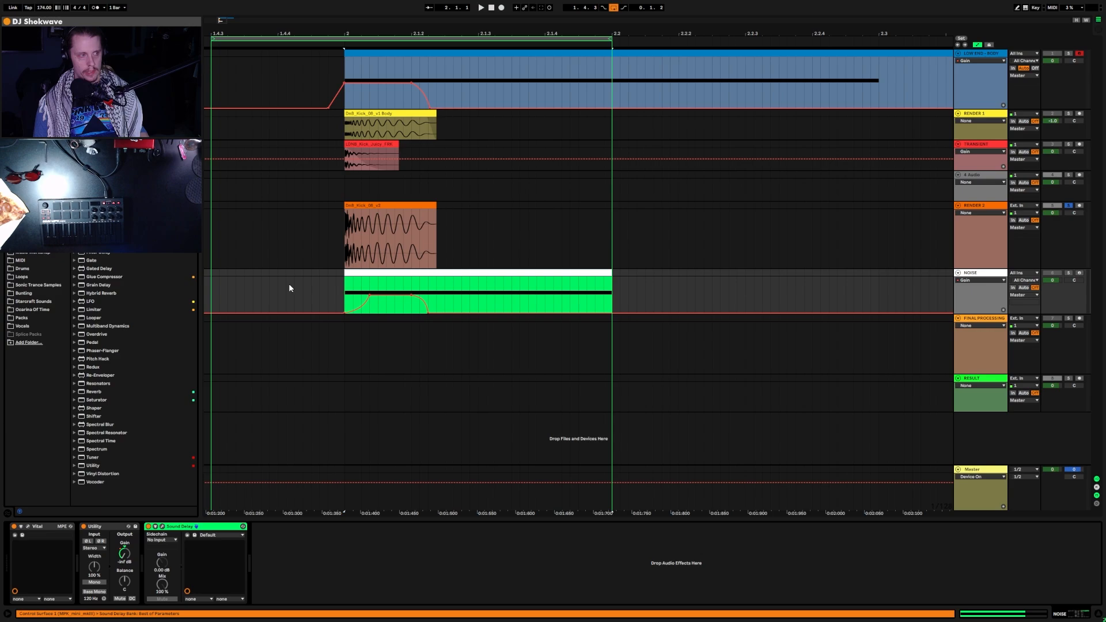
pyautogui.click(28, 528)
pyautogui.moveTo(624, 79); pyautogui.dragTo(845, 115)
# Step: Set playback to start at 2.1.2, put NOISE monitoring on Auto, and play the kick with noise
pyautogui.click(395, 288)
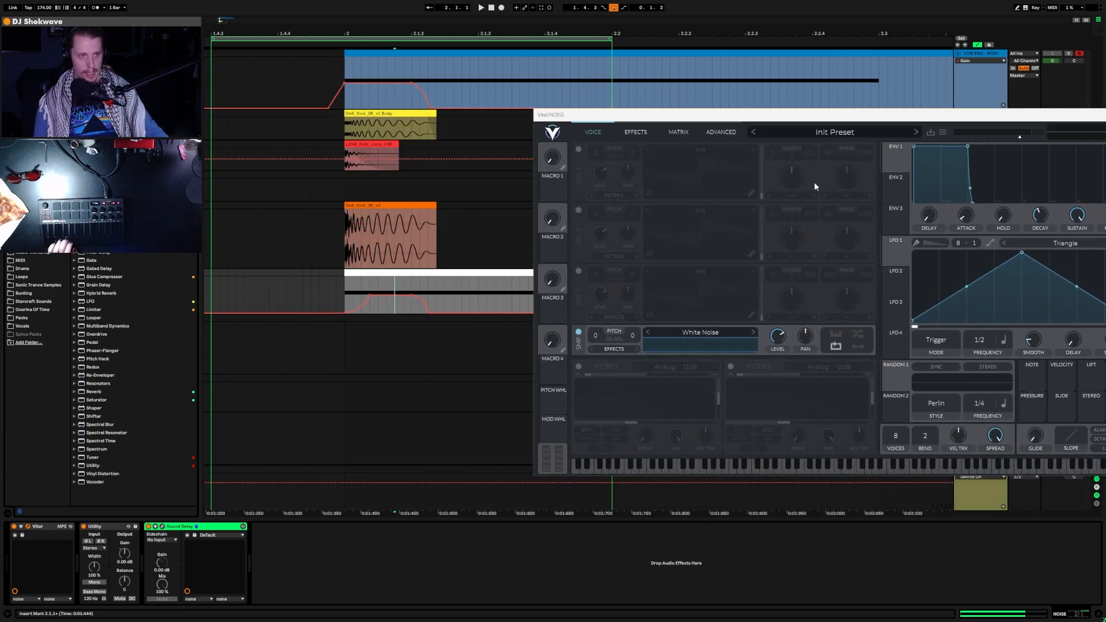
pyautogui.moveTo(848, 115); pyautogui.dragTo(567, 86)
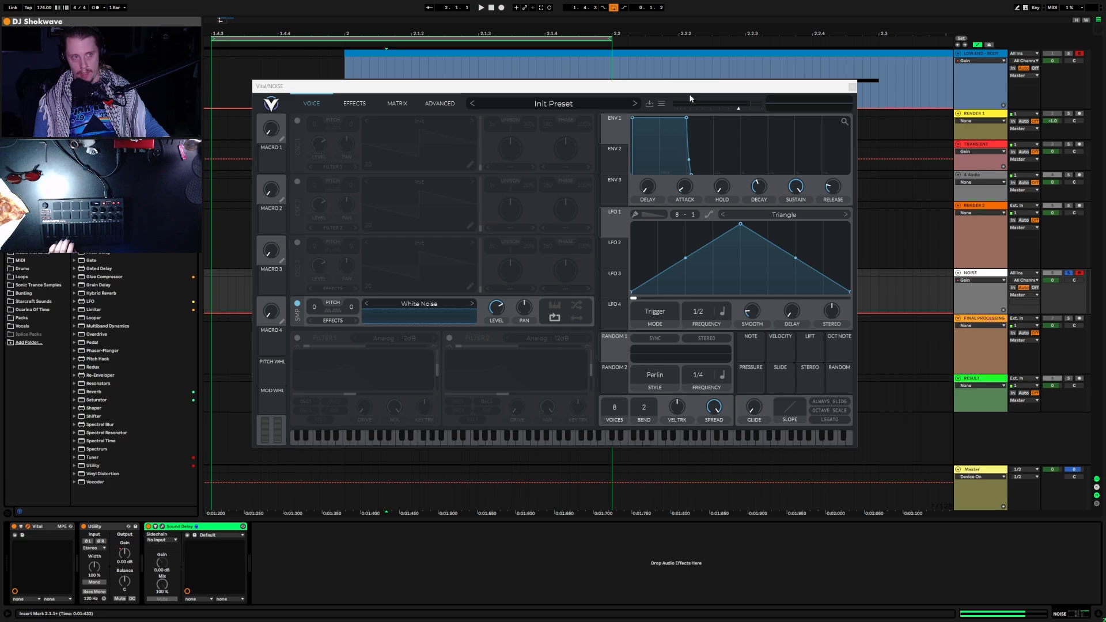
pyautogui.moveTo(691, 86); pyautogui.dragTo(640, 143)
pyautogui.click(422, 293)
pyautogui.press('space')
pyautogui.press('space')
pyautogui.click(1023, 288)
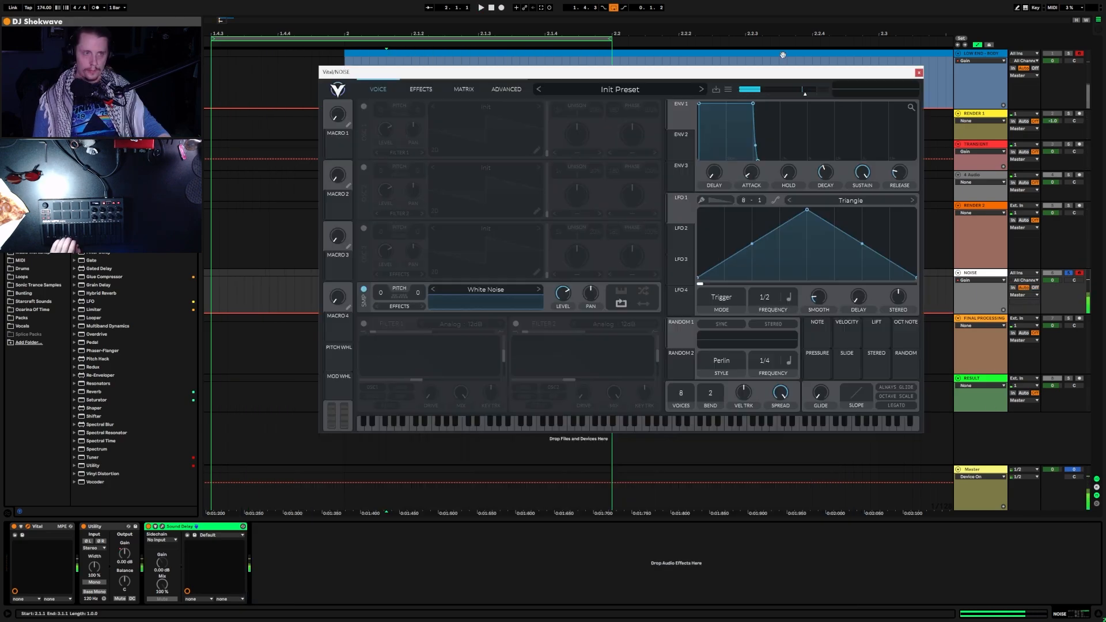
pyautogui.moveTo(768, 72); pyautogui.dragTo(662, 86)
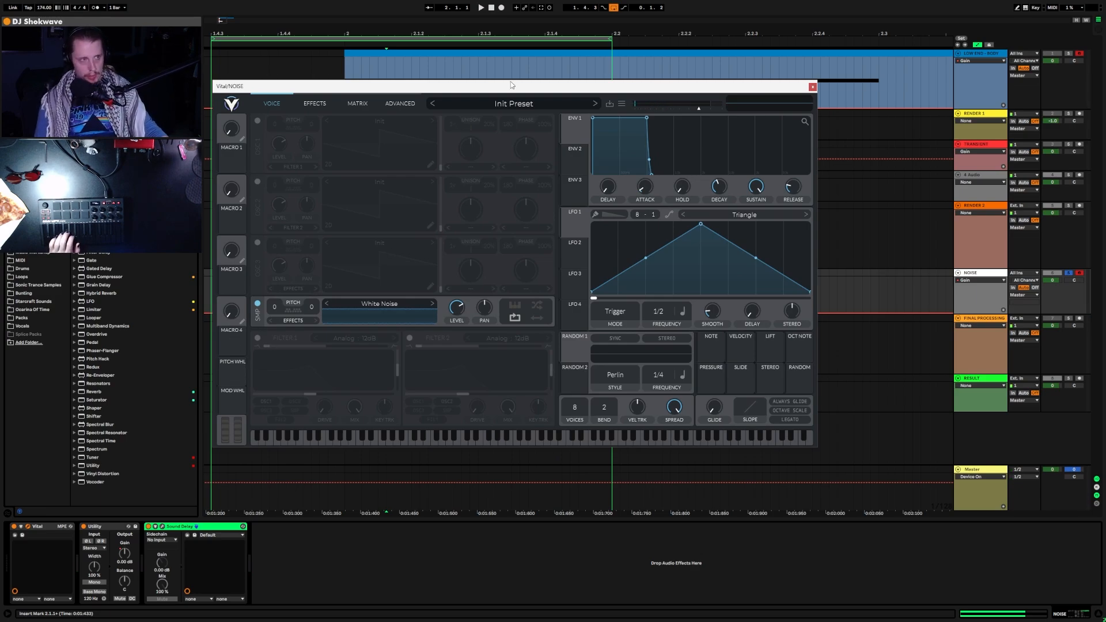
pyautogui.moveTo(511, 85); pyautogui.dragTo(468, 56)
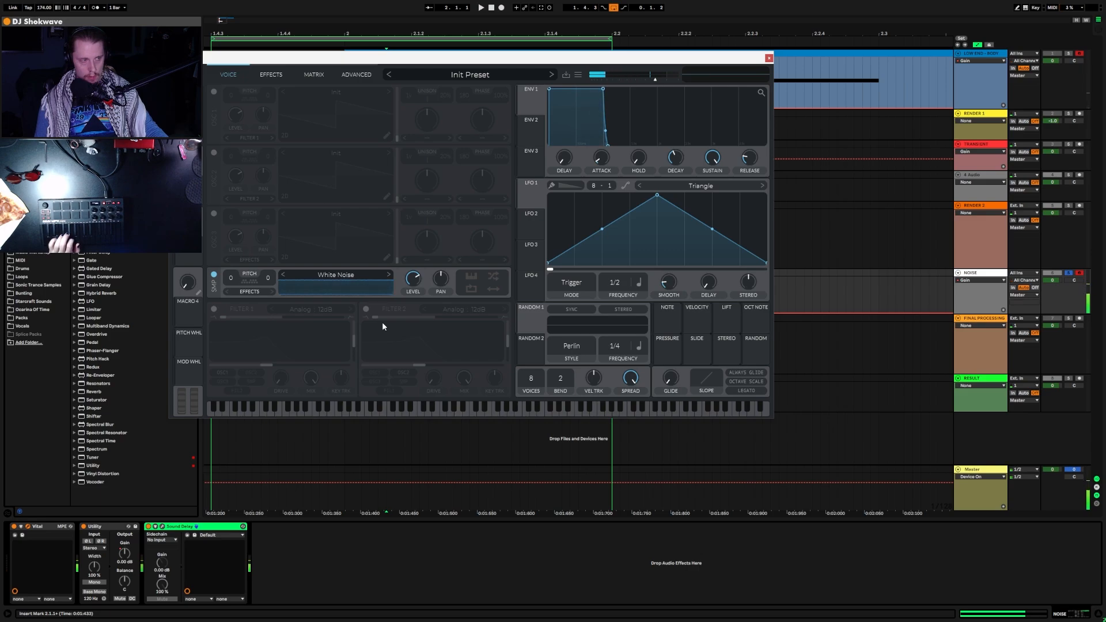
# Step: Audition Vital's noise samples (Jack Hammer, Waves, Pink Noise, Box Fan, Sandstorm…) and load River
pyautogui.click(336, 275)
pyautogui.click(531, 333)
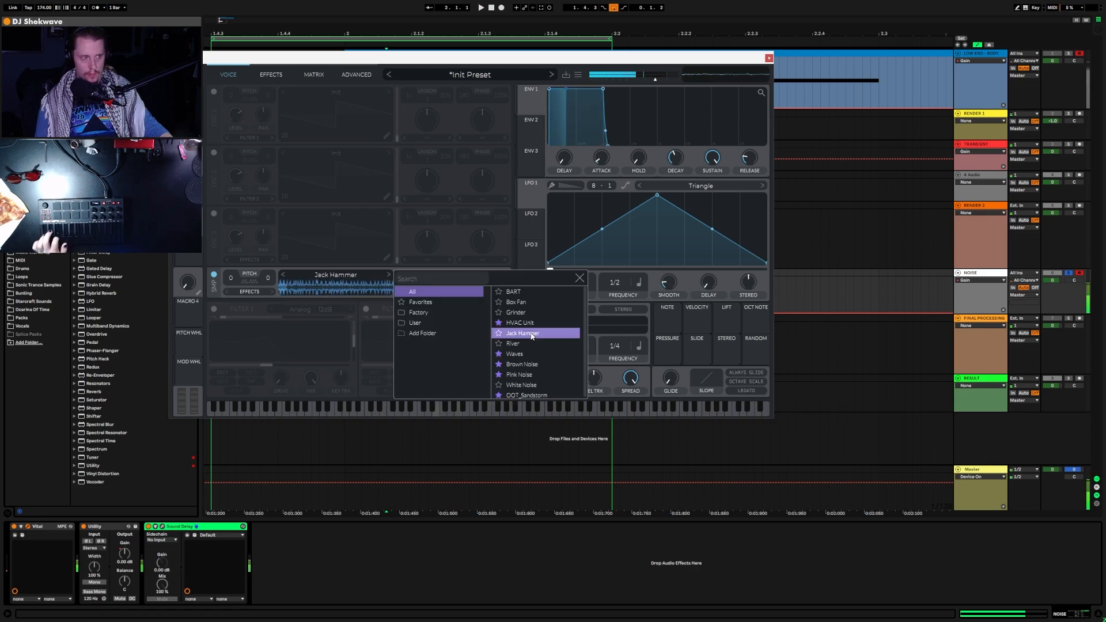
pyautogui.click(526, 344)
pyautogui.click(533, 355)
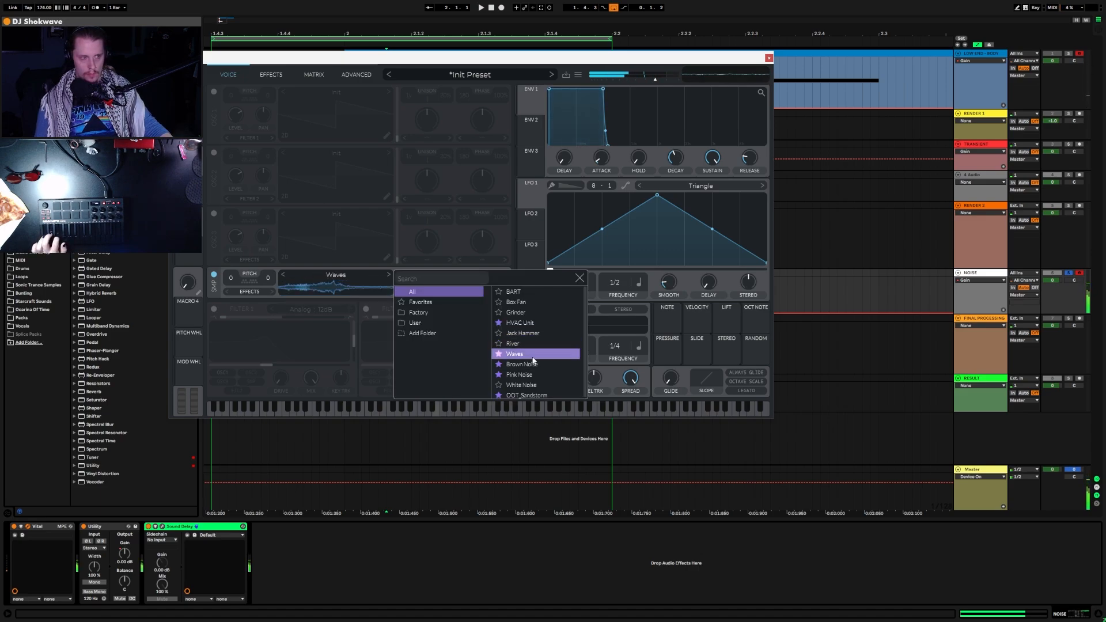
pyautogui.click(533, 364)
pyautogui.click(532, 375)
pyautogui.click(535, 385)
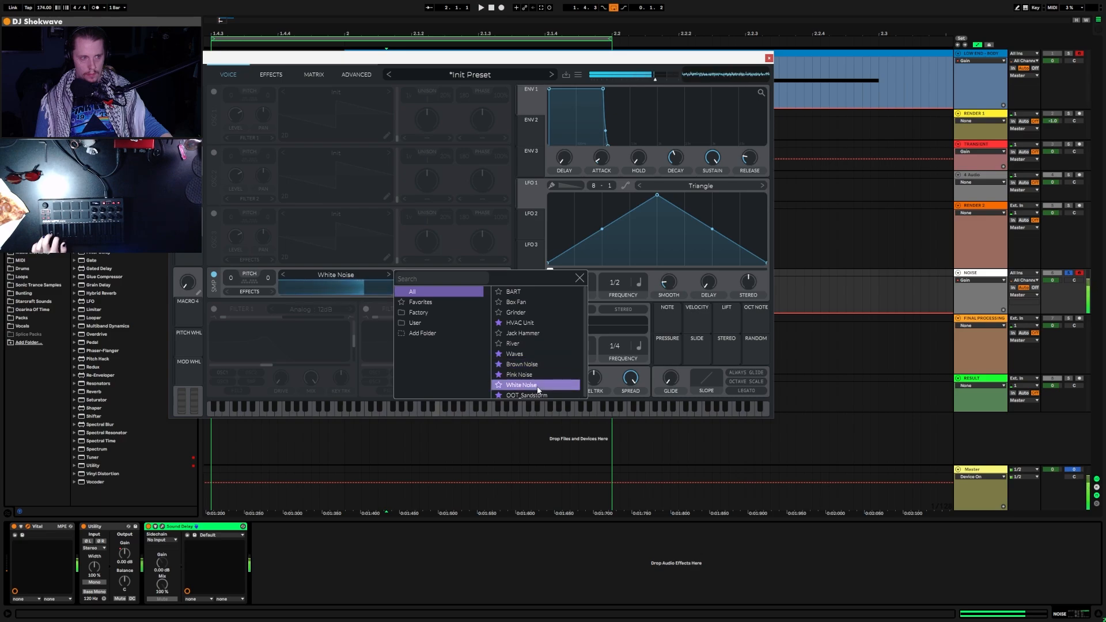
pyautogui.click(532, 374)
pyautogui.click(535, 364)
pyautogui.click(534, 354)
pyautogui.click(536, 323)
pyautogui.click(539, 312)
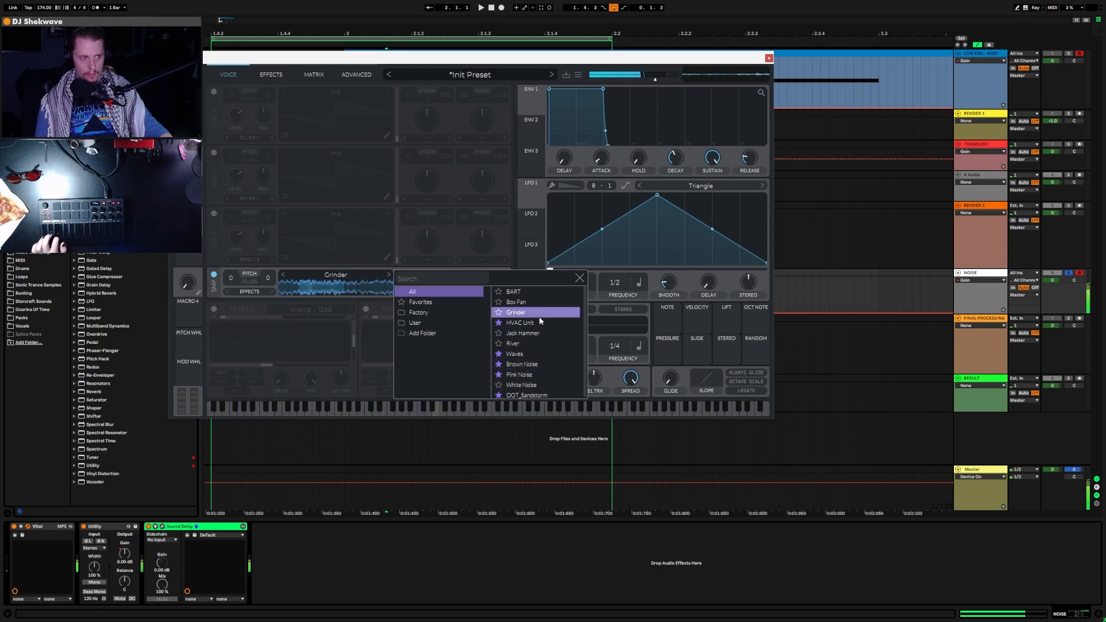
pyautogui.click(534, 303)
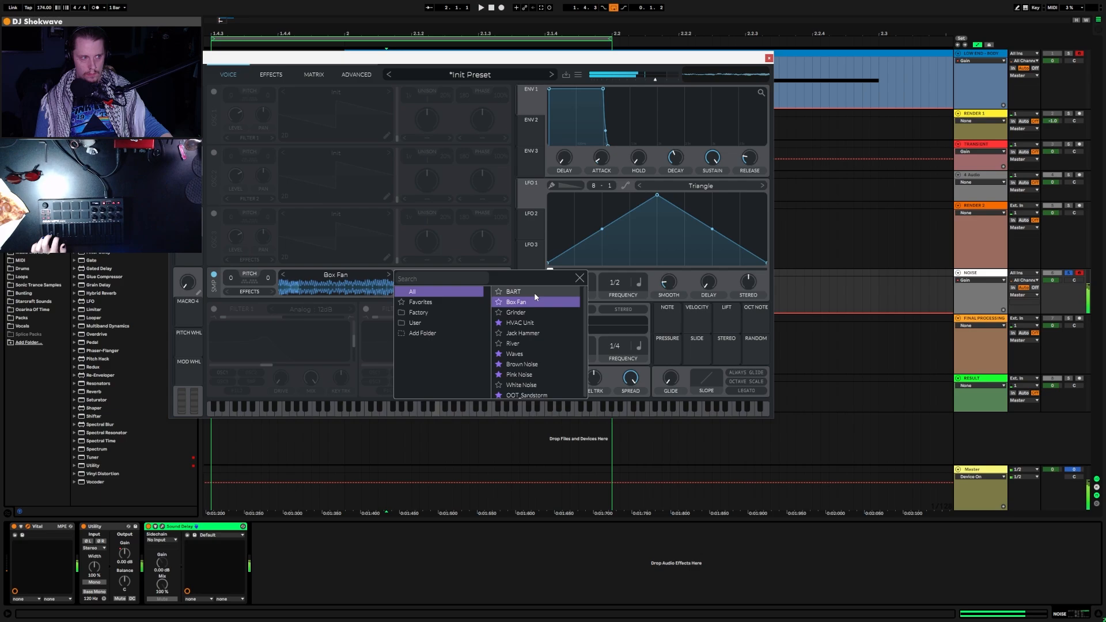
pyautogui.click(524, 385)
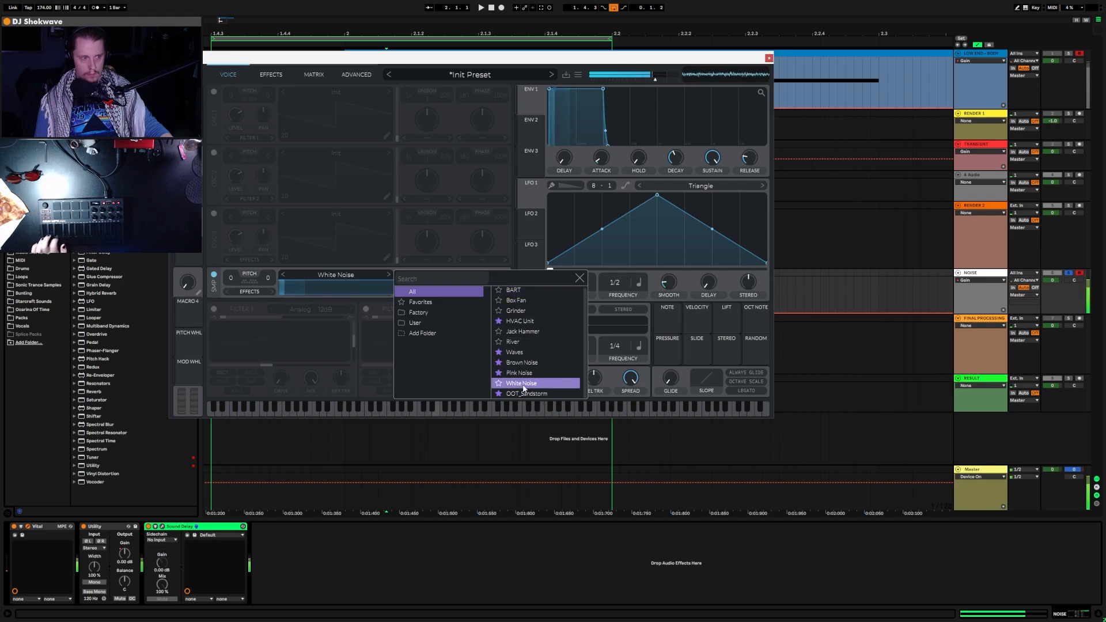
pyautogui.click(524, 393)
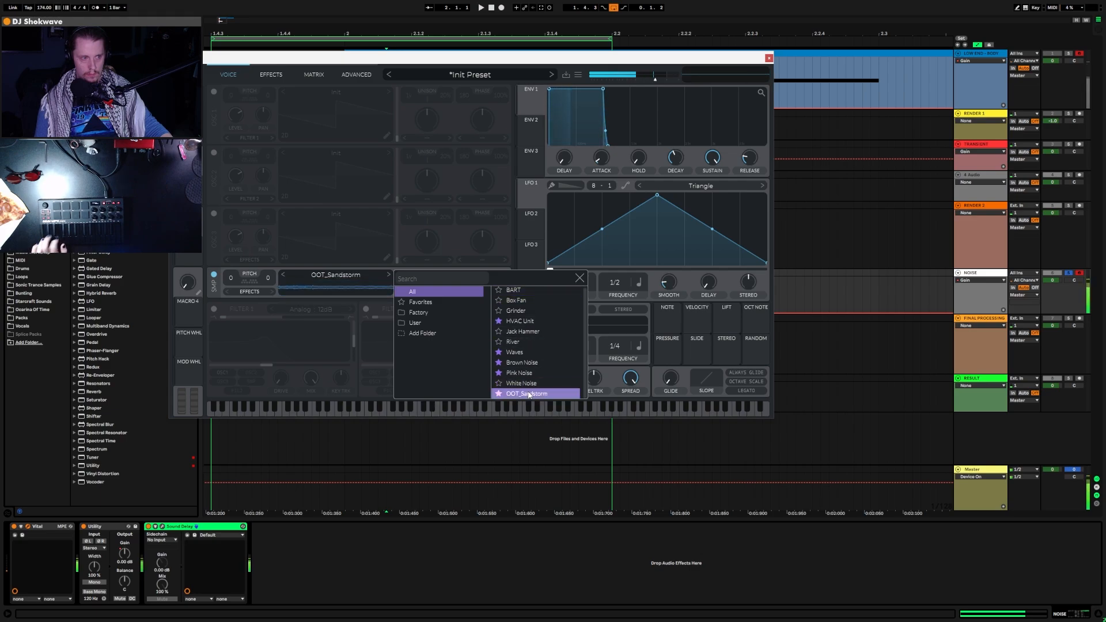
pyautogui.click(536, 352)
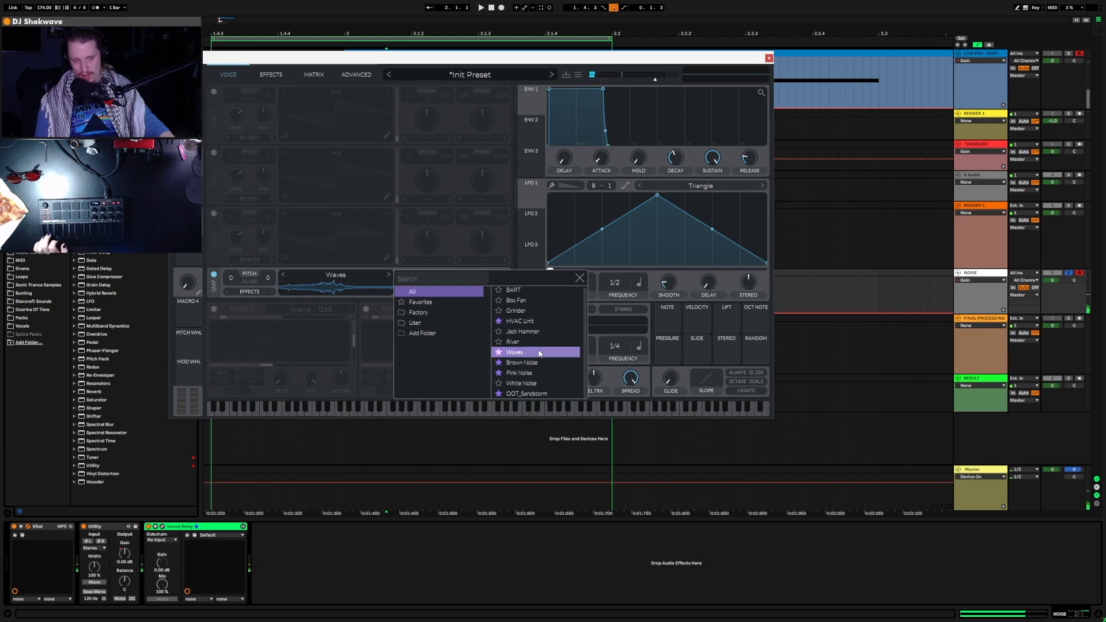
pyautogui.click(512, 342)
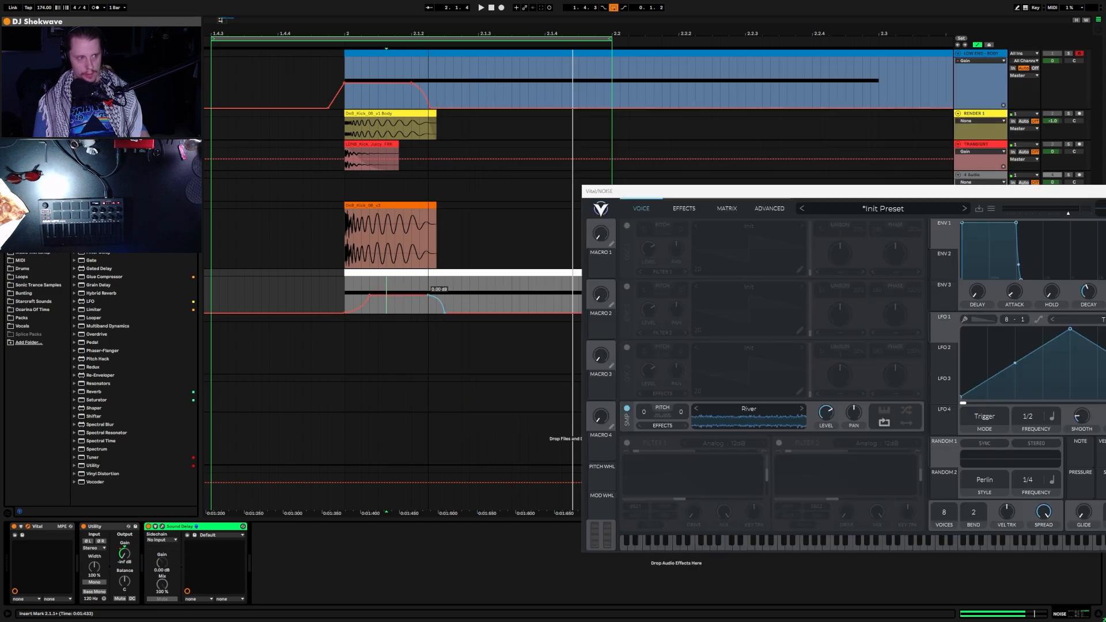
# Step: Move the 0.00 dB gain breakpoint slightly earlier and play the kick with the River noise
pyautogui.moveTo(428, 295); pyautogui.dragTo(419, 295)
pyautogui.moveTo(807, 189); pyautogui.dragTo(554, 128)
pyautogui.press('space')
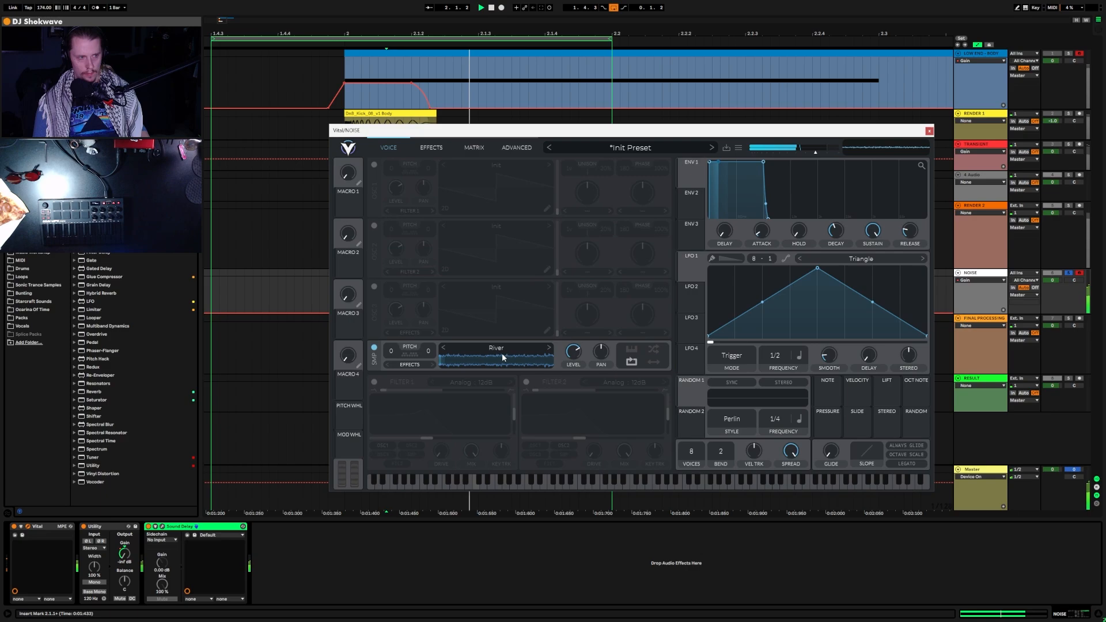
# Step: Switch the oscillator sample to BART, transpose it up to 16, and show Vital's effects
pyautogui.click(548, 349)
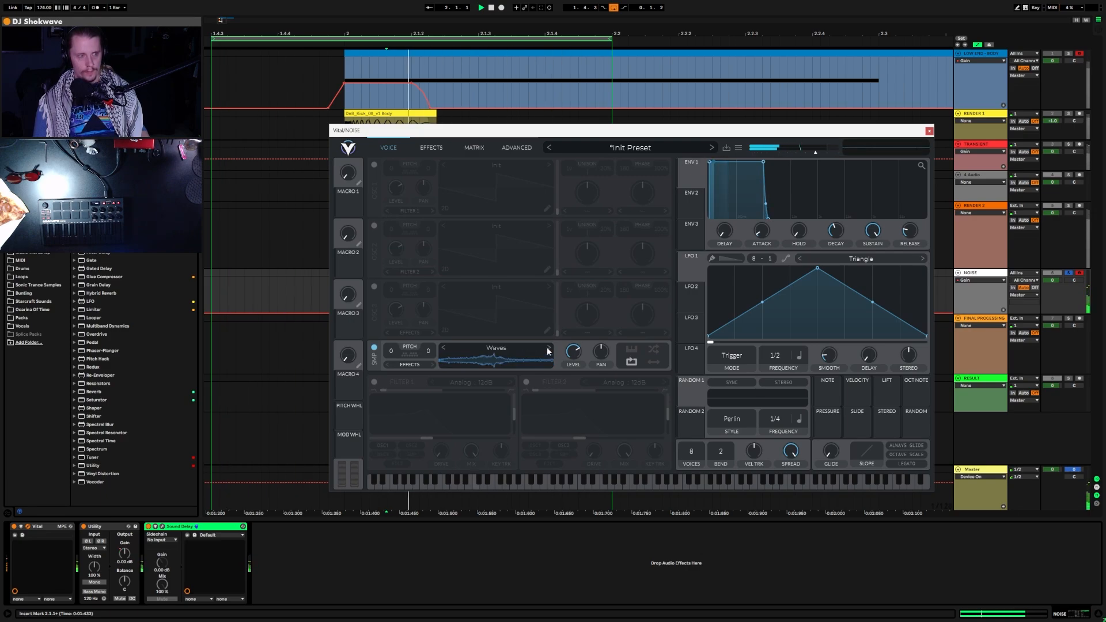
pyautogui.click(443, 348)
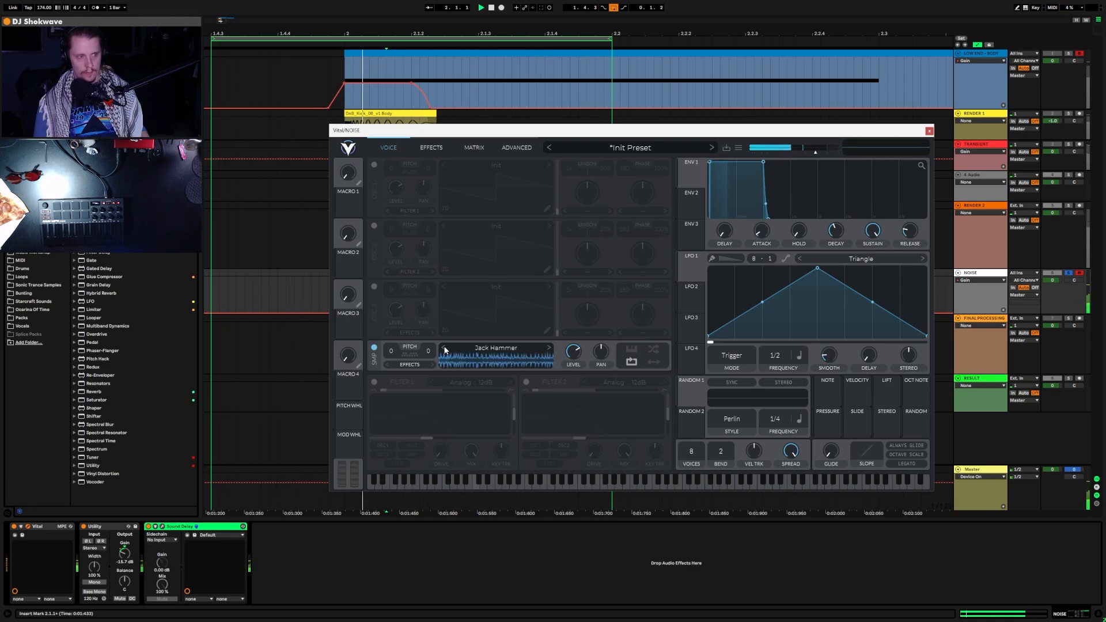
pyautogui.click(444, 347)
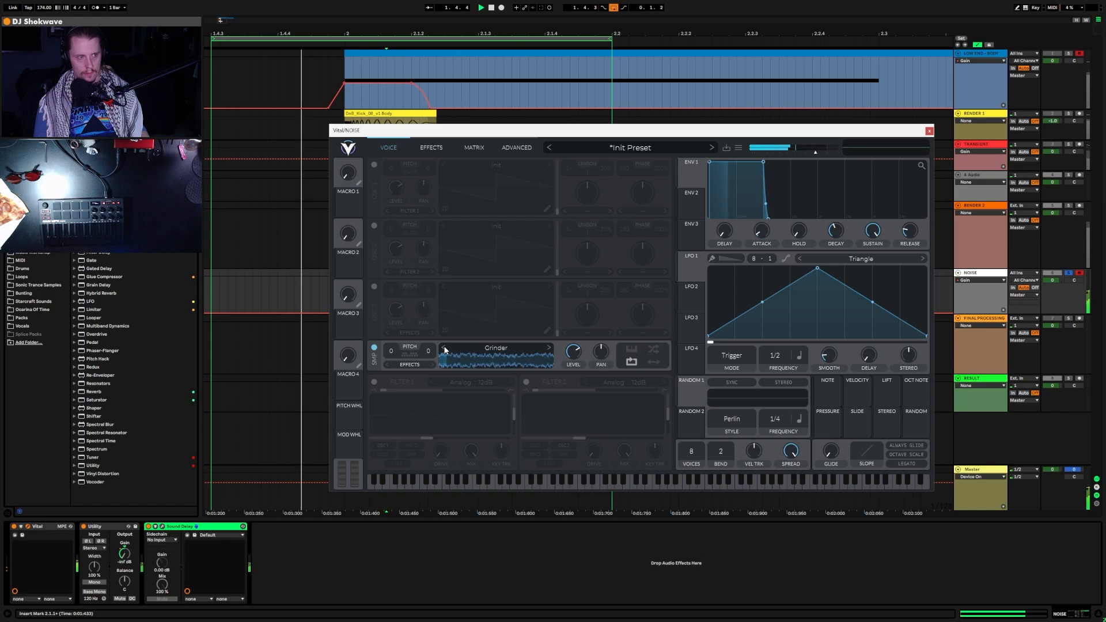
pyautogui.click(444, 348)
pyautogui.click(442, 349)
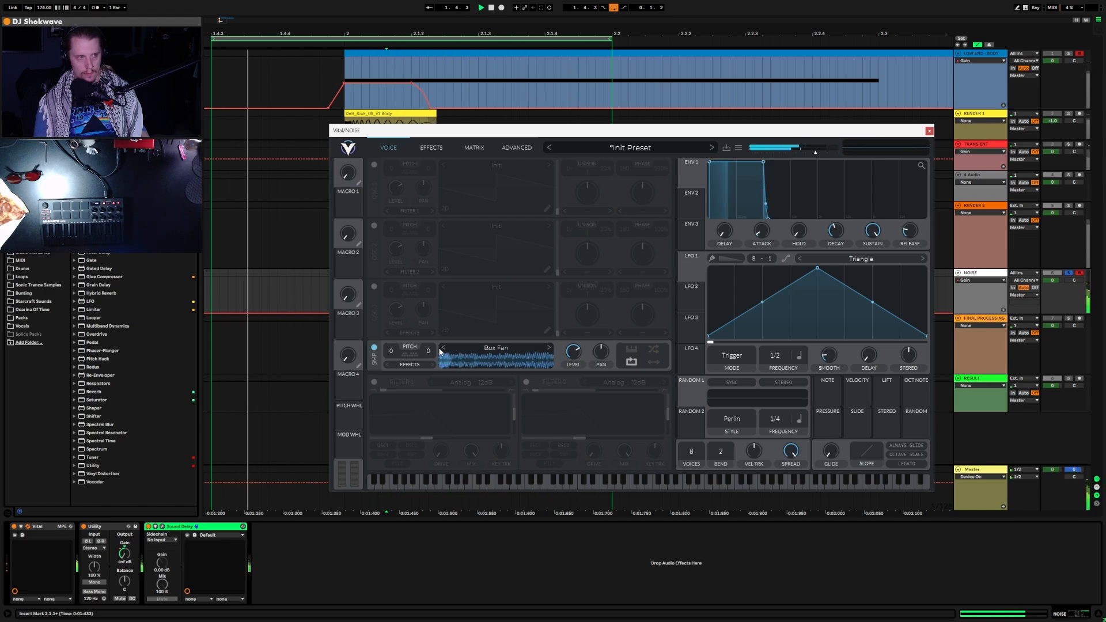
pyautogui.click(442, 349)
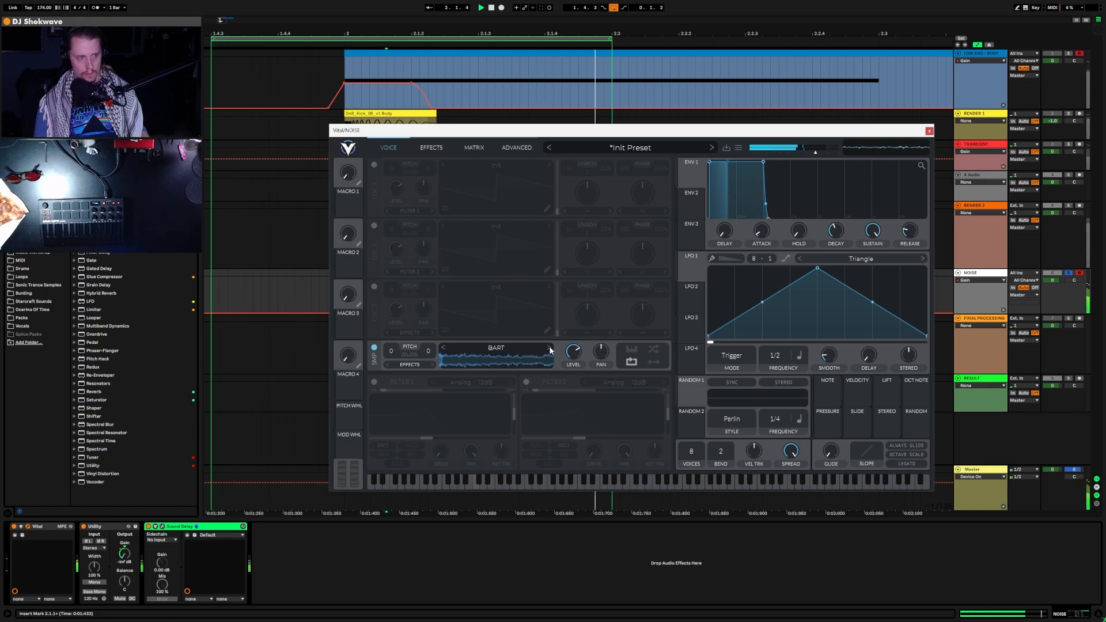
pyautogui.moveTo(391, 351); pyautogui.dragTo(410, 293)
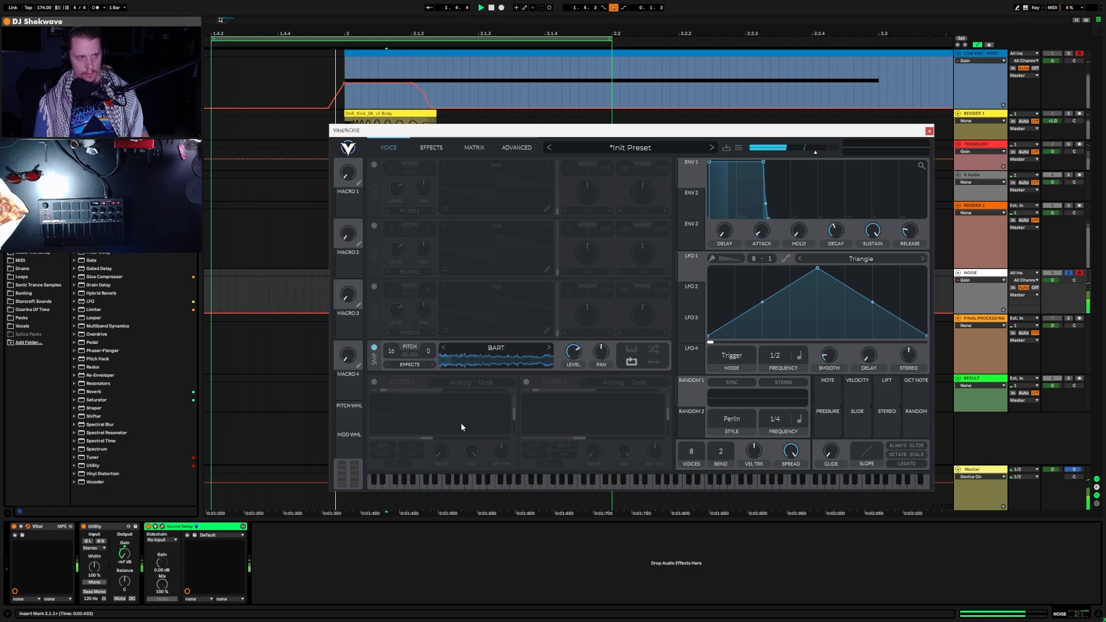
pyautogui.click(431, 147)
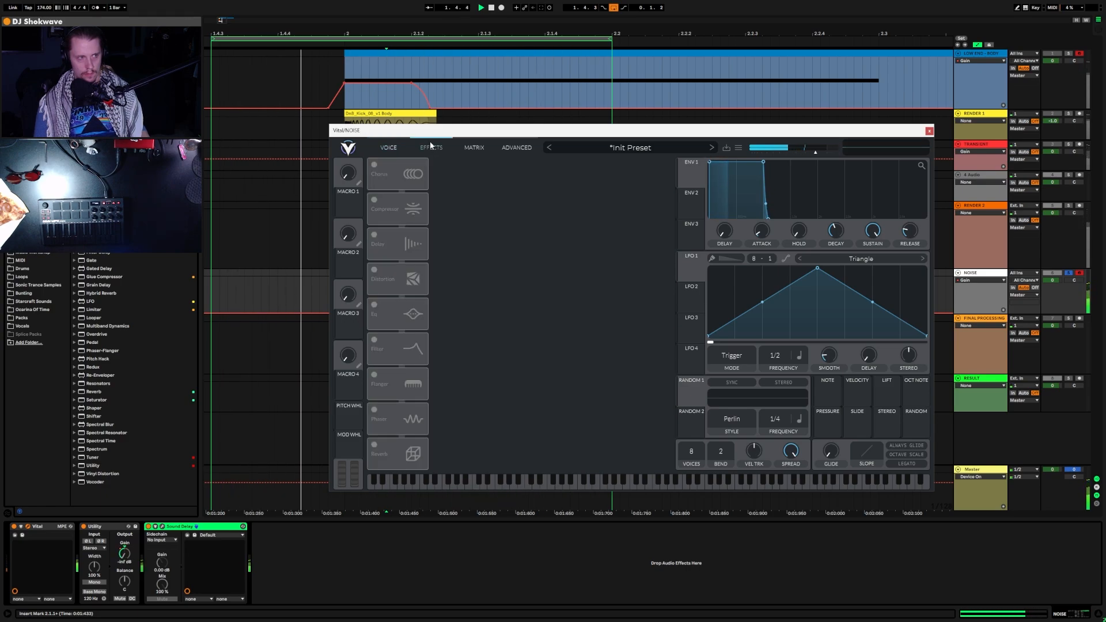
# Step: Enable Vital's distortion as Hard Clip with lowered drive, close Vital, and select the Master track
pyautogui.click(376, 271)
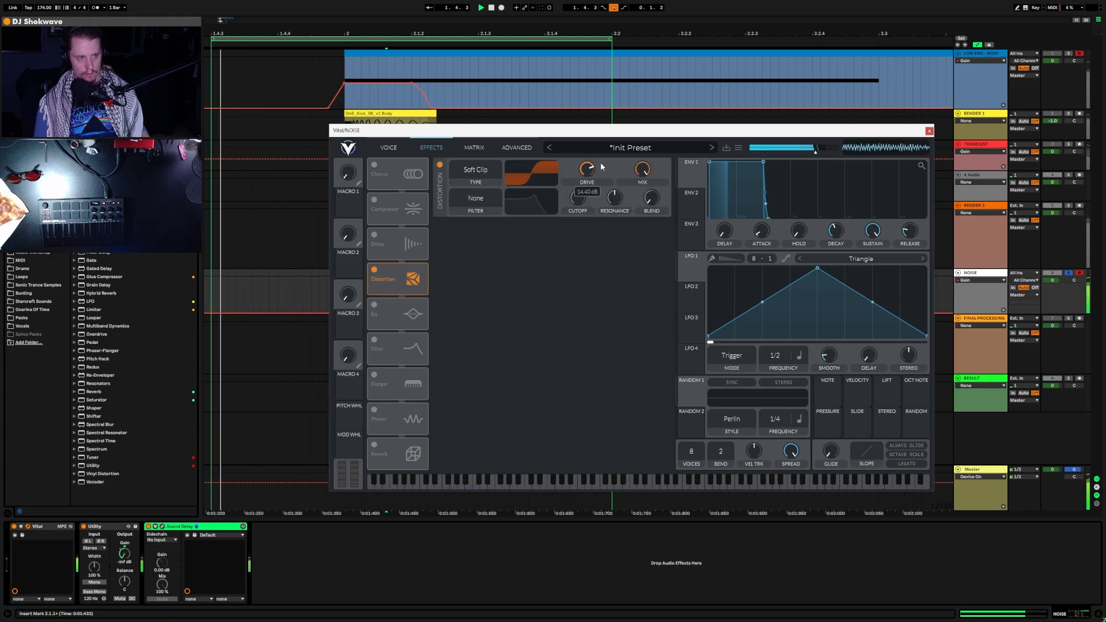
pyautogui.moveTo(596, 168); pyautogui.dragTo(643, 184)
pyautogui.click(476, 169)
pyautogui.click(474, 206)
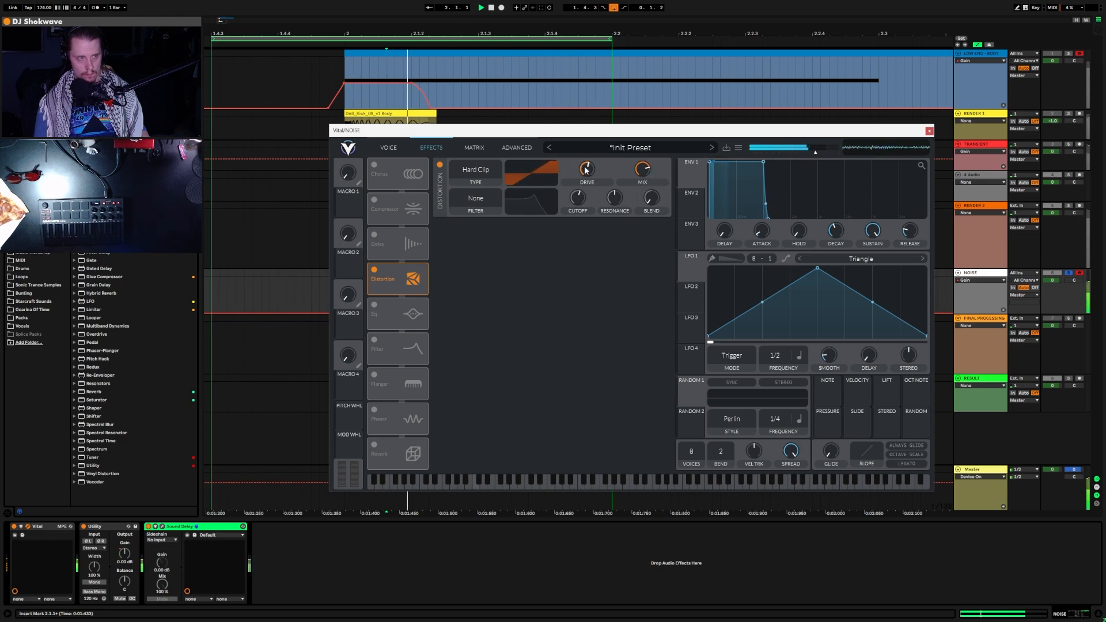
pyautogui.click(928, 133)
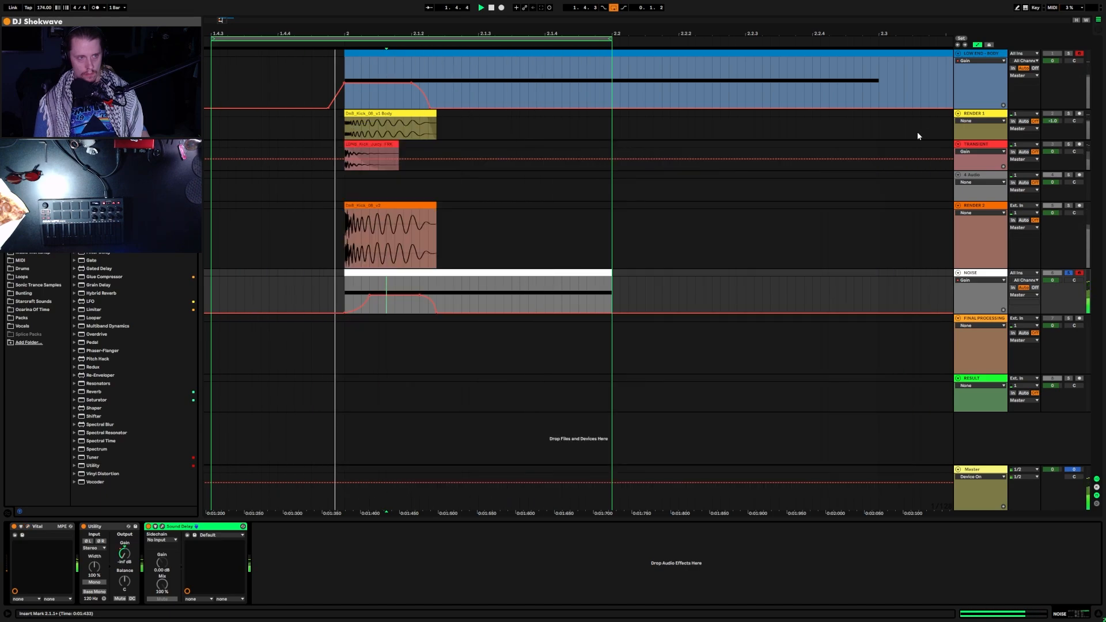
pyautogui.click(983, 488)
# Step: Check the master in SPAN, then open Voxengo Sound Delay's window on the NOISE track
pyautogui.click(105, 527)
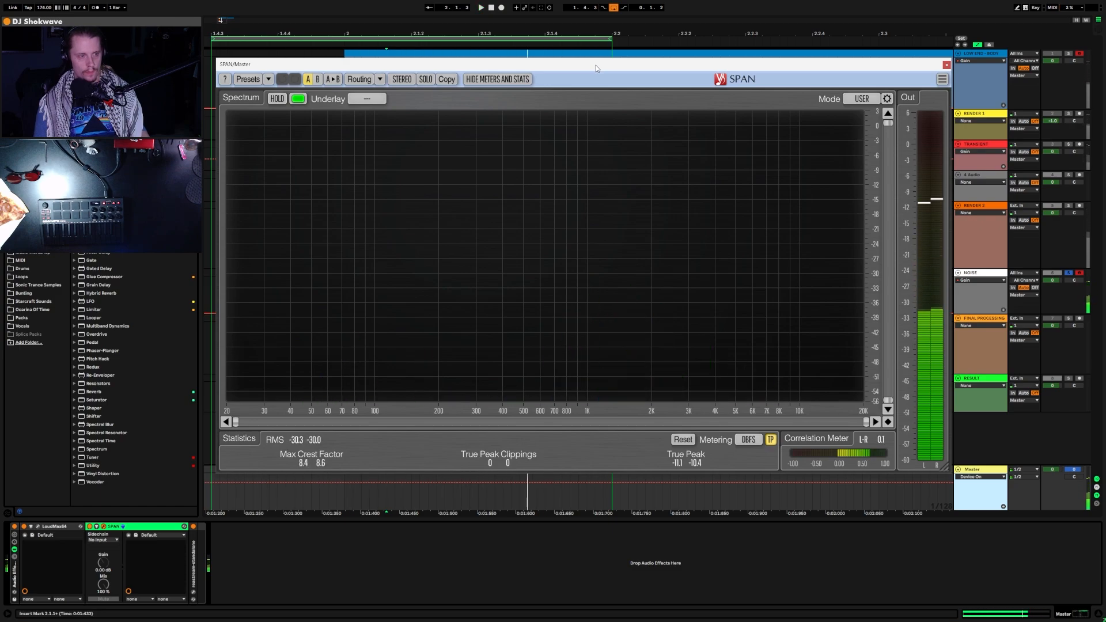
pyautogui.hotkey('ctrl', 'alt', 'p')
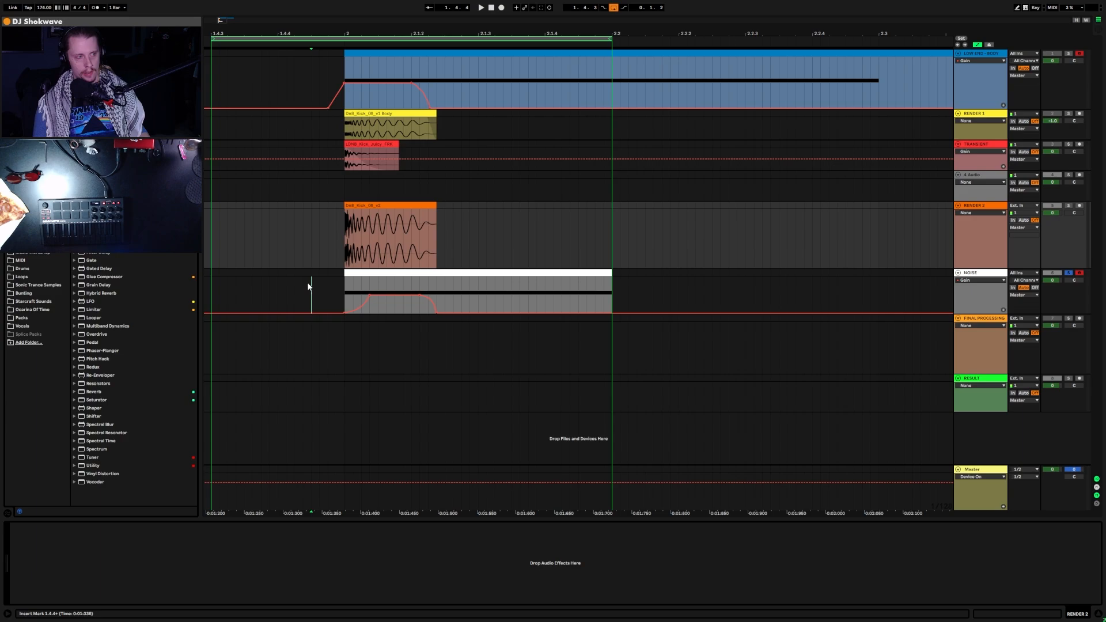
pyautogui.click(310, 291)
pyautogui.click(163, 527)
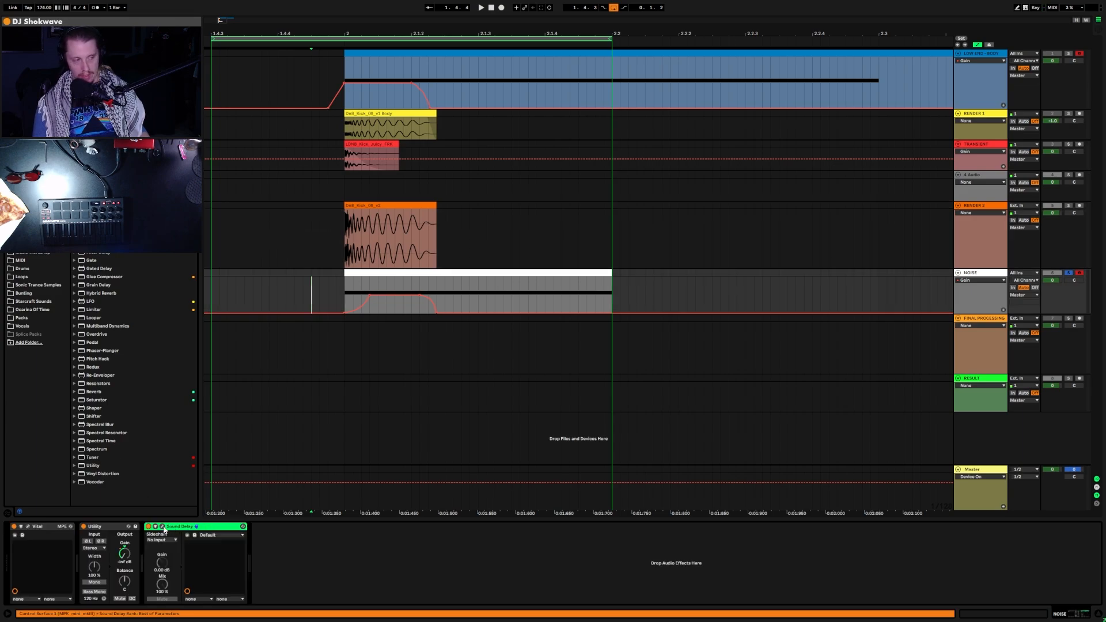
pyautogui.moveTo(272, 273); pyautogui.dragTo(637, 73)
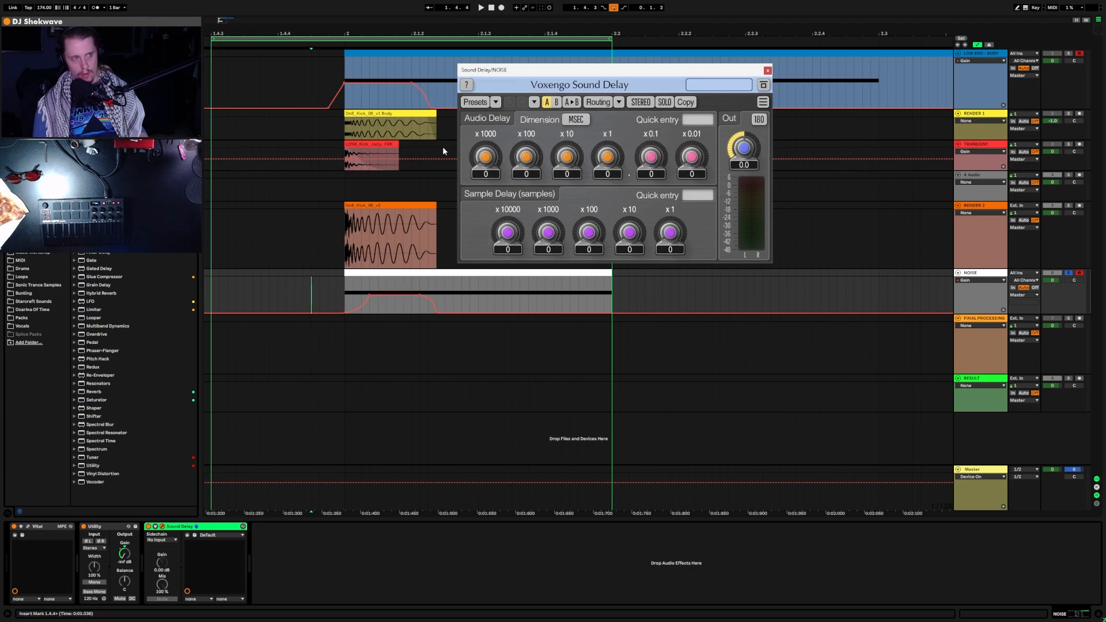
pyautogui.click(576, 119)
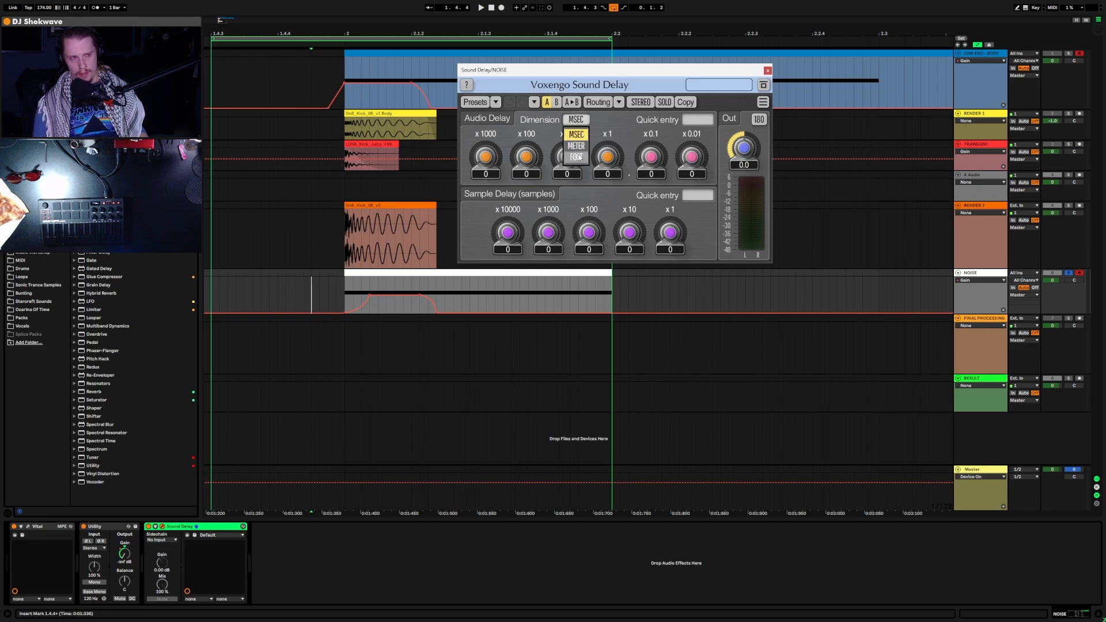
pyautogui.click(598, 119)
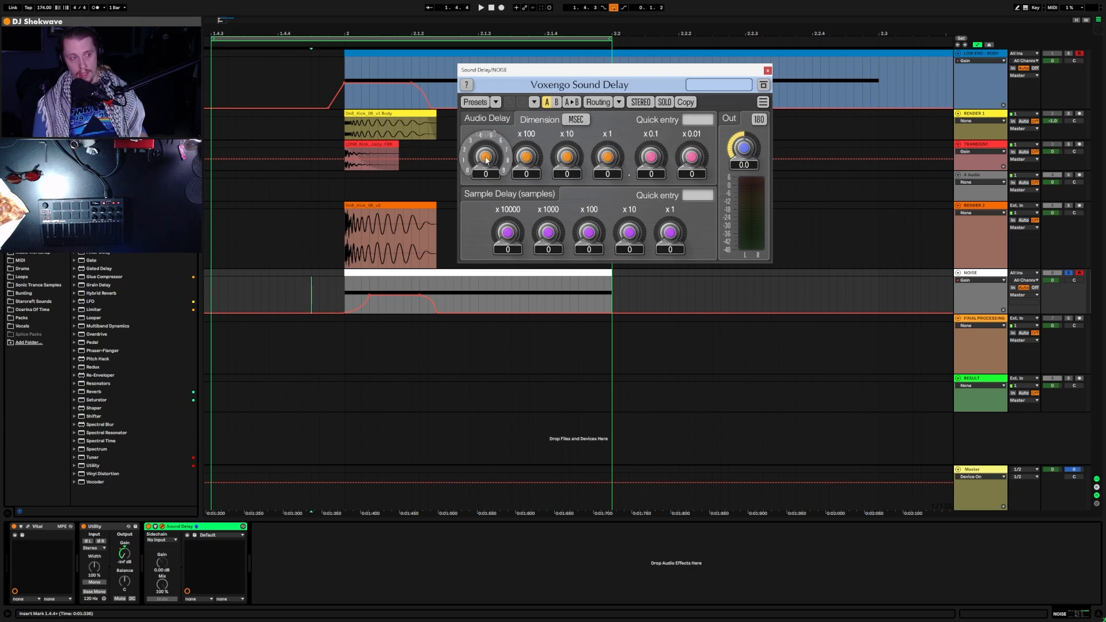
pyautogui.moveTo(569, 70); pyautogui.dragTo(722, 191)
pyautogui.scroll(2, 637, 279)
pyautogui.press('space')
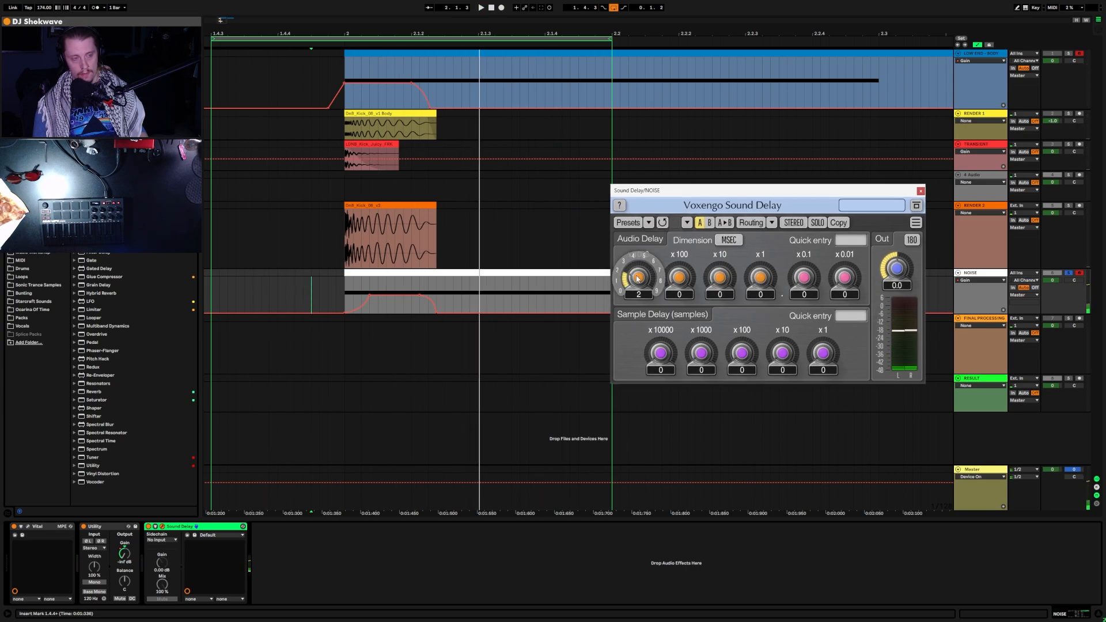
pyautogui.scroll(-2, 638, 279)
pyautogui.moveTo(720, 190); pyautogui.dragTo(743, 55)
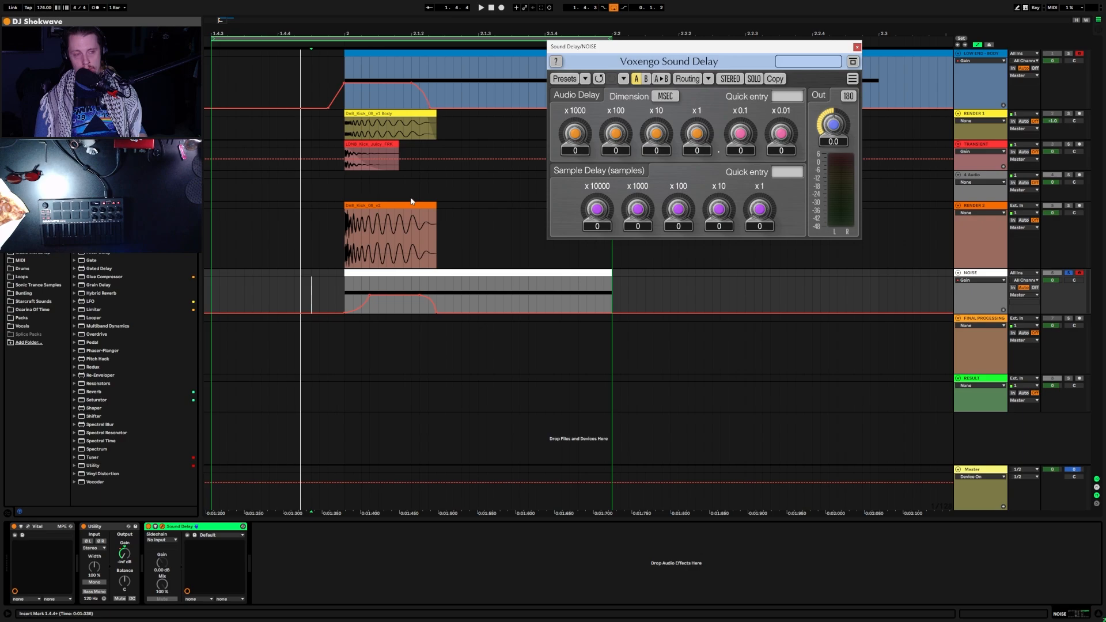
# Step: Delay the NOISE layer 3.4 ms in Sound Delay and drop OS_LMN_Kick 1.wav into the arrangement
pyautogui.moveTo(628, 47); pyautogui.dragTo(604, 64)
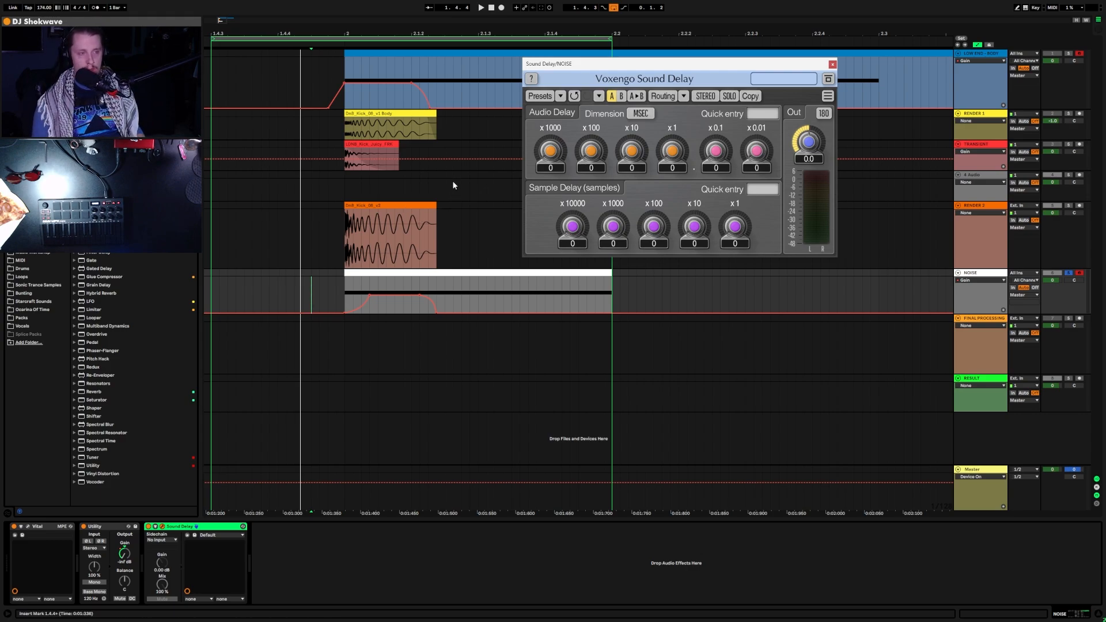
pyautogui.moveTo(684, 69); pyautogui.dragTo(613, 72)
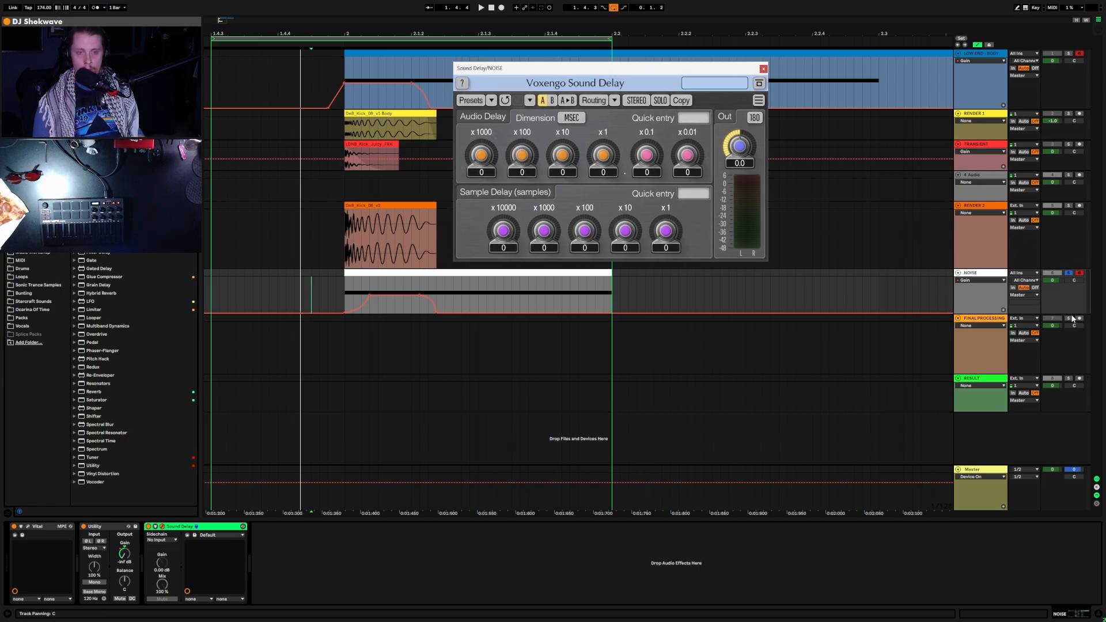
pyautogui.press('space')
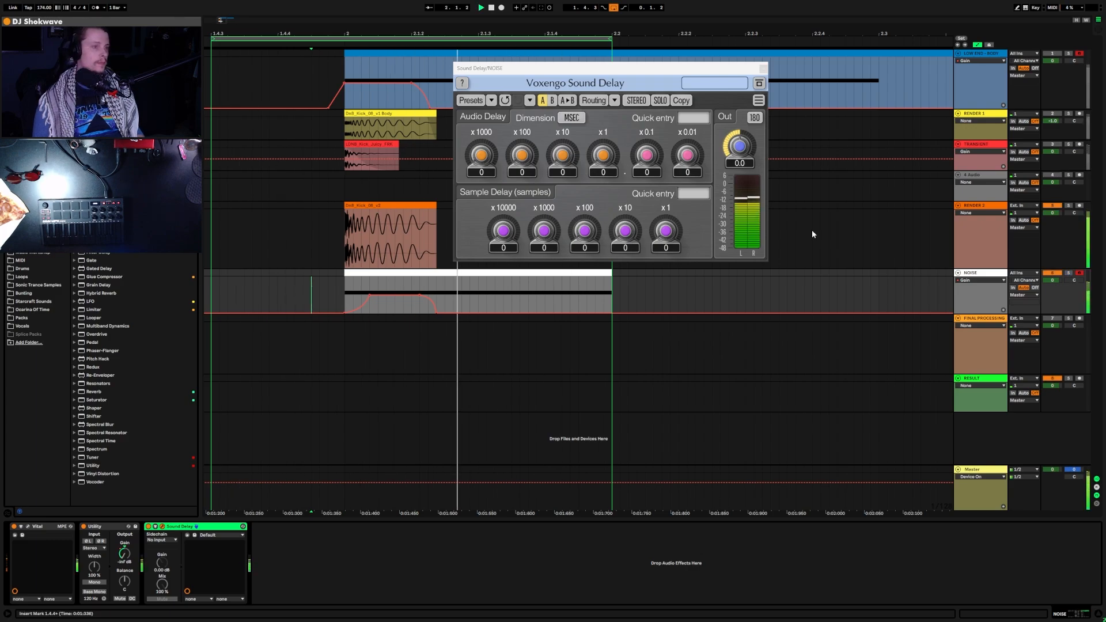
pyautogui.click(563, 156)
pyautogui.moveTo(563, 156); pyautogui.dragTo(646, 178)
pyautogui.doubleClick(563, 155)
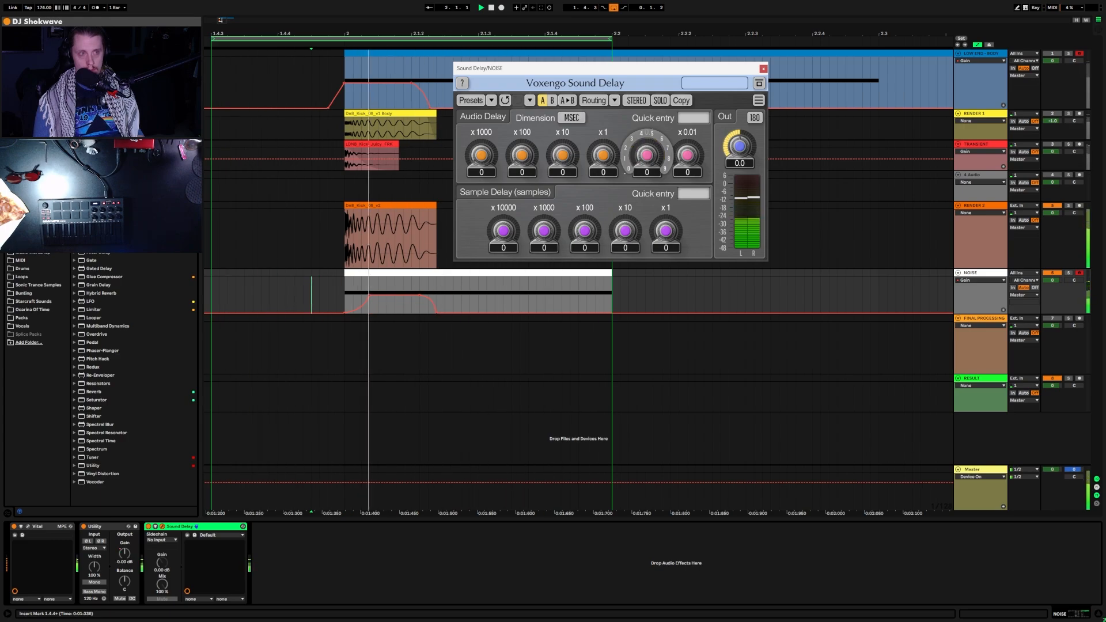
pyautogui.moveTo(604, 155); pyautogui.dragTo(603, 144)
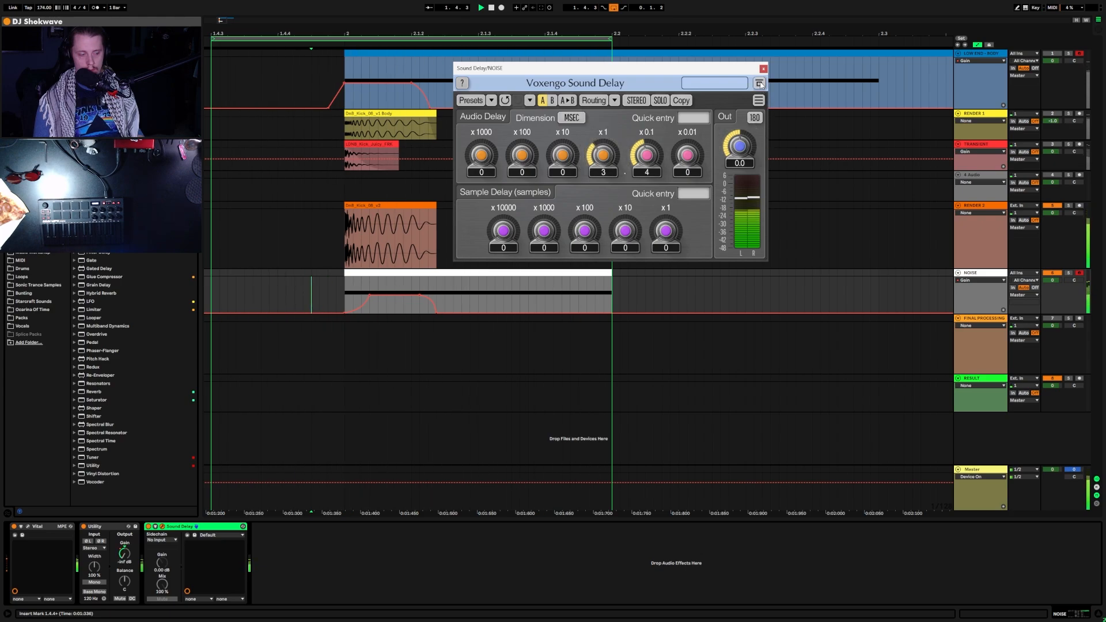
pyautogui.moveTo(641, 73); pyautogui.dragTo(690, 80)
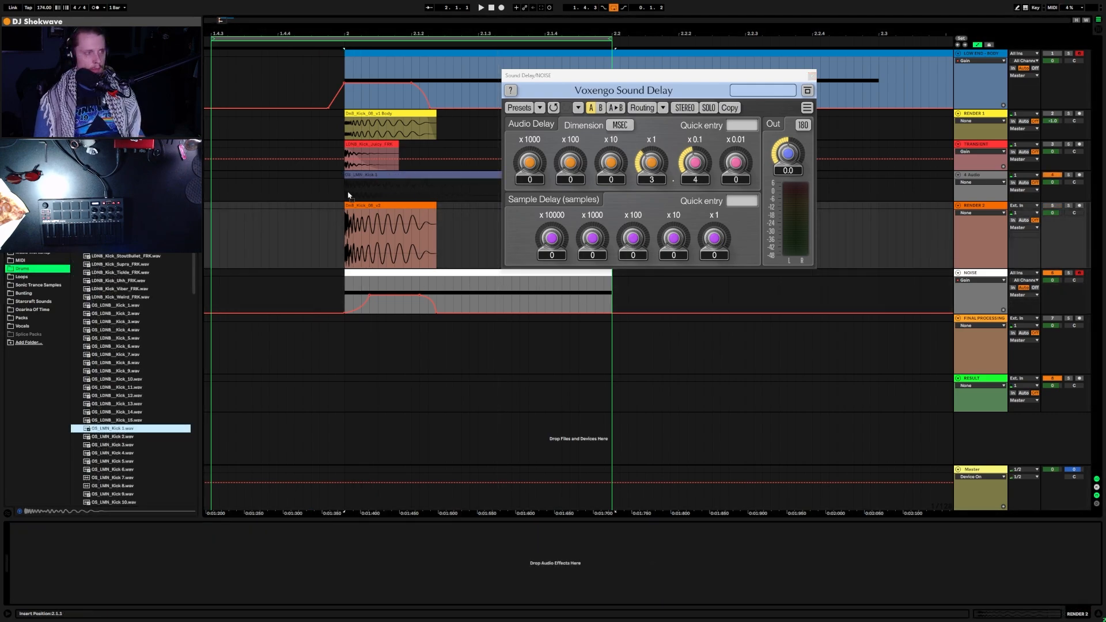
pyautogui.moveTo(113, 428); pyautogui.dragTo(349, 195)
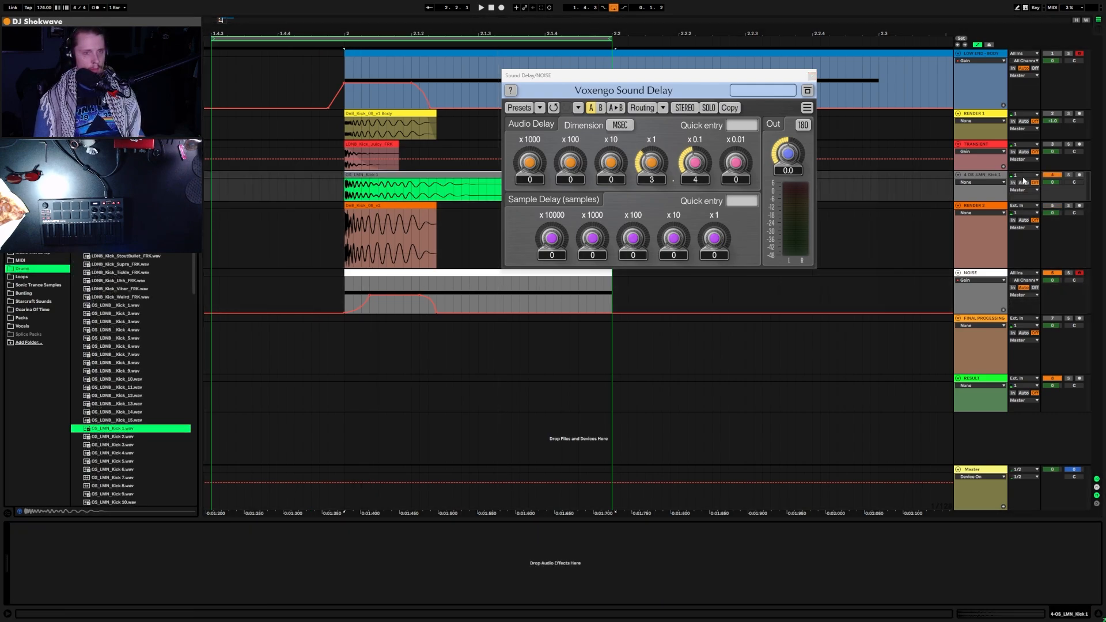
# Step: Move the OS_LMN_Kick 1 track below RENDER 2 and trim its clip's start and end
pyautogui.press('space')
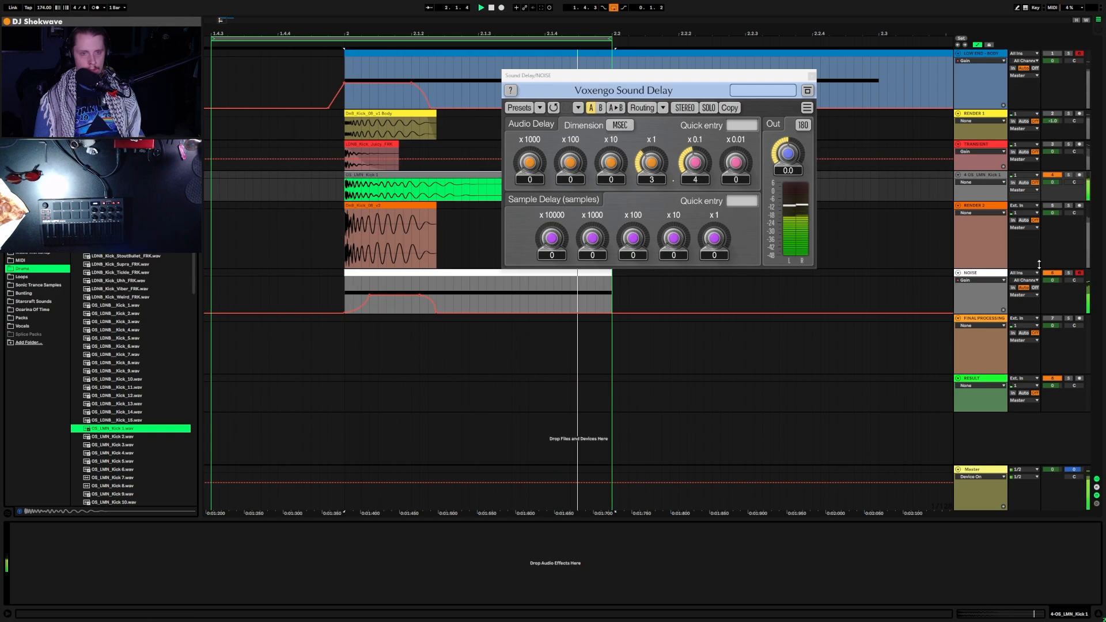
pyautogui.moveTo(699, 82); pyautogui.dragTo(866, 199)
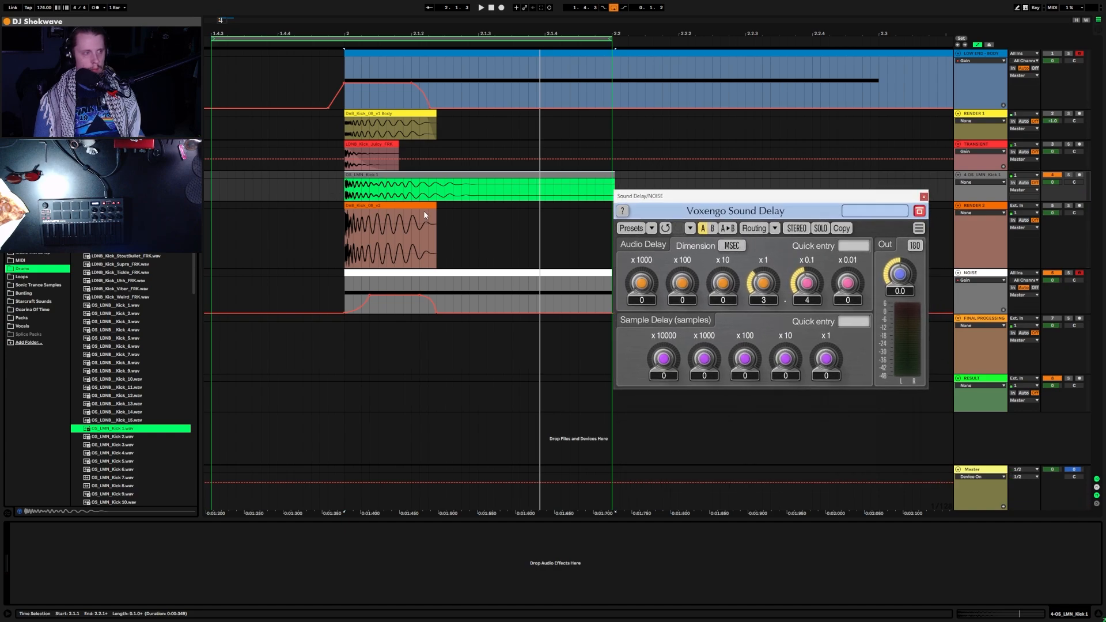
pyautogui.moveTo(984, 176); pyautogui.dragTo(987, 273)
pyautogui.press('a')
pyautogui.moveTo(766, 197); pyautogui.dragTo(832, 60)
pyautogui.moveTo(618, 242); pyautogui.dragTo(459, 252)
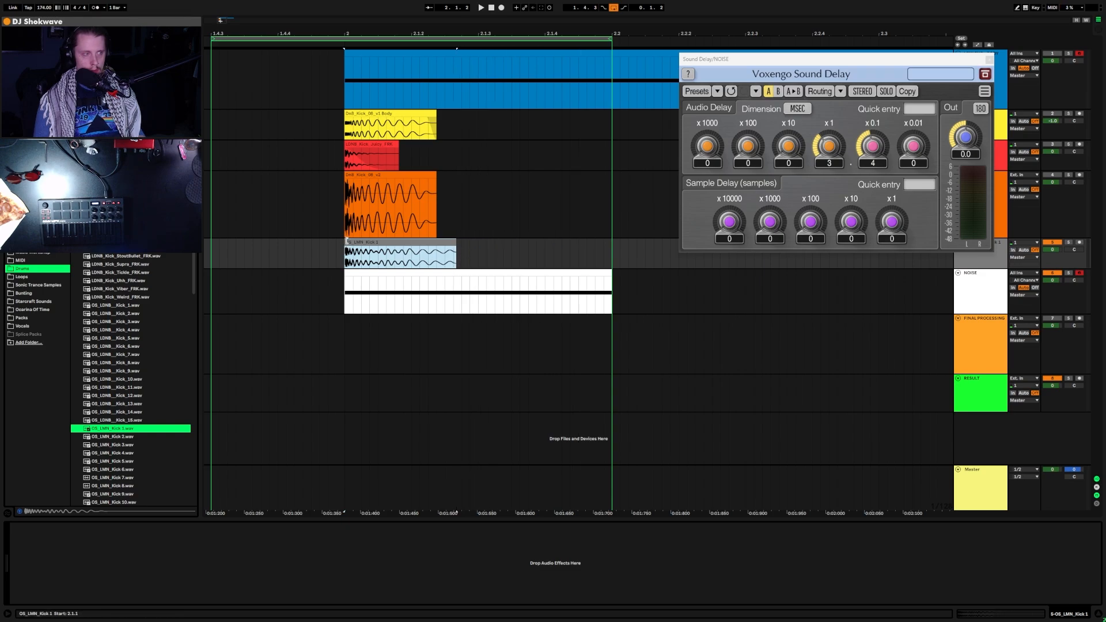
pyautogui.moveTo(345, 247); pyautogui.dragTo(353, 251)
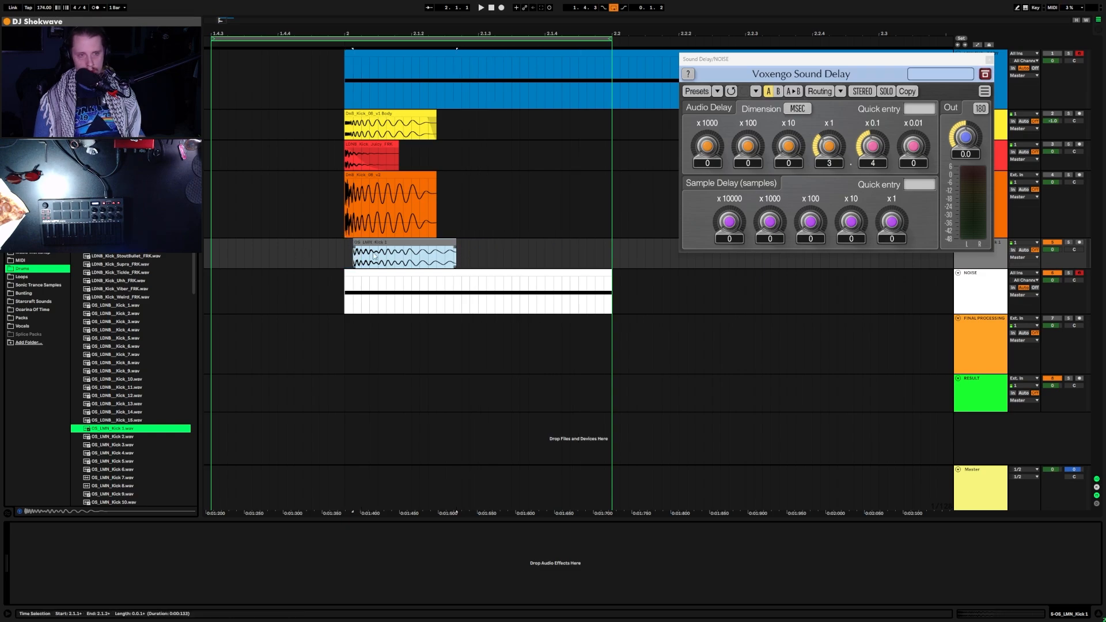
pyautogui.press('a')
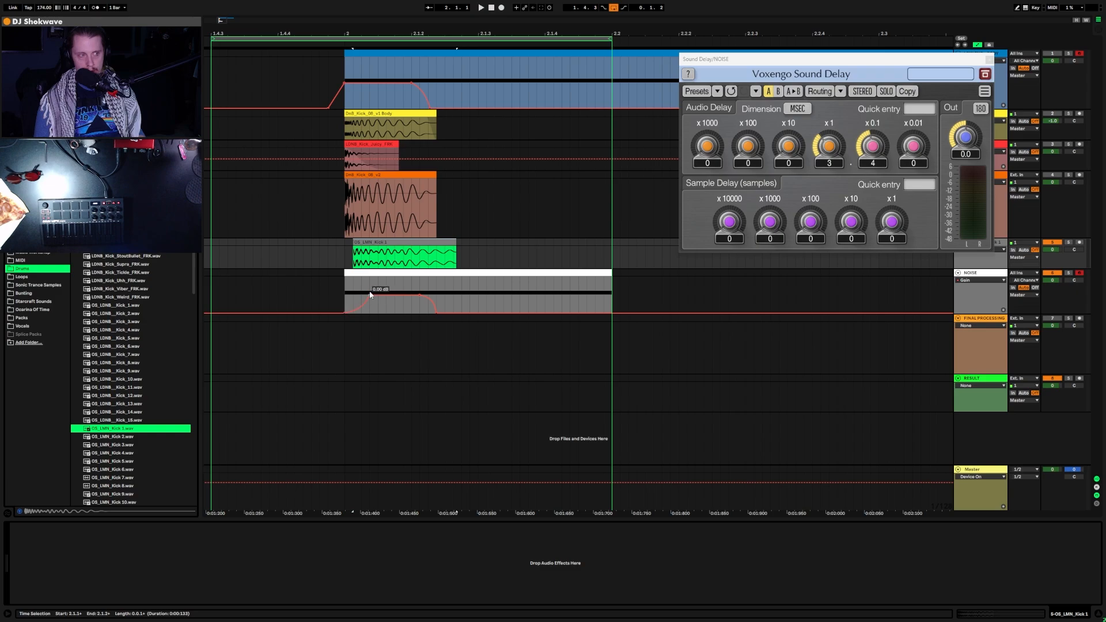
pyautogui.moveTo(354, 244); pyautogui.dragTo(366, 246)
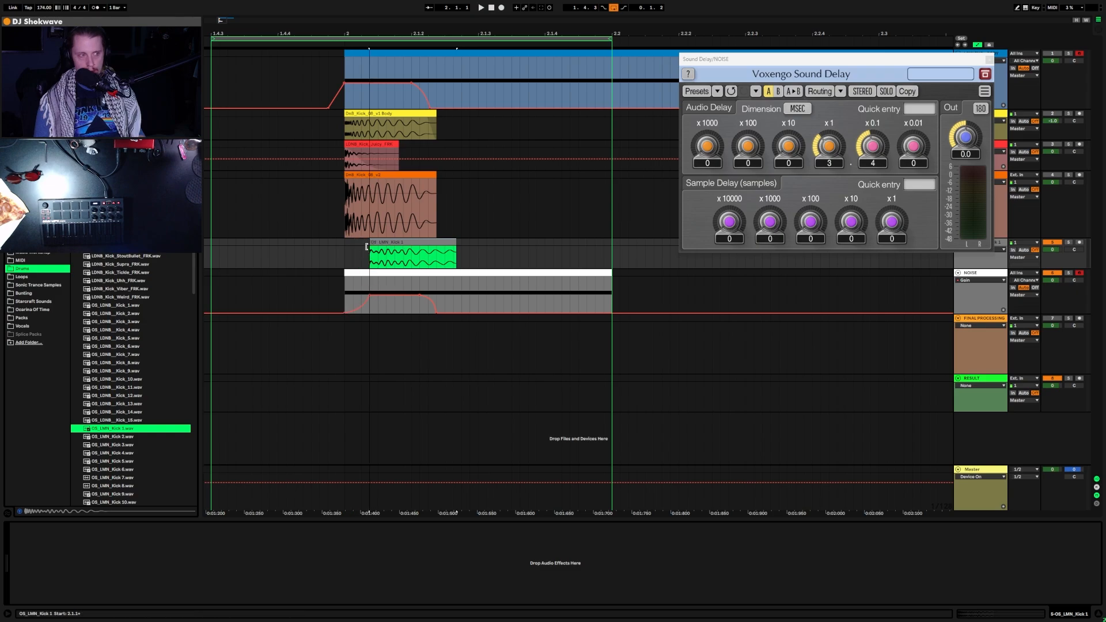
pyautogui.press('a')
# Step: Solo Kick 1 and shorten the OS_LMN_Kick 1 clip with a fade on its tail
pyautogui.click(411, 243)
pyautogui.press('space')
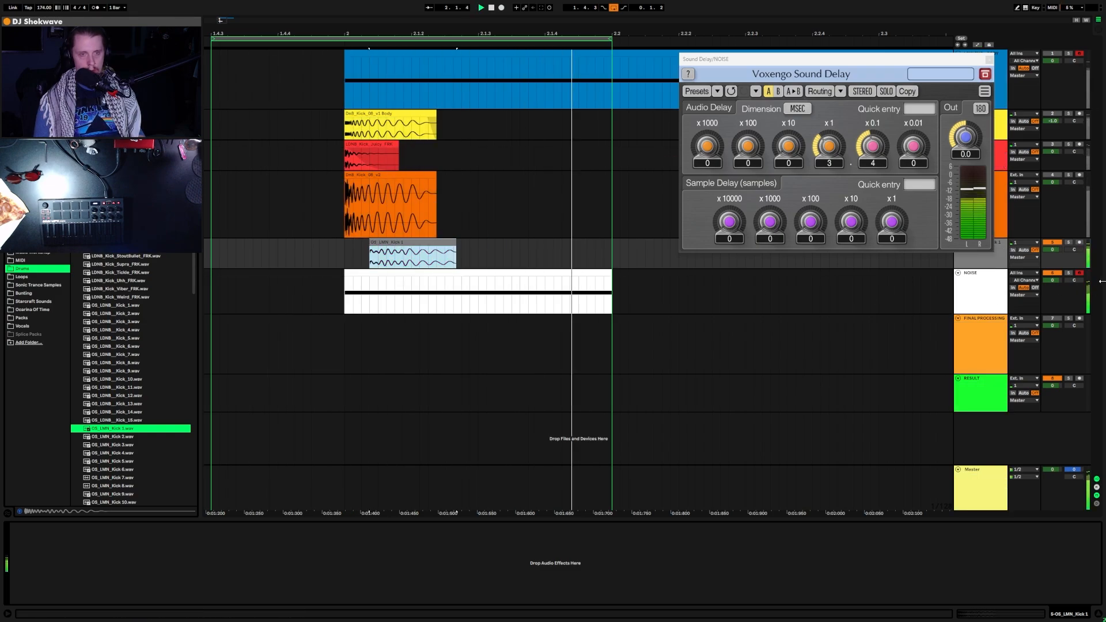
pyautogui.click(1069, 243)
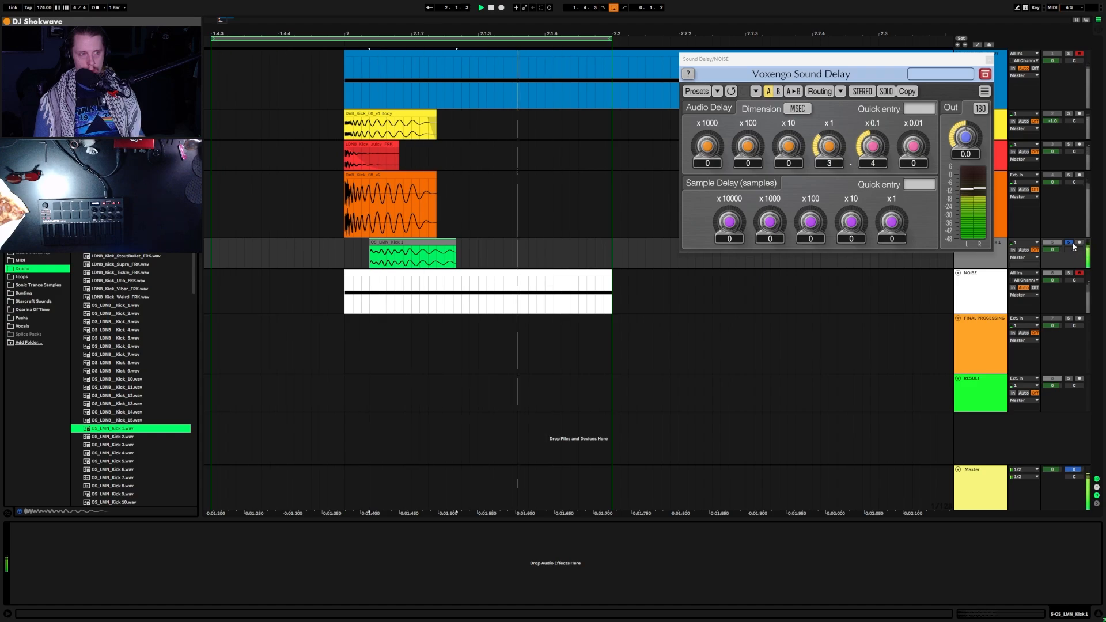
pyautogui.click(455, 242)
pyautogui.moveTo(454, 242); pyautogui.dragTo(421, 287)
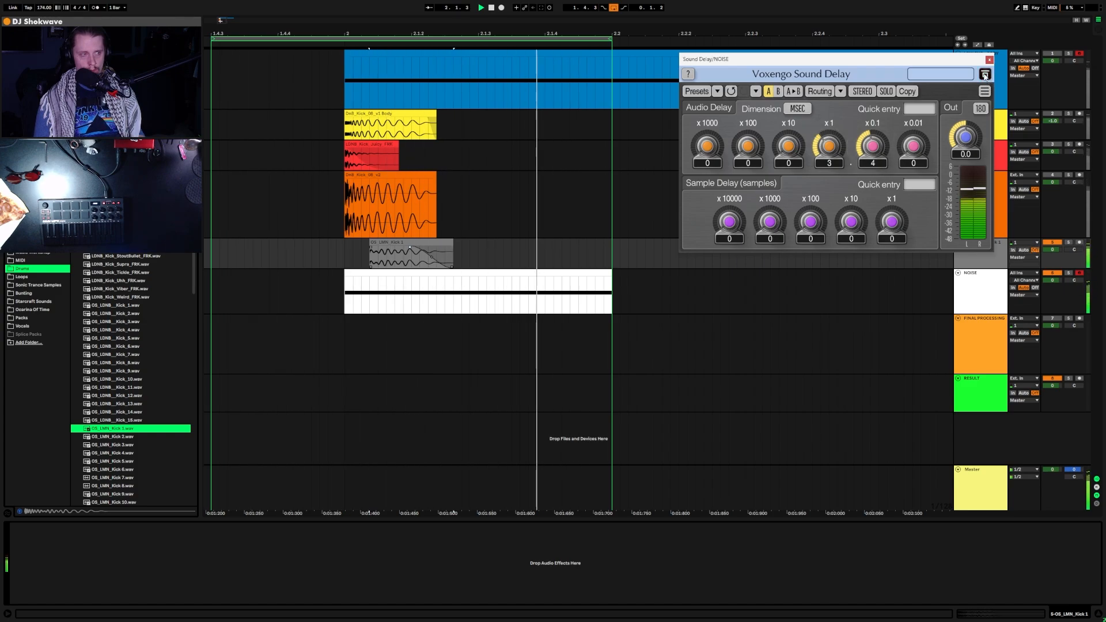
# Step: Select the range 2.1.1 to 2.1.2 and open the Export Audio/Video settings
pyautogui.click(343, 260)
pyautogui.moveTo(343, 260); pyautogui.dragTo(455, 293)
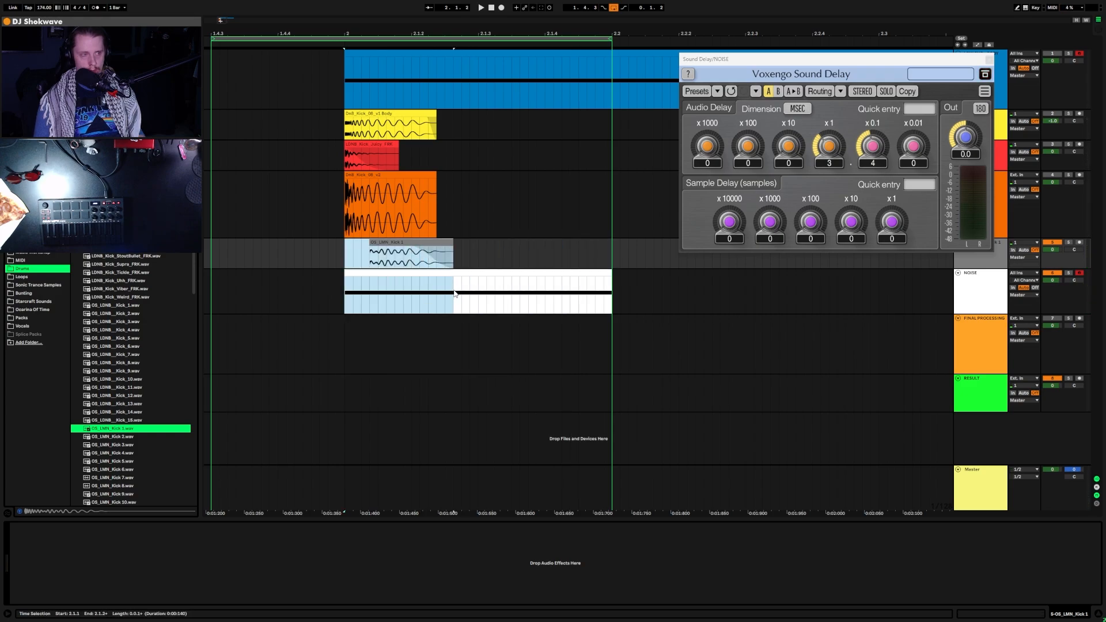
pyautogui.hotkey('ctrl', 'shift', 'r')
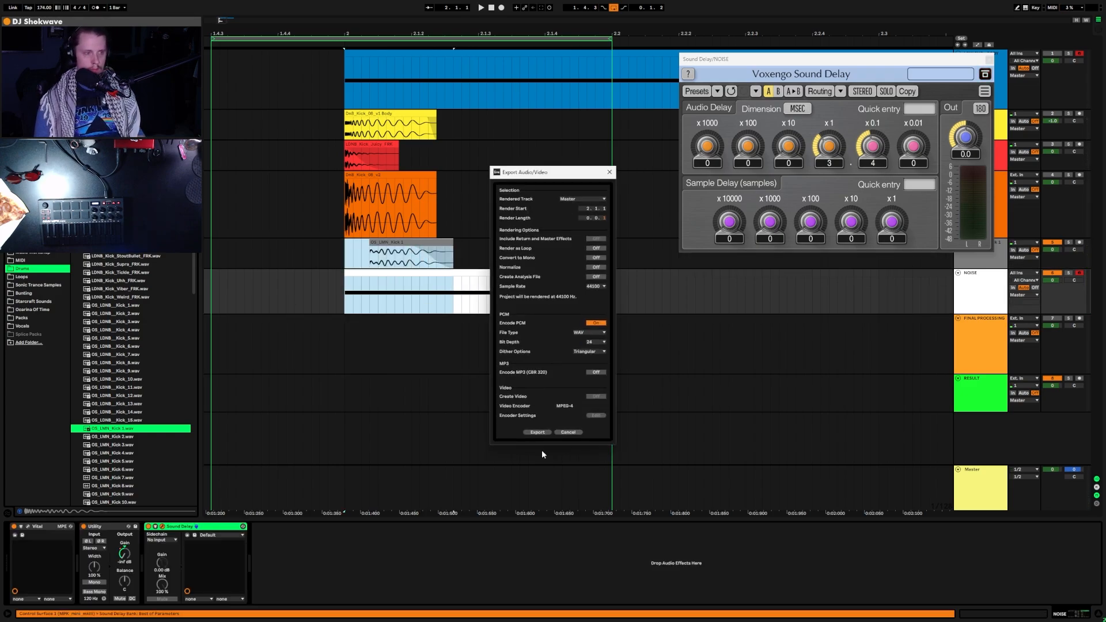
# Step: Render the selected range, then drop the Kick_Noise_Layer 3 file onto track 5
pyautogui.click(539, 432)
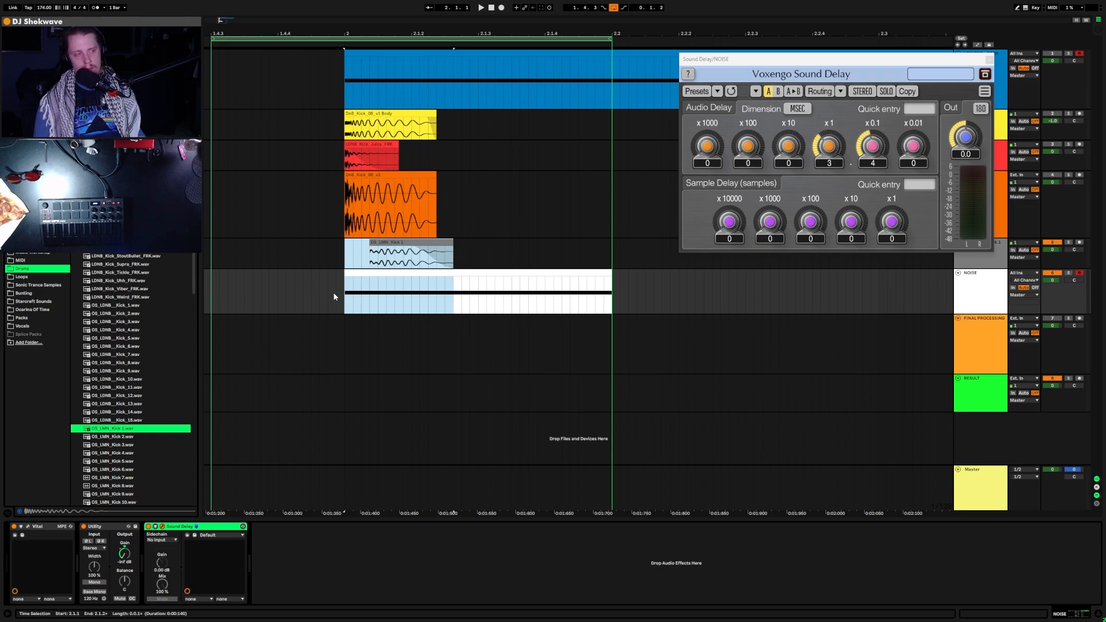
pyautogui.click(514, 200)
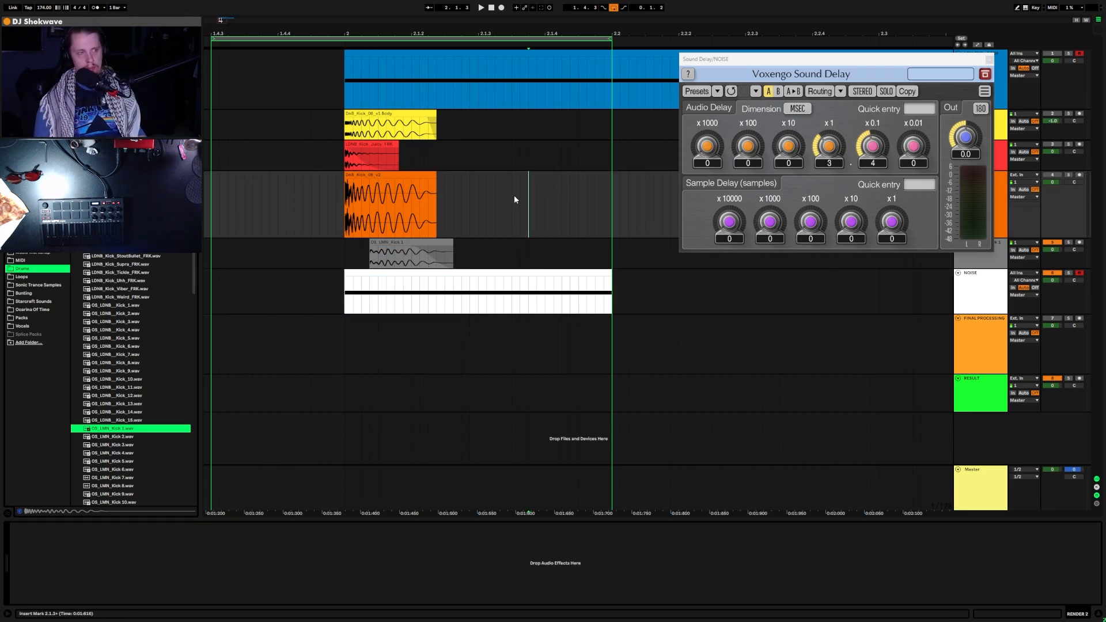
pyautogui.scroll(3, 133, 379)
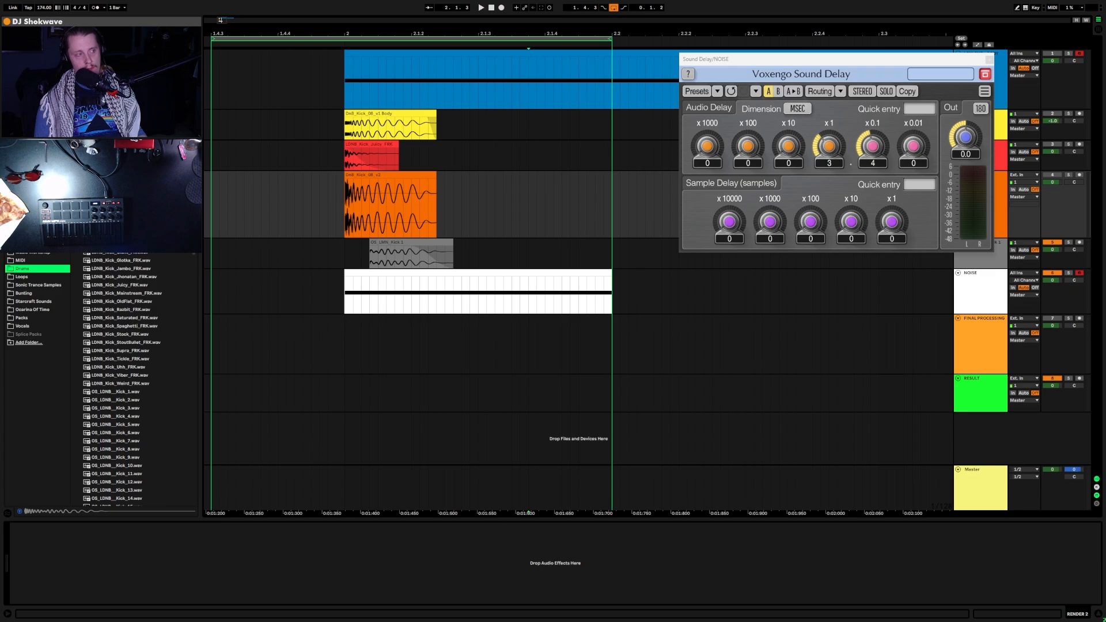
pyautogui.scroll(-12, 133, 379)
pyautogui.scroll(3, 133, 379)
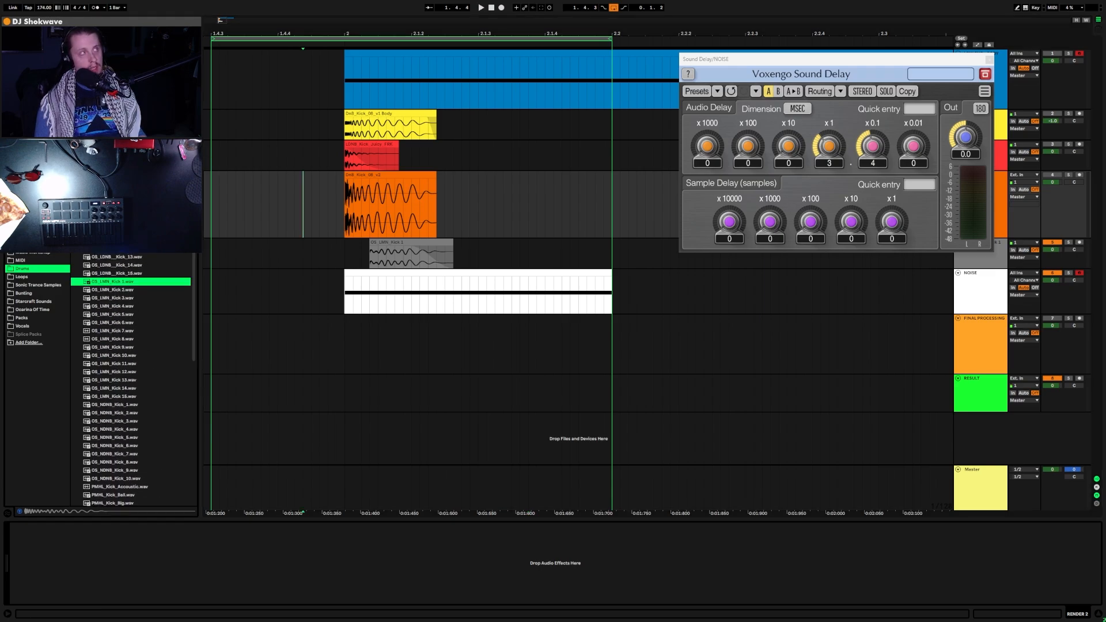
pyautogui.moveTo(369, 368); pyautogui.dragTo(362, 243)
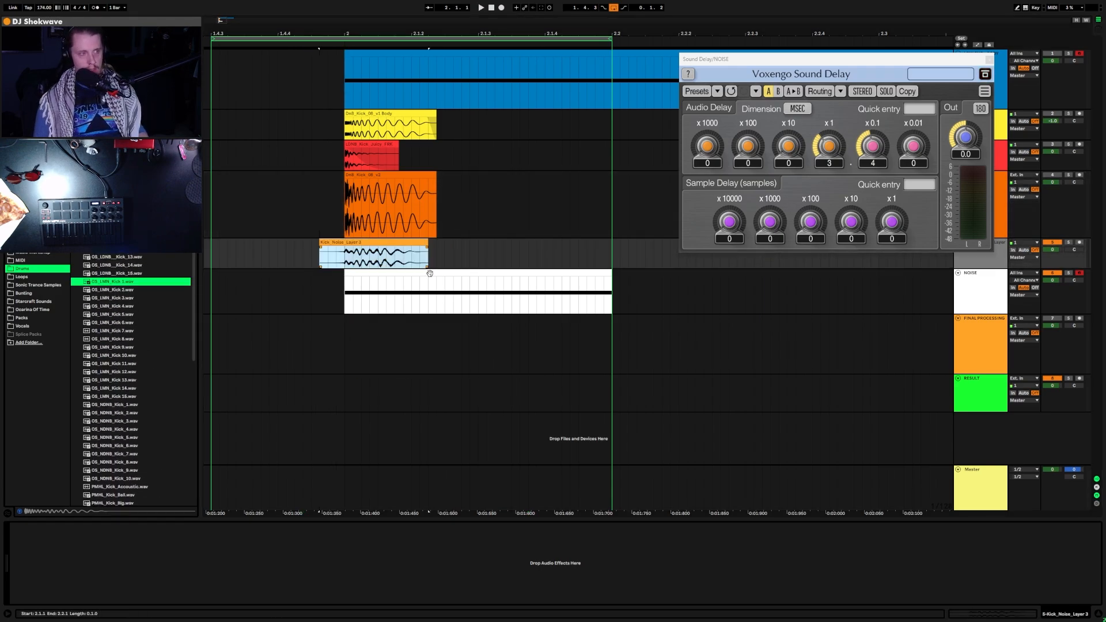
# Step: Split the Kick_Noise_Layer 3 clip at 2.1.1, remove the piece before it, and deactivate NOISE
pyautogui.click(384, 258)
pyautogui.press('z')
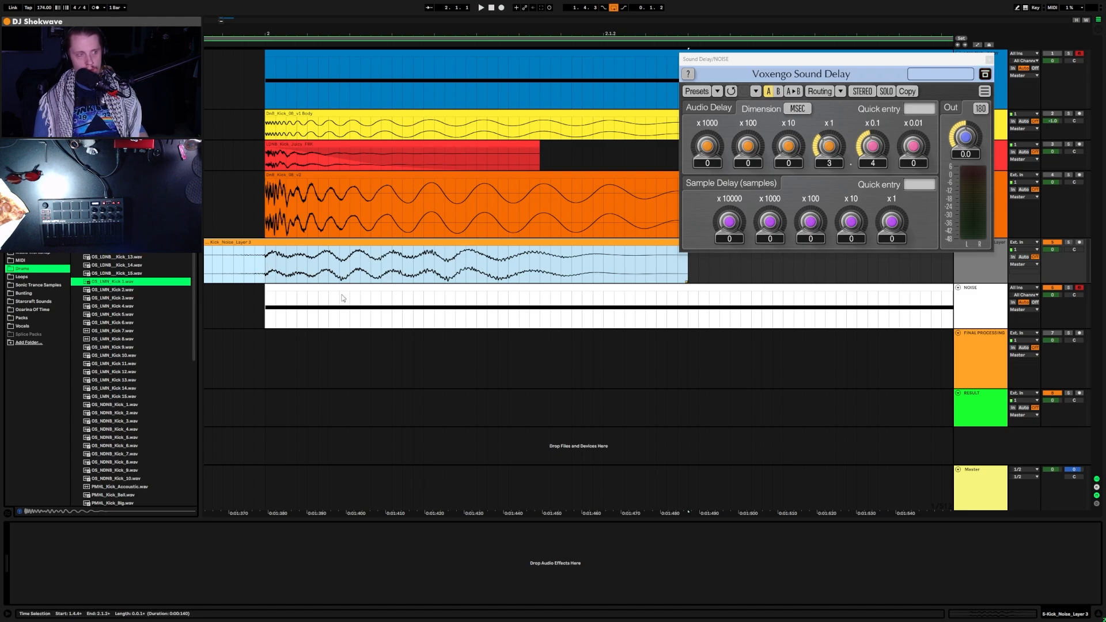
pyautogui.click(264, 269)
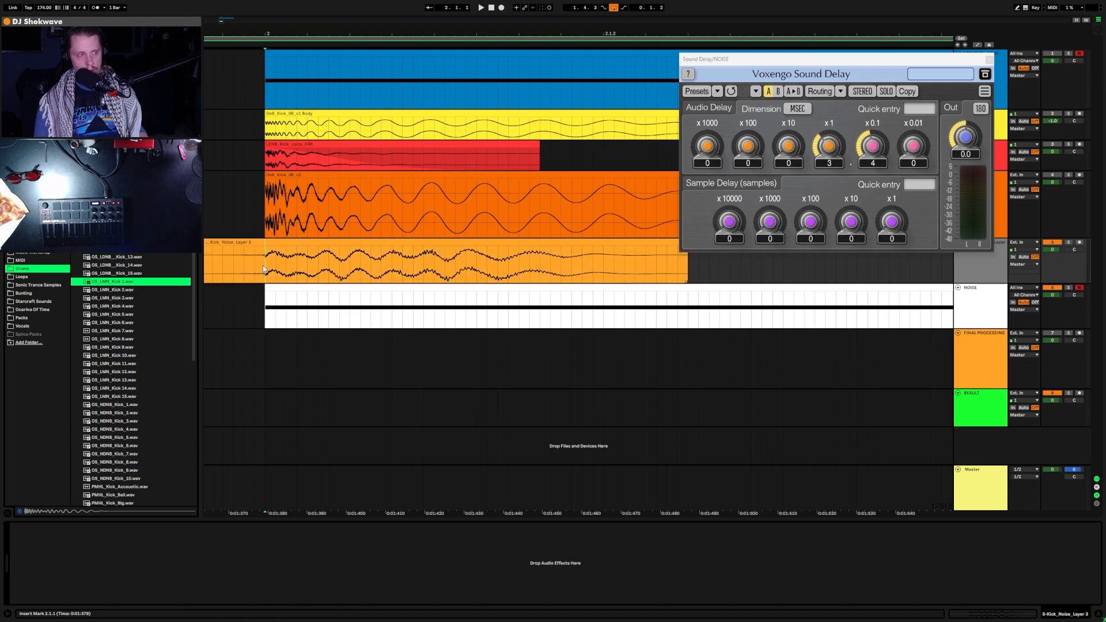
pyautogui.click(259, 249)
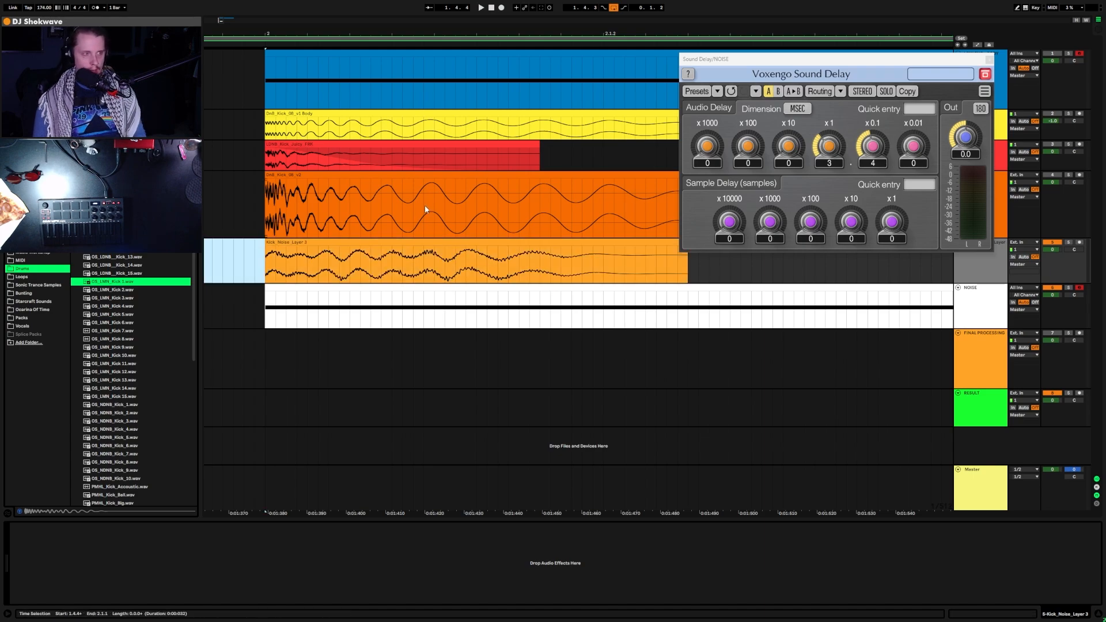
pyautogui.click(1057, 289)
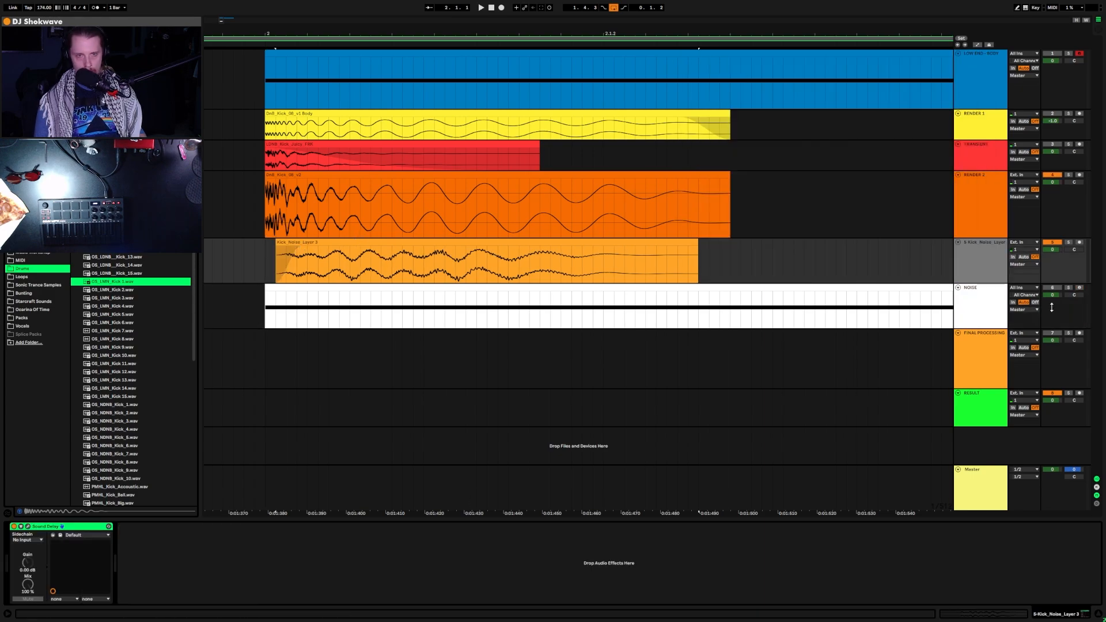
# Step: Lower the Kick_Noise_Layer track to about -12.8 dB, fade out the clip's tail, and open Sound Delay
pyautogui.press('space')
pyautogui.click(1069, 175)
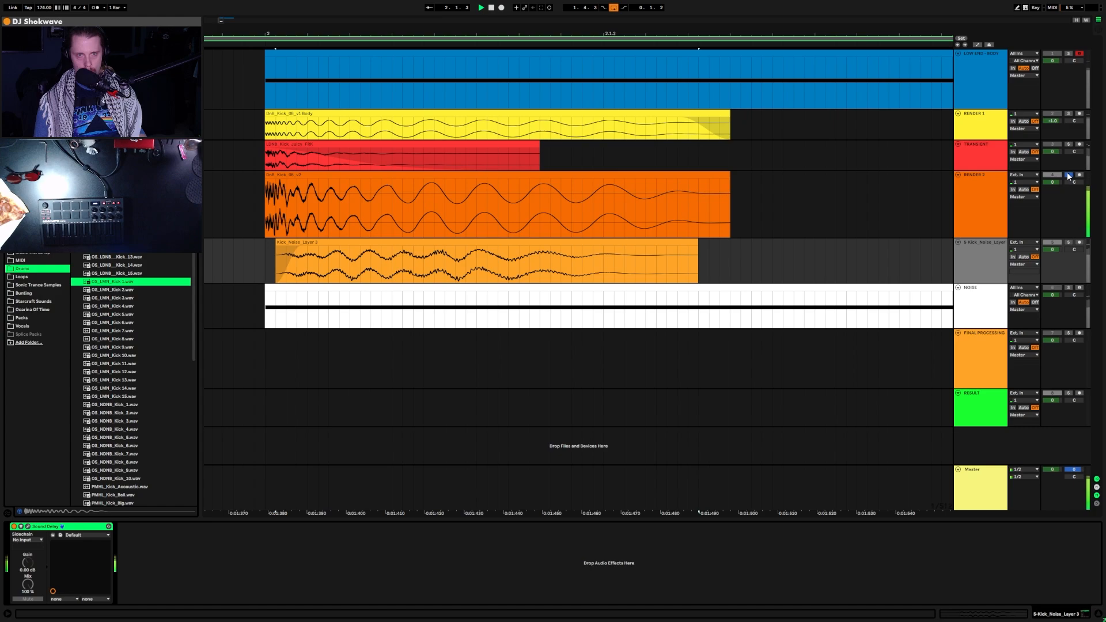
pyautogui.click(1068, 175)
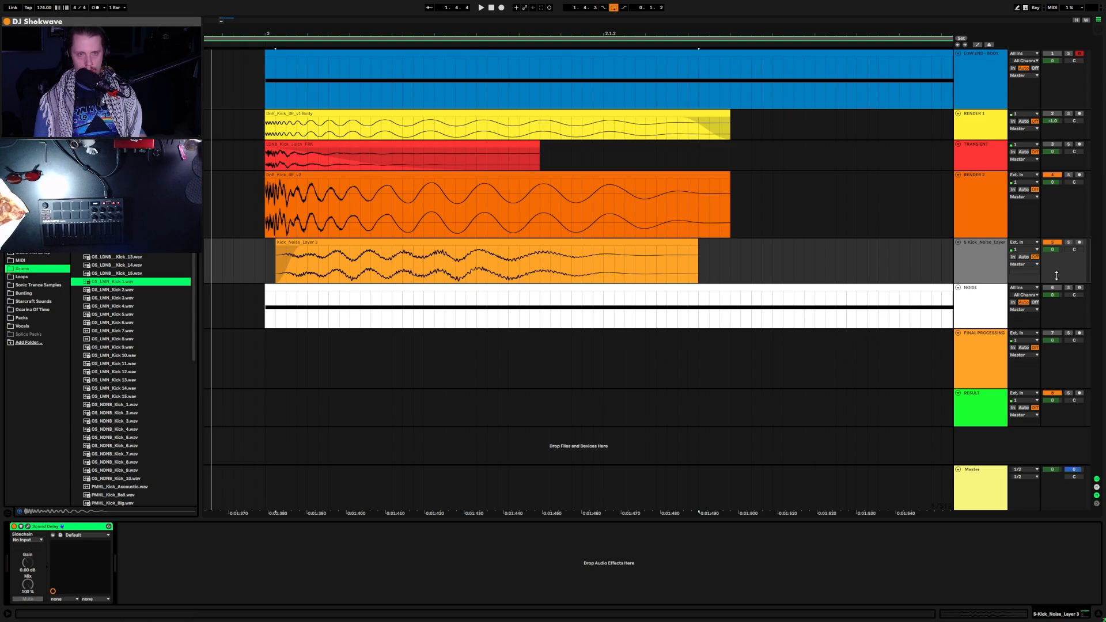
pyautogui.press('space')
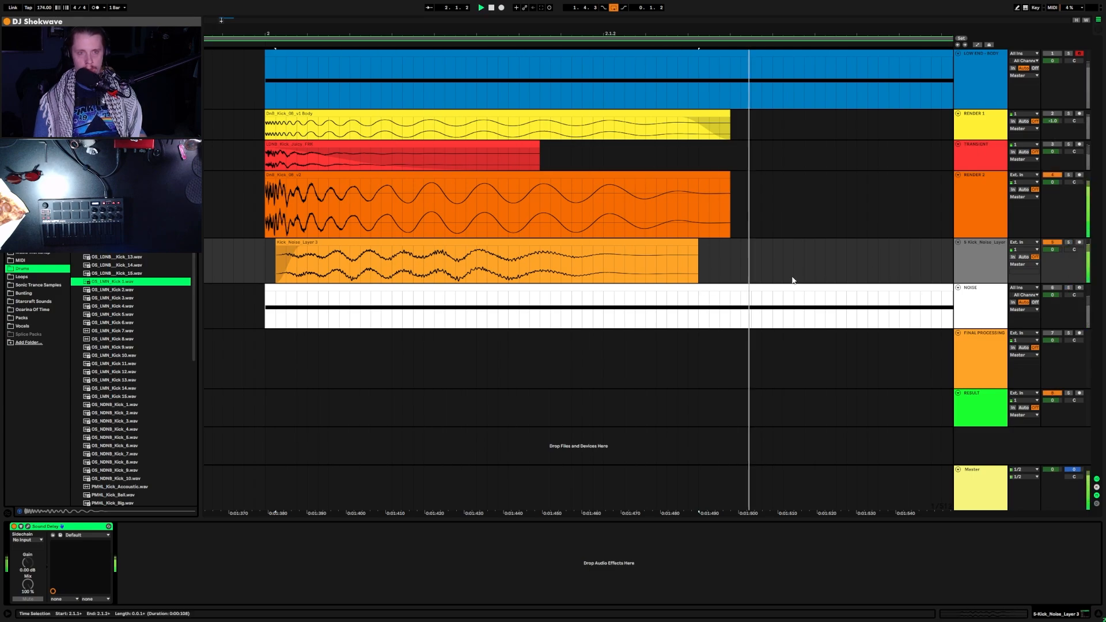
pyautogui.moveTo(1052, 249); pyautogui.dragTo(1053, 274)
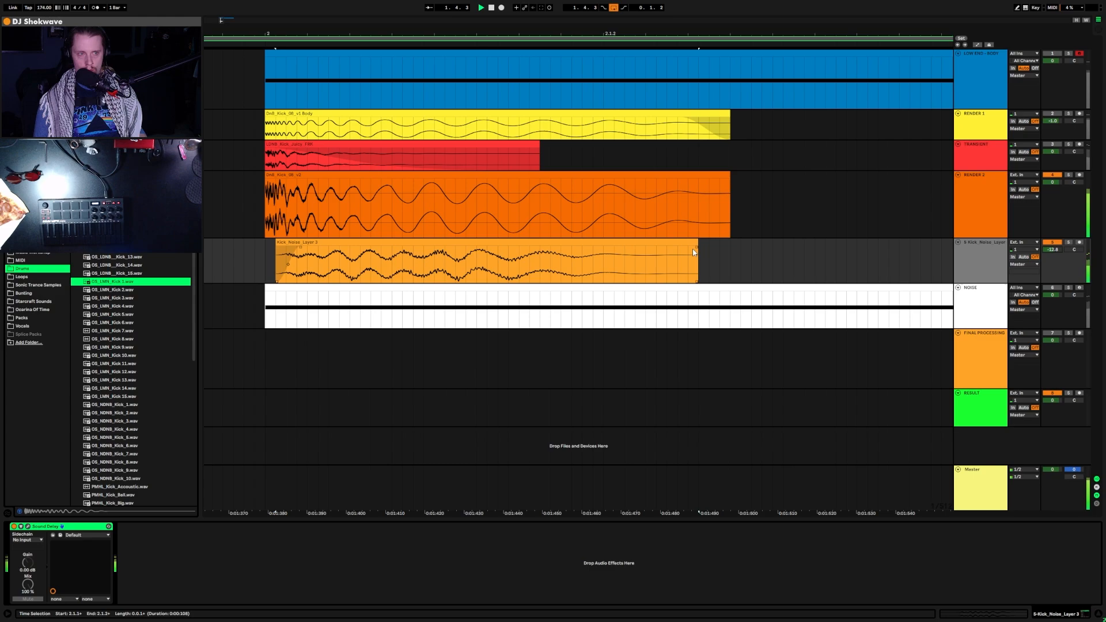
pyautogui.press('space')
pyautogui.moveTo(697, 244); pyautogui.dragTo(432, 247)
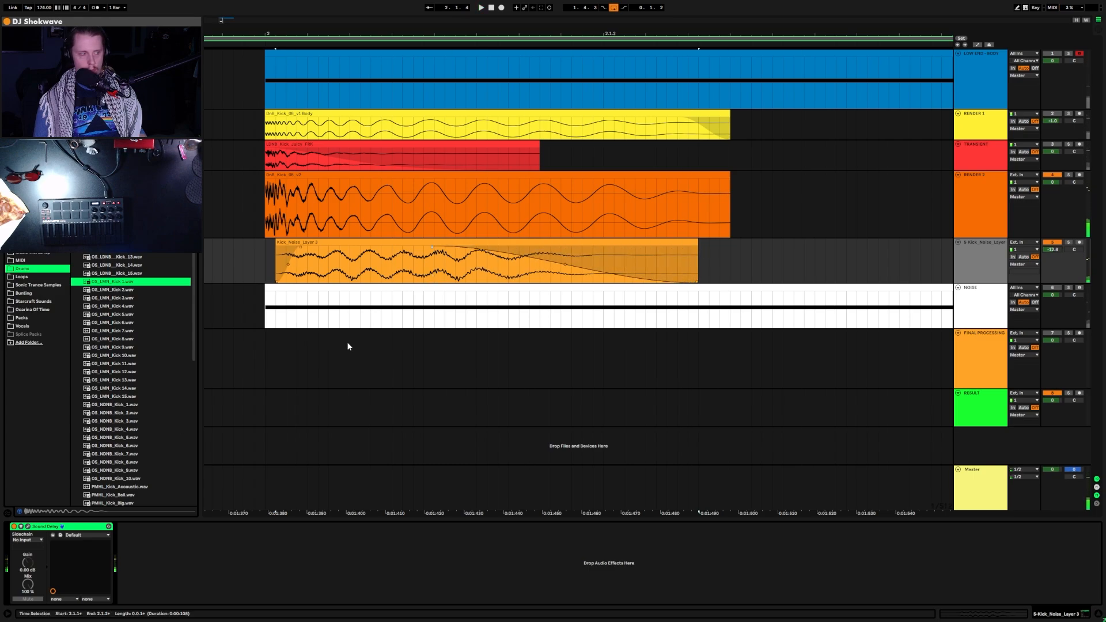
pyautogui.click(27, 527)
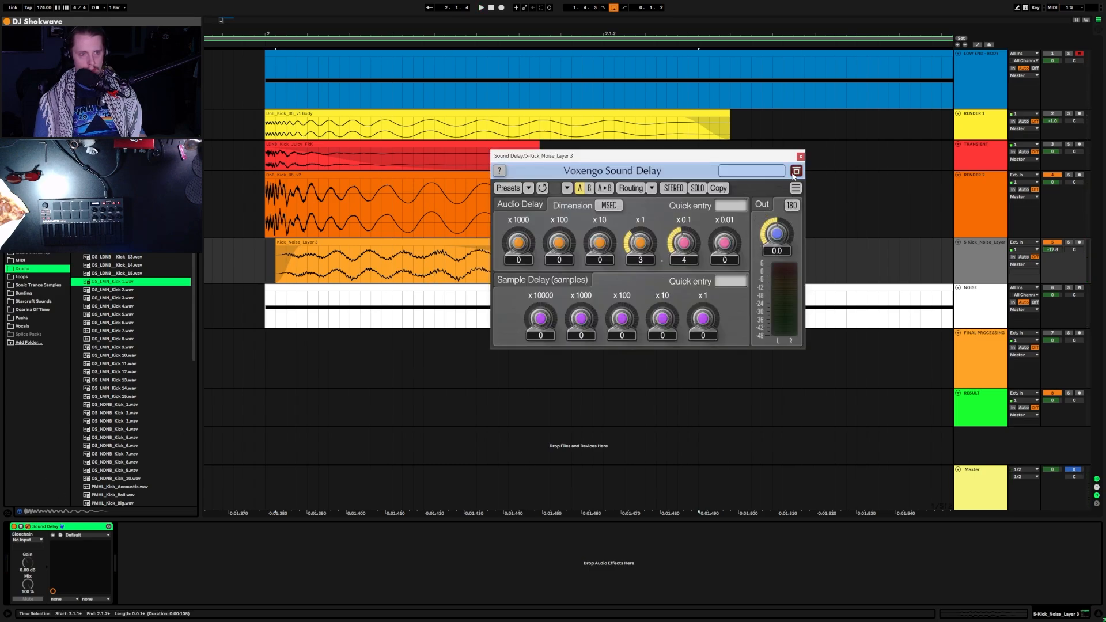
# Step: Shorten the Kick_Noise_Layer 3 clip, restore its start to the bar, and reshape its fade-out
pyautogui.moveTo(778, 159); pyautogui.dragTo(772, 366)
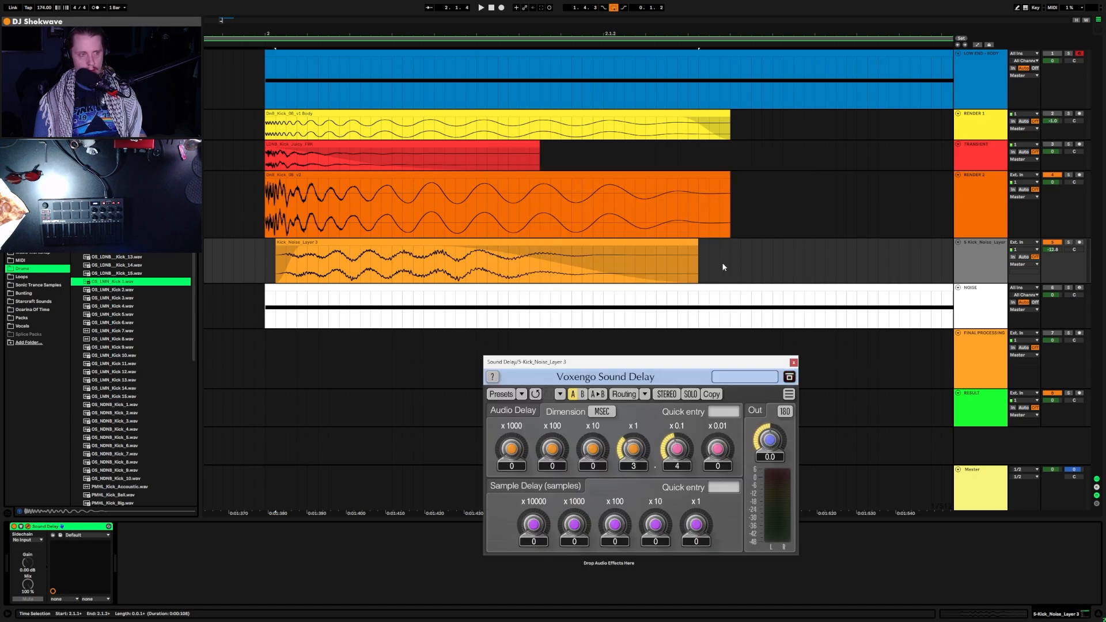
pyautogui.moveTo(696, 256); pyautogui.dragTo(643, 254)
pyautogui.press('space')
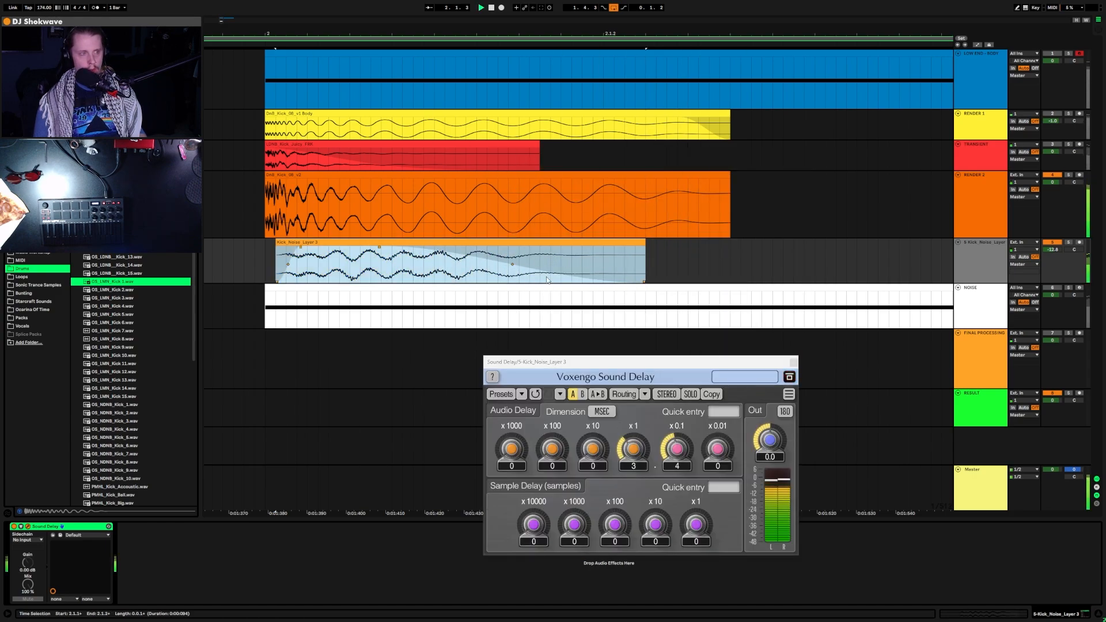
pyautogui.press('a')
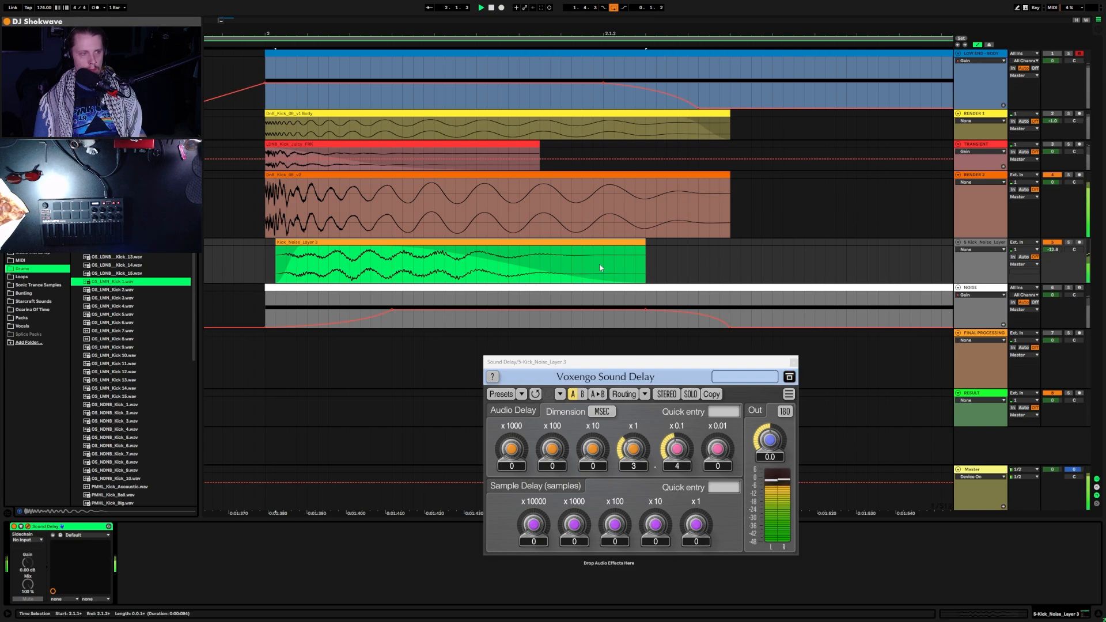
pyautogui.press('a')
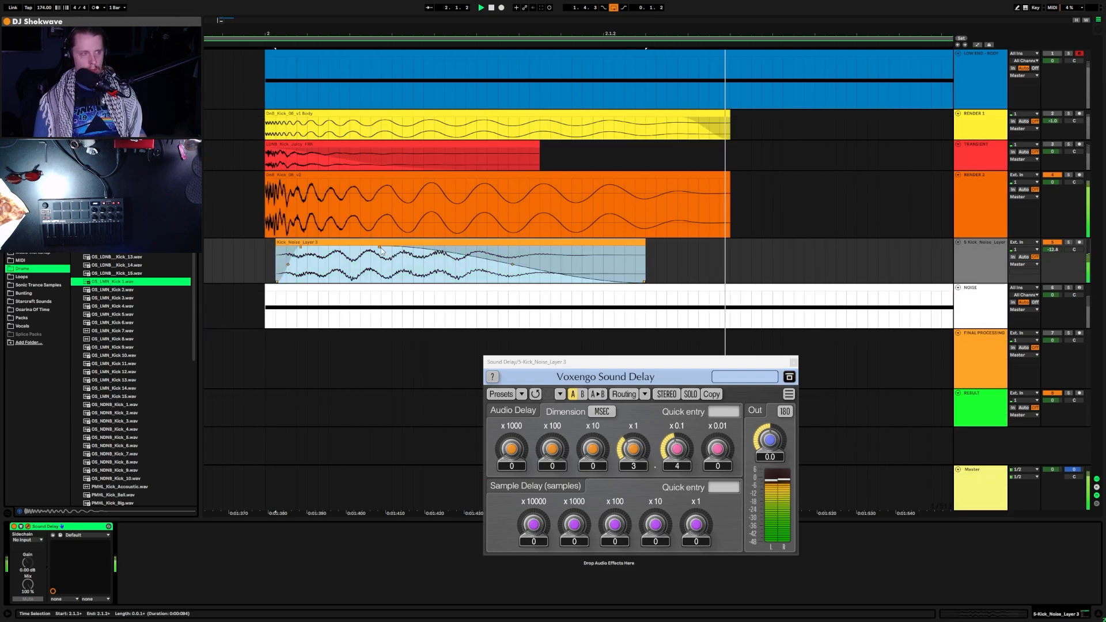
pyautogui.moveTo(382, 250); pyautogui.dragTo(335, 272)
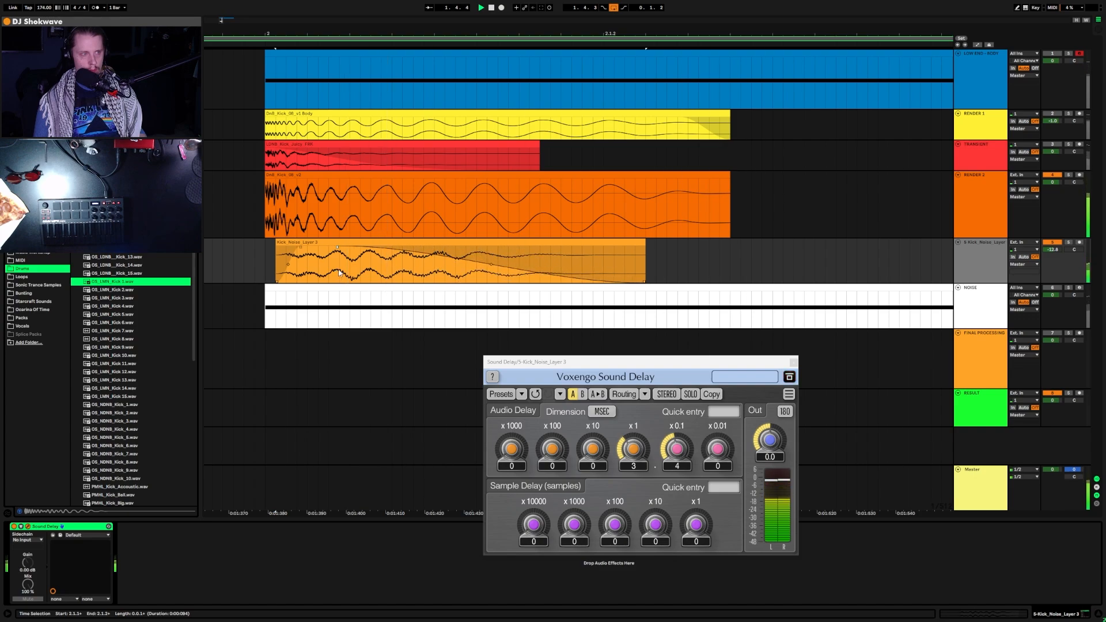
pyautogui.moveTo(490, 267); pyautogui.dragTo(490, 356)
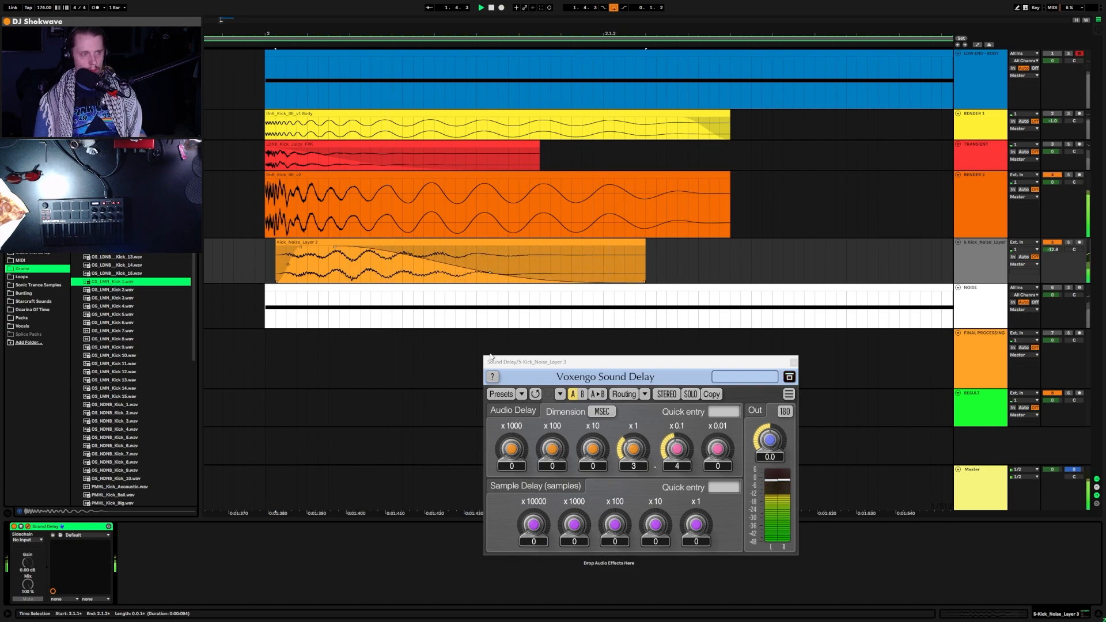
pyautogui.click(302, 249)
pyautogui.click(206, 245)
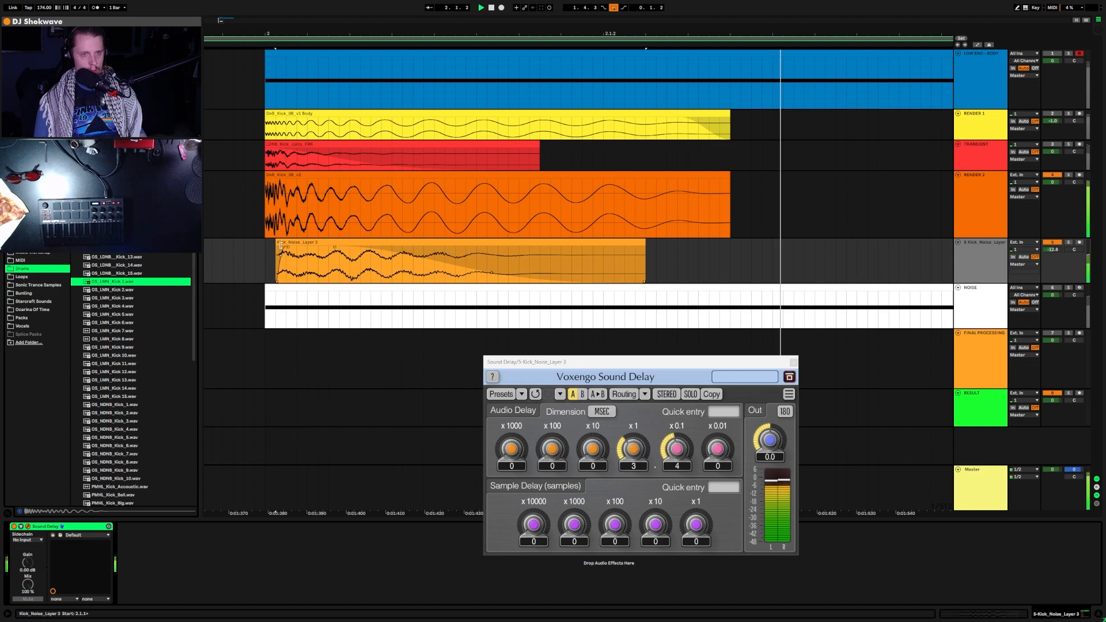
pyautogui.click(707, 263)
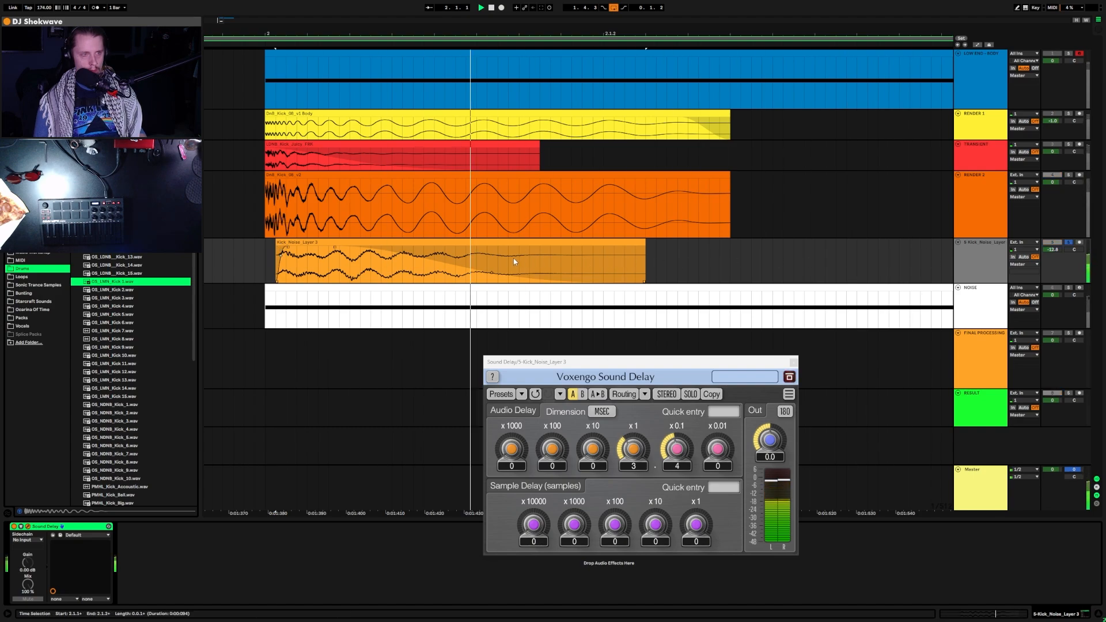
pyautogui.moveTo(334, 247); pyautogui.dragTo(441, 248)
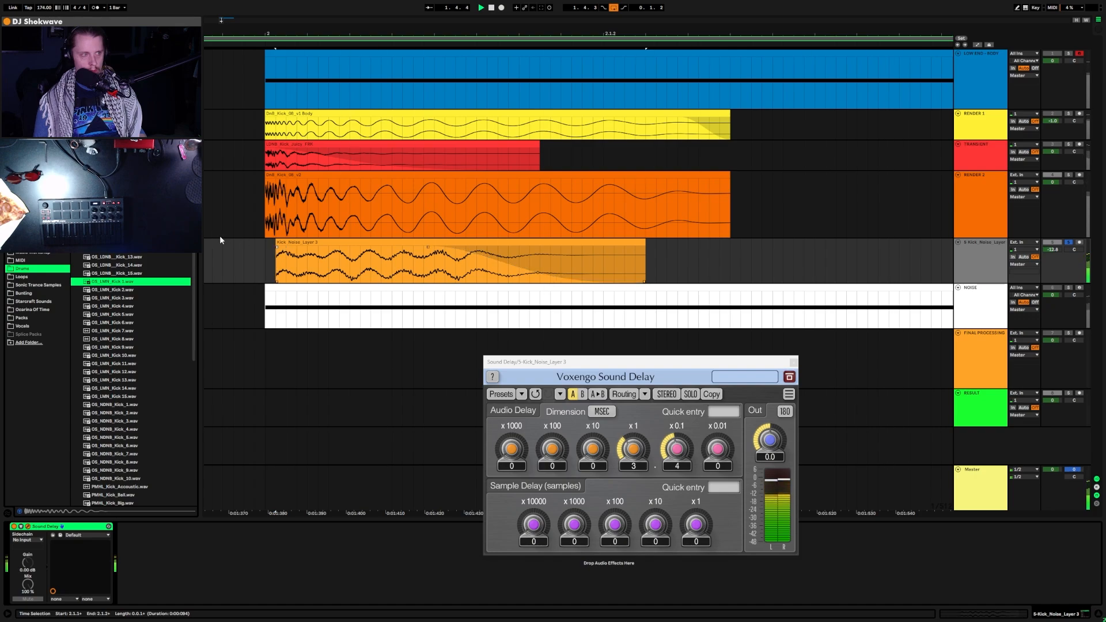
pyautogui.moveTo(276, 245)
pyautogui.mouseDown()
pyautogui.moveTo(265, 244)
pyautogui.moveTo(287, 245)
pyautogui.moveTo(276, 244)
pyautogui.mouseUp()
pyautogui.click(294, 253)
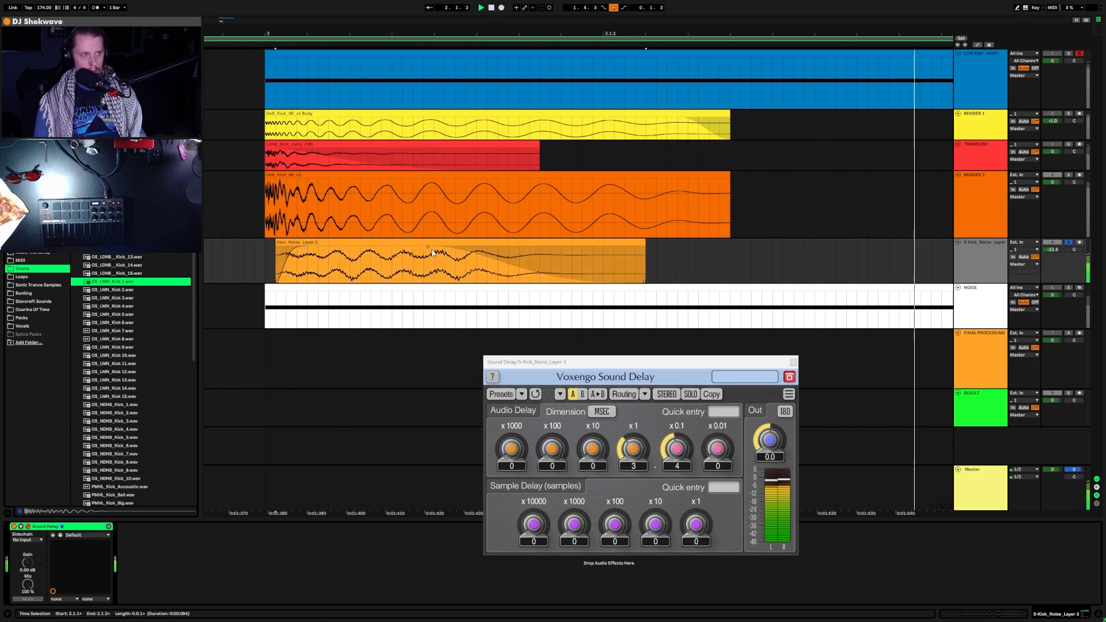
pyautogui.moveTo(429, 247); pyautogui.dragTo(392, 253)
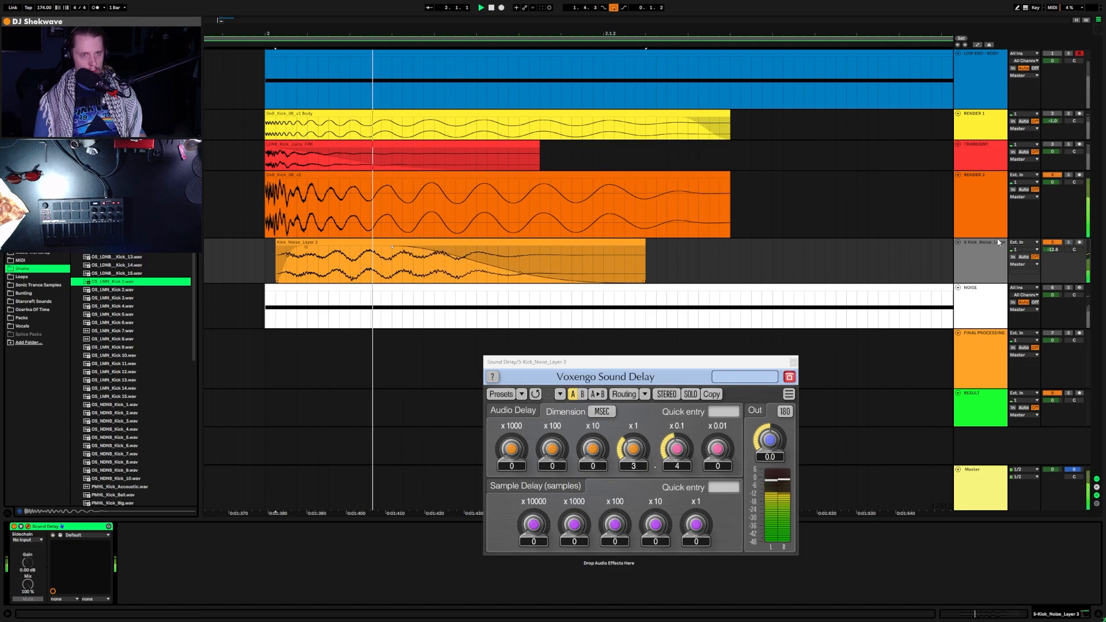
# Step: Reset Sound Delay's knobs and set the noise layer's delay to 5 ms while looping
pyautogui.moveTo(684, 362); pyautogui.dragTo(712, 83)
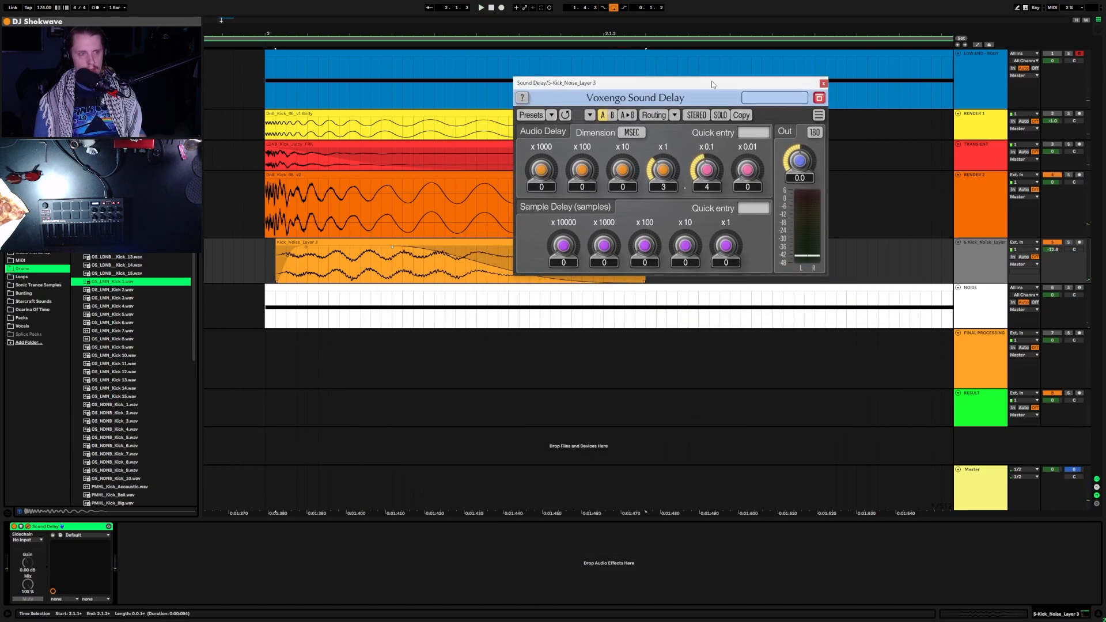
pyautogui.doubleClick(663, 169)
pyautogui.doubleClick(707, 170)
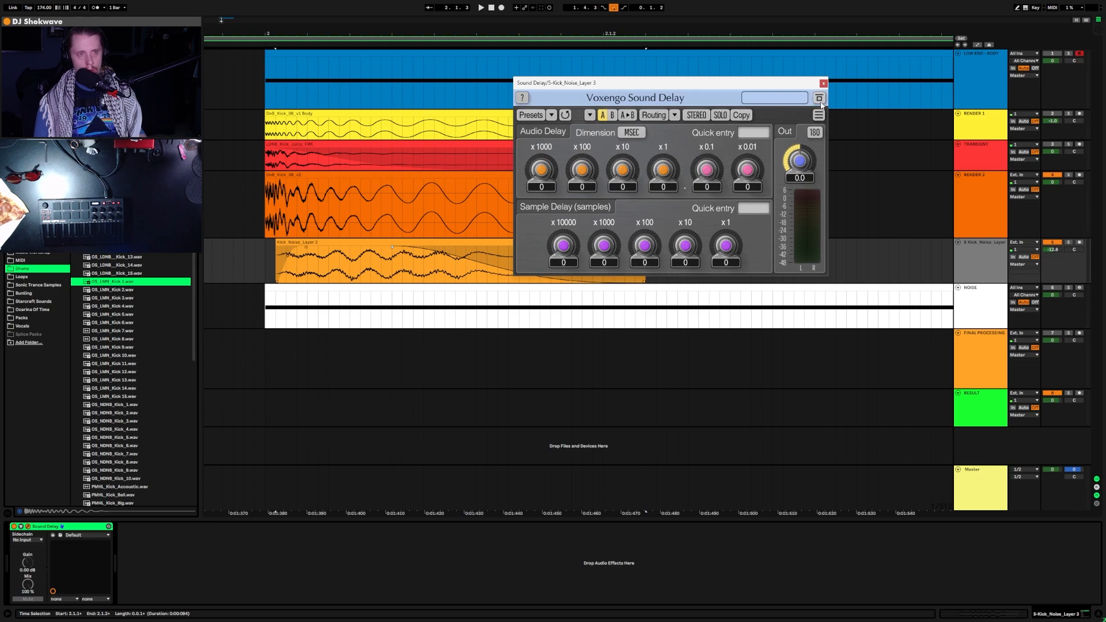
pyautogui.press('space')
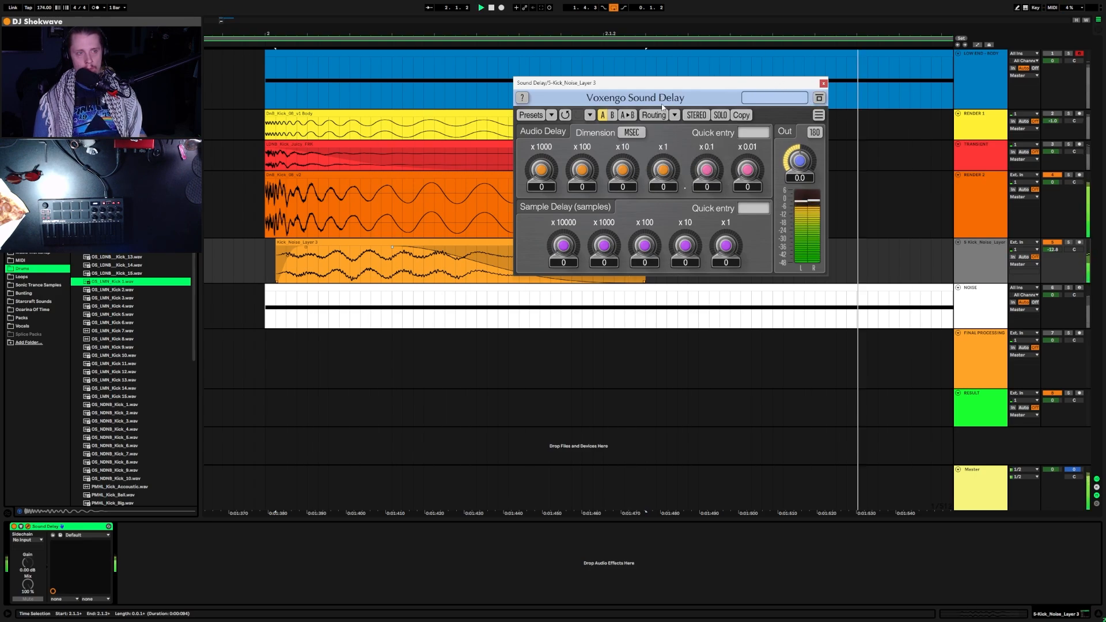
pyautogui.moveTo(622, 170); pyautogui.dragTo(663, 142)
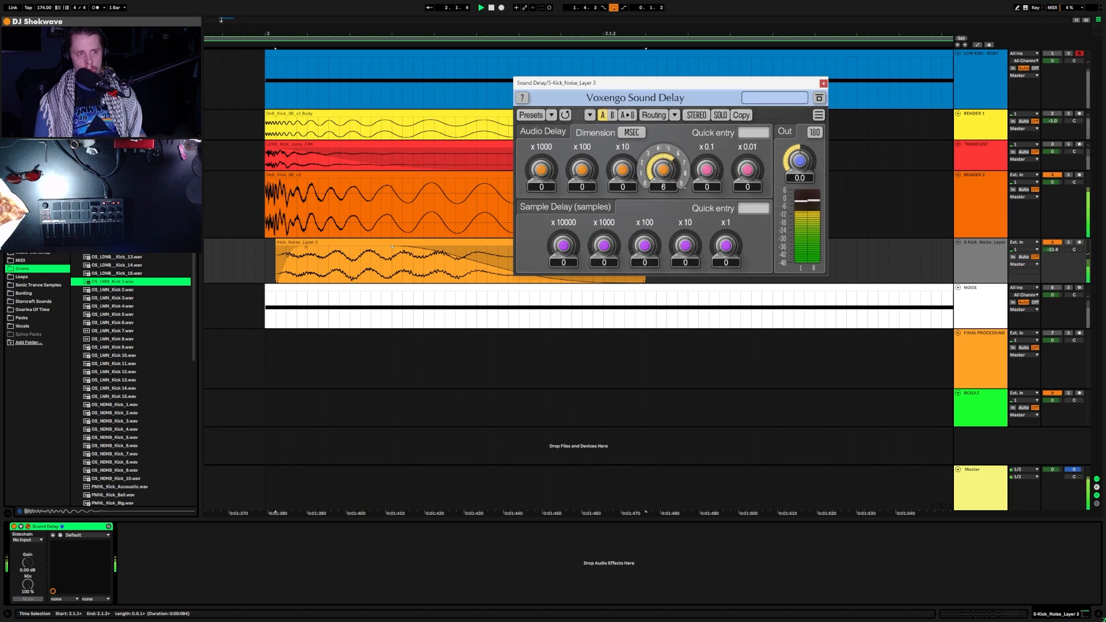
pyautogui.moveTo(663, 150); pyautogui.dragTo(663, 160)
pyautogui.moveTo(715, 85); pyautogui.dragTo(649, 387)
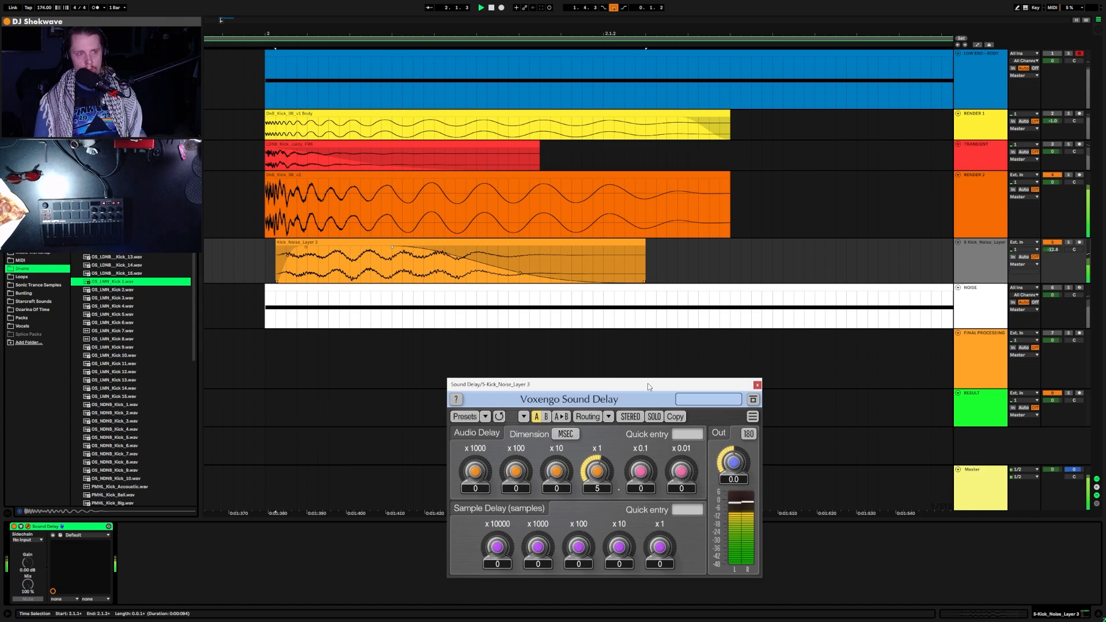
pyautogui.click(710, 173)
# Step: Add a fade-out to the end of the RENDER 2 kick clip
pyautogui.press('space')
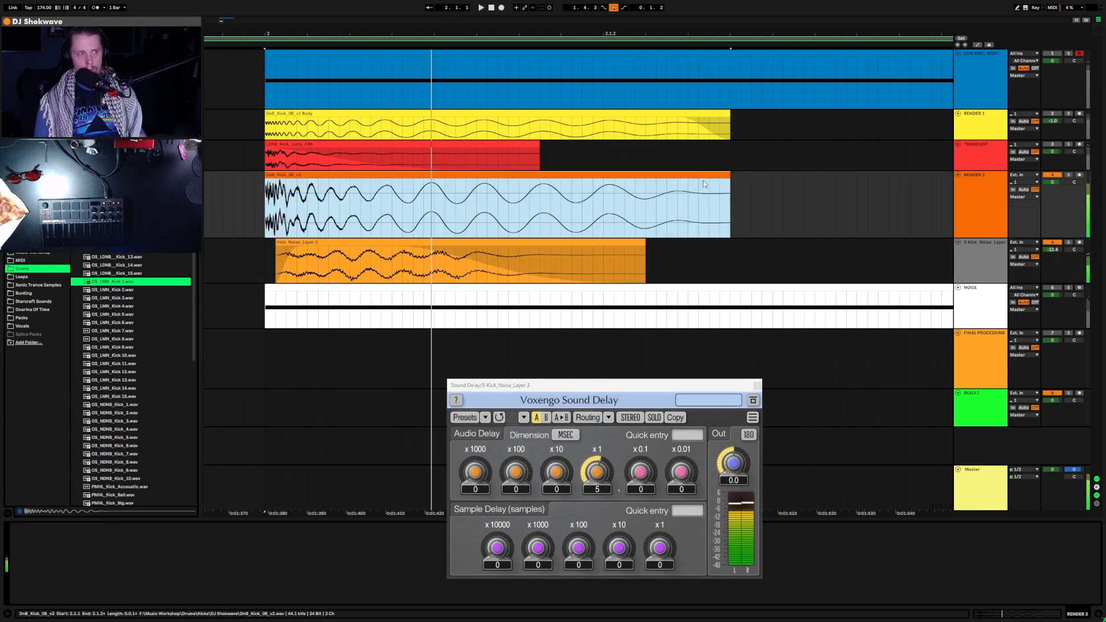
pyautogui.click(728, 184)
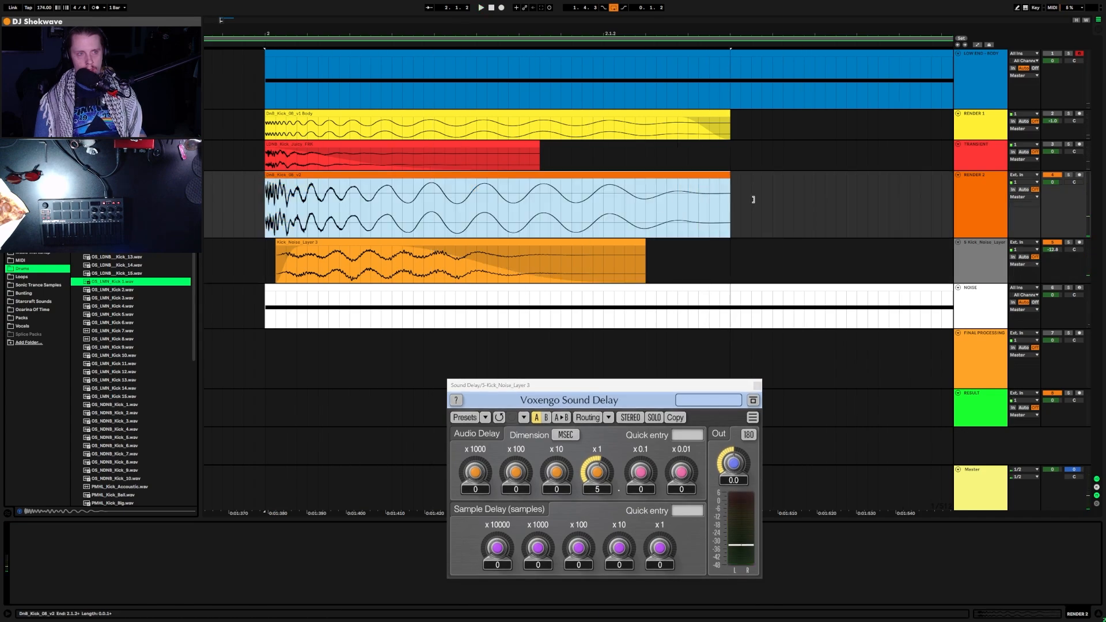
pyautogui.moveTo(729, 182); pyautogui.dragTo(689, 202)
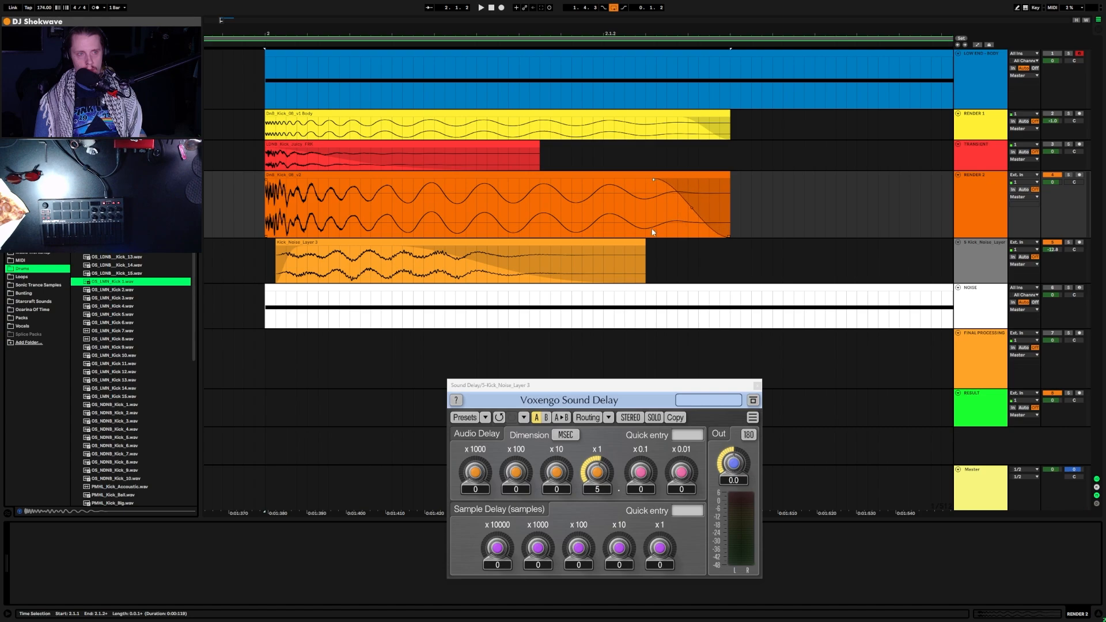
pyautogui.press('space')
# Step: Set the noise layer's Sound Delay to 16.4 ms and bring up the Master SPAN analyser
pyautogui.moveTo(634, 385); pyautogui.dragTo(604, 144)
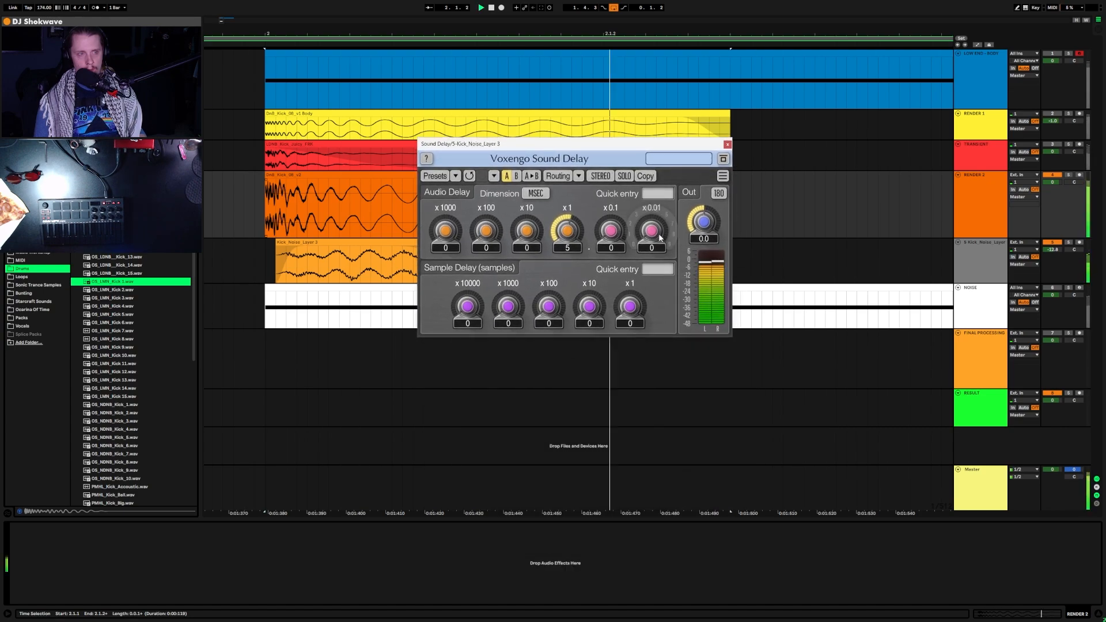
pyautogui.moveTo(567, 230); pyautogui.dragTo(610, 203)
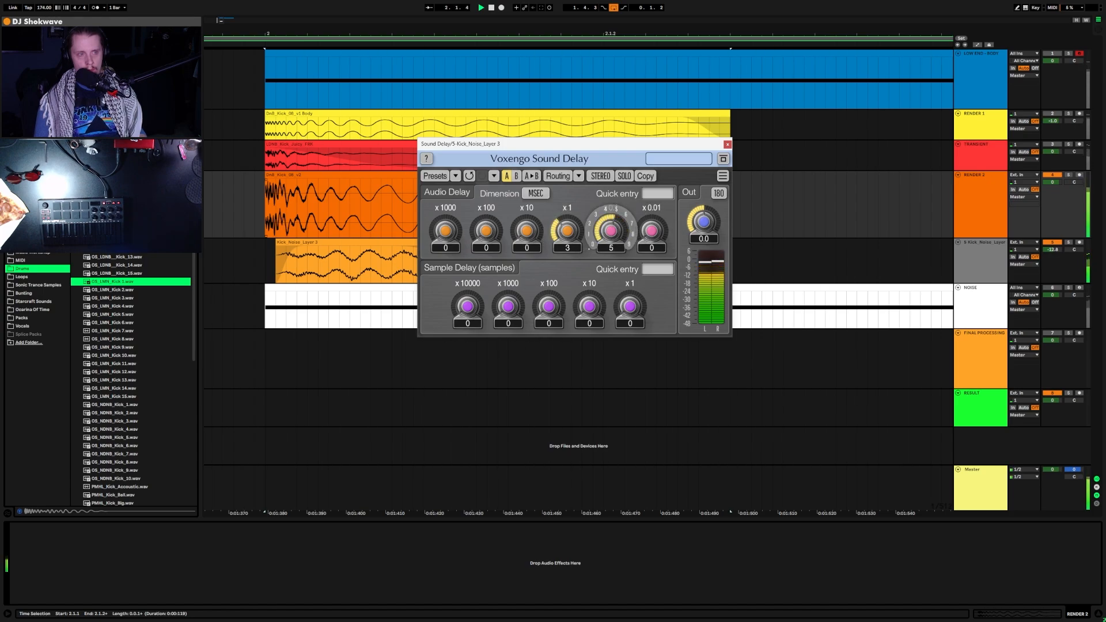
pyautogui.moveTo(610, 144); pyautogui.dragTo(626, 380)
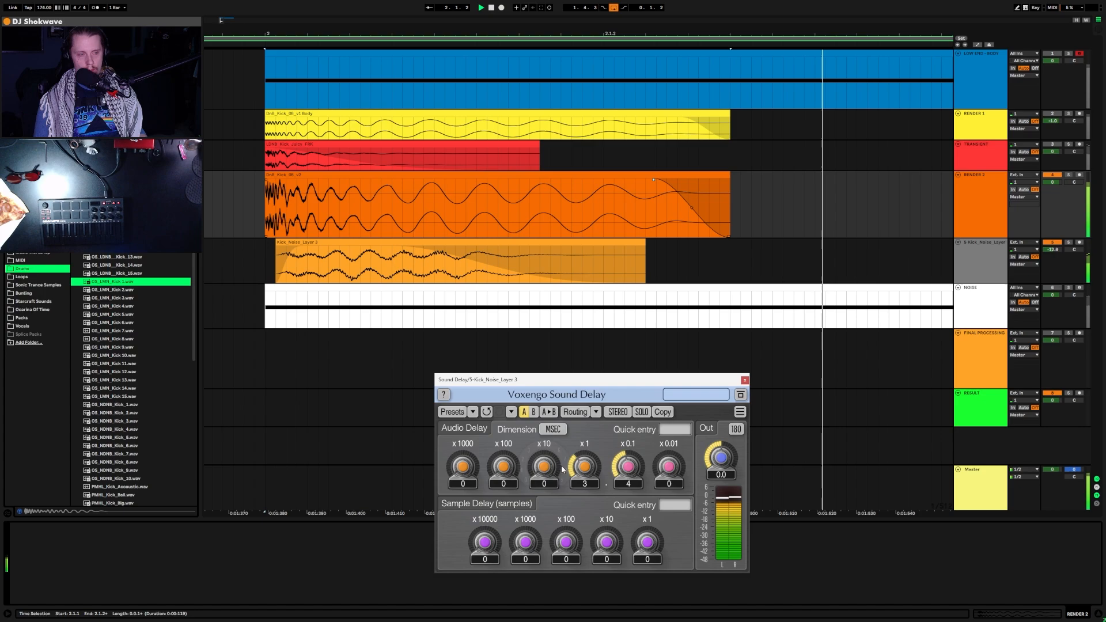
pyautogui.moveTo(584, 468); pyautogui.dragTo(584, 456)
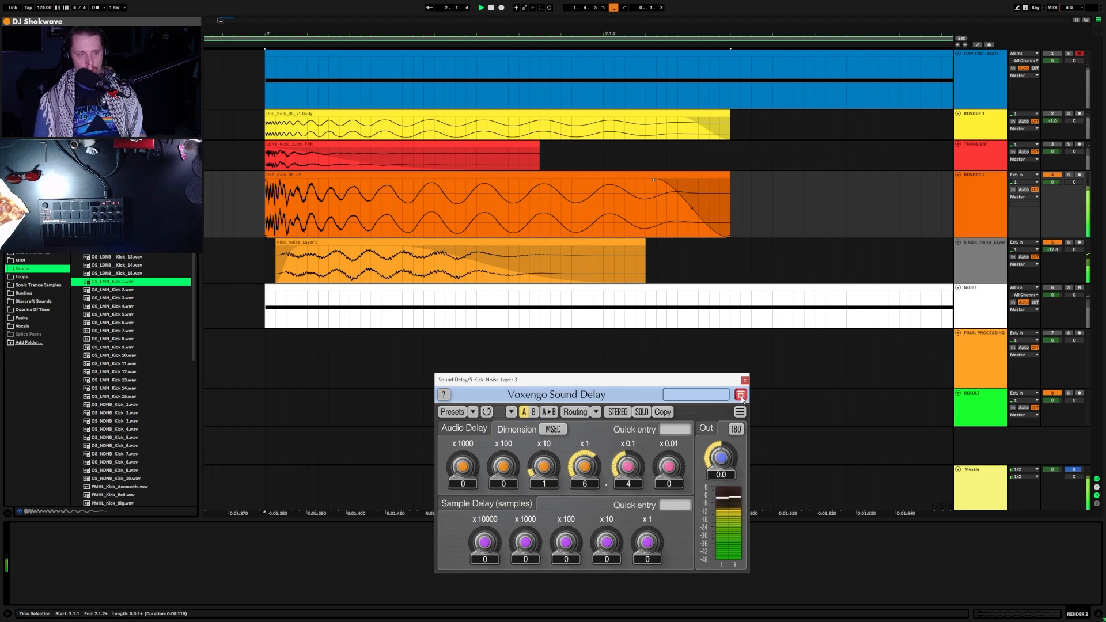
pyautogui.moveTo(681, 382); pyautogui.dragTo(455, 284)
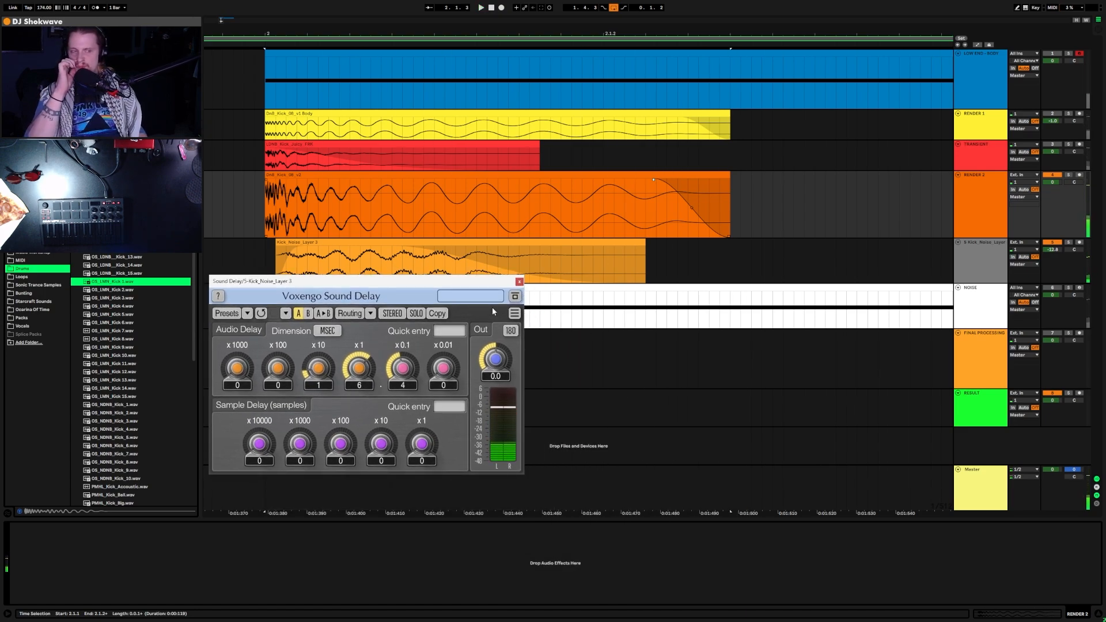
pyautogui.moveTo(445, 286); pyautogui.dragTo(564, 335)
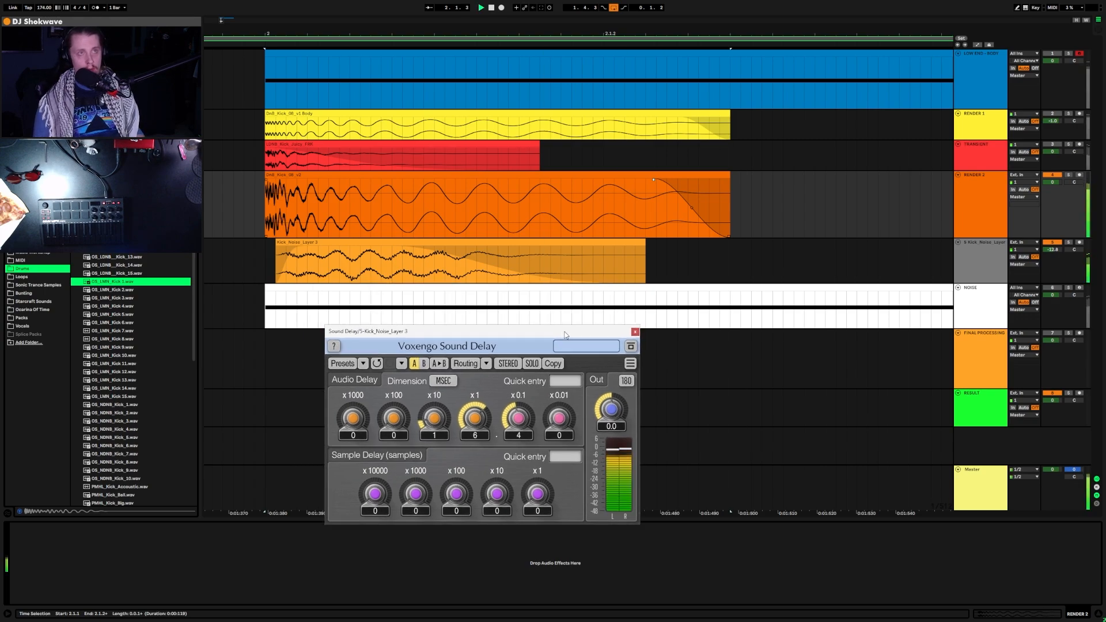
pyautogui.press('space')
pyautogui.moveTo(644, 0); pyautogui.dragTo(651, 56)
# Step: Play the kick while watching the spectrum in SPAN, then close the Sound Delay window
pyautogui.click(578, 488)
pyautogui.press('space')
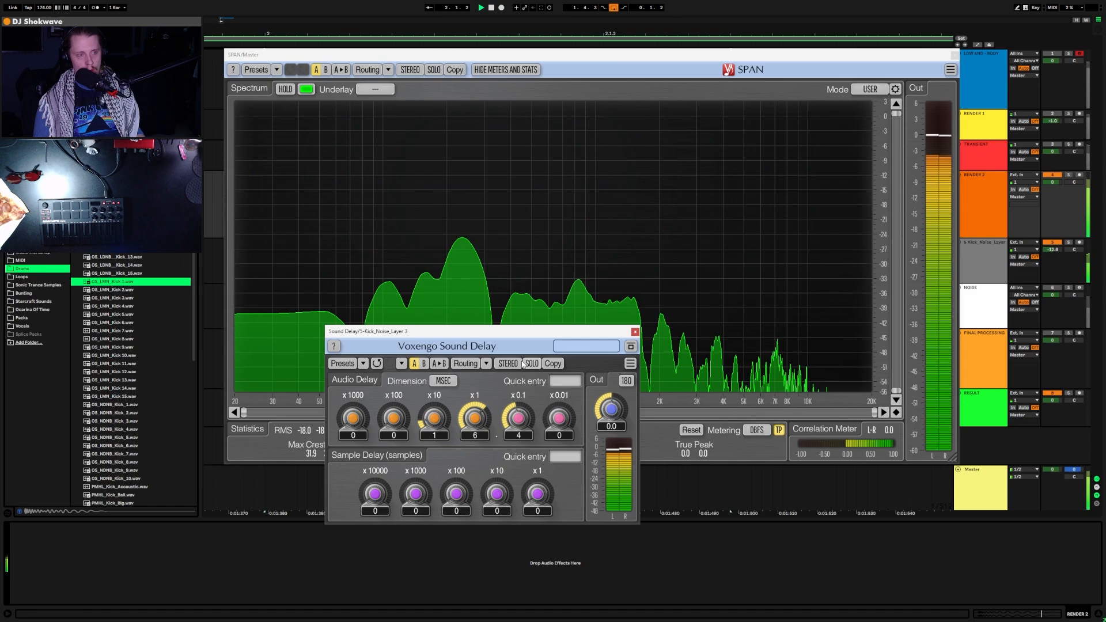
pyautogui.moveTo(529, 336); pyautogui.dragTo(224, 63)
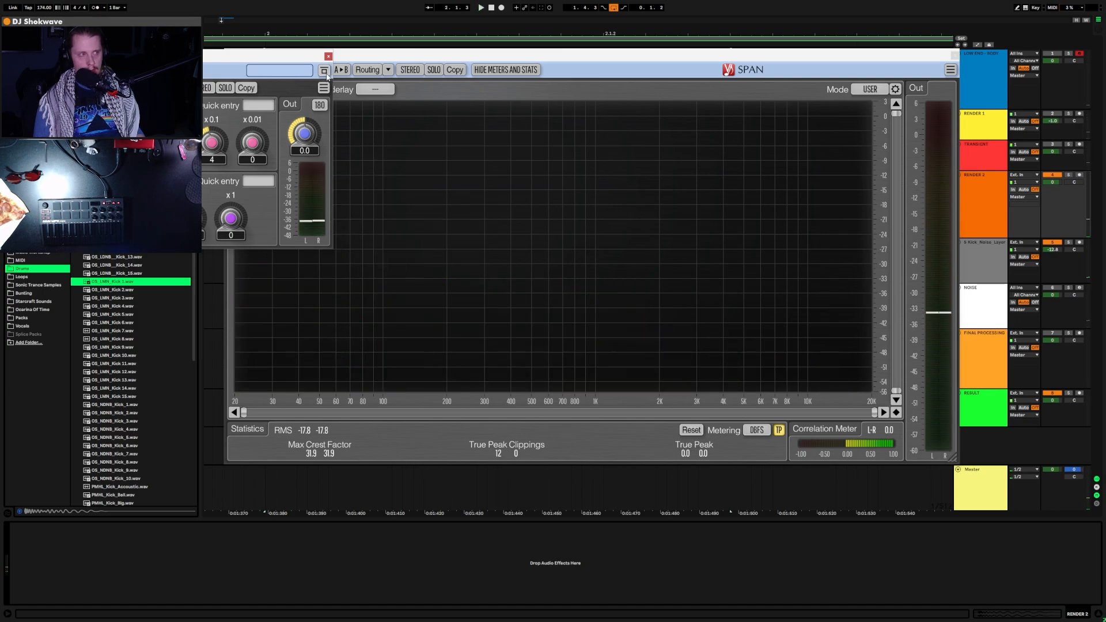
pyautogui.press('space')
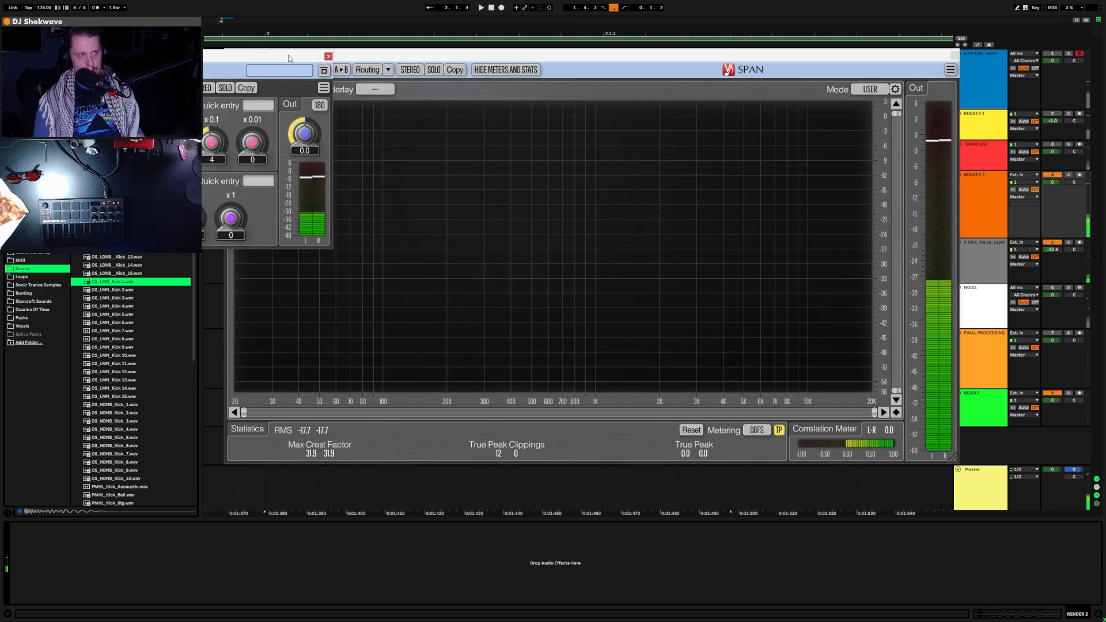
pyautogui.click(328, 56)
pyautogui.moveTo(412, 56); pyautogui.dragTo(438, 339)
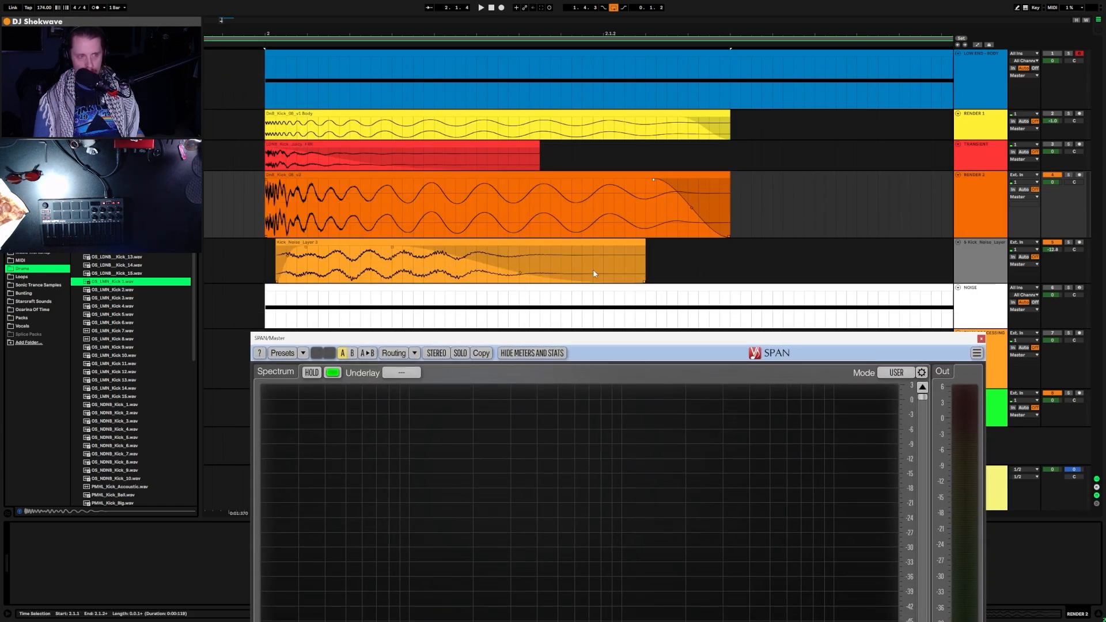
# Step: Replay the Kick Noise Layer 3 clip, show automation envelopes, and select the RENDER 2 and noise clips' time range
pyautogui.click(391, 250)
pyautogui.press('space')
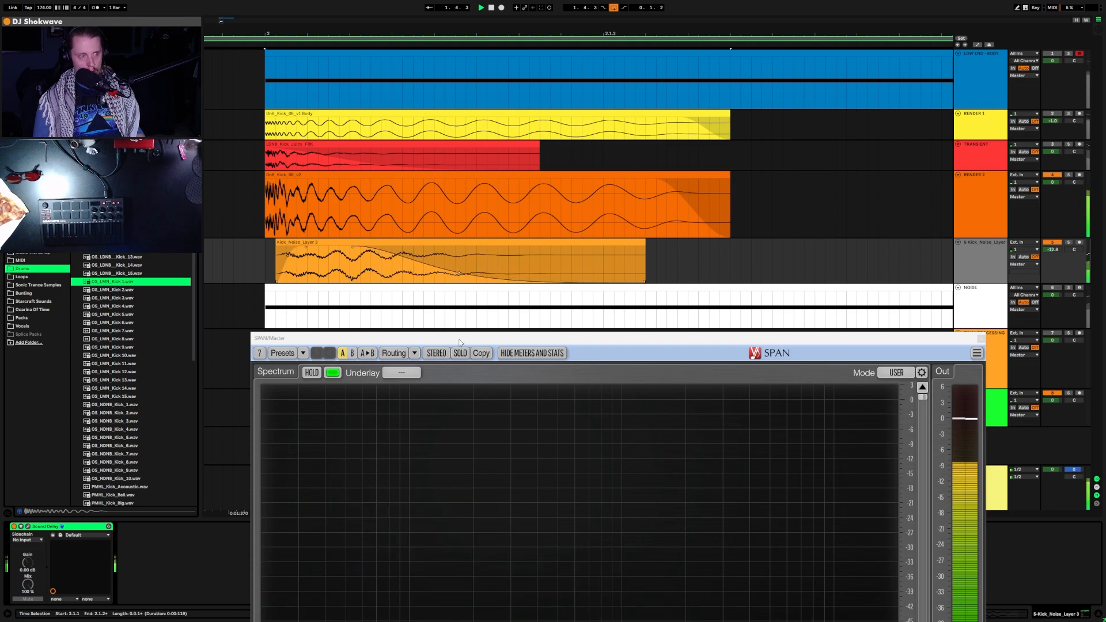
pyautogui.moveTo(542, 336); pyautogui.dragTo(458, 75)
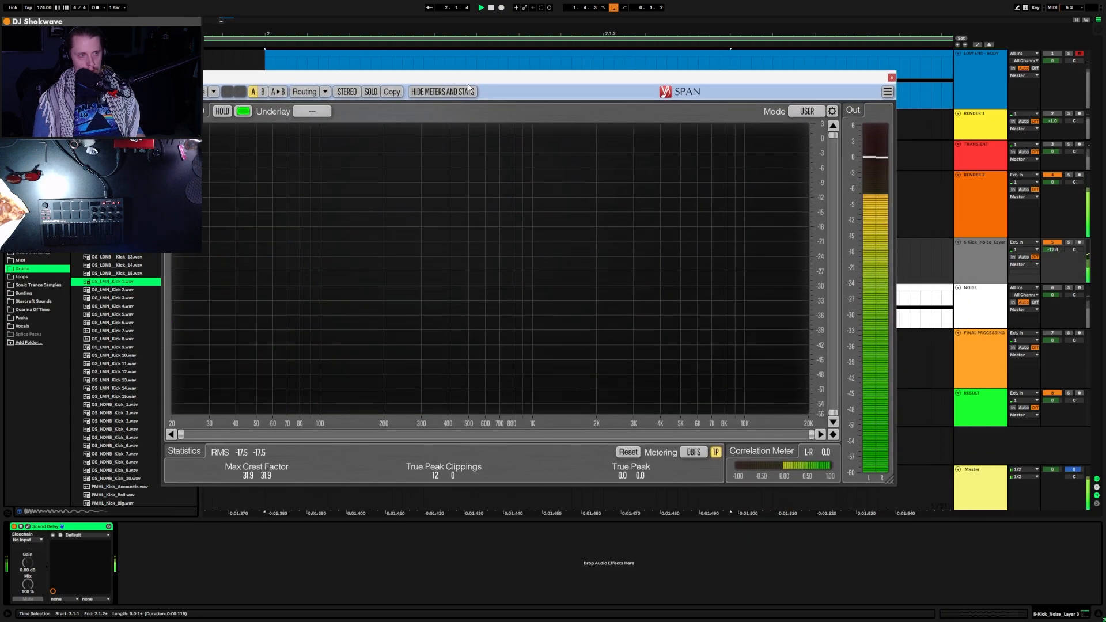
pyautogui.moveTo(572, 85); pyautogui.dragTo(621, 0)
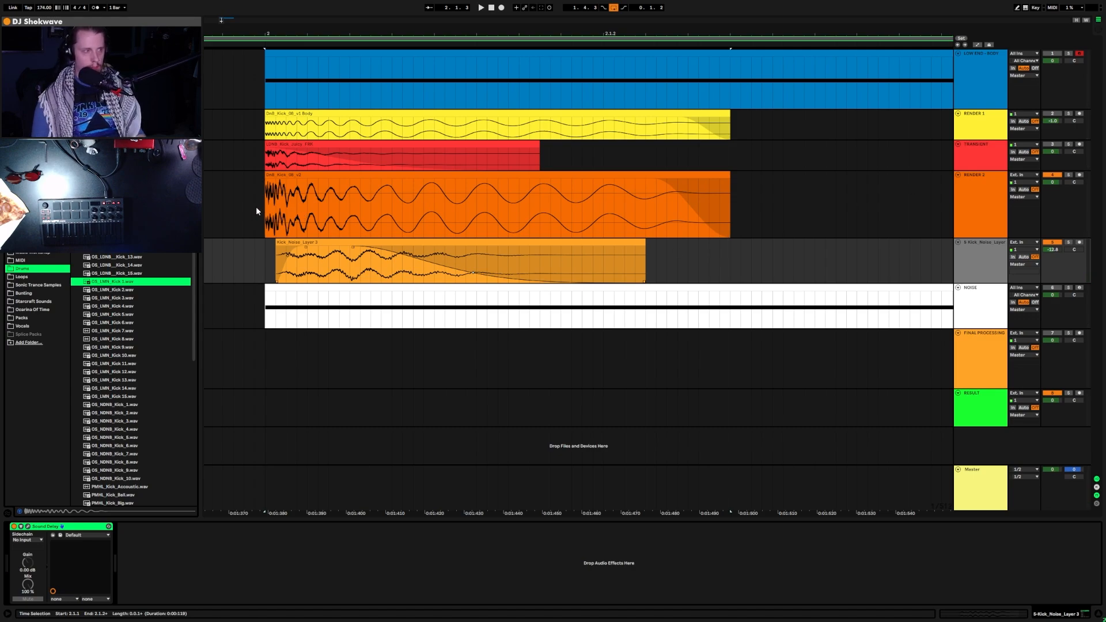
pyautogui.press('a')
pyautogui.moveTo(253, 203); pyautogui.dragTo(729, 255)
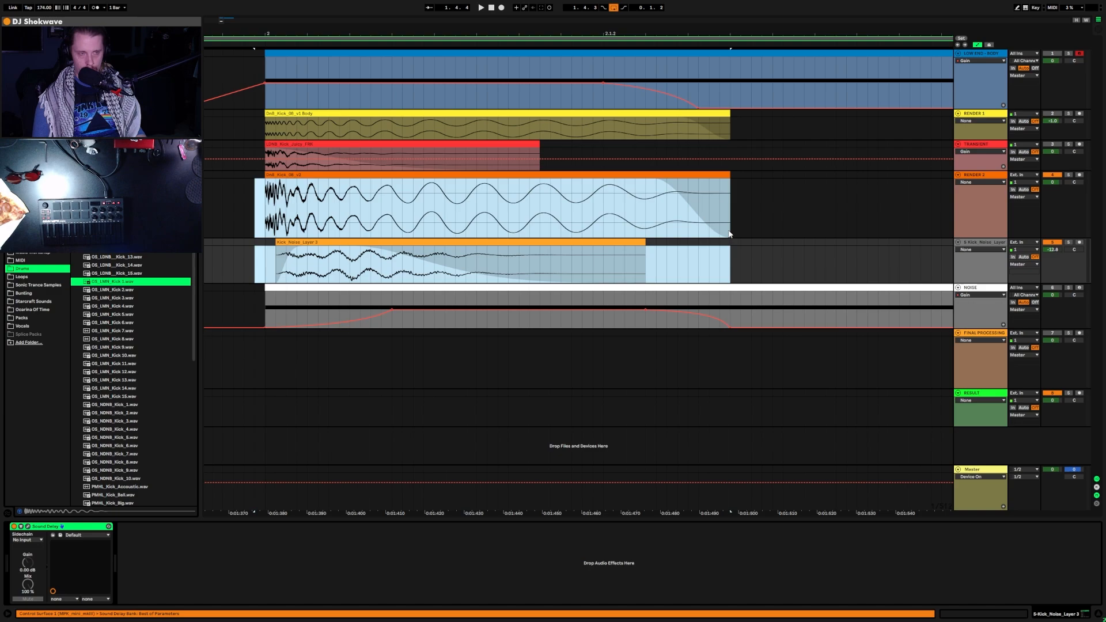
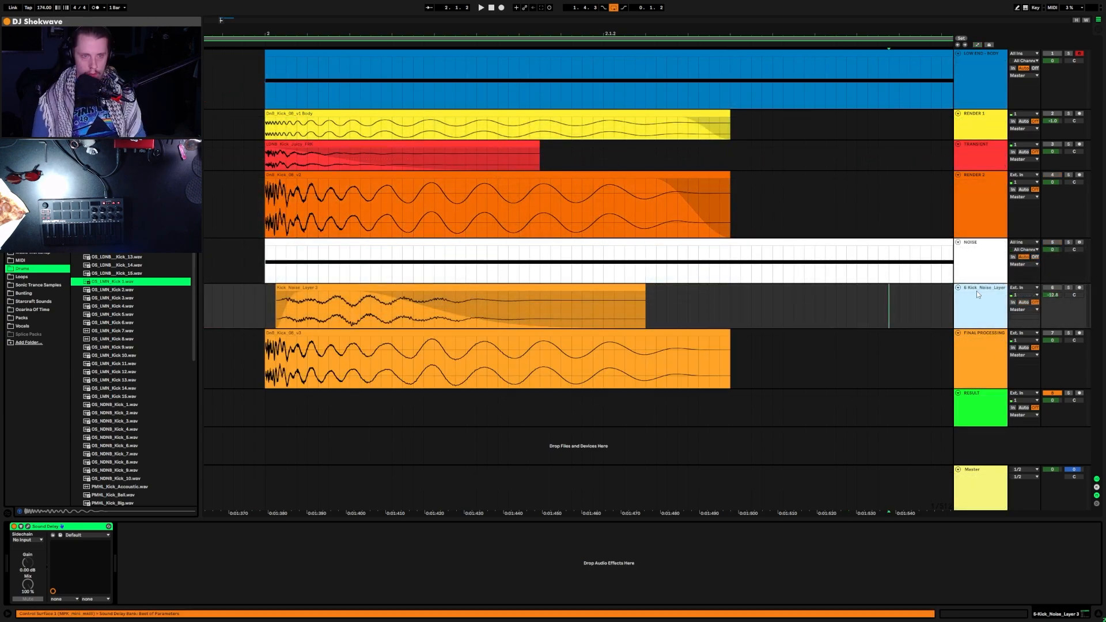
# Step: Deactivate the Kick Noise Layer track and clear the browser's sample list
pyautogui.rightClick(976, 291)
pyautogui.click(1035, 470)
pyautogui.rightClick(969, 310)
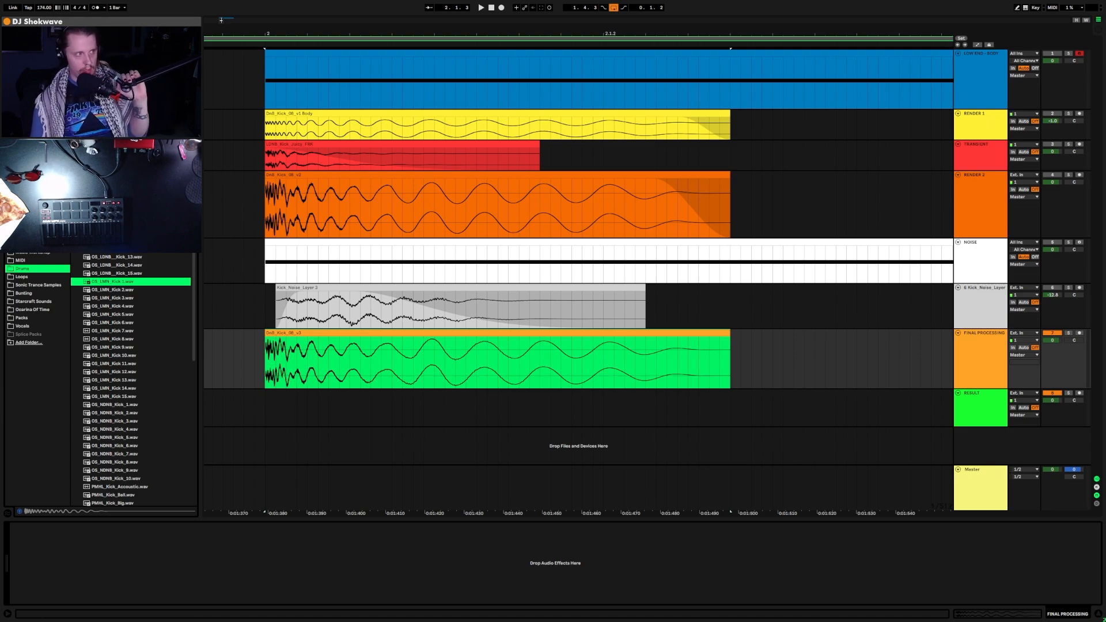
pyautogui.hotkey('ctrl', 'f')
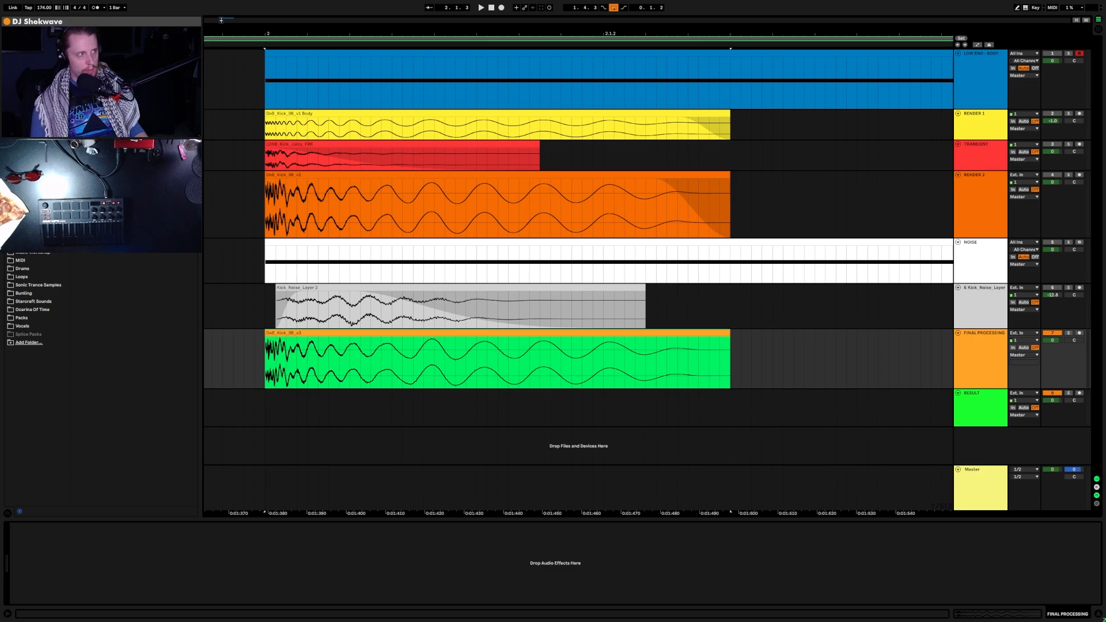
# Step: Set the start at 2.1.1 and open FreeClip on the 2-Band Split's LOW chain of FINAL PROCESSING
pyautogui.click(272, 534)
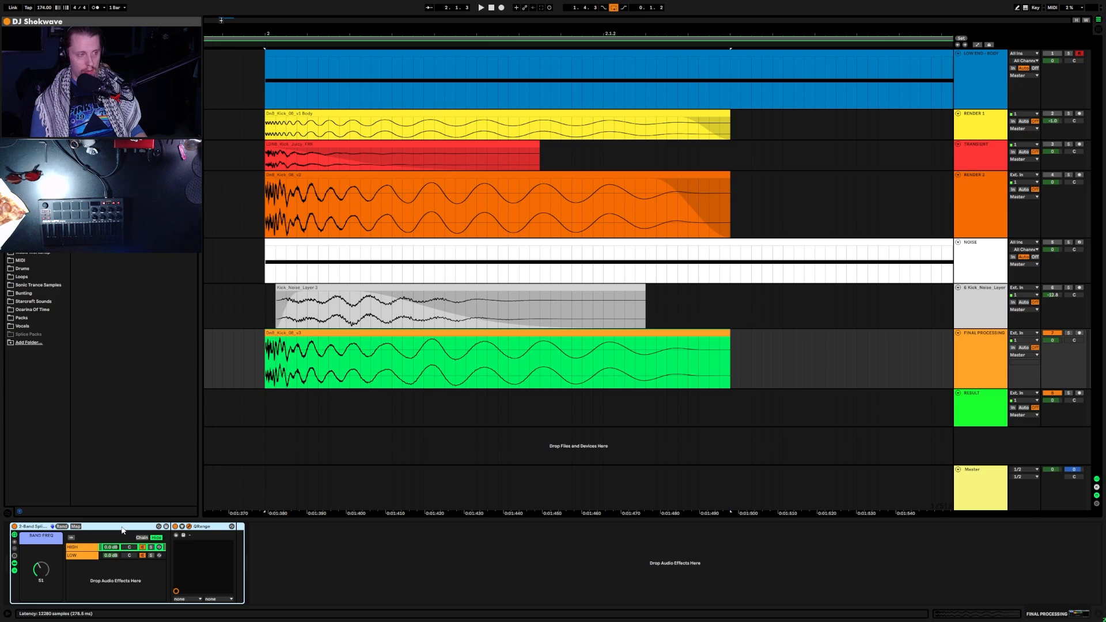
pyautogui.moveTo(244, 357); pyautogui.dragTo(710, 358)
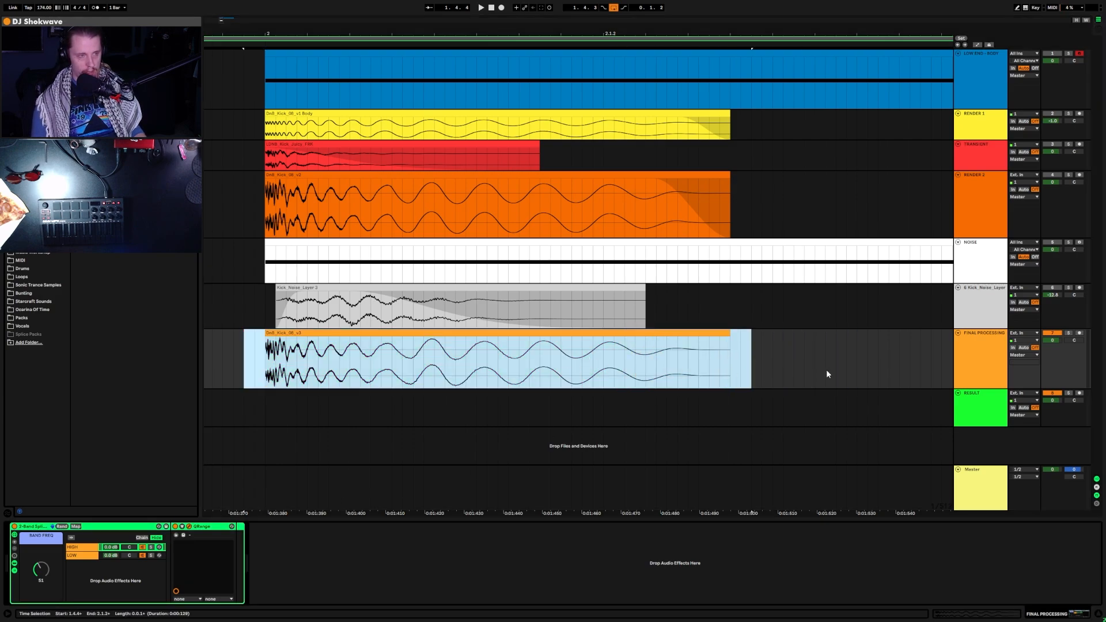
pyautogui.click(263, 388)
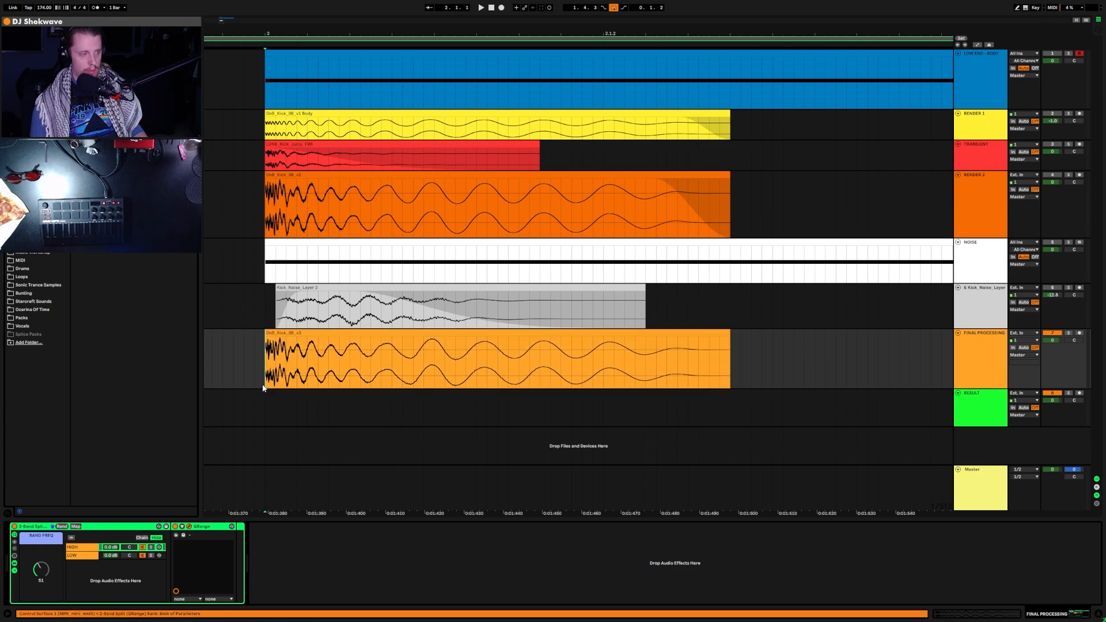
pyautogui.click(89, 556)
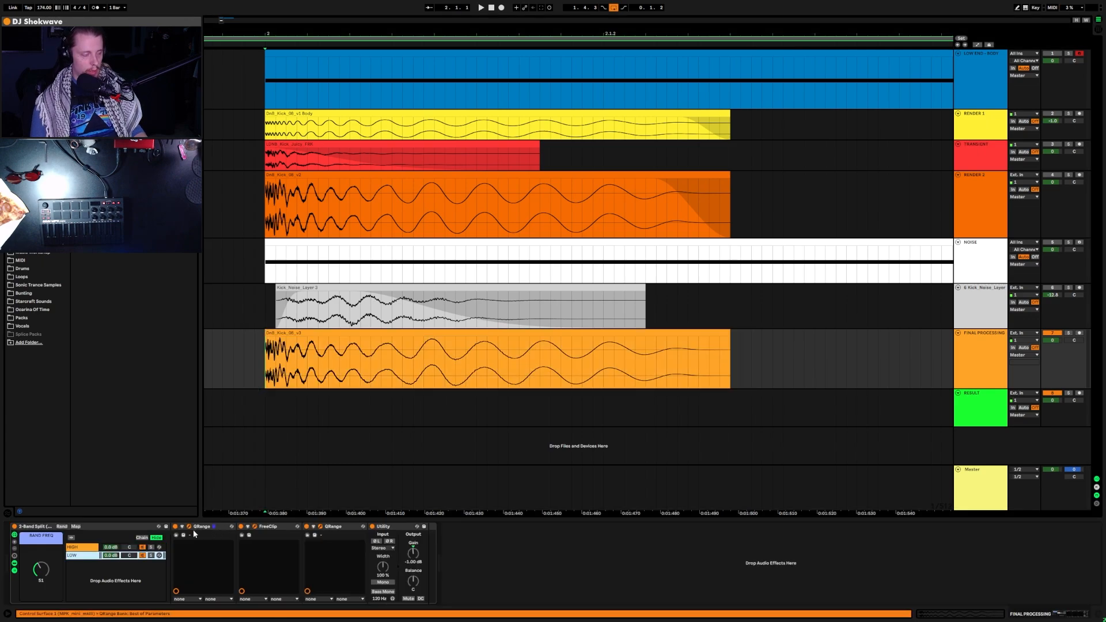
pyautogui.click(255, 527)
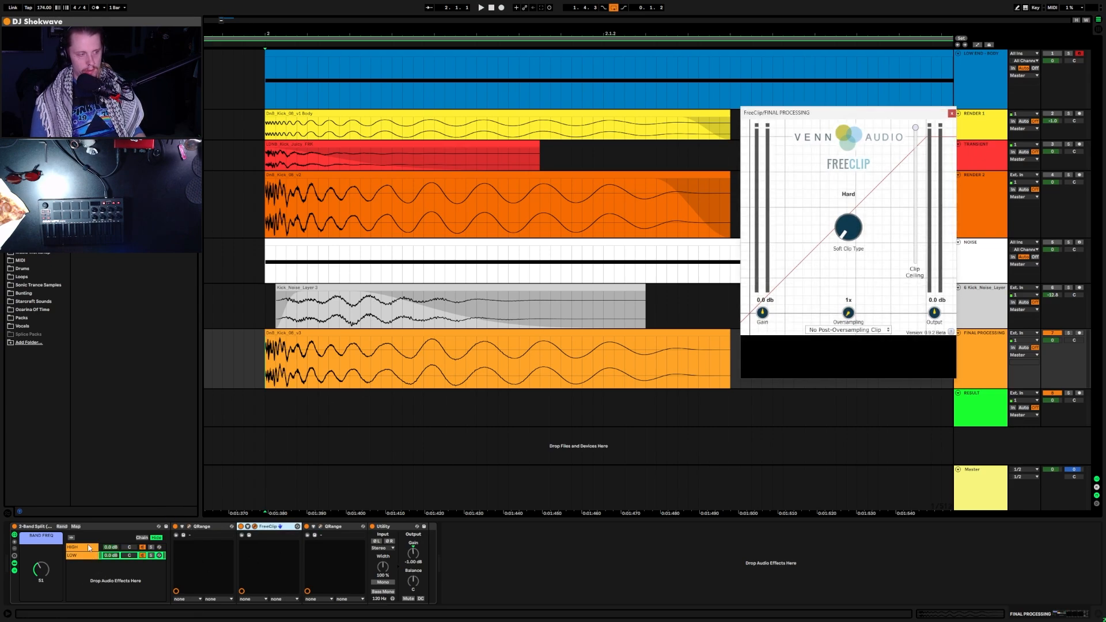
# Step: Show the LOW band's devices, reposition the FreeClip window, and play the kick
pyautogui.click(74, 556)
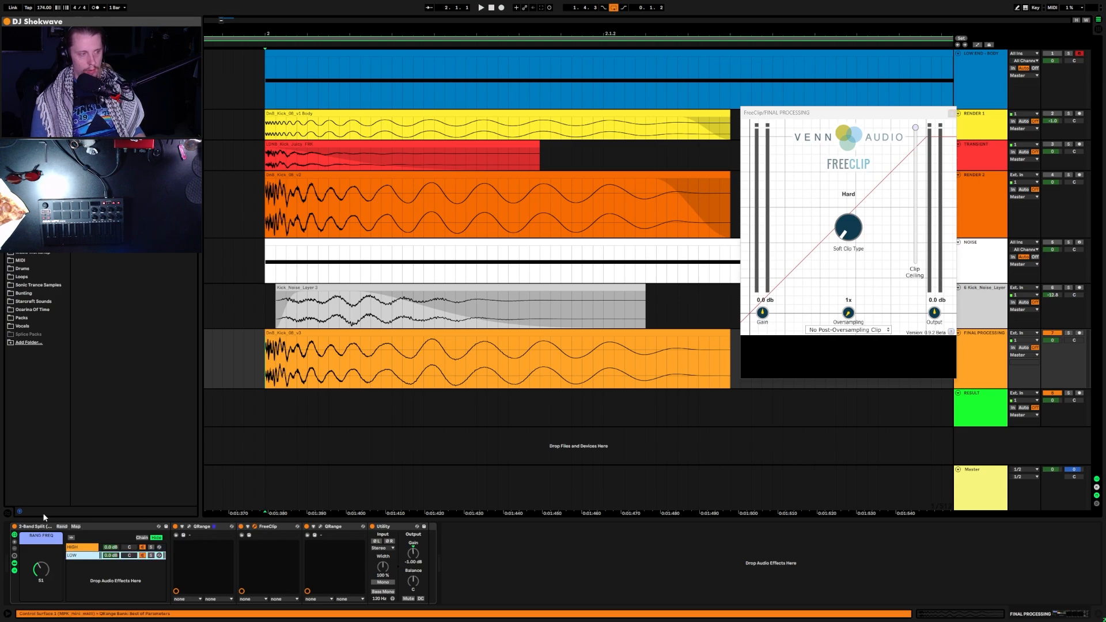
pyautogui.click(86, 548)
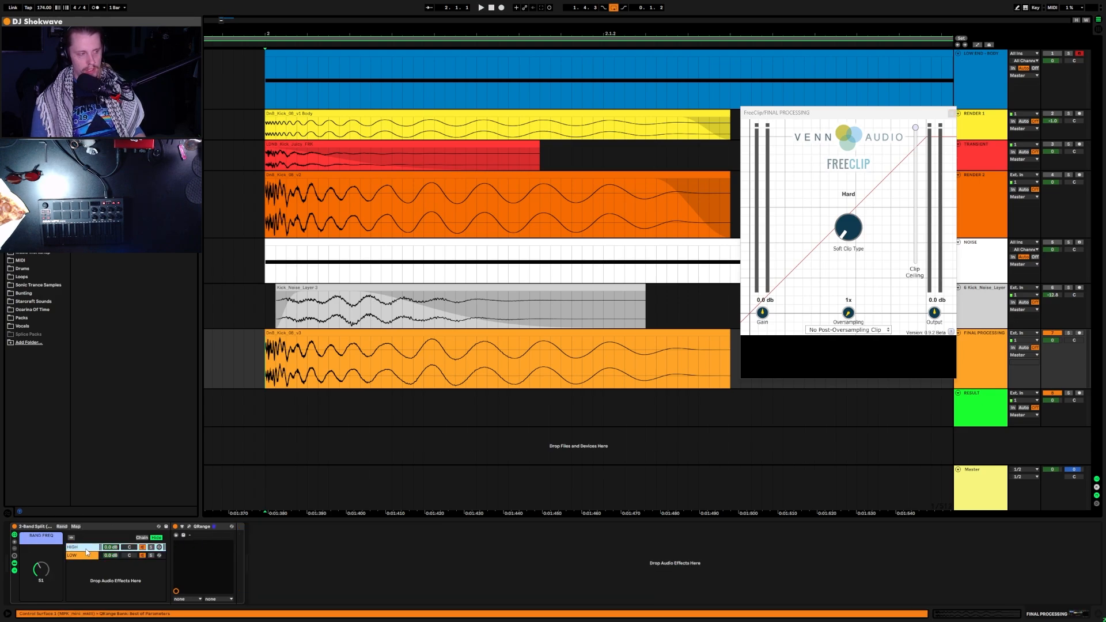
pyautogui.click(120, 557)
pyautogui.moveTo(850, 117); pyautogui.dragTo(564, 205)
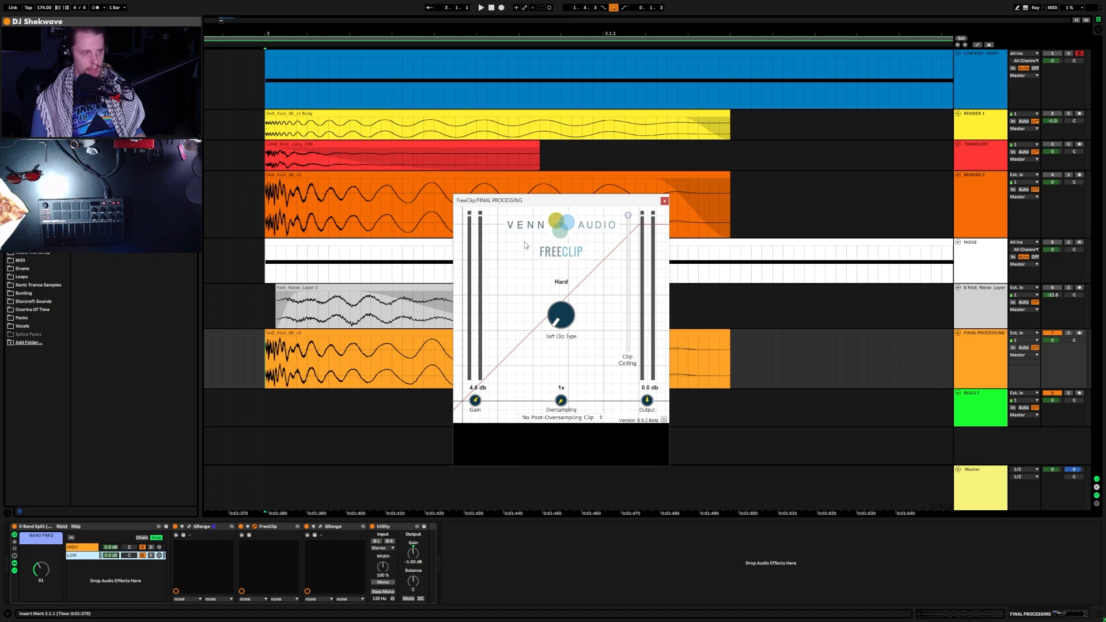
pyautogui.moveTo(564, 201); pyautogui.dragTo(663, 123)
pyautogui.press('space')
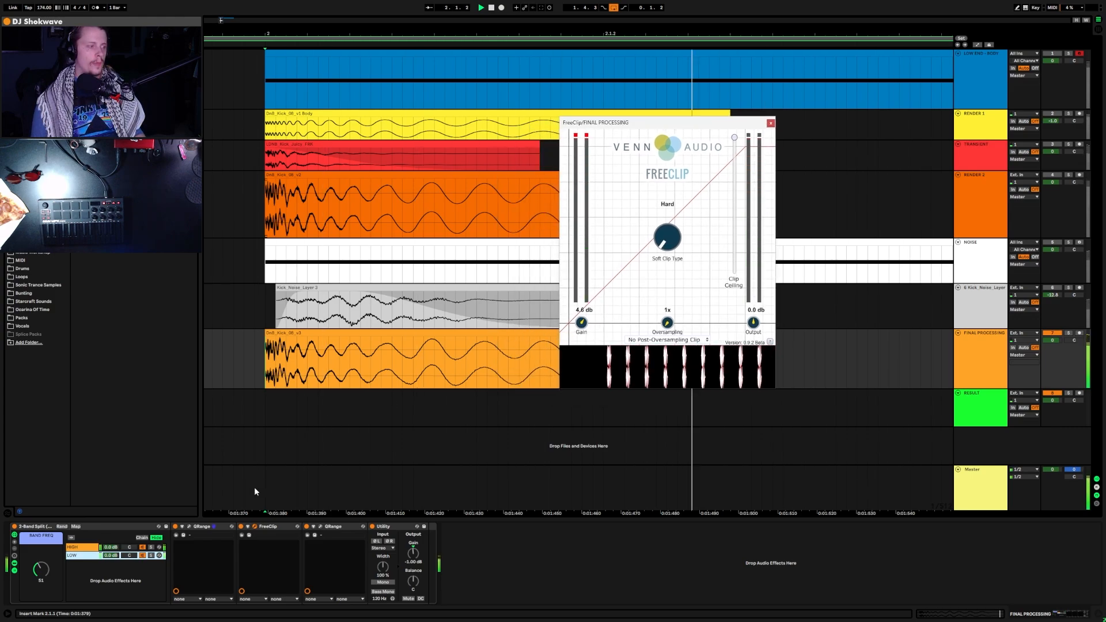
# Step: Solo LOW, push FreeClip's Gain up, then unsolo and compare with Utility bypassed
pyautogui.click(151, 555)
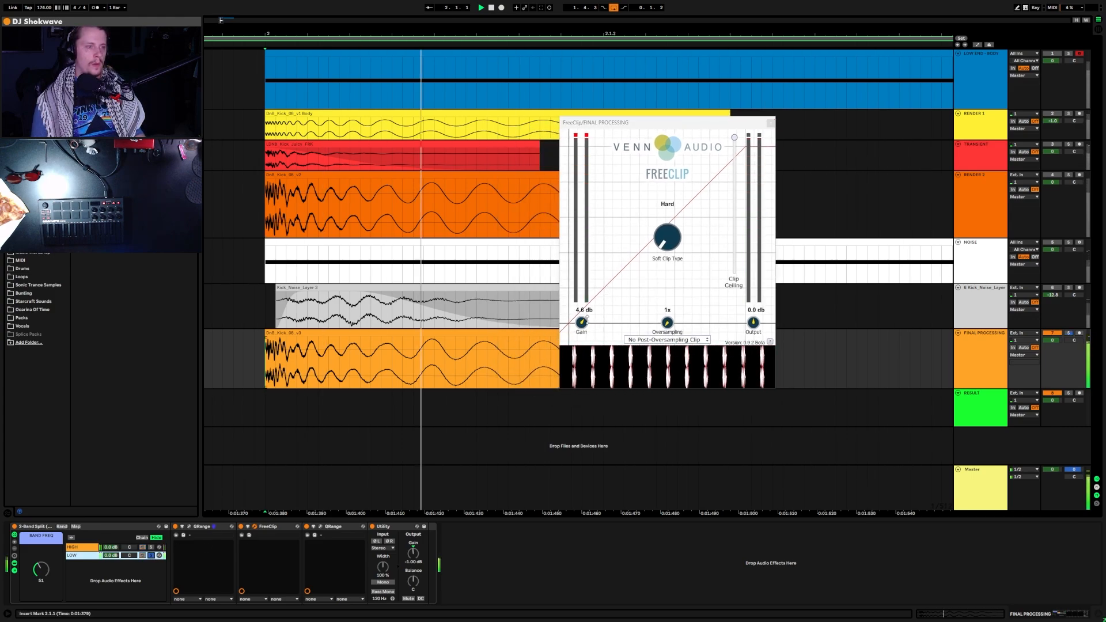
pyautogui.moveTo(582, 323)
pyautogui.mouseDown()
pyautogui.moveTo(599, 298)
pyautogui.moveTo(579, 333)
pyautogui.mouseUp()
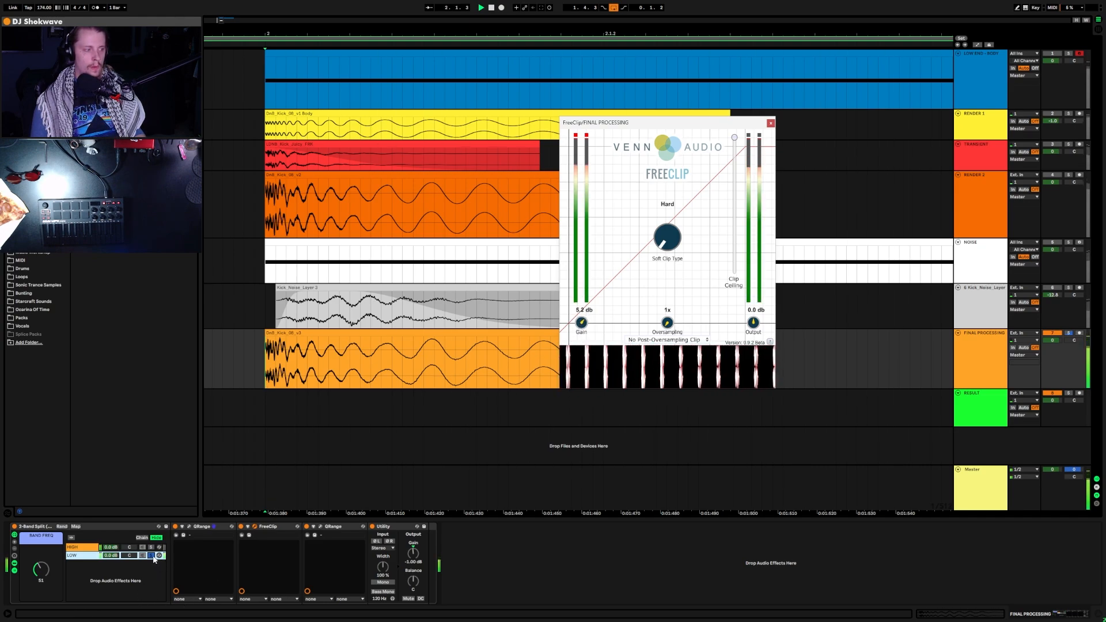
pyautogui.click(152, 555)
pyautogui.press('space')
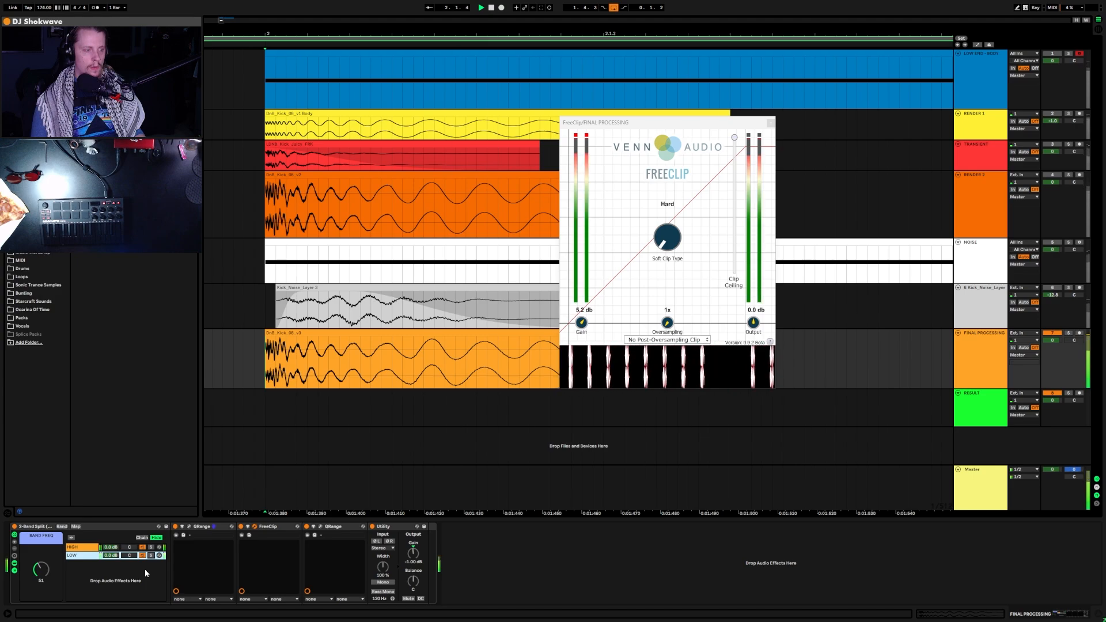
pyautogui.click(372, 526)
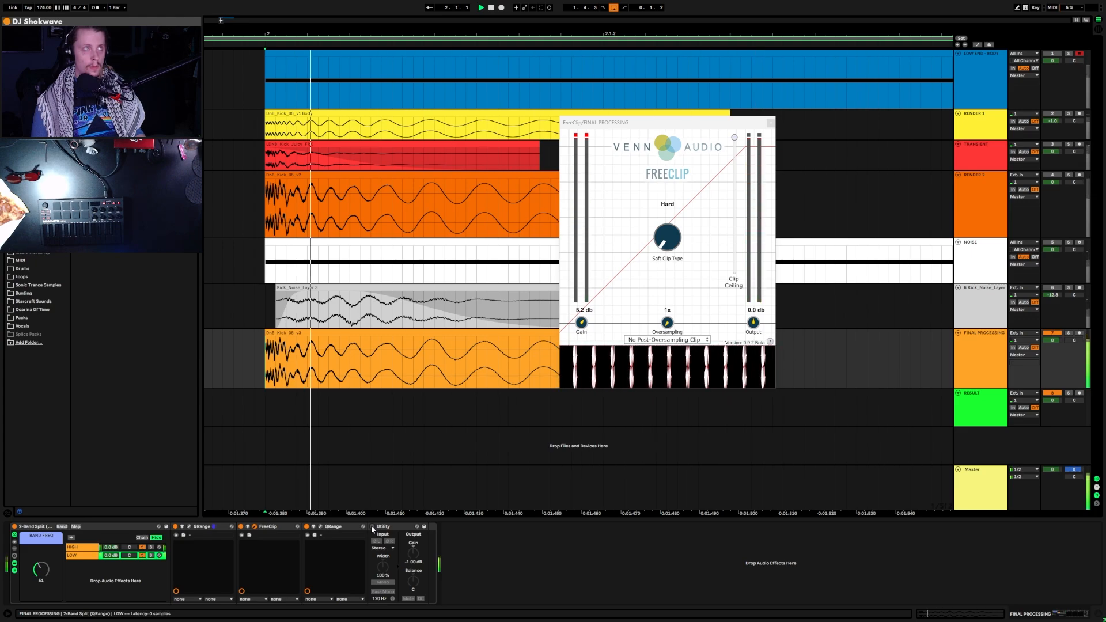
pyautogui.click(372, 527)
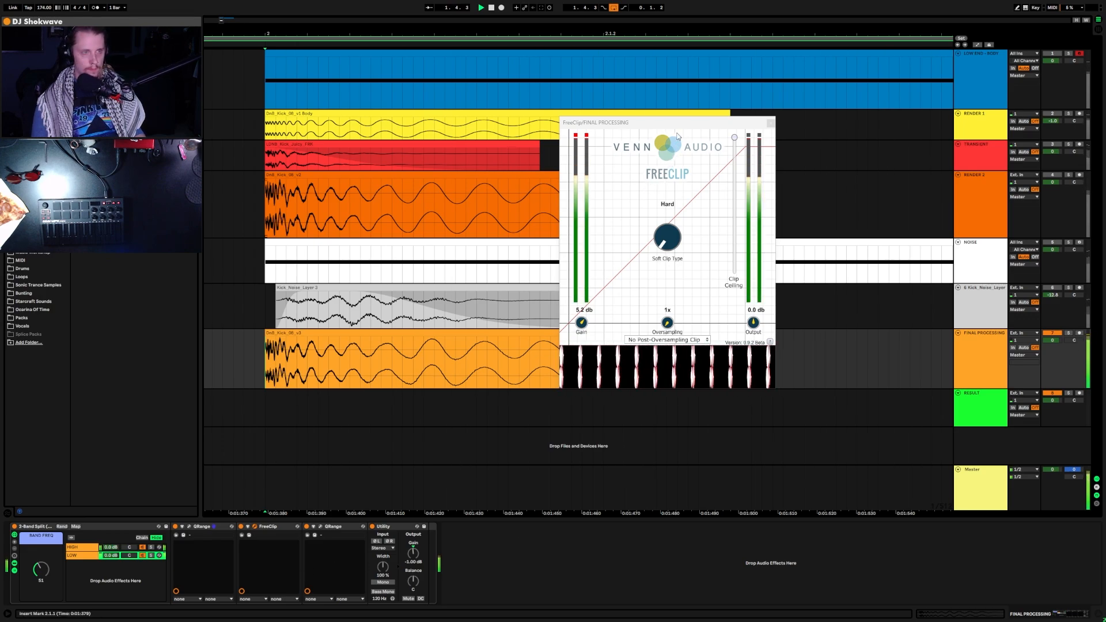
# Step: Set FreeClip Gain to 6.0 dB, close its window, and select the RESULT track
pyautogui.moveTo(681, 126); pyautogui.dragTo(854, 123)
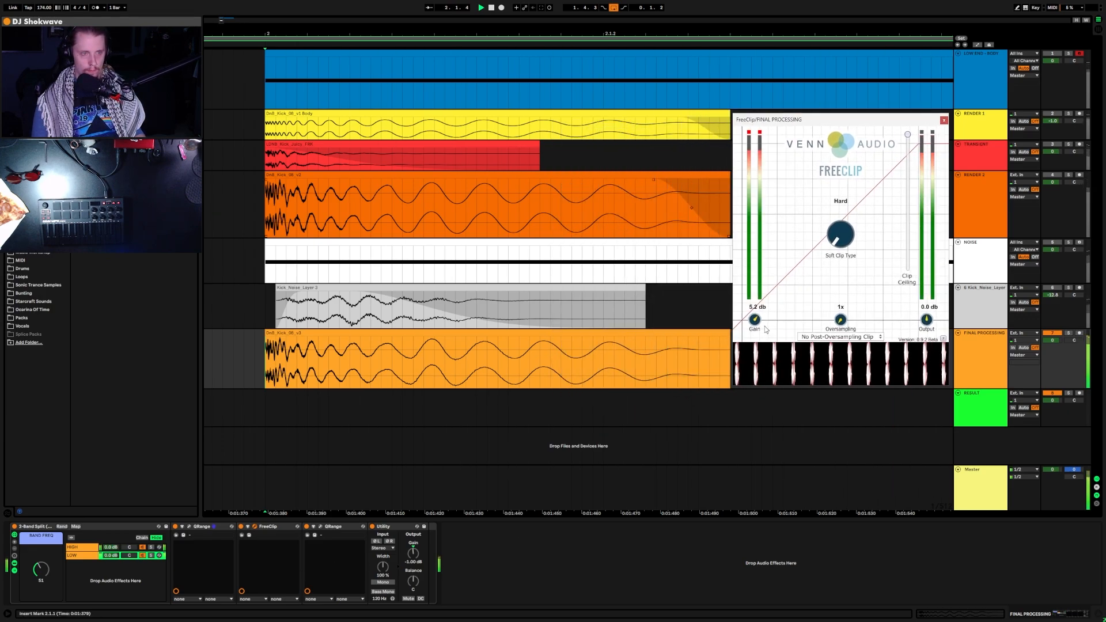
pyautogui.moveTo(761, 324); pyautogui.dragTo(760, 320)
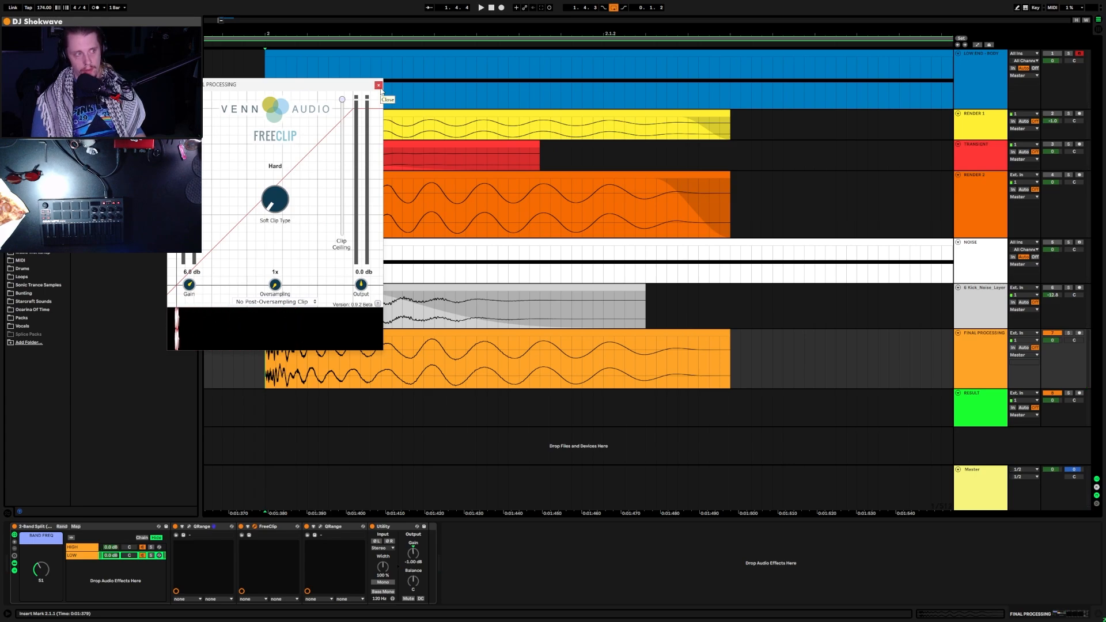
pyautogui.click(379, 86)
pyautogui.click(275, 411)
pyautogui.click(255, 400)
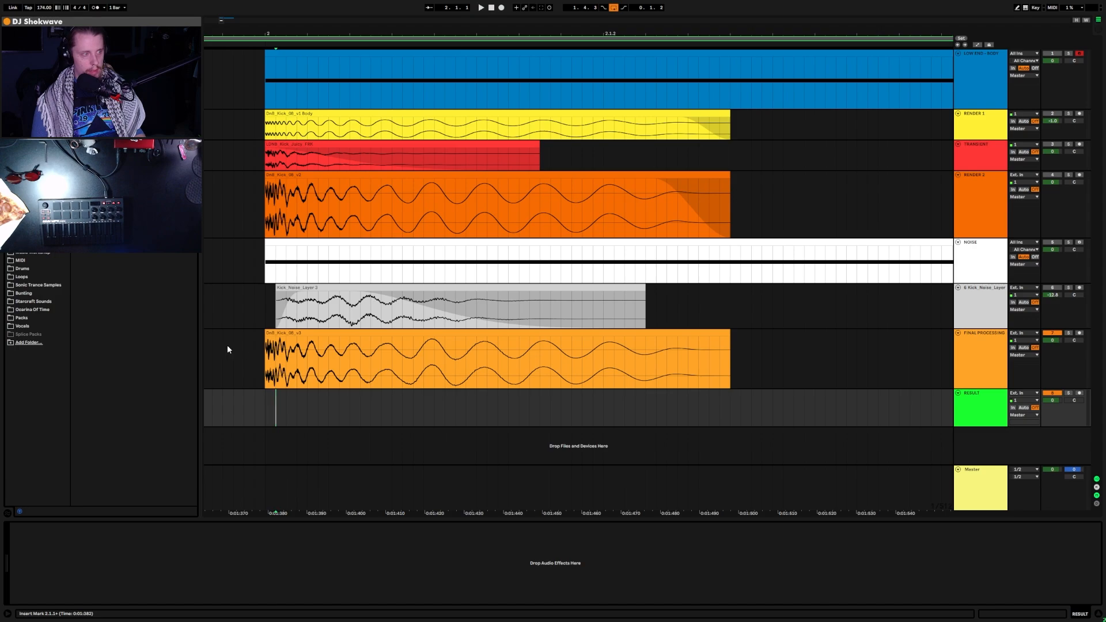
# Step: Render the processed kick up to the loop end onto RESULT and trim it to match the other kicks
pyautogui.scroll(-3, 269, 344)
pyautogui.moveTo(249, 359); pyautogui.dragTo(857, 349)
pyautogui.hotkey('ctrl', 'shift', 'r')
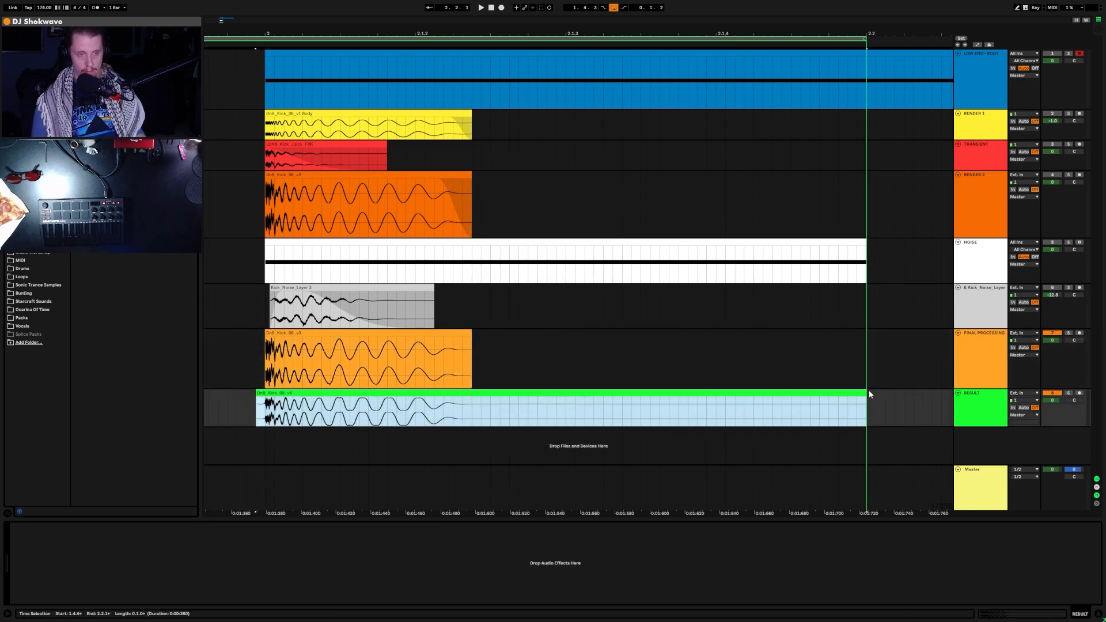
pyautogui.moveTo(869, 392); pyautogui.dragTo(472, 398)
# Step: Reselect the FINAL PROCESSING 2-Band Split, then select RESULT and play the kick
pyautogui.click(984, 349)
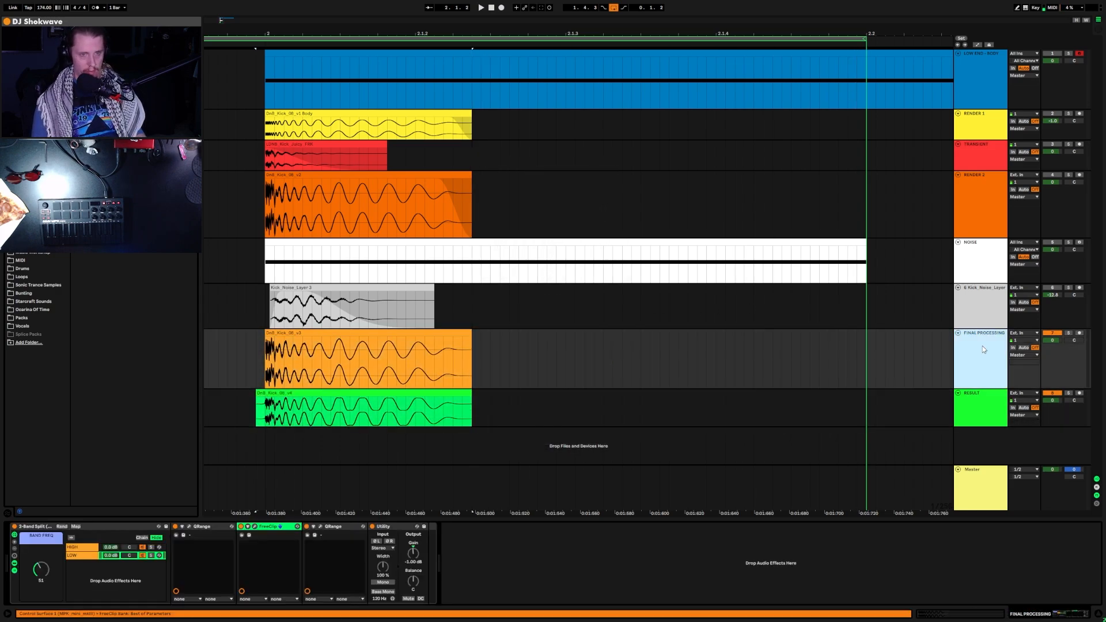
pyautogui.click(102, 526)
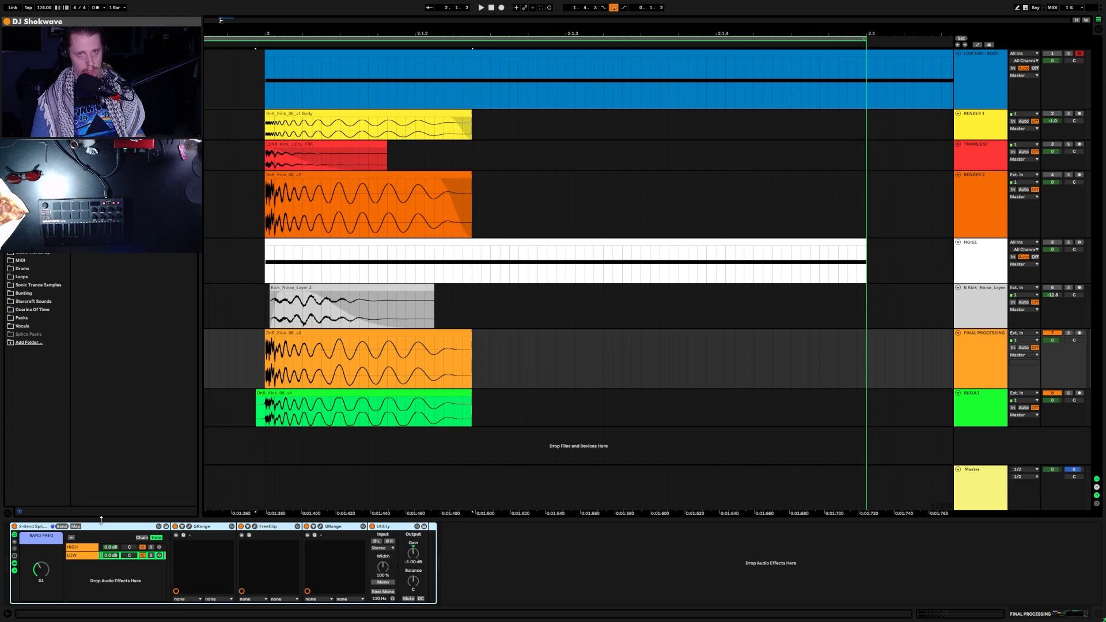
pyautogui.click(1049, 405)
pyautogui.press('space')
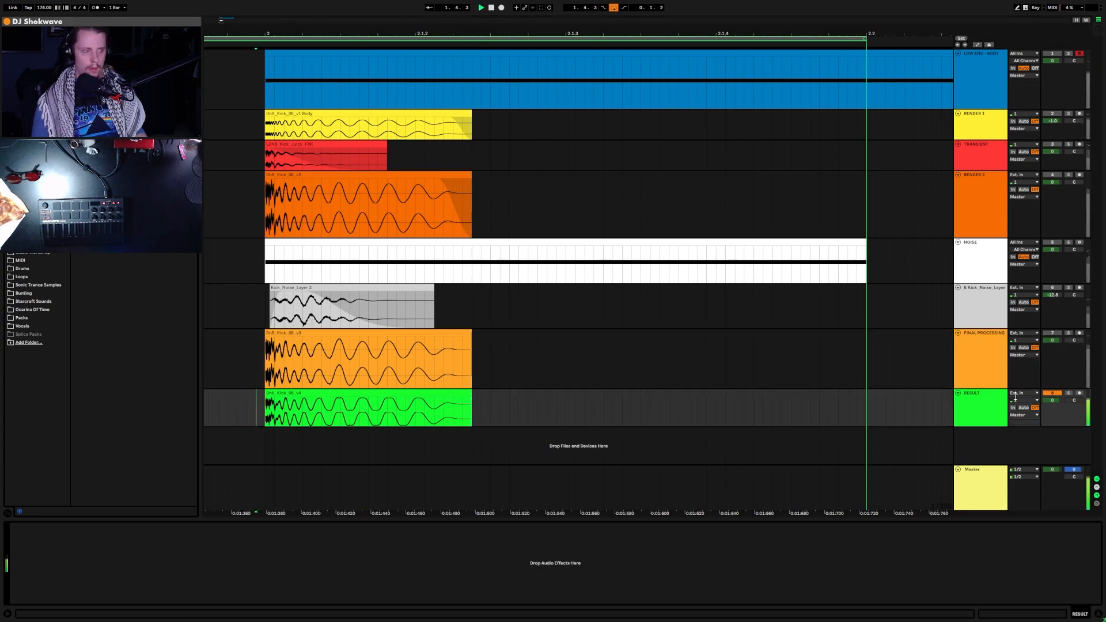
# Step: Zoom into the RESULT clip's start and raise its Utility Gain automation from silence before the attack
pyautogui.scroll(3, 396, 416)
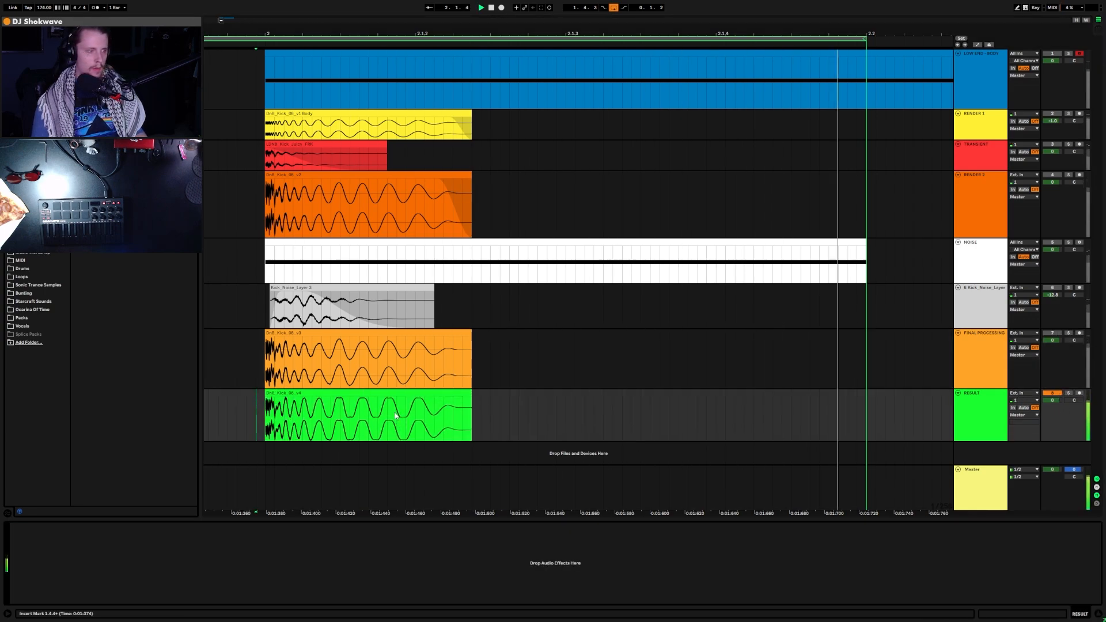
pyautogui.scroll(2, 396, 419)
pyautogui.hscroll(-5, 363, 426)
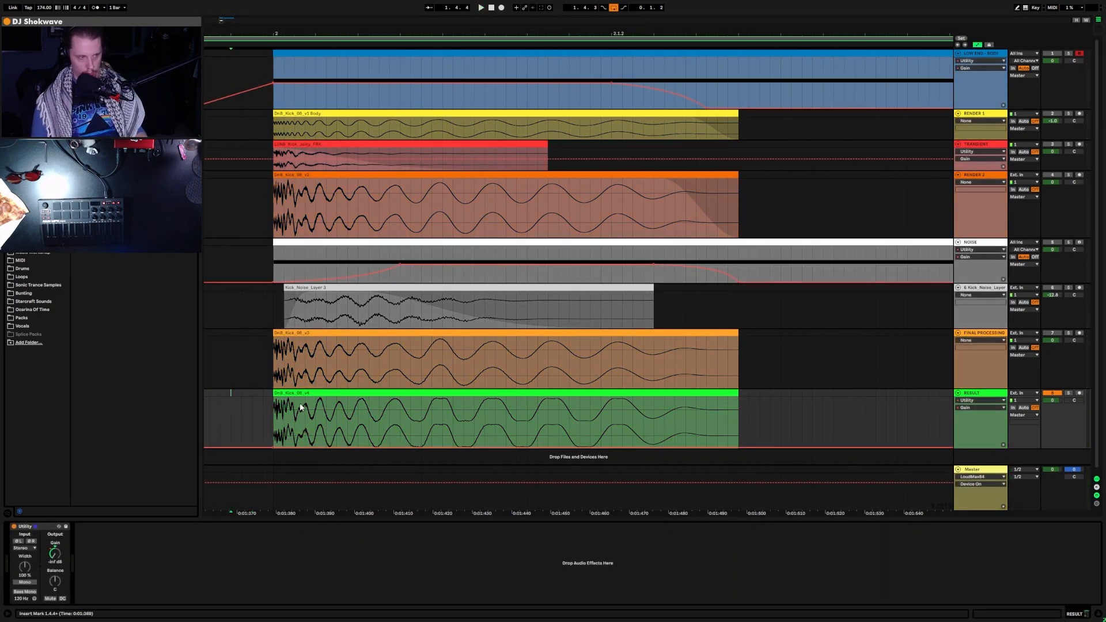
pyautogui.scroll(1, 292, 417)
pyautogui.moveTo(292, 417); pyautogui.dragTo(318, 416)
pyautogui.click(309, 418)
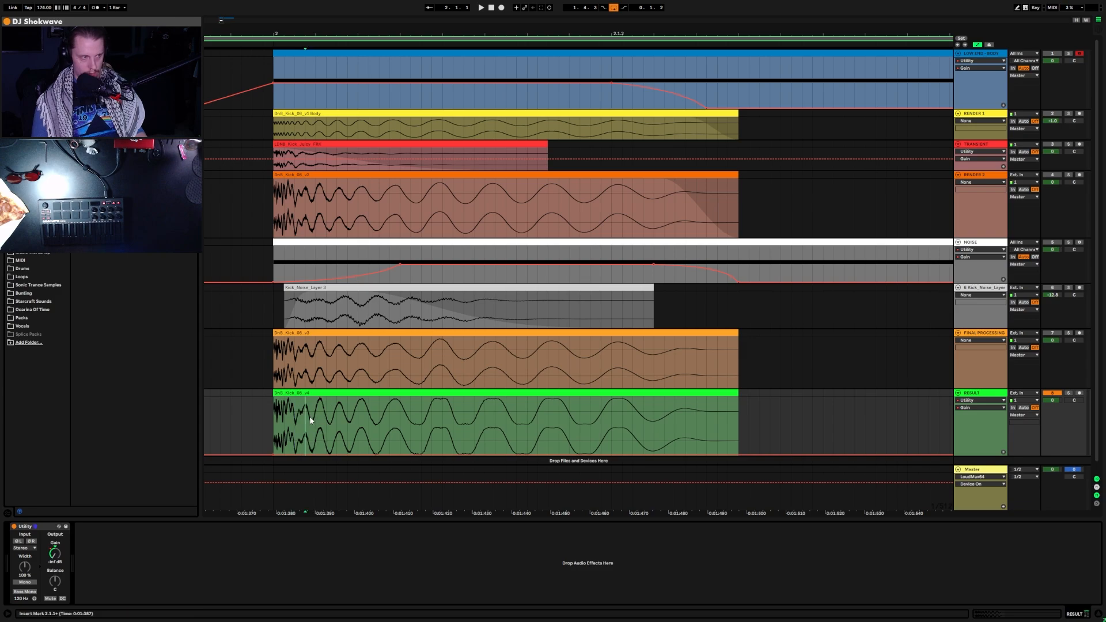
pyautogui.click(294, 418)
pyautogui.moveTo(299, 458); pyautogui.dragTo(300, 432)
# Step: Delete the old Gain breakpoints and reset the Utility Gain to 0 dB
pyautogui.rightClick(302, 428)
pyautogui.click(300, 449)
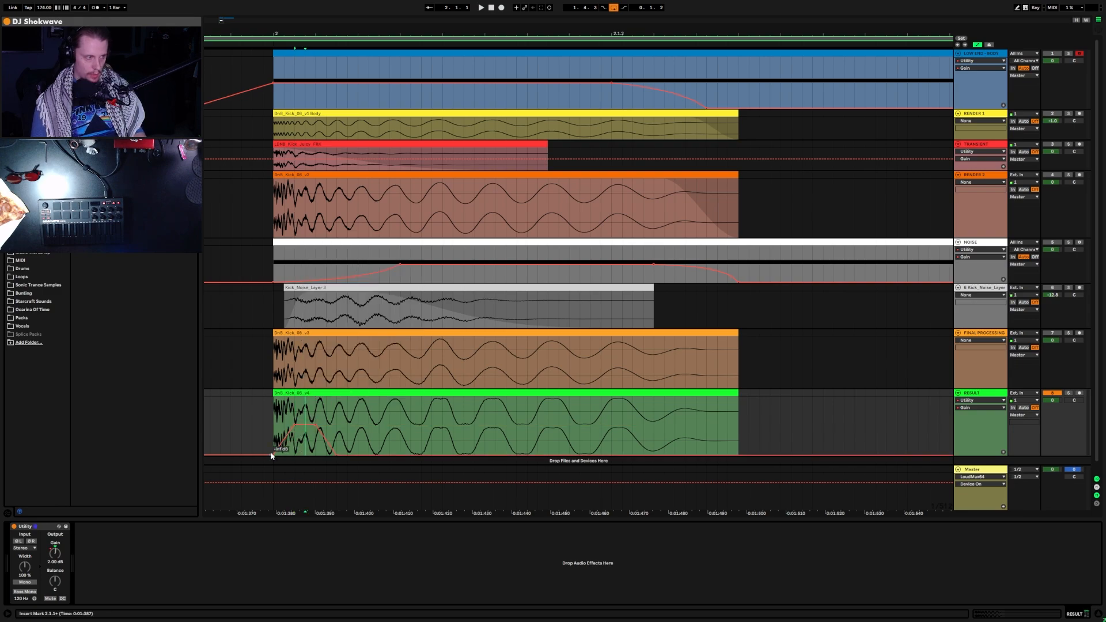
pyautogui.click(274, 455)
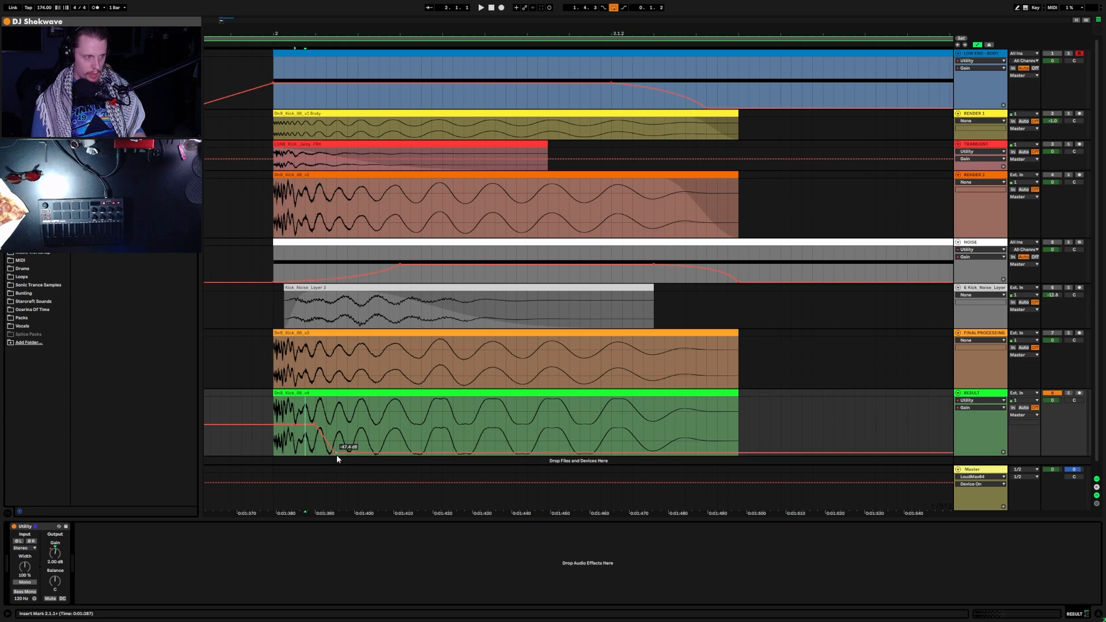
pyautogui.click(335, 454)
pyautogui.click(316, 427)
pyautogui.click(296, 426)
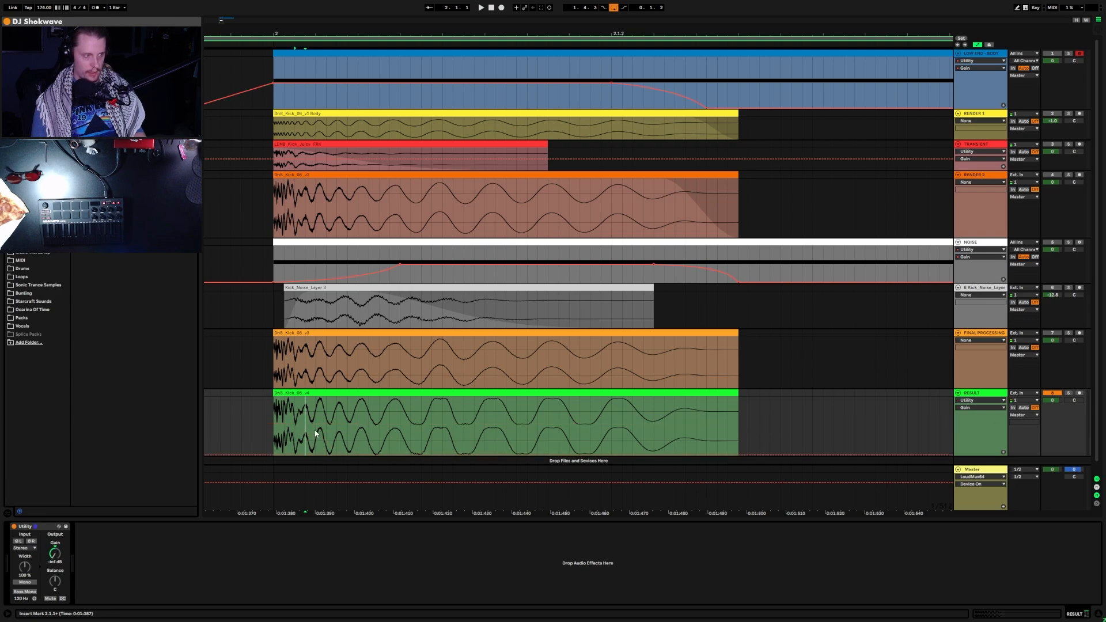
pyautogui.doubleClick(55, 554)
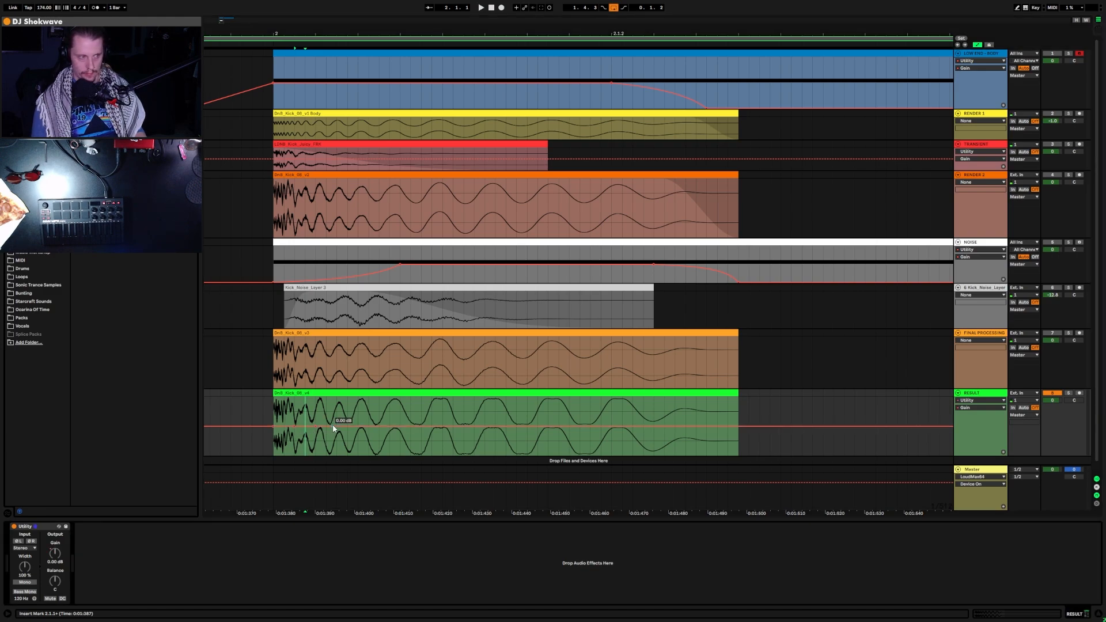
# Step: Pull the gain line into a boost with a curved rising edge and audition it
pyautogui.moveTo(305, 427); pyautogui.dragTo(305, 407)
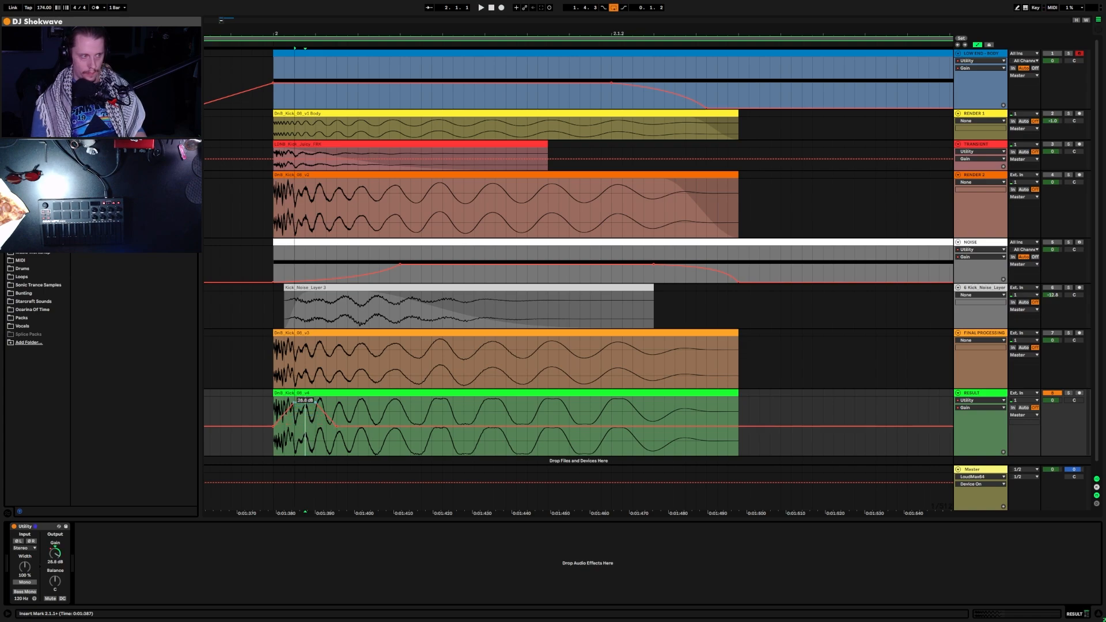
pyautogui.moveTo(287, 411)
pyautogui.mouseDown()
pyautogui.moveTo(288, 424)
pyautogui.moveTo(332, 425)
pyautogui.moveTo(303, 411)
pyautogui.moveTo(305, 423)
pyautogui.mouseUp()
pyautogui.scroll(3, 317, 425)
pyautogui.scroll(-4, 317, 424)
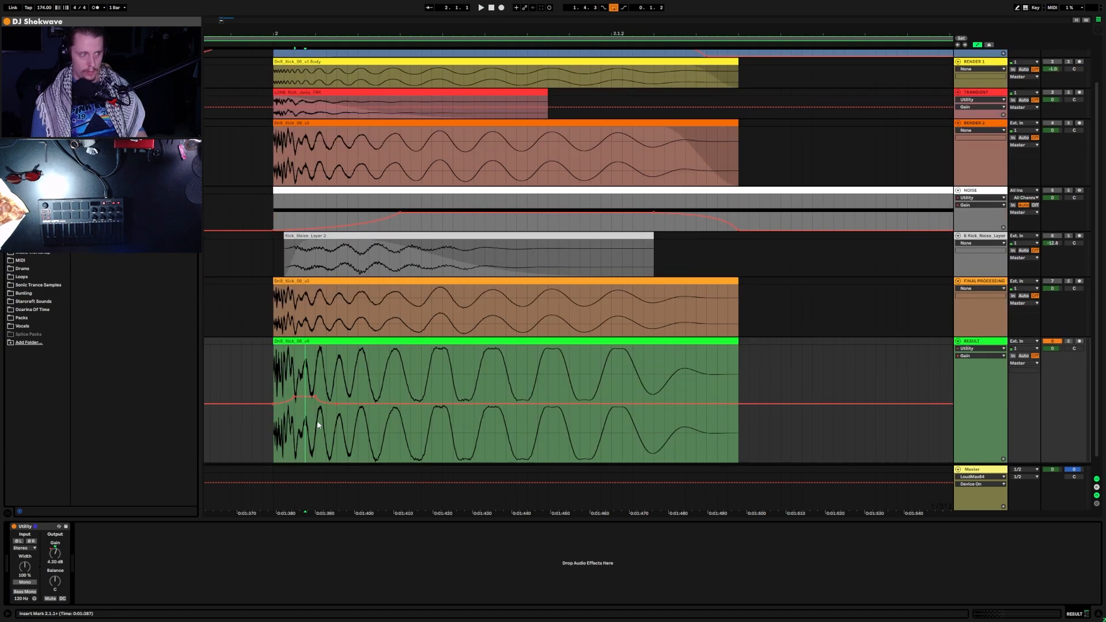
pyautogui.press('space')
# Step: Raise and lengthen the boost plateau to roughly 4–6 dB, auditioning the kick
pyautogui.moveTo(305, 380)
pyautogui.mouseDown()
pyautogui.moveTo(305, 341)
pyautogui.moveTo(304, 380)
pyautogui.mouseUp()
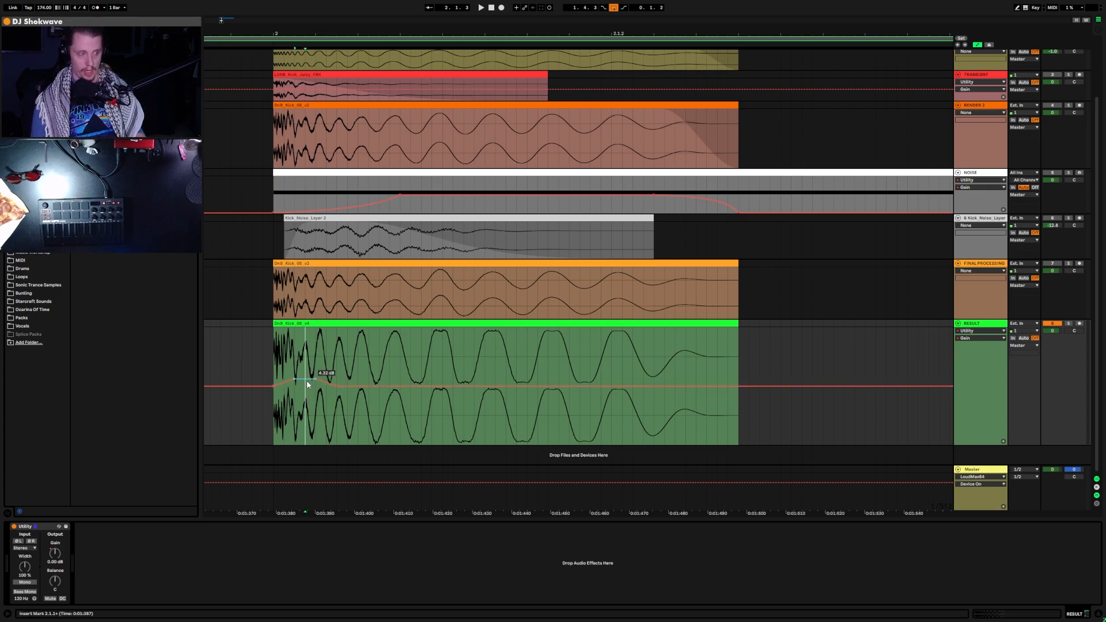
pyautogui.moveTo(306, 380); pyautogui.dragTo(356, 386)
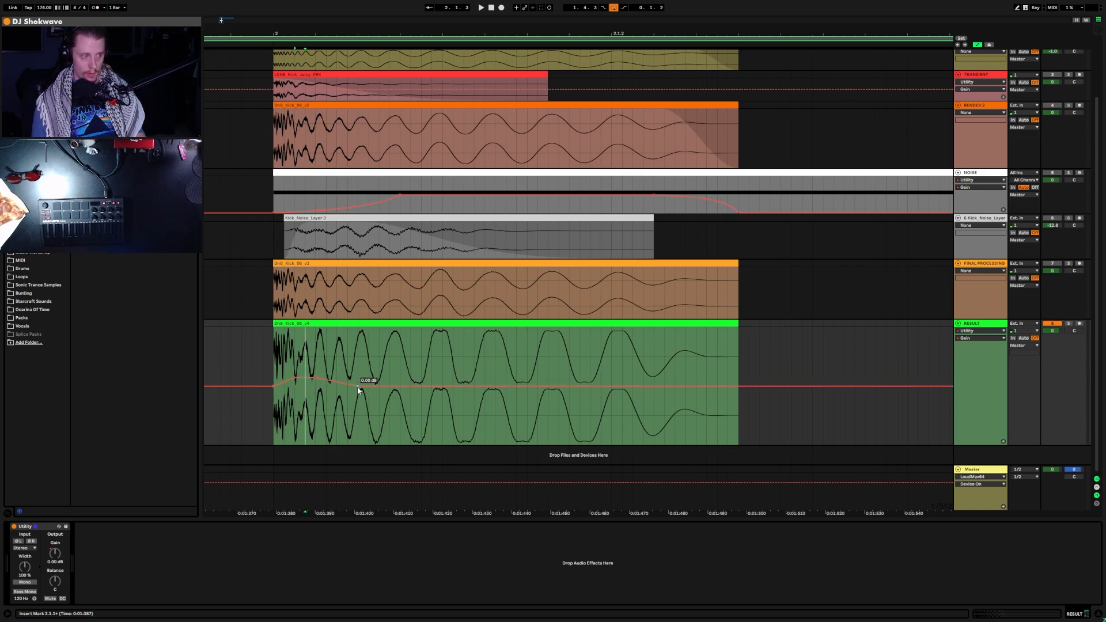
pyautogui.press('space')
pyautogui.moveTo(314, 378)
pyautogui.mouseDown()
pyautogui.moveTo(337, 378)
pyautogui.moveTo(326, 378)
pyautogui.mouseUp()
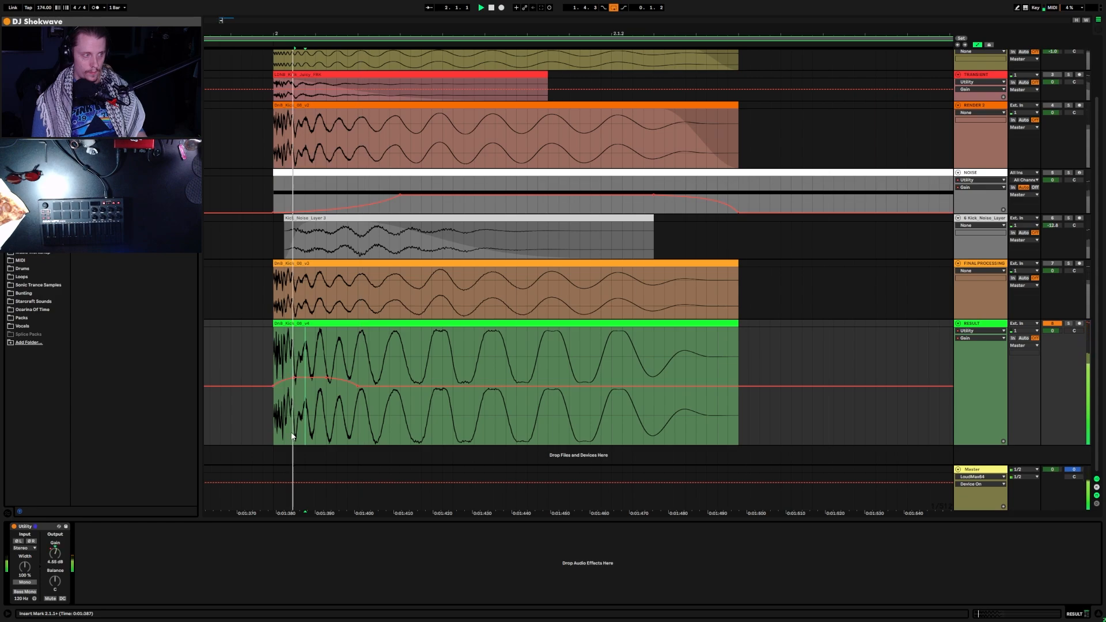
# Step: Render the RESULT kick from 1.4.4 to 2.1.2 to a new DnB_Kick_08_Final track
pyautogui.click(335, 327)
pyautogui.click(258, 361)
pyautogui.moveTo(258, 362); pyautogui.dragTo(728, 354)
pyautogui.hotkey('ctrl', 'shift', 'r')
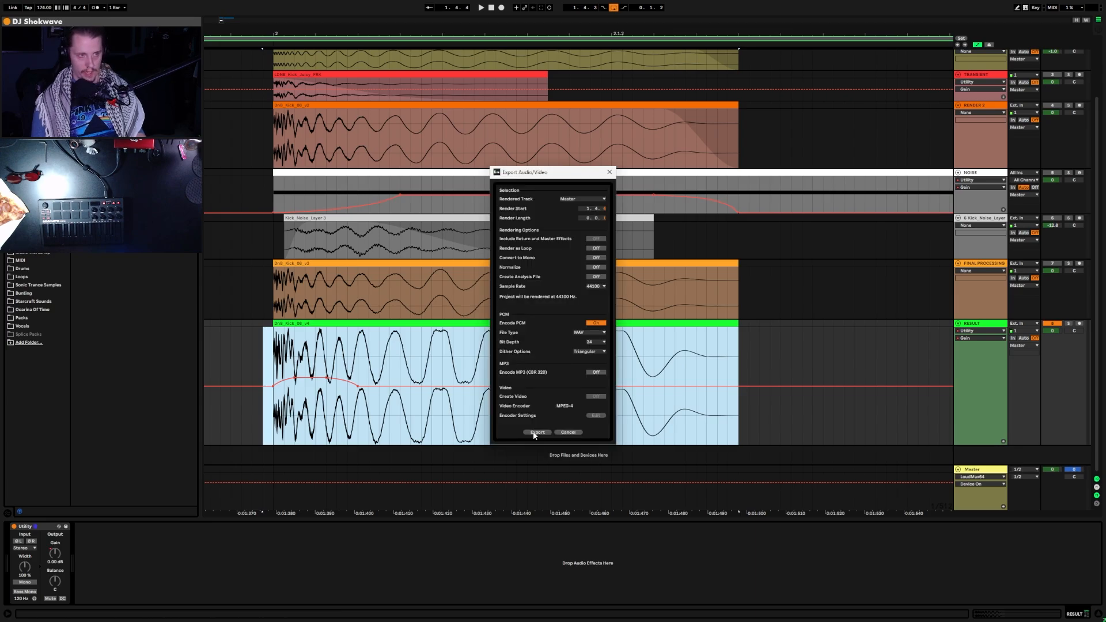
pyautogui.click(536, 433)
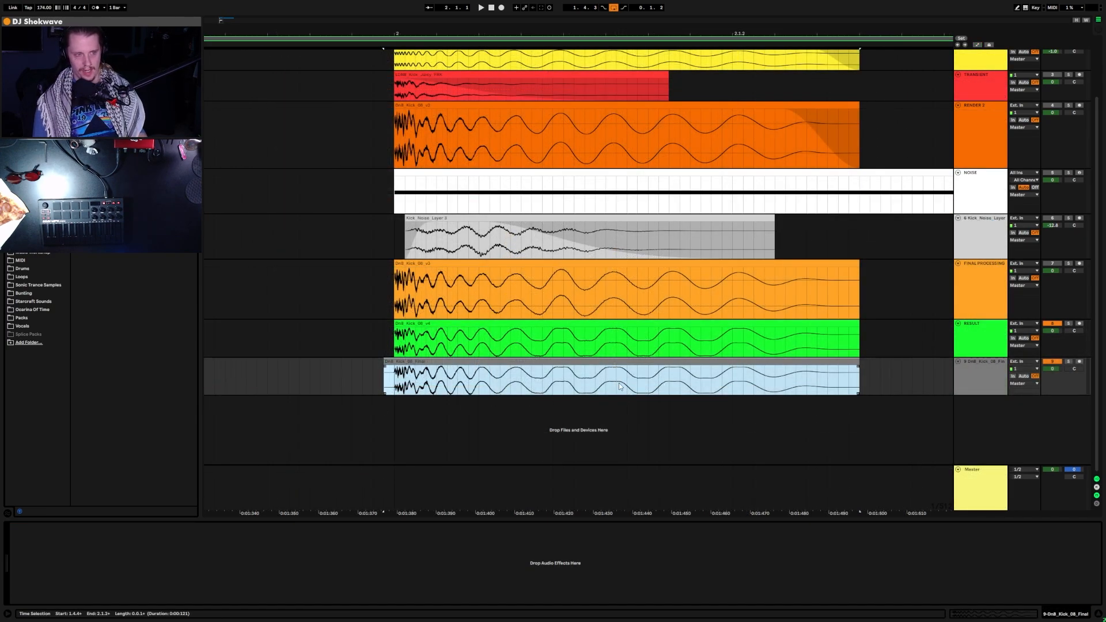
# Step: Split the final clip at 2.1.1 and delete the lead-in piece
pyautogui.click(394, 375)
pyautogui.hotkey('ctrl', 'e')
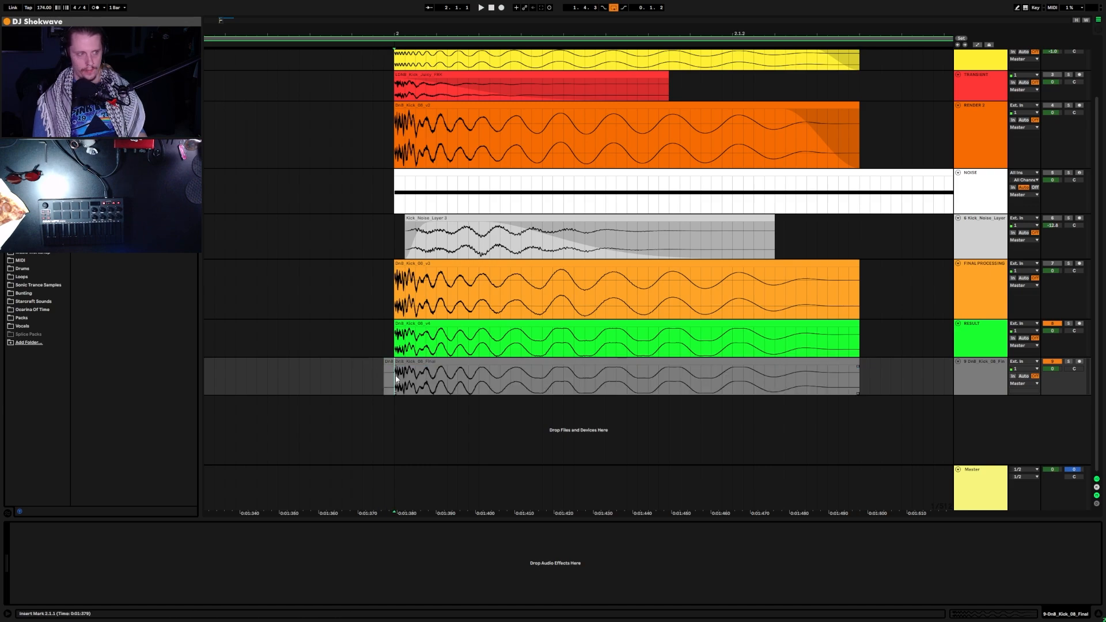
pyautogui.click(389, 362)
pyautogui.press('Delete')
# Step: Colour the final track blue and assign the track colour to its clip
pyautogui.rightClick(973, 365)
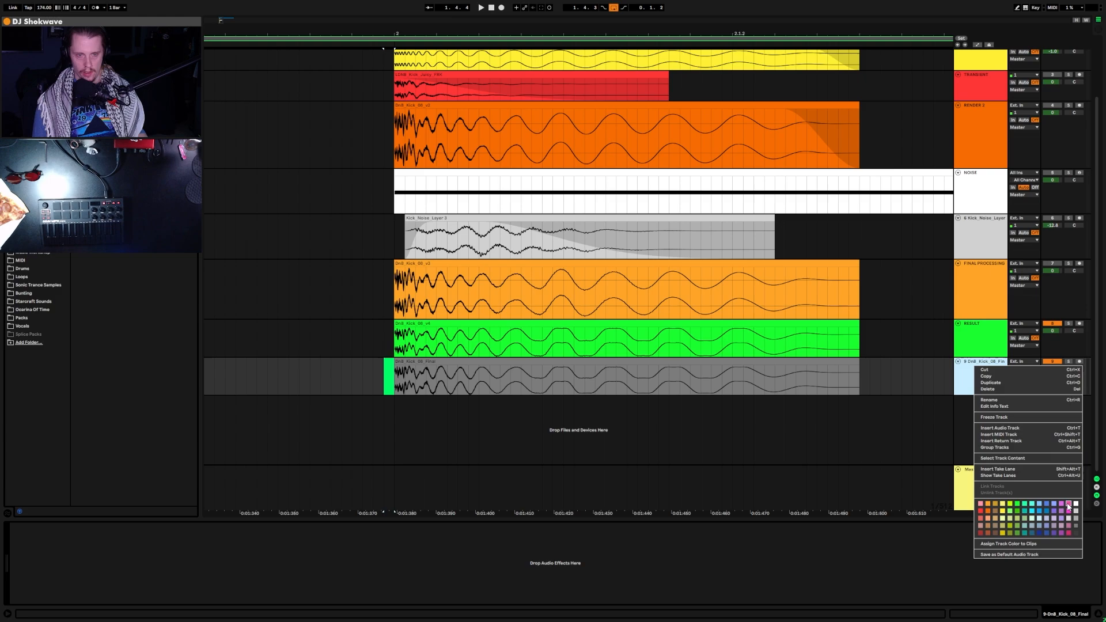
pyautogui.click(1040, 505)
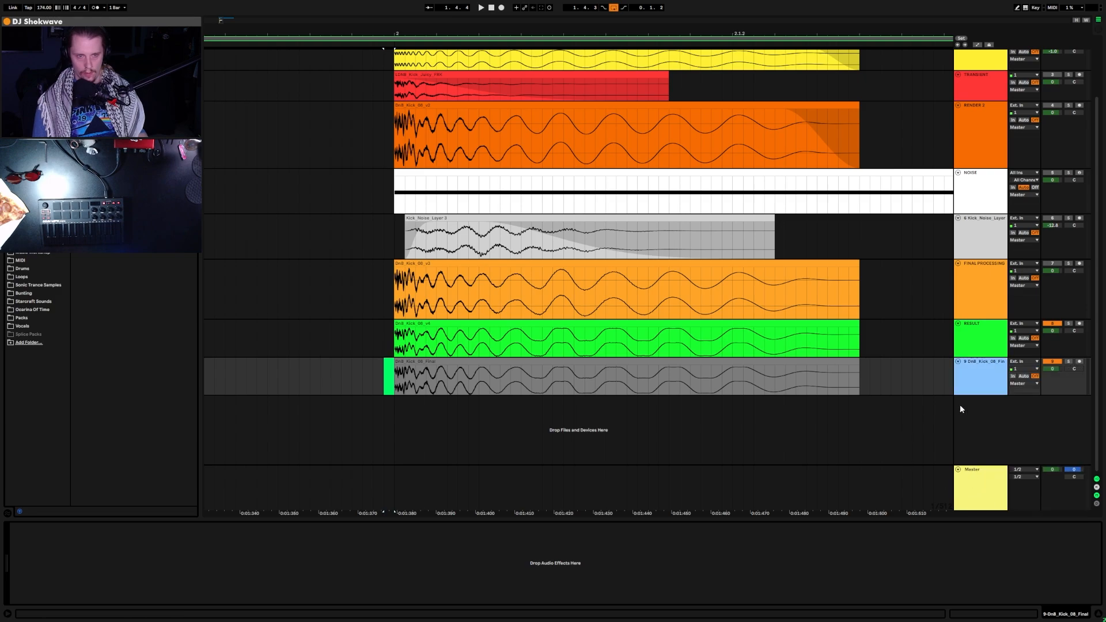
pyautogui.rightClick(994, 378)
pyautogui.click(1065, 513)
pyautogui.rightClick(985, 381)
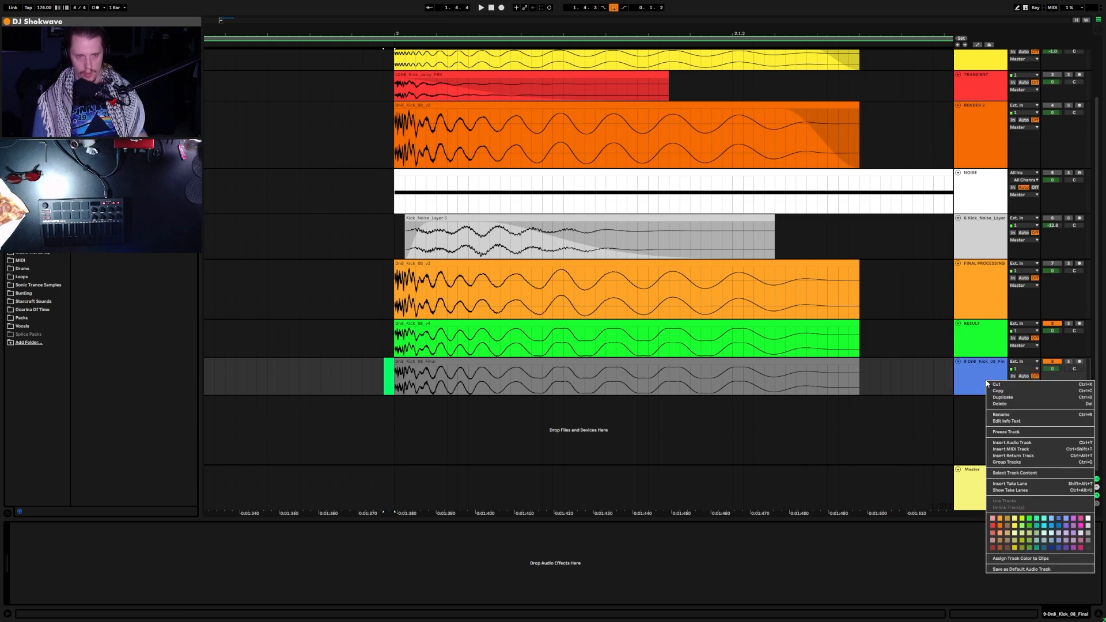
pyautogui.click(1035, 559)
pyautogui.click(311, 379)
pyautogui.scroll(2, 501, 382)
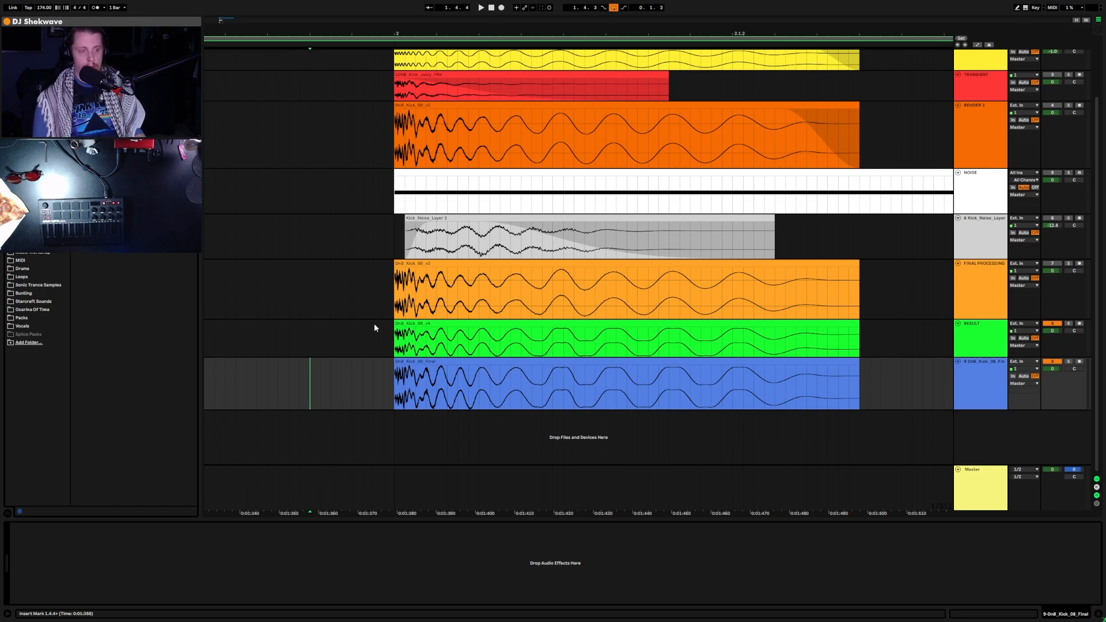
pyautogui.scroll(2, 516, 382)
pyautogui.press('F8')
pyautogui.click(383, 374)
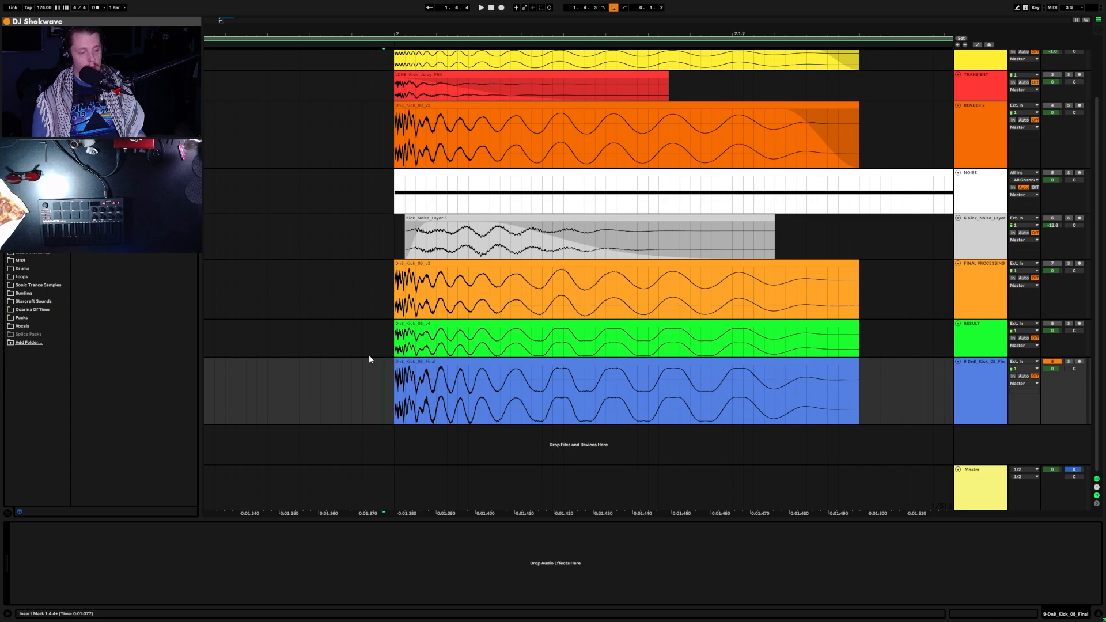
pyautogui.press('space')
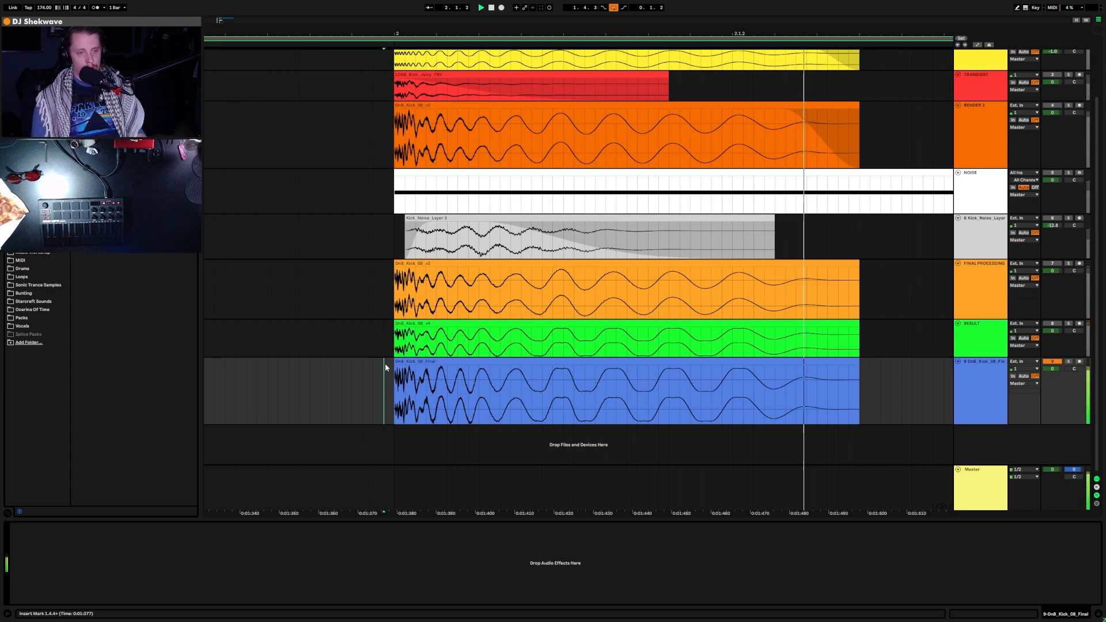
pyautogui.click(1001, 341)
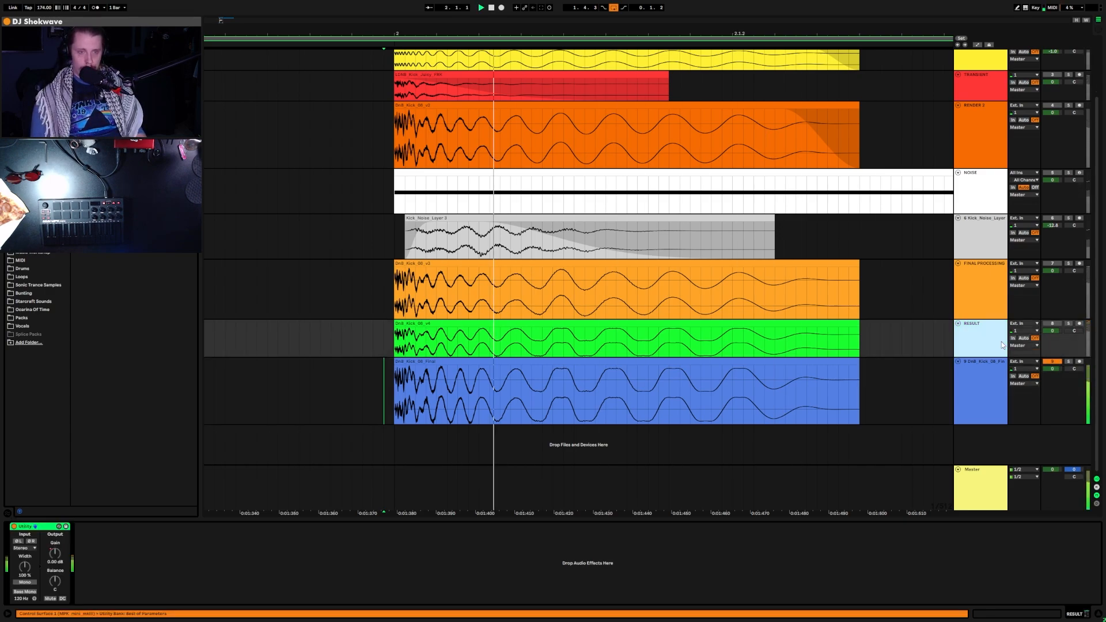
pyautogui.click(990, 291)
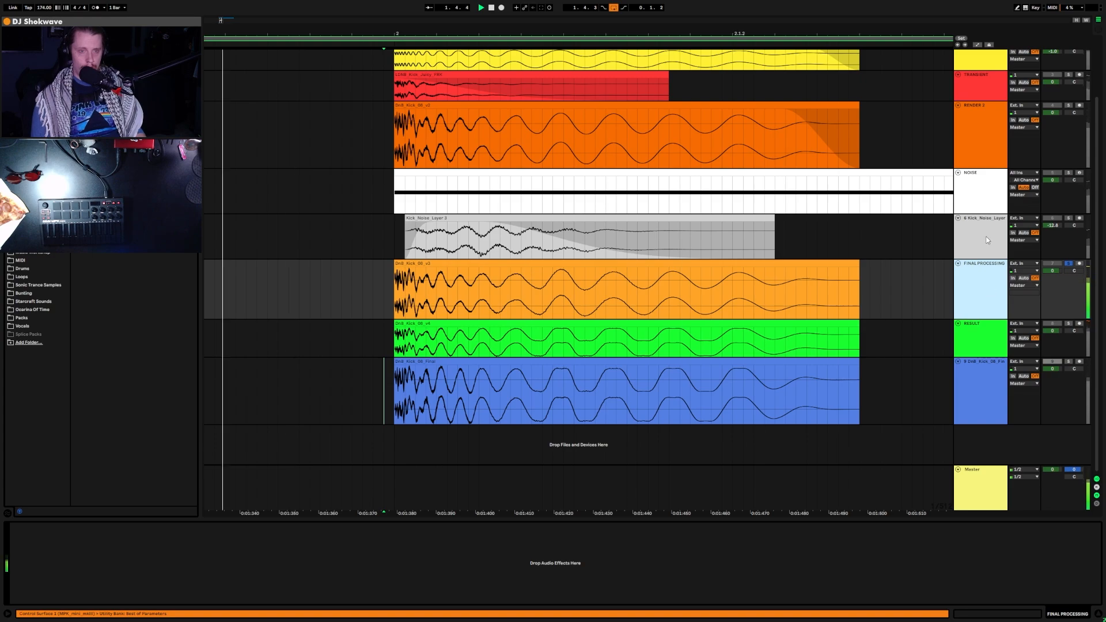
pyautogui.press('space')
pyautogui.press('Up')
pyautogui.press('Up')
pyautogui.press('Up')
pyautogui.press('Up')
pyautogui.press('Up')
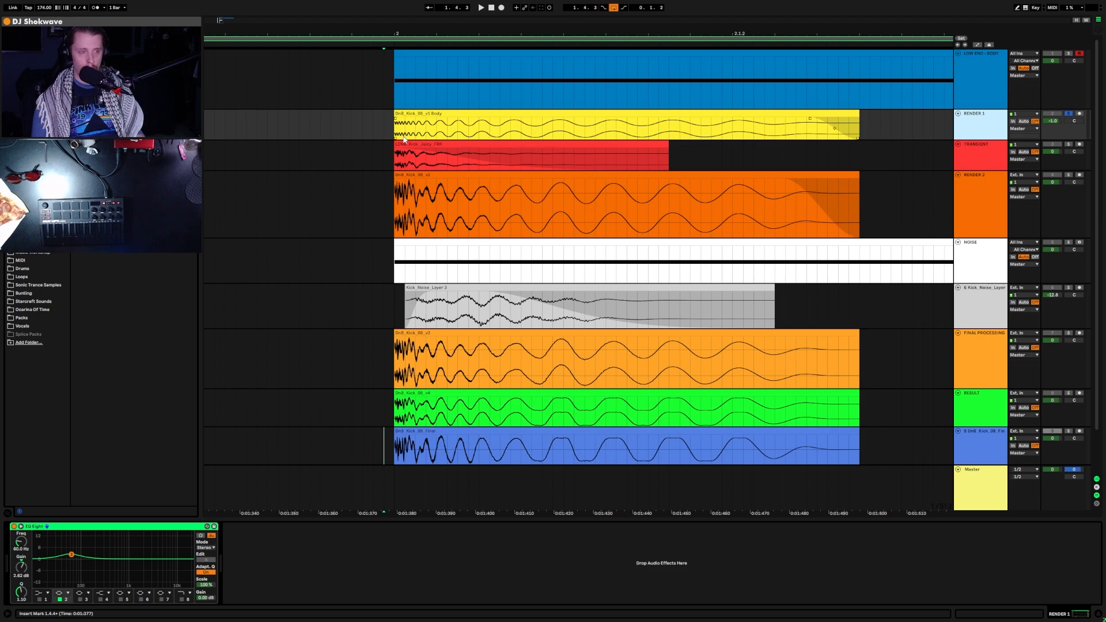
pyautogui.press('space')
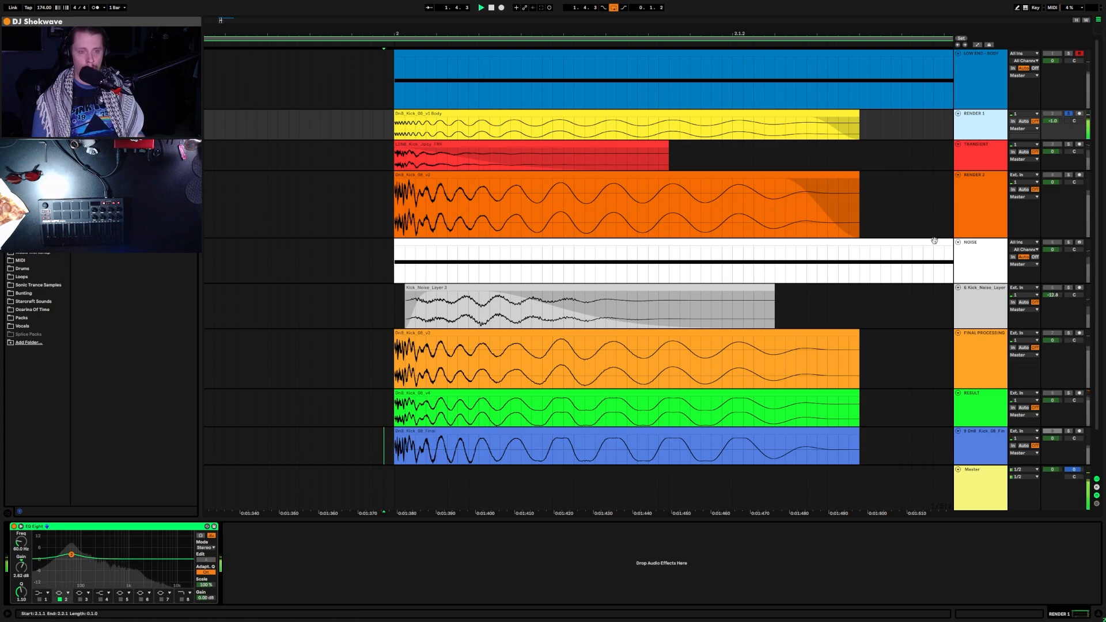
pyautogui.click(989, 443)
pyautogui.press('space')
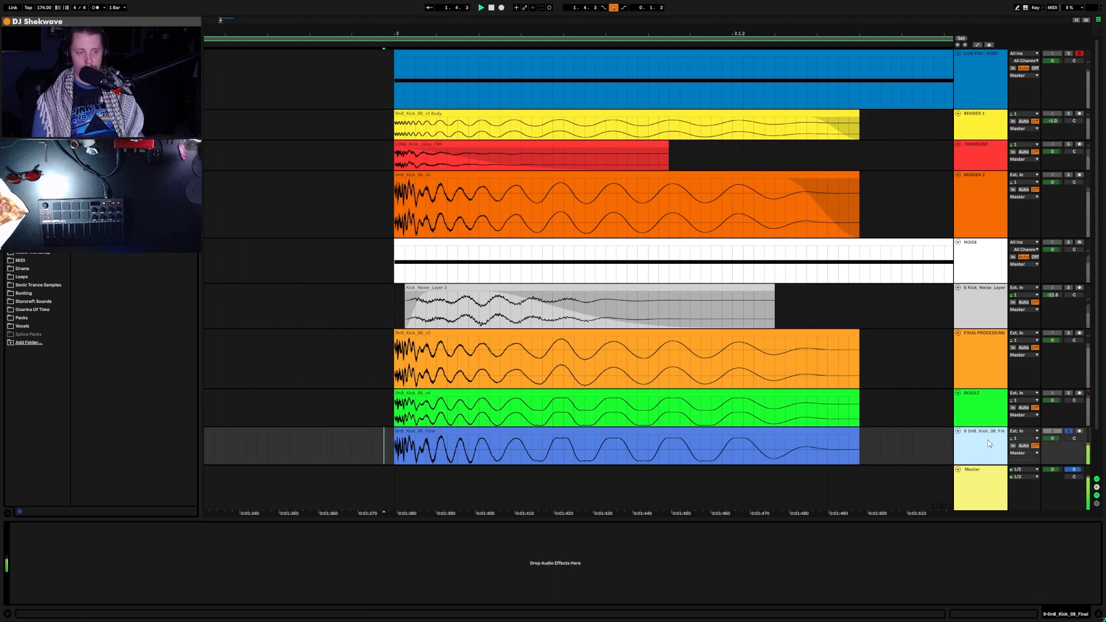
pyautogui.scroll(-2, 726, 395)
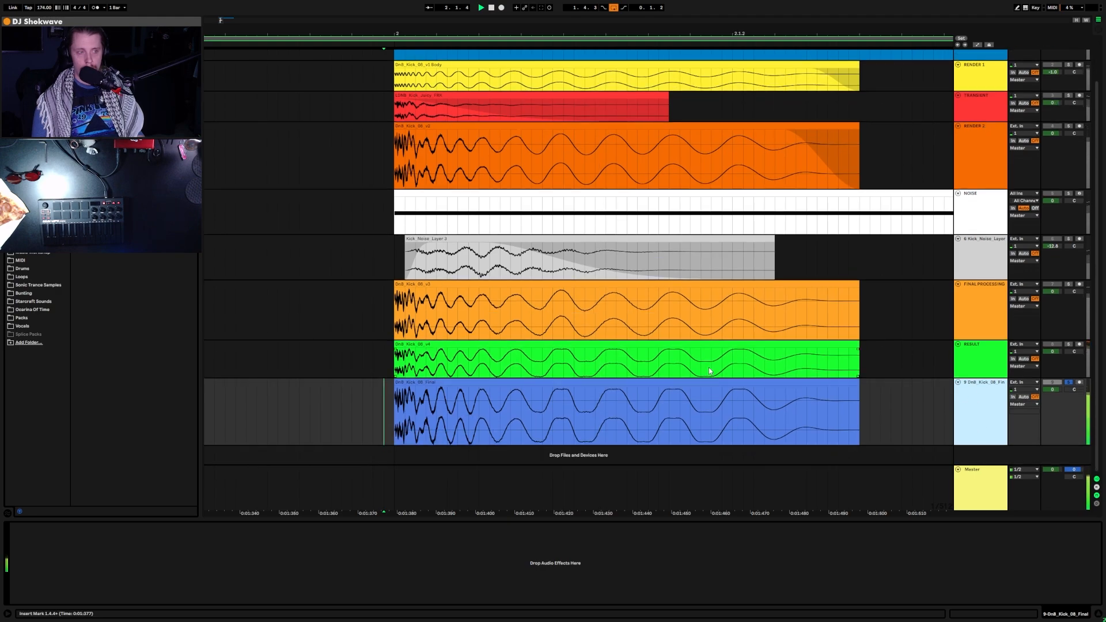
pyautogui.scroll(2, 710, 371)
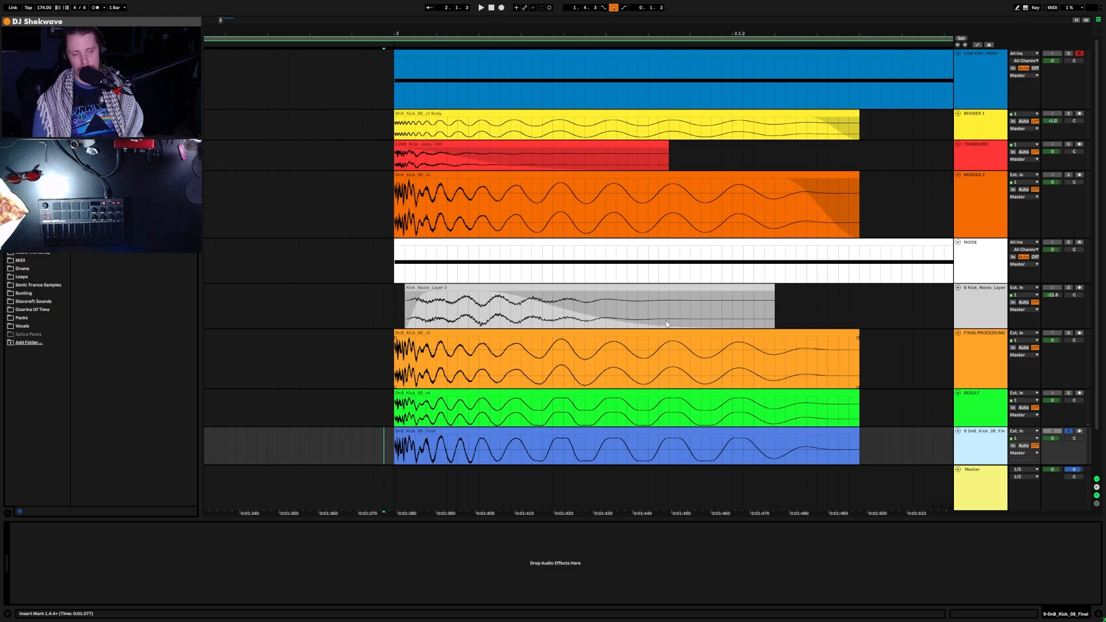
pyautogui.scroll(-2, 616, 267)
pyautogui.scroll(-1, 614, 285)
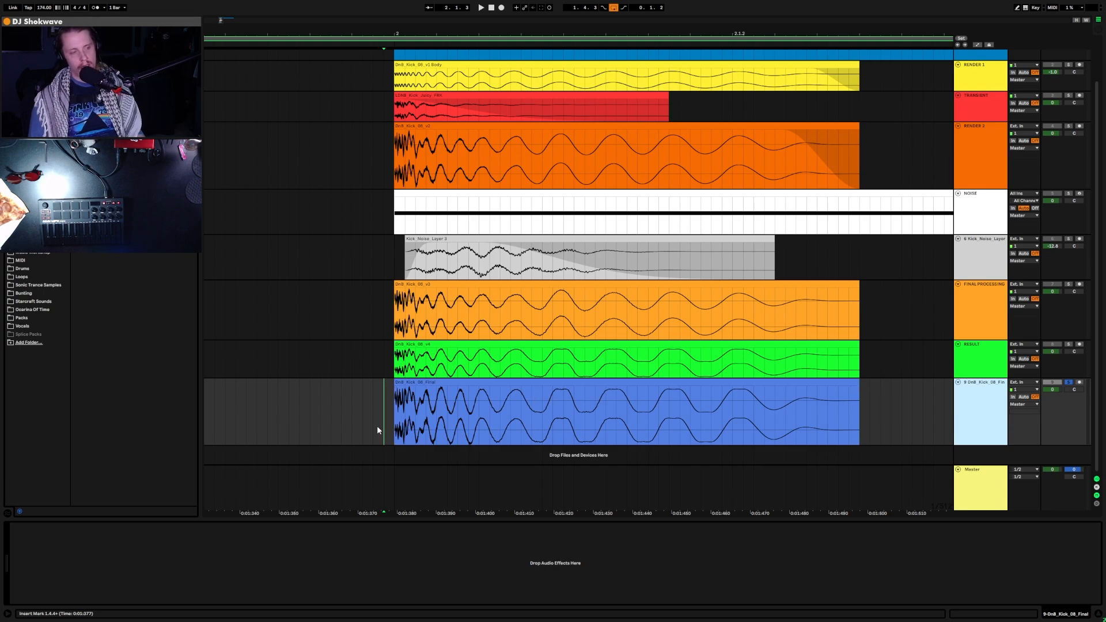
pyautogui.click(388, 400)
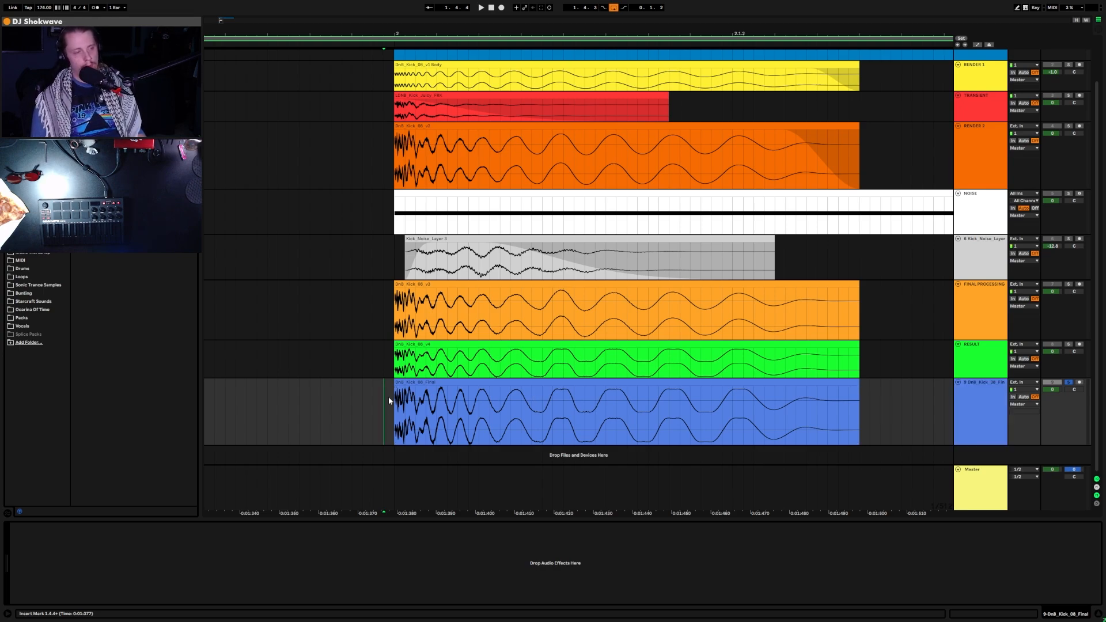